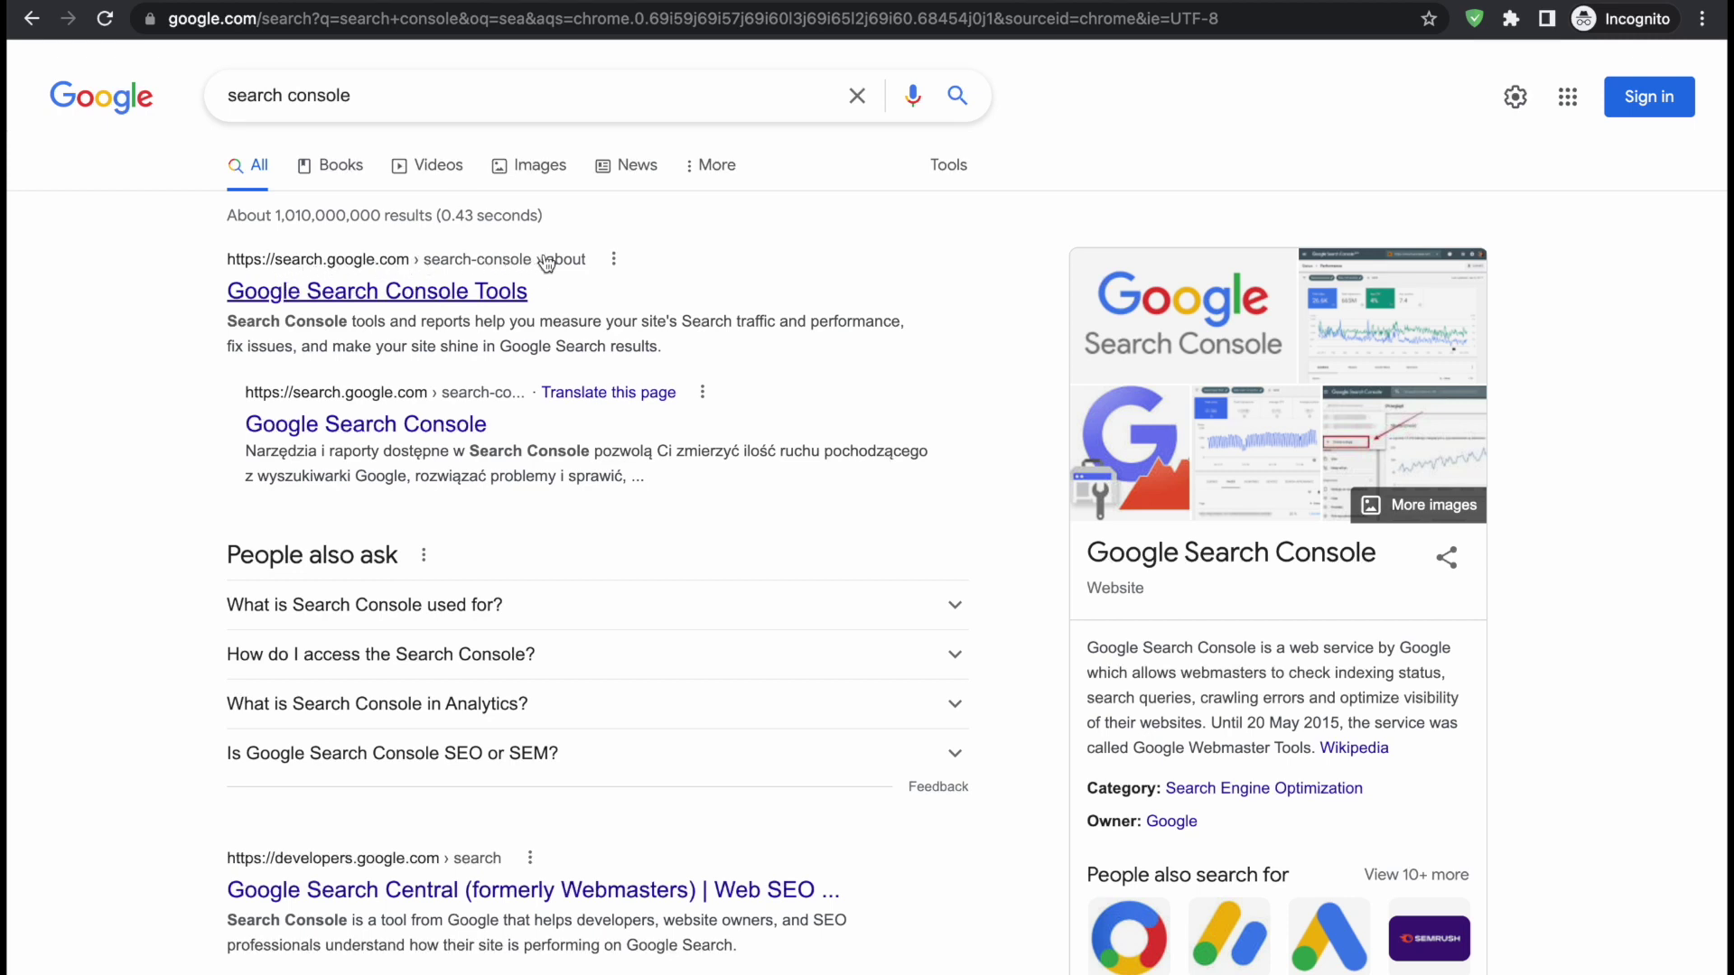
- Open the Google Search Console Tools page from the search results and start Search Console
left_click(432, 295)
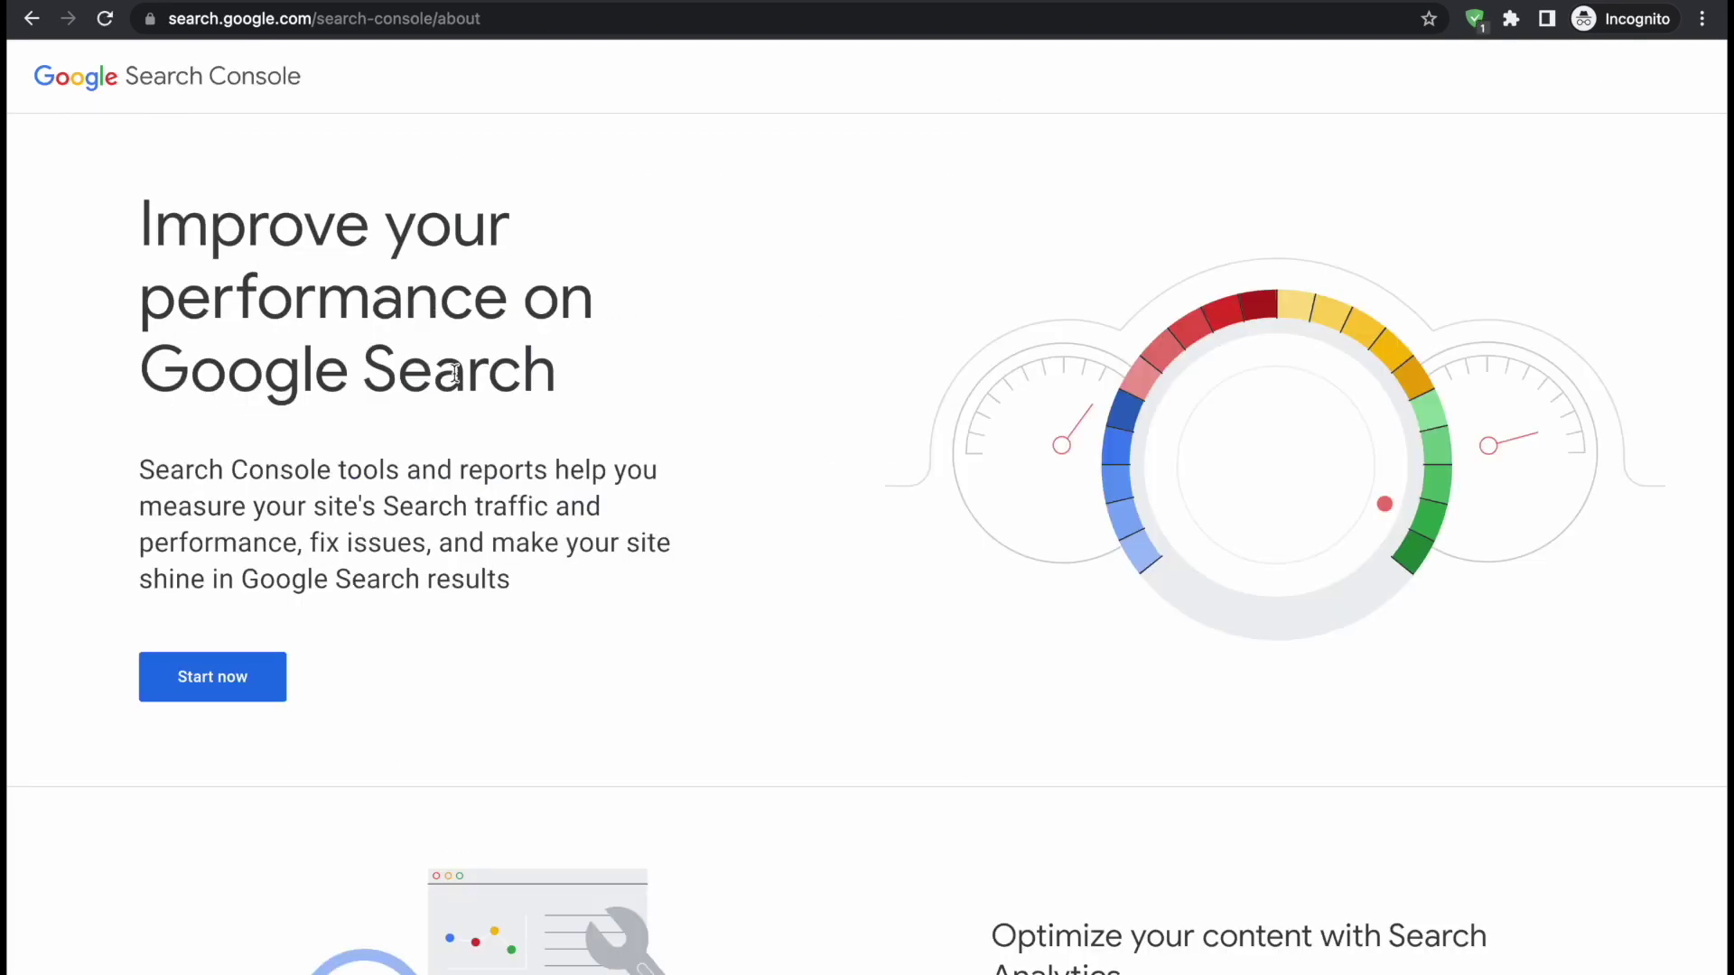
scroll(456, 375, "down", 6)
scroll(456, 373, "up", 6)
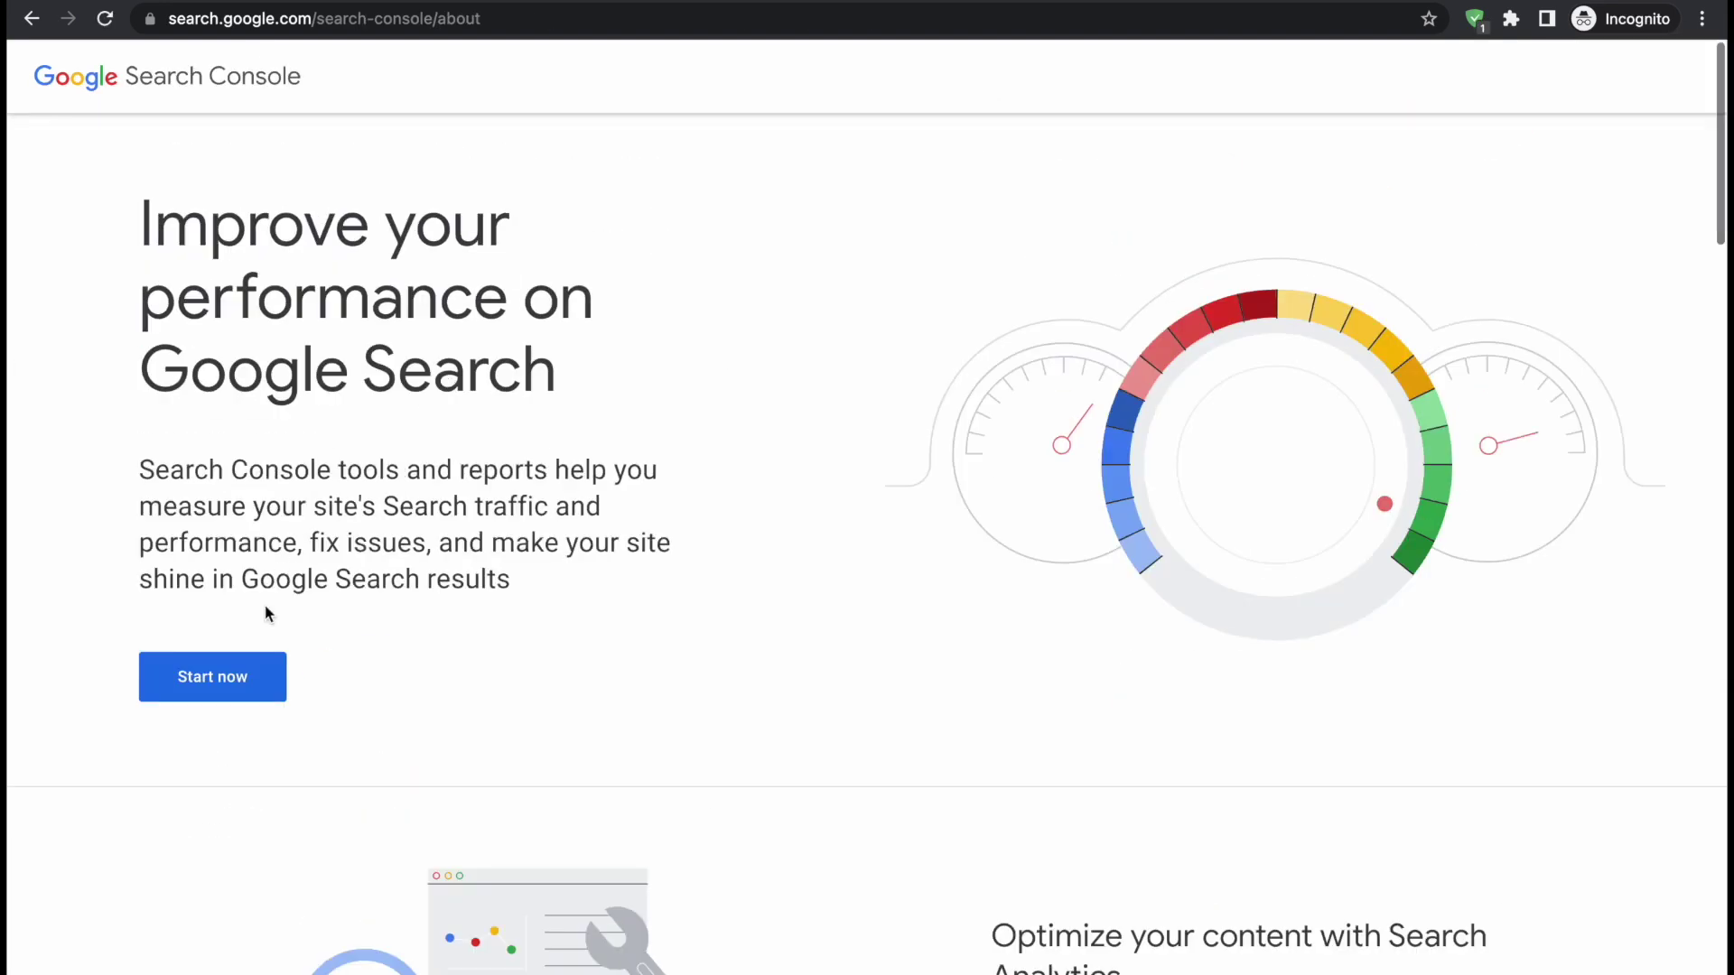
left_click(226, 686)
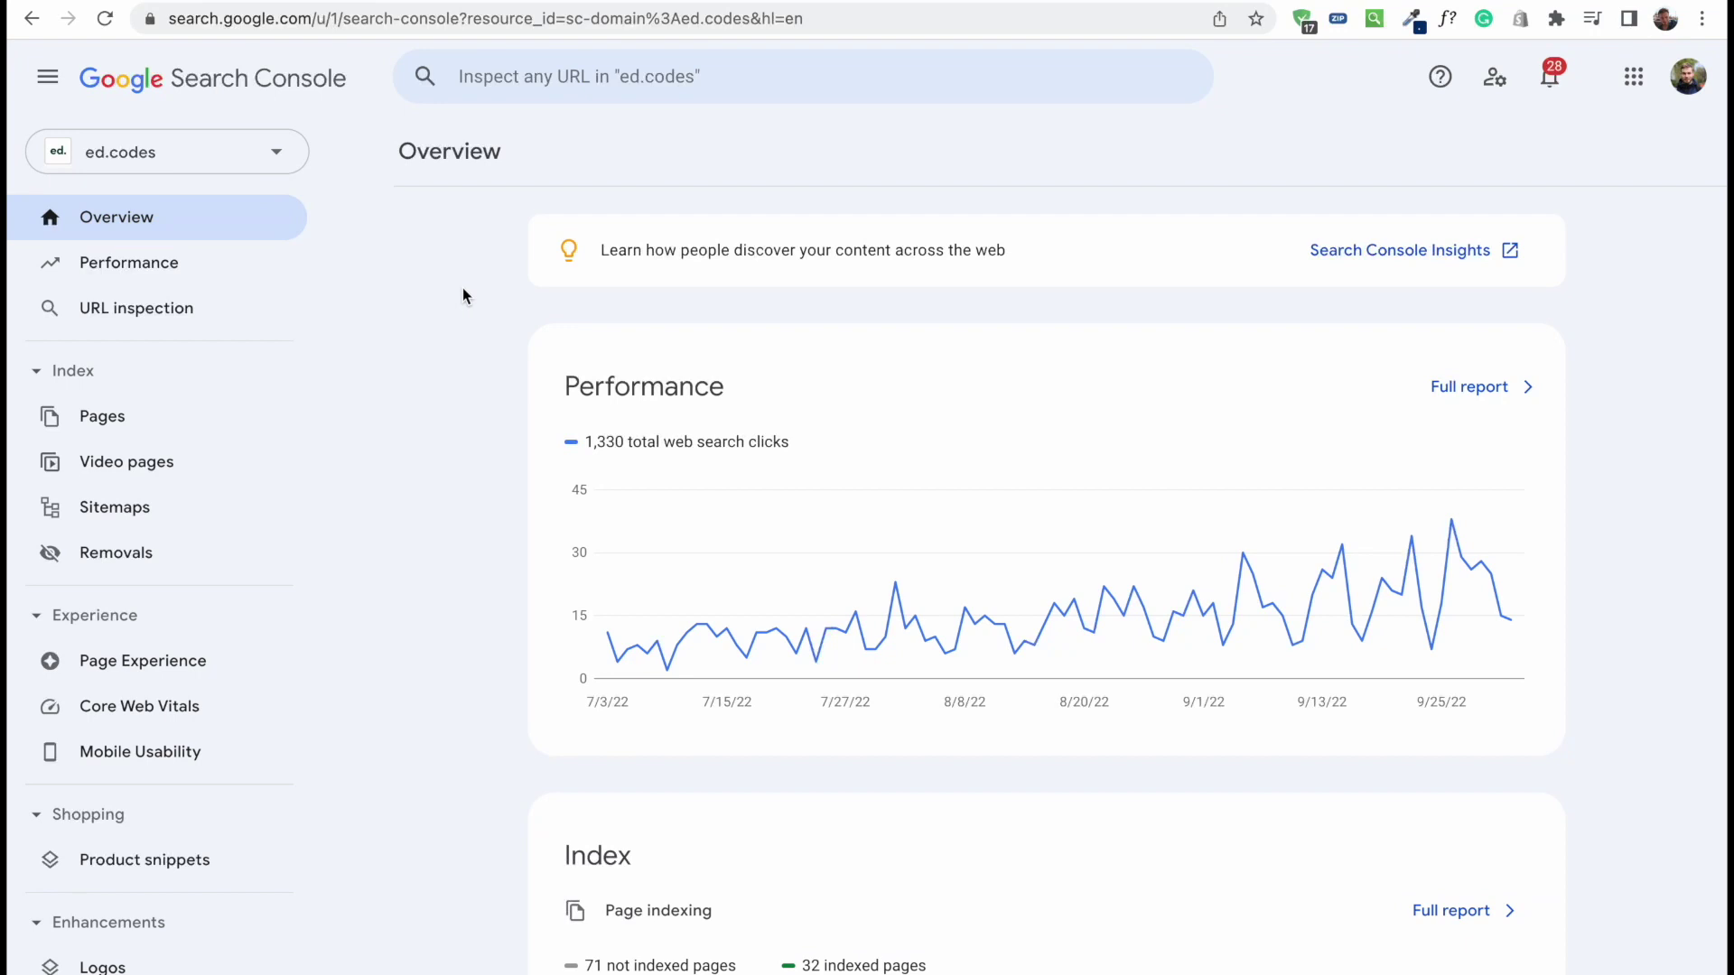
mouse_move(788, 564)
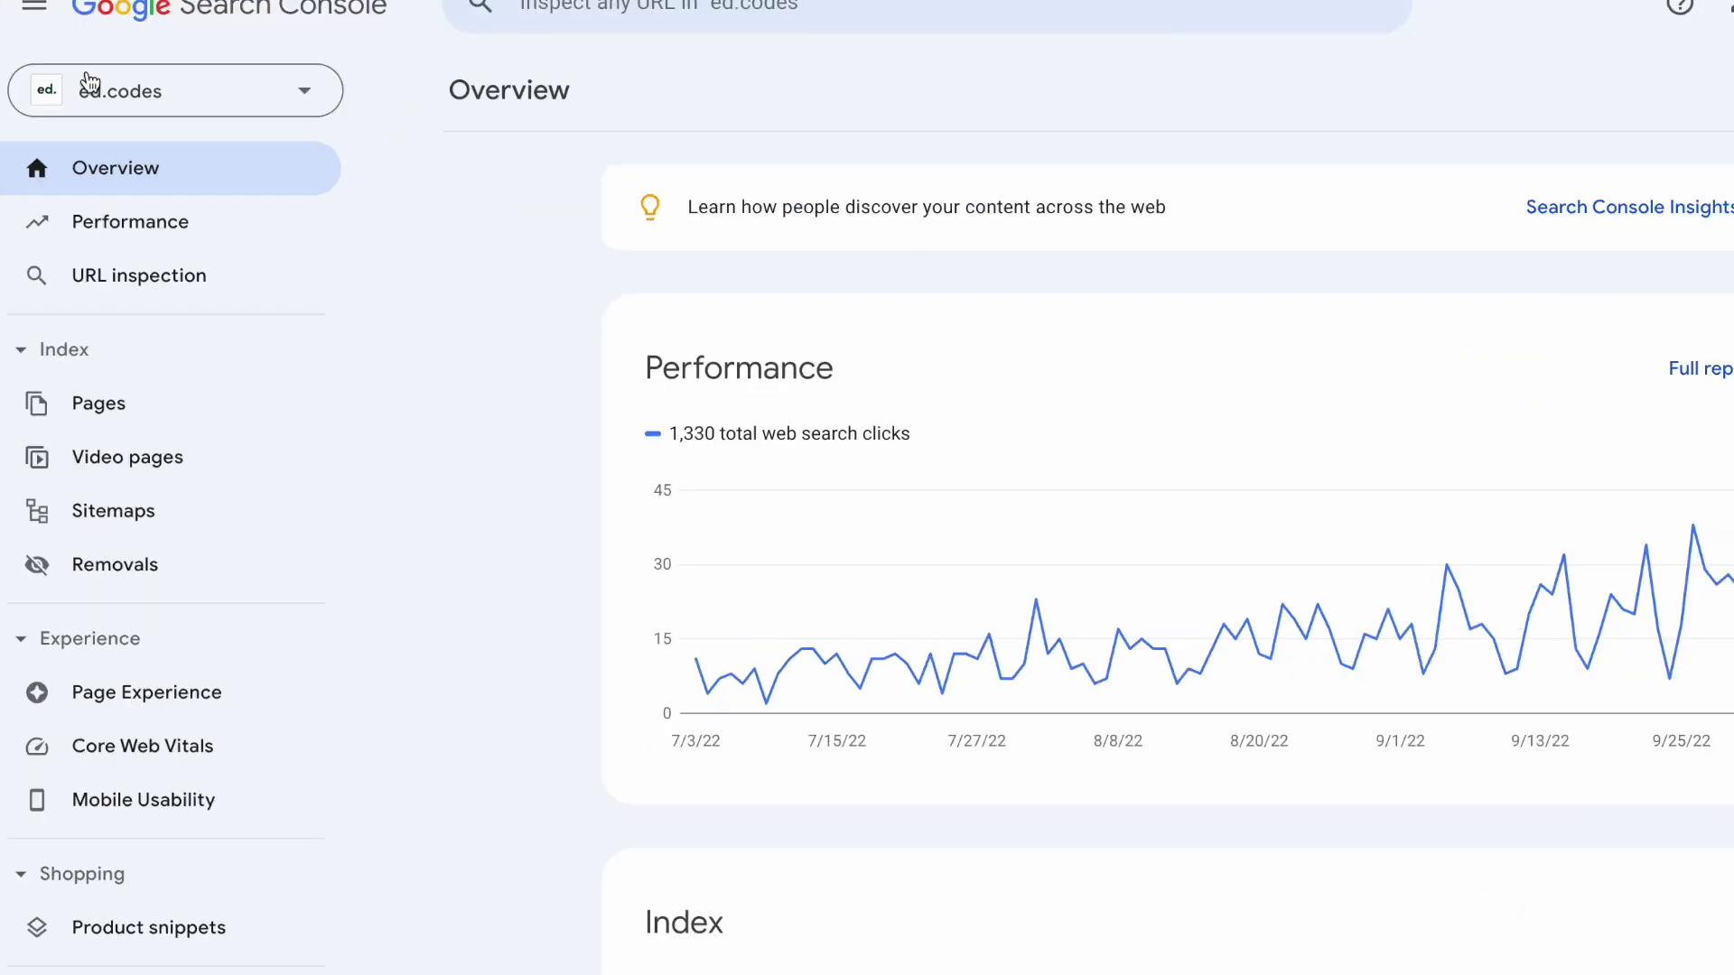
left_click(276, 151)
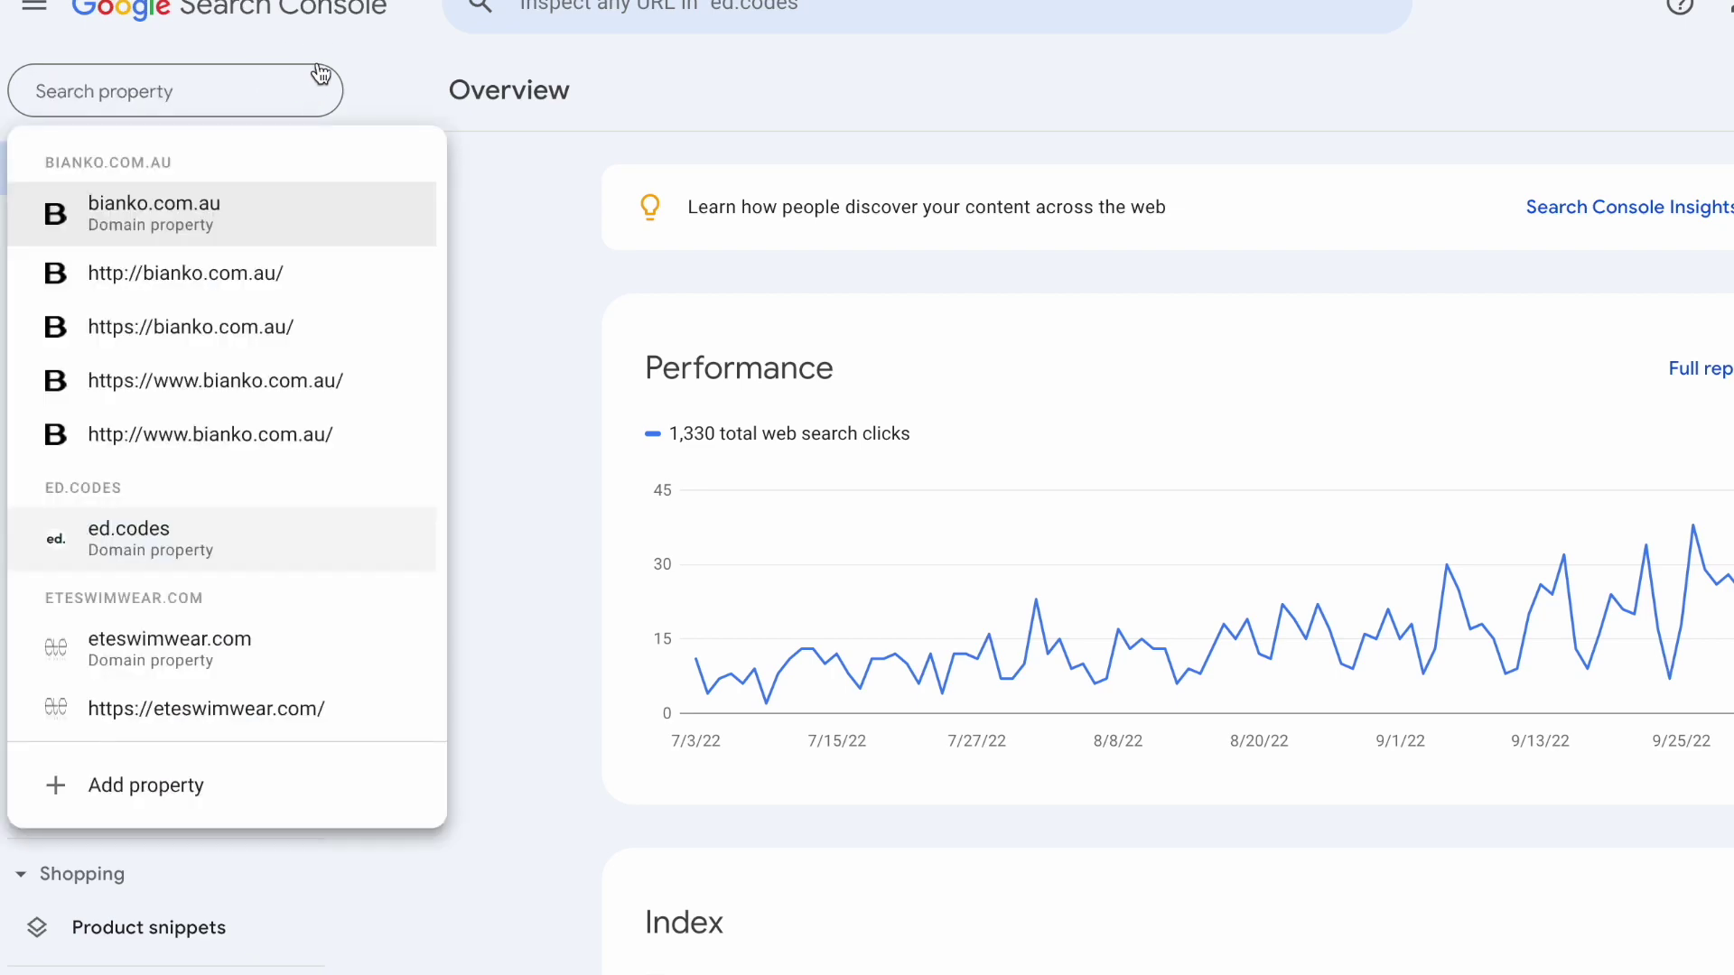
left_click(115, 787)
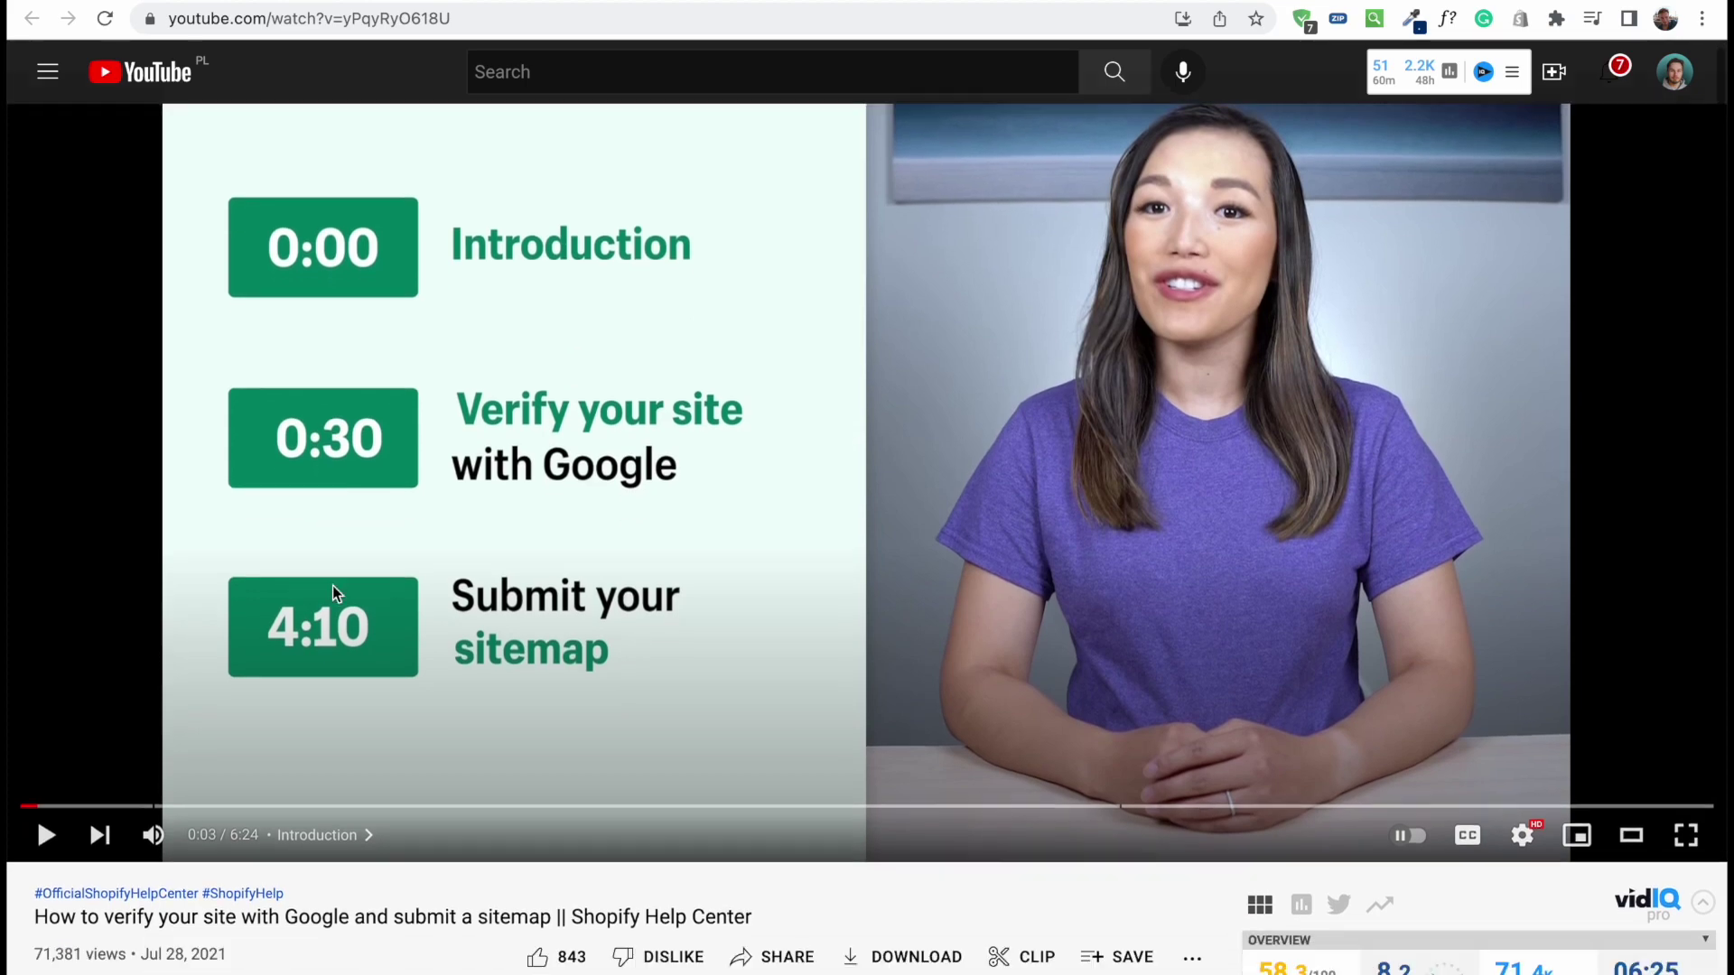
scroll(333, 588, "down", 2)
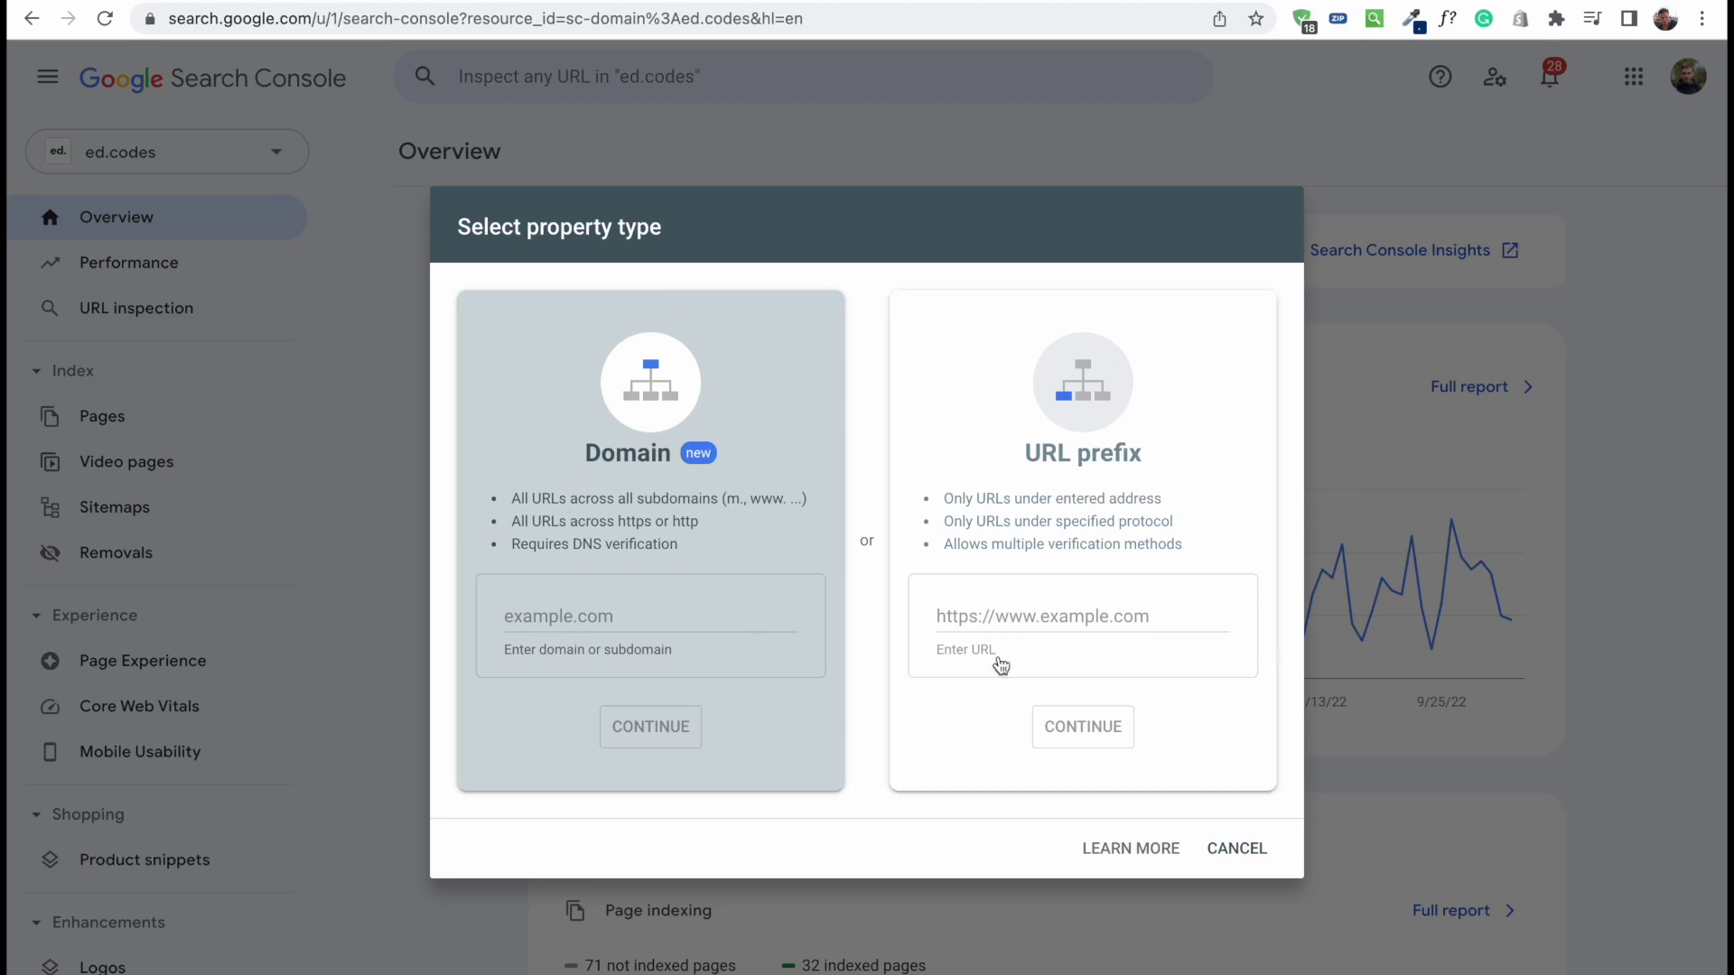
left_click(1241, 850)
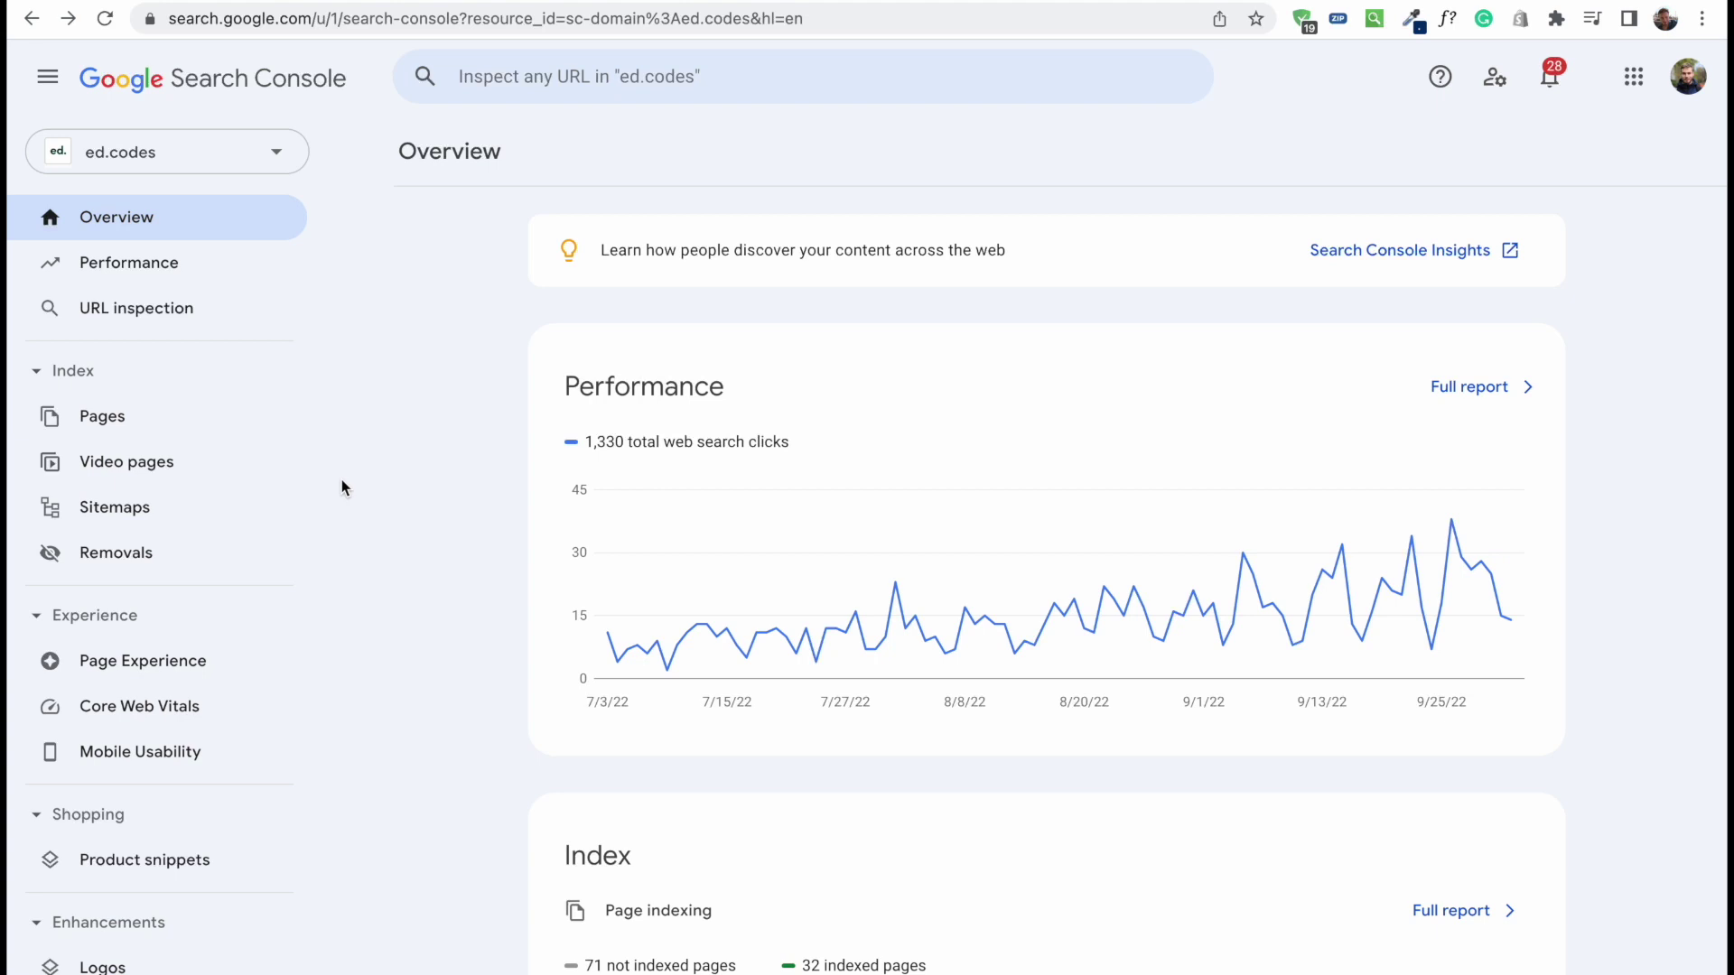
- Start adding a new property from the ed.codes property selector
left_click(267, 152)
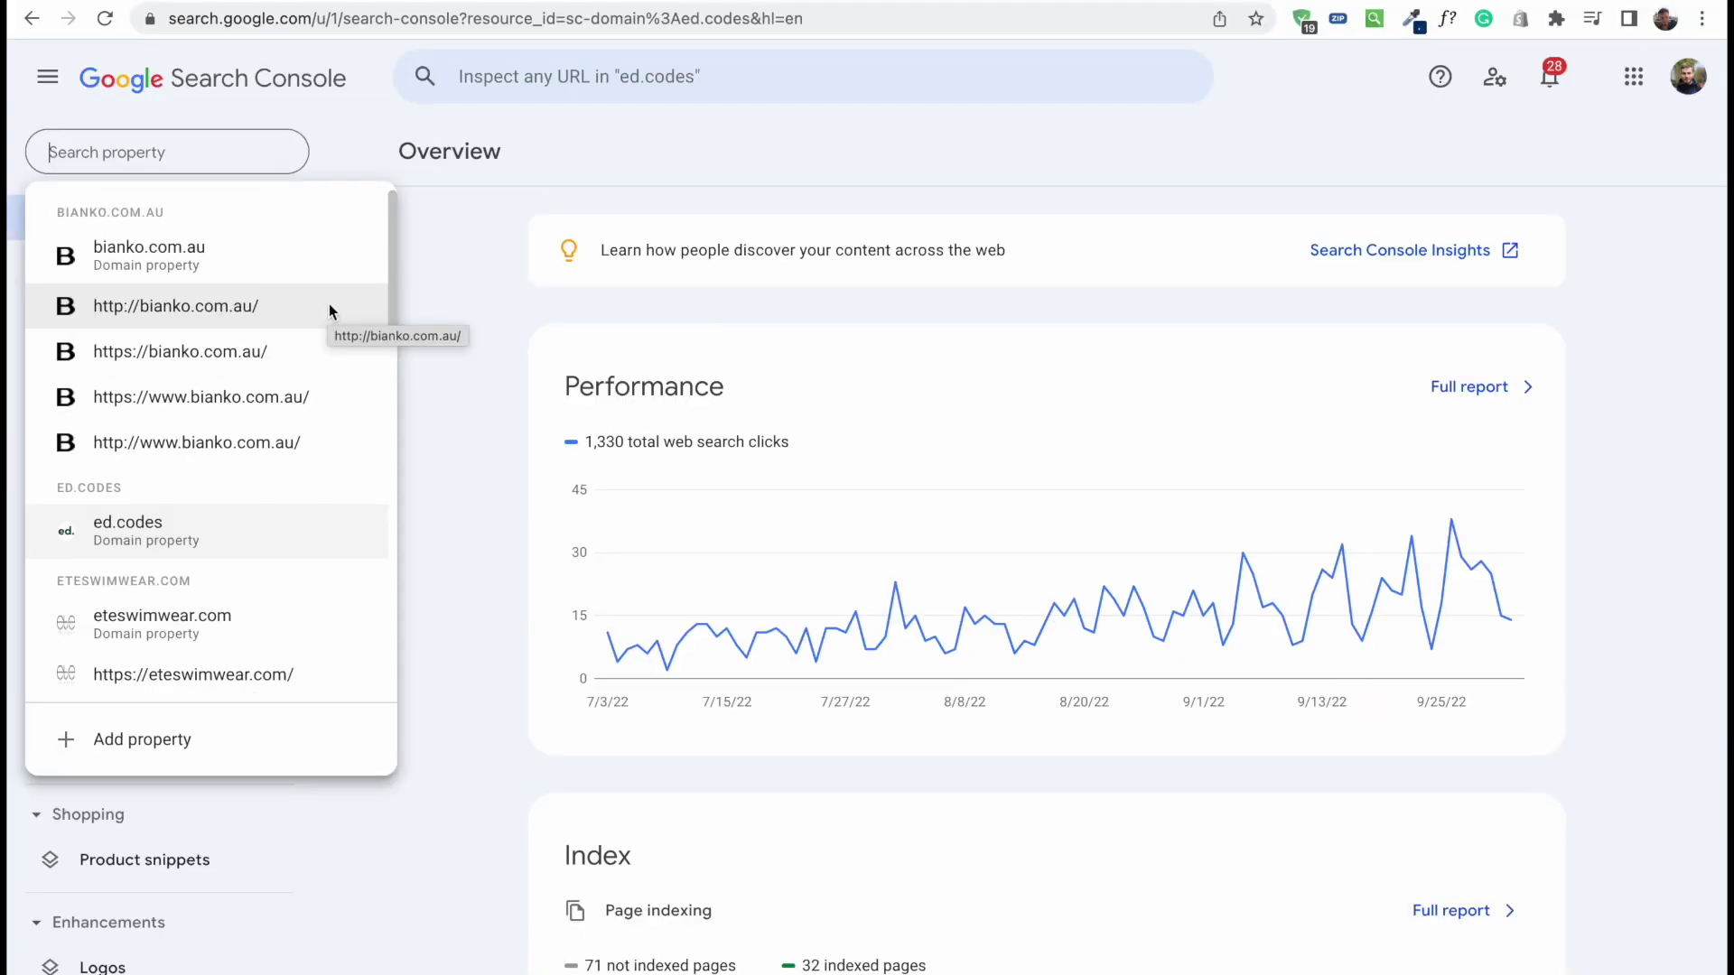
left_click(176, 739)
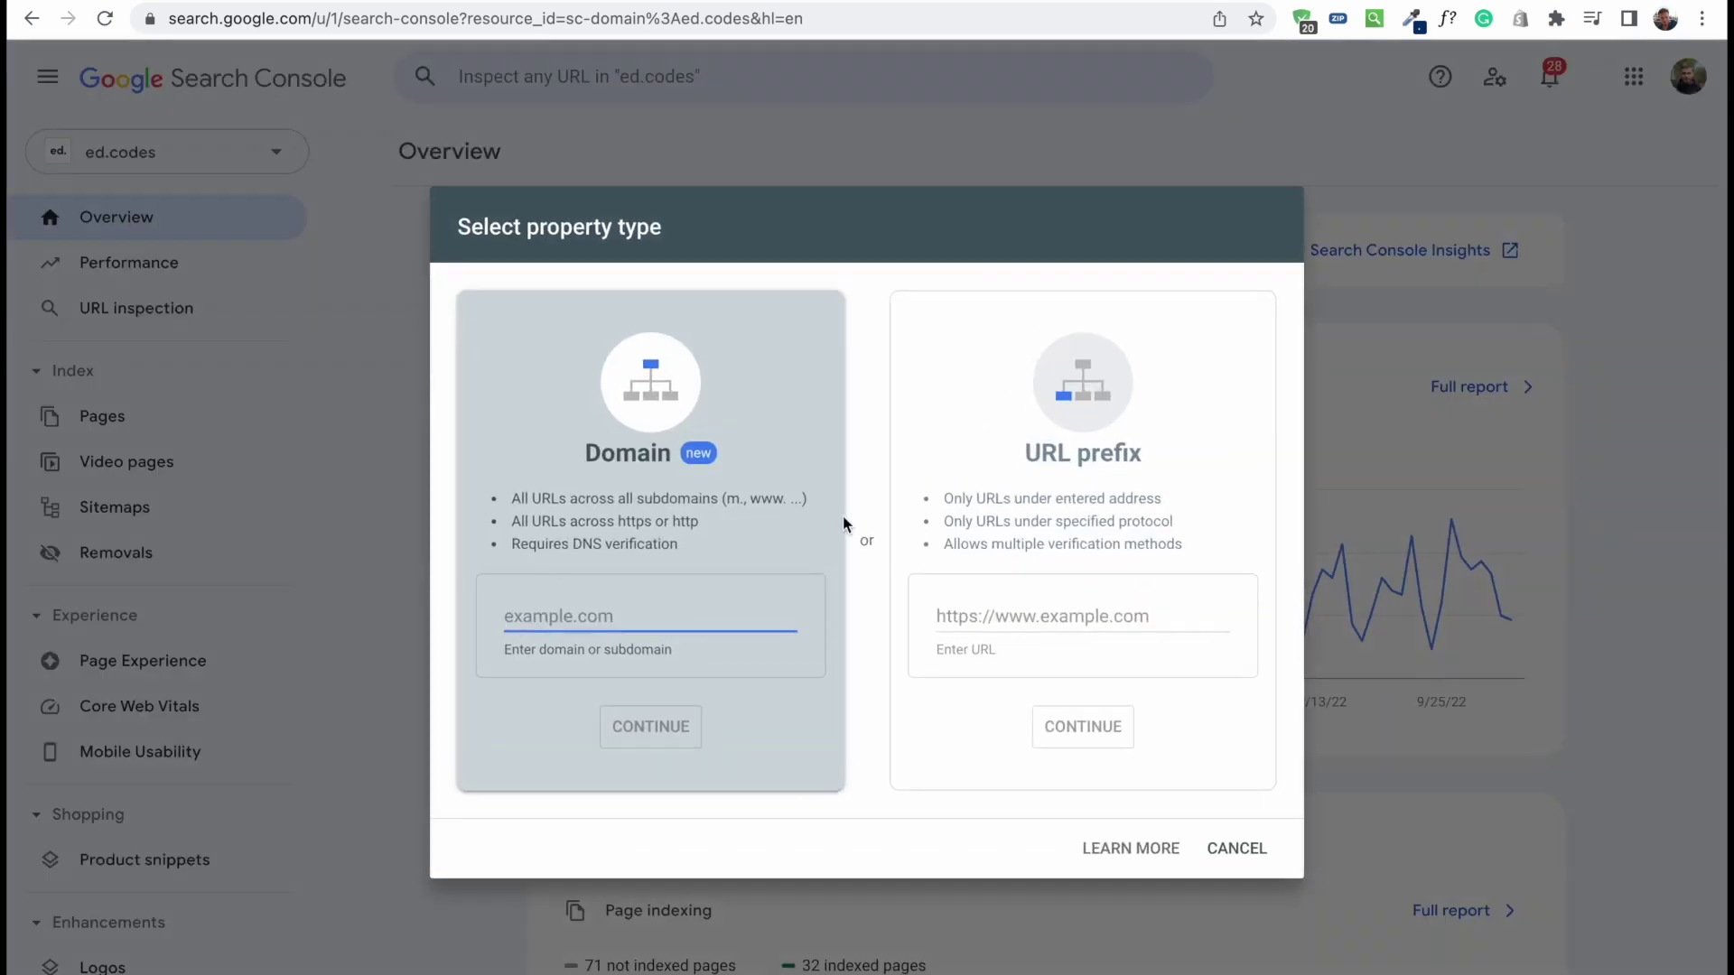
left_click(1017, 616)
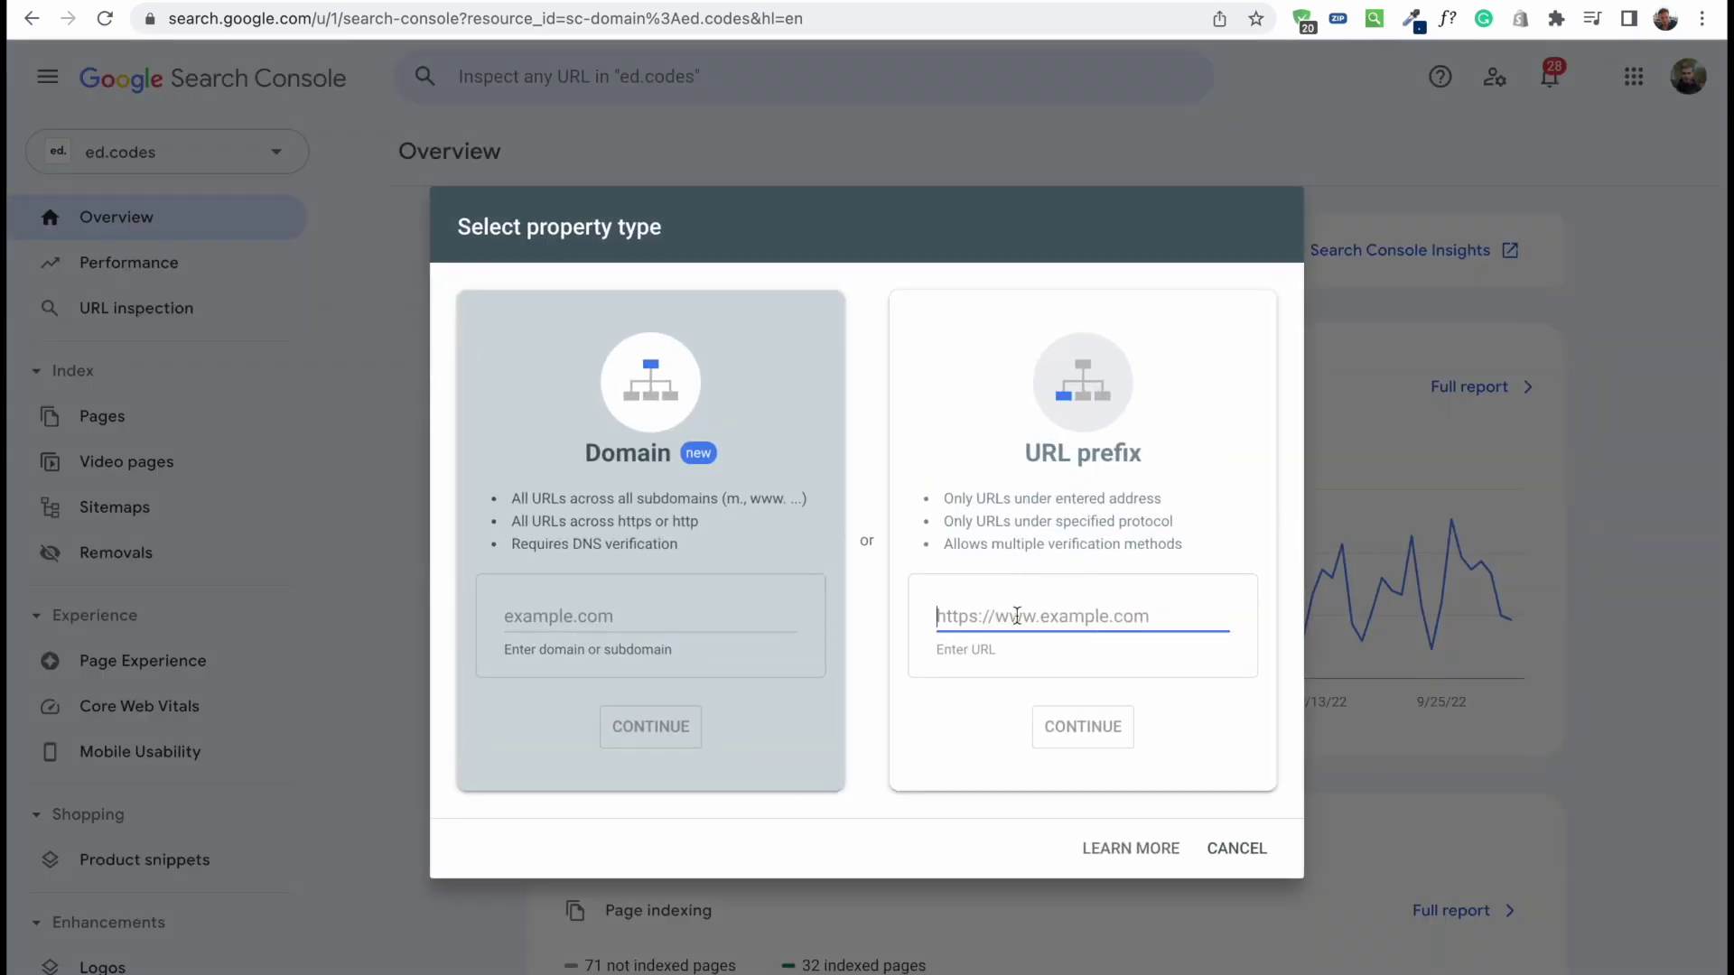
type("http://")
key("Left")
key("Left")
key("Left")
type("s")
key("ctrl+a")
key("BackSpace")
left_click(649, 617)
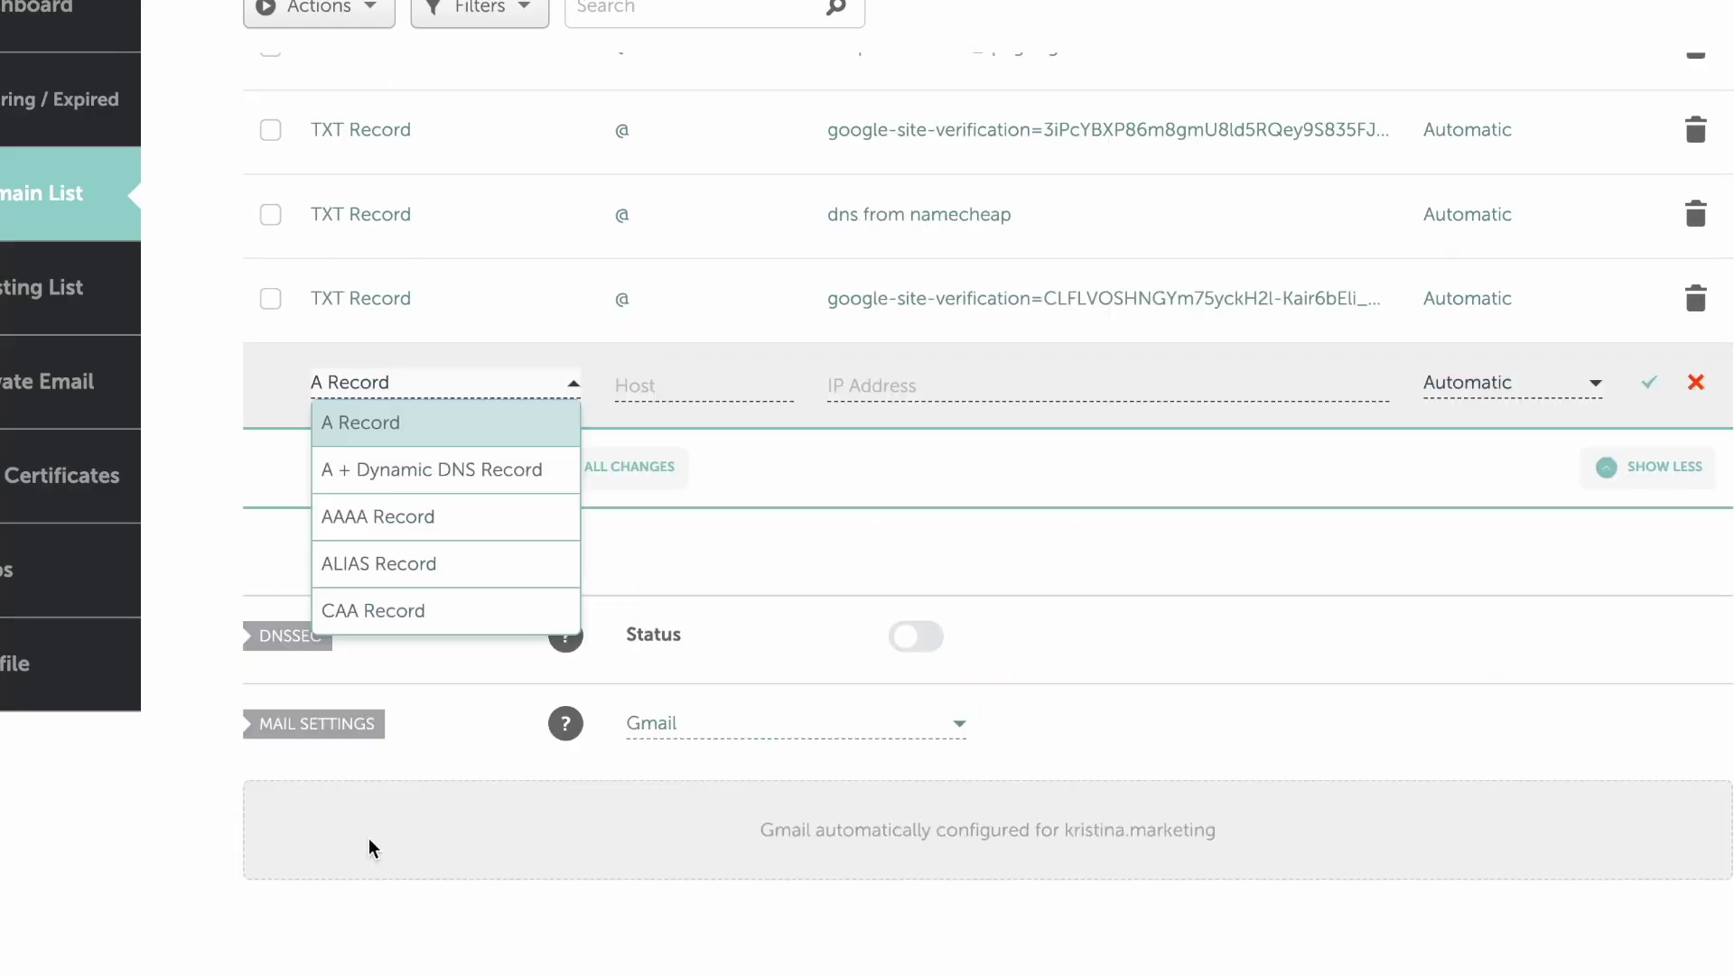
- In Namecheap, make the new host record a TXT Record with host @ and paste the site verification code as its value
scroll(361, 560, "down", 2)
left_click(361, 569)
left_click(660, 389)
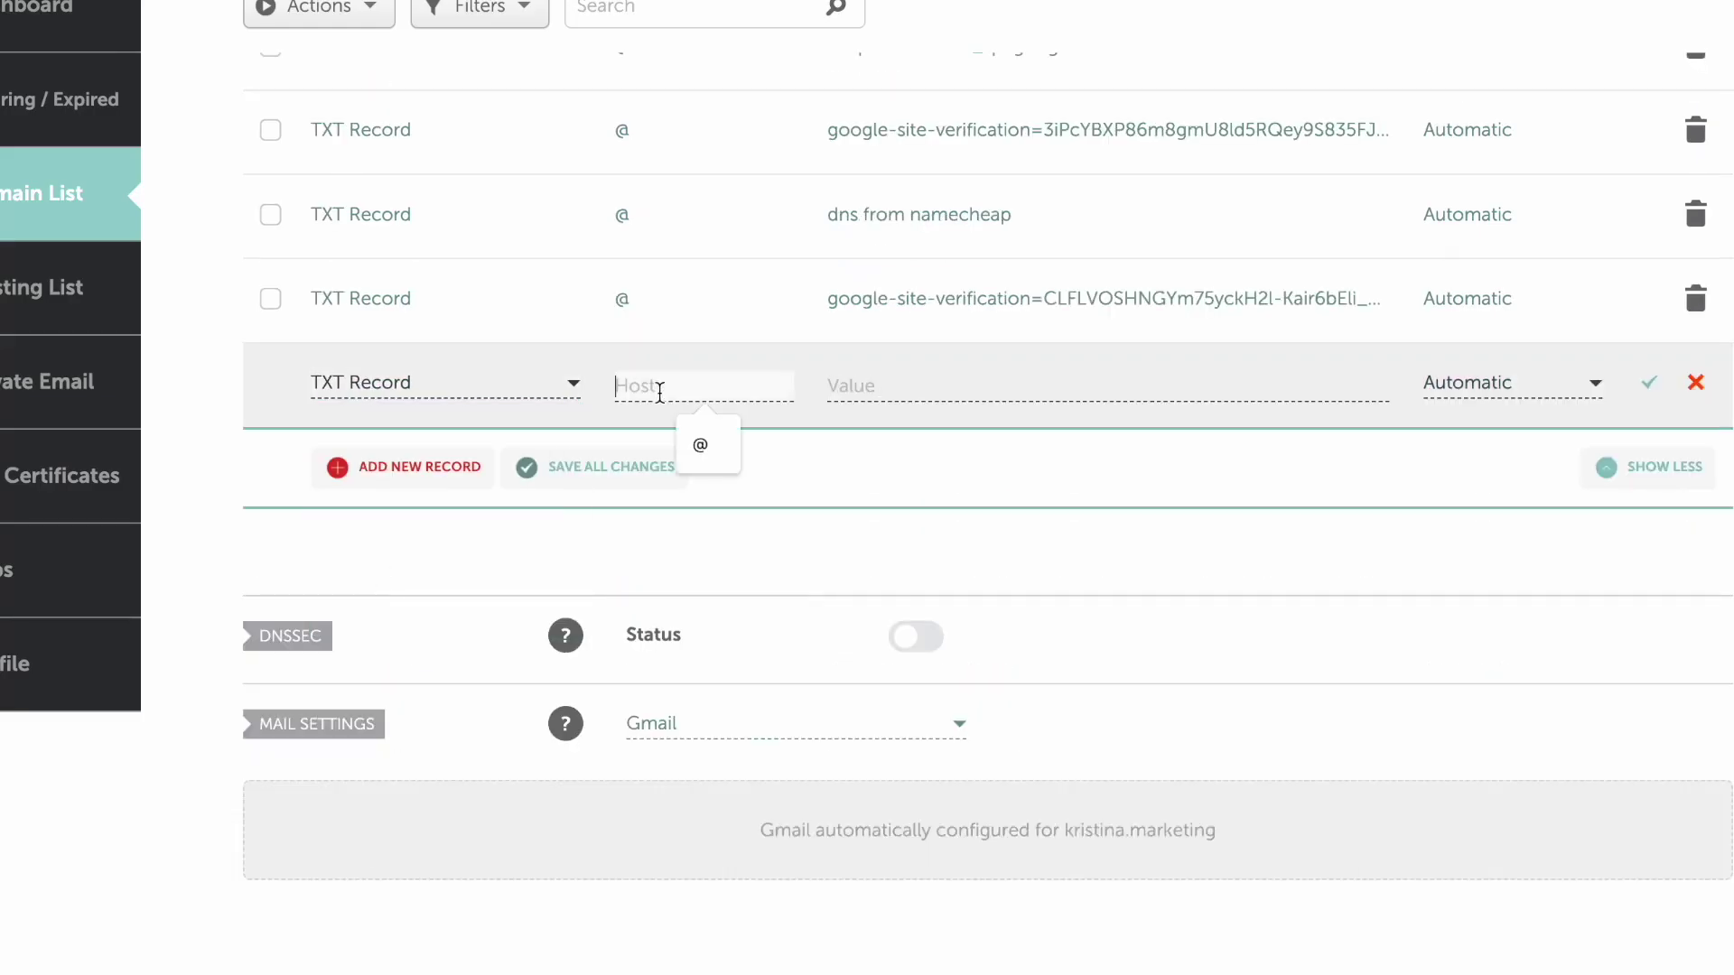
type("@")
left_click(859, 403)
key("ctrl+v")
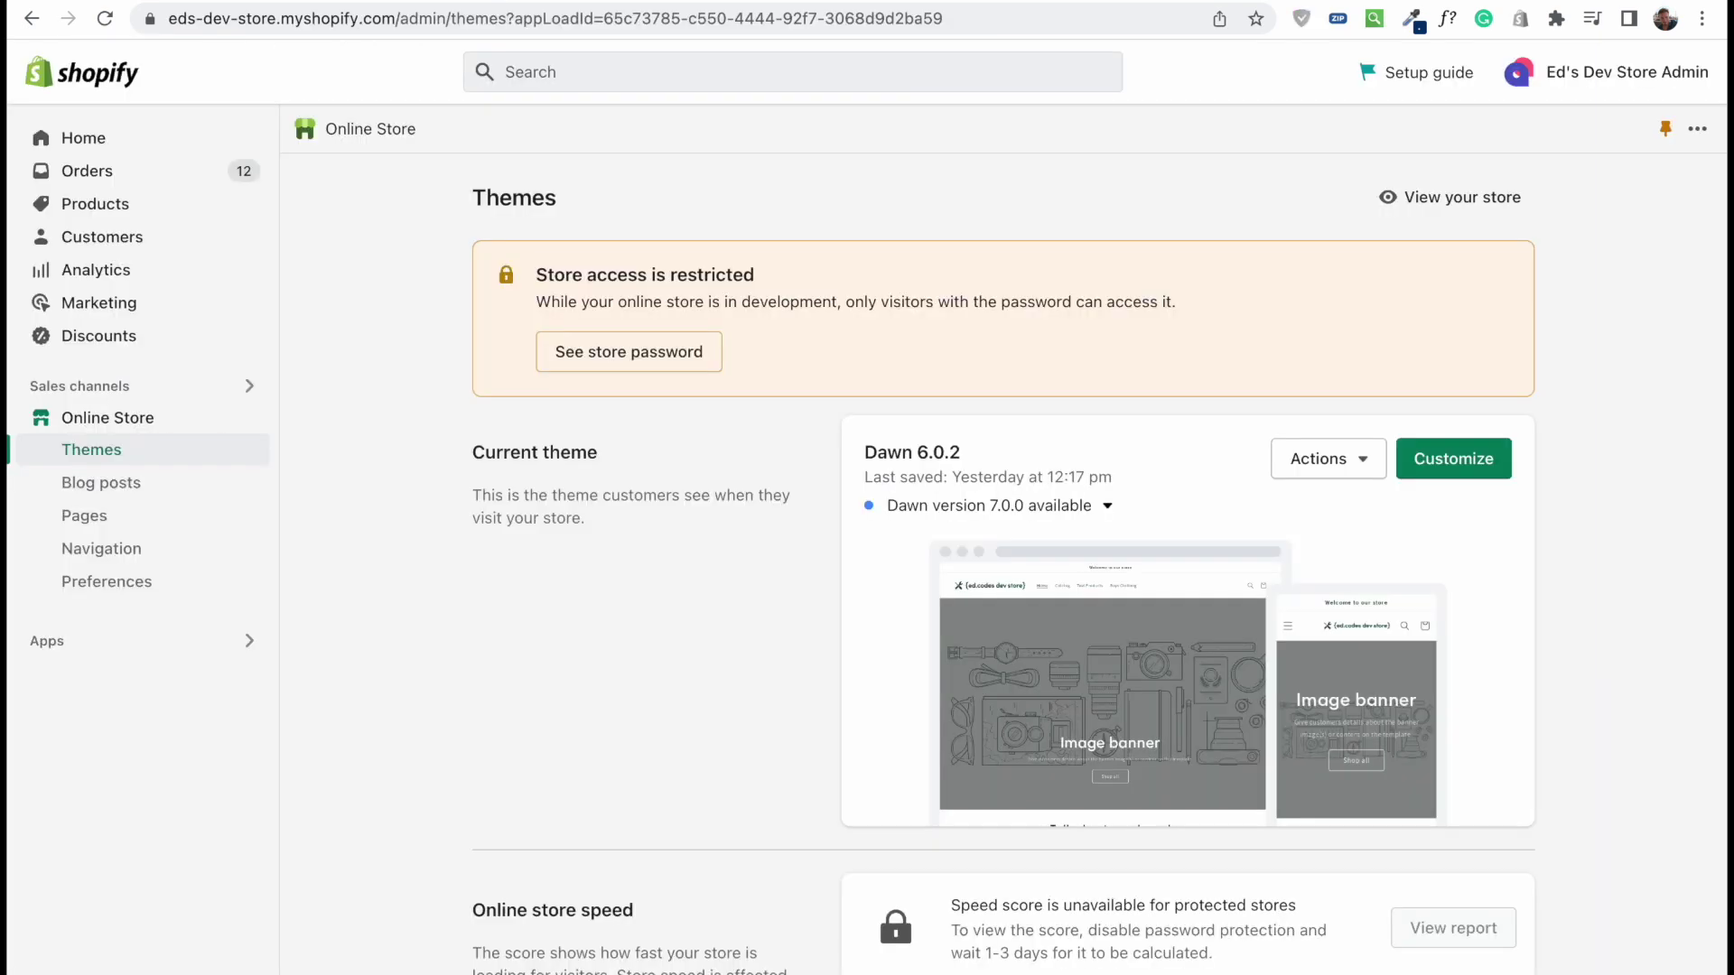
- In the Shopify admin, open the store's Domains settings
left_click(124, 974)
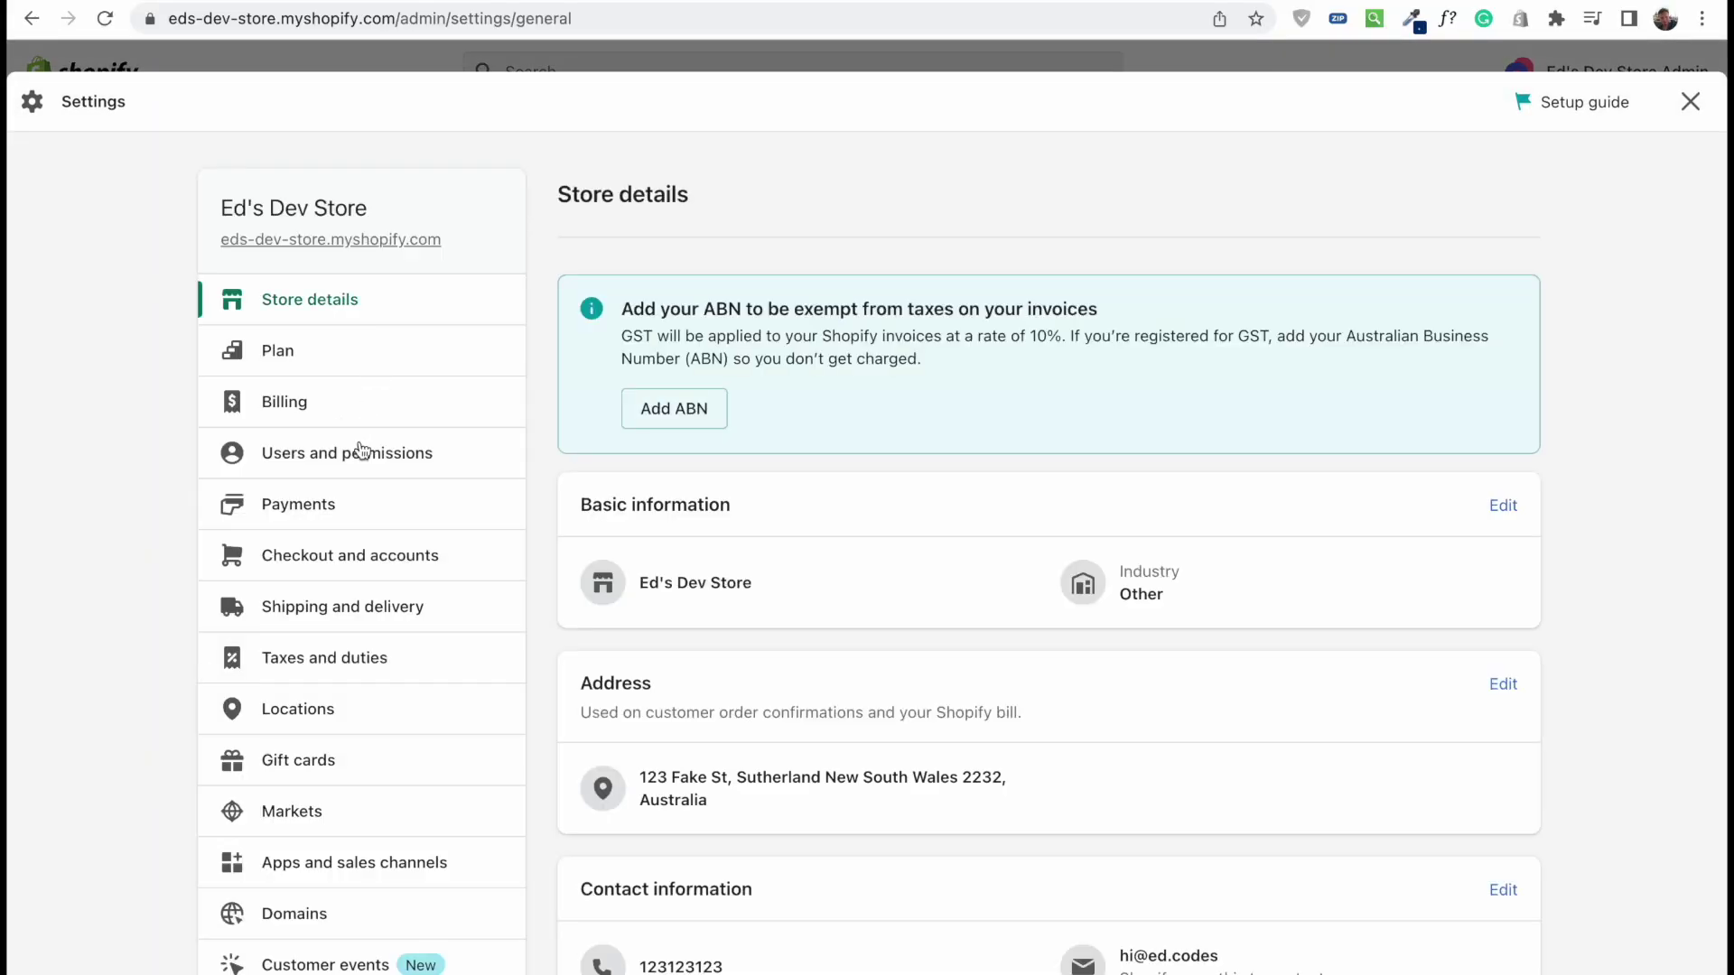
scroll(332, 631, "down", 1)
scroll(330, 631, "down", 1)
left_click(309, 777)
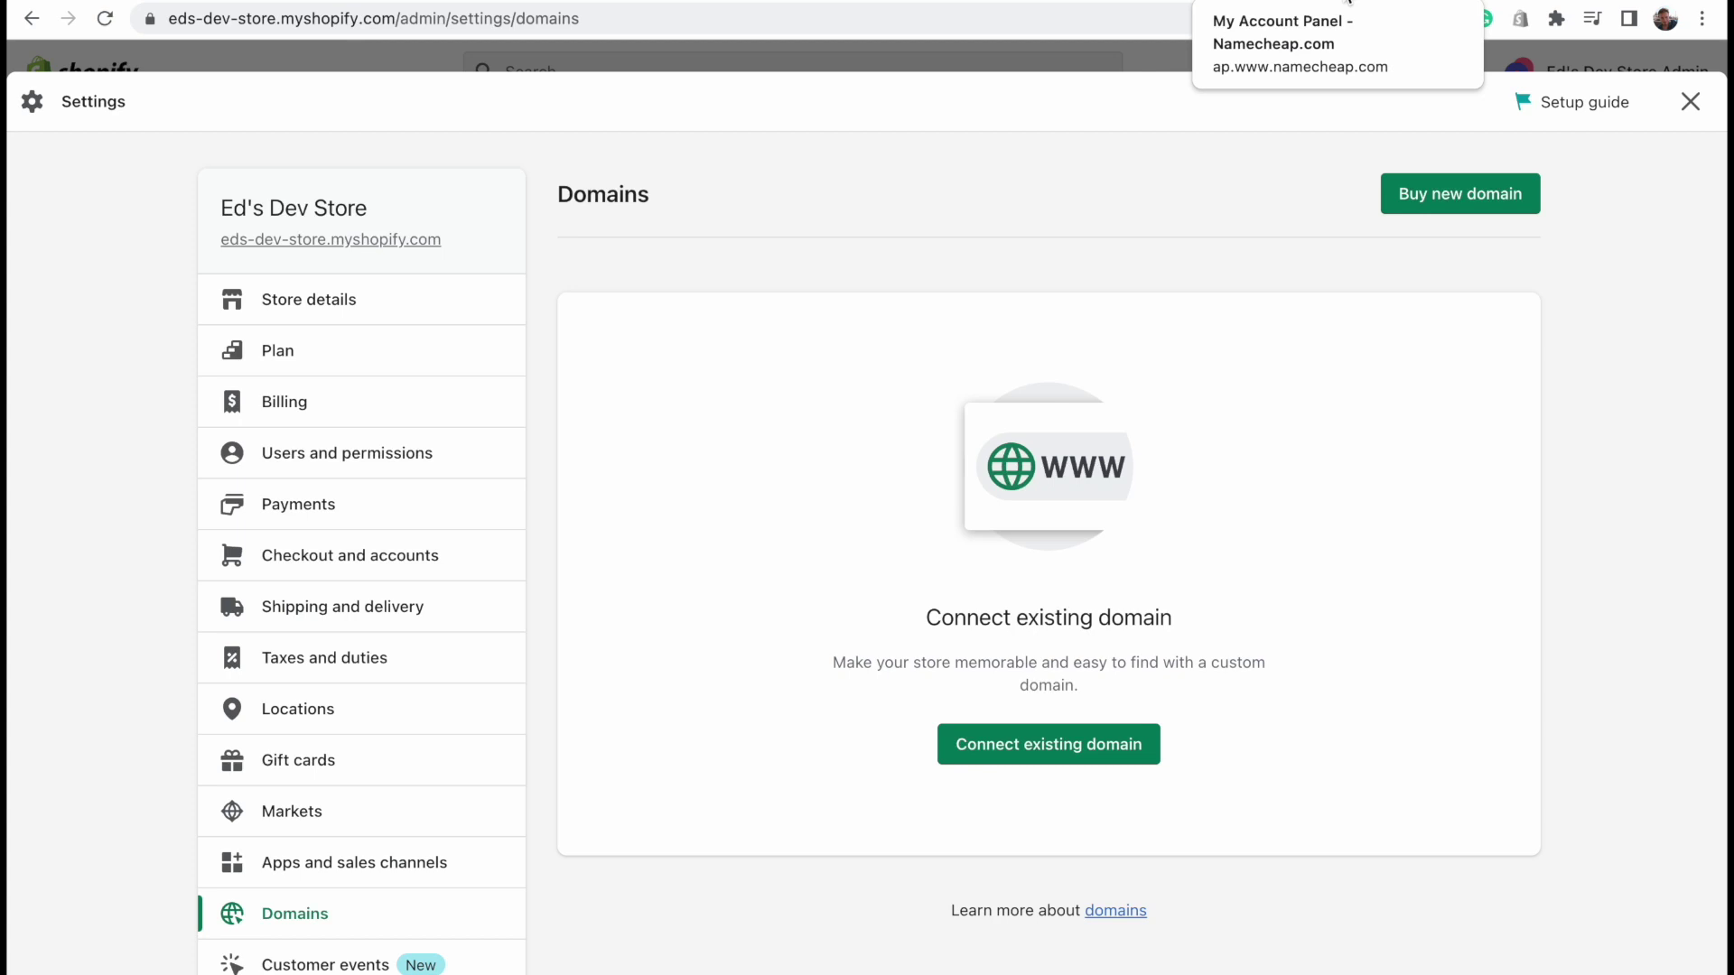
- Switch back to Search Console and enter kristina.marketing as the domain of the new Domain property
left_click(172, 1)
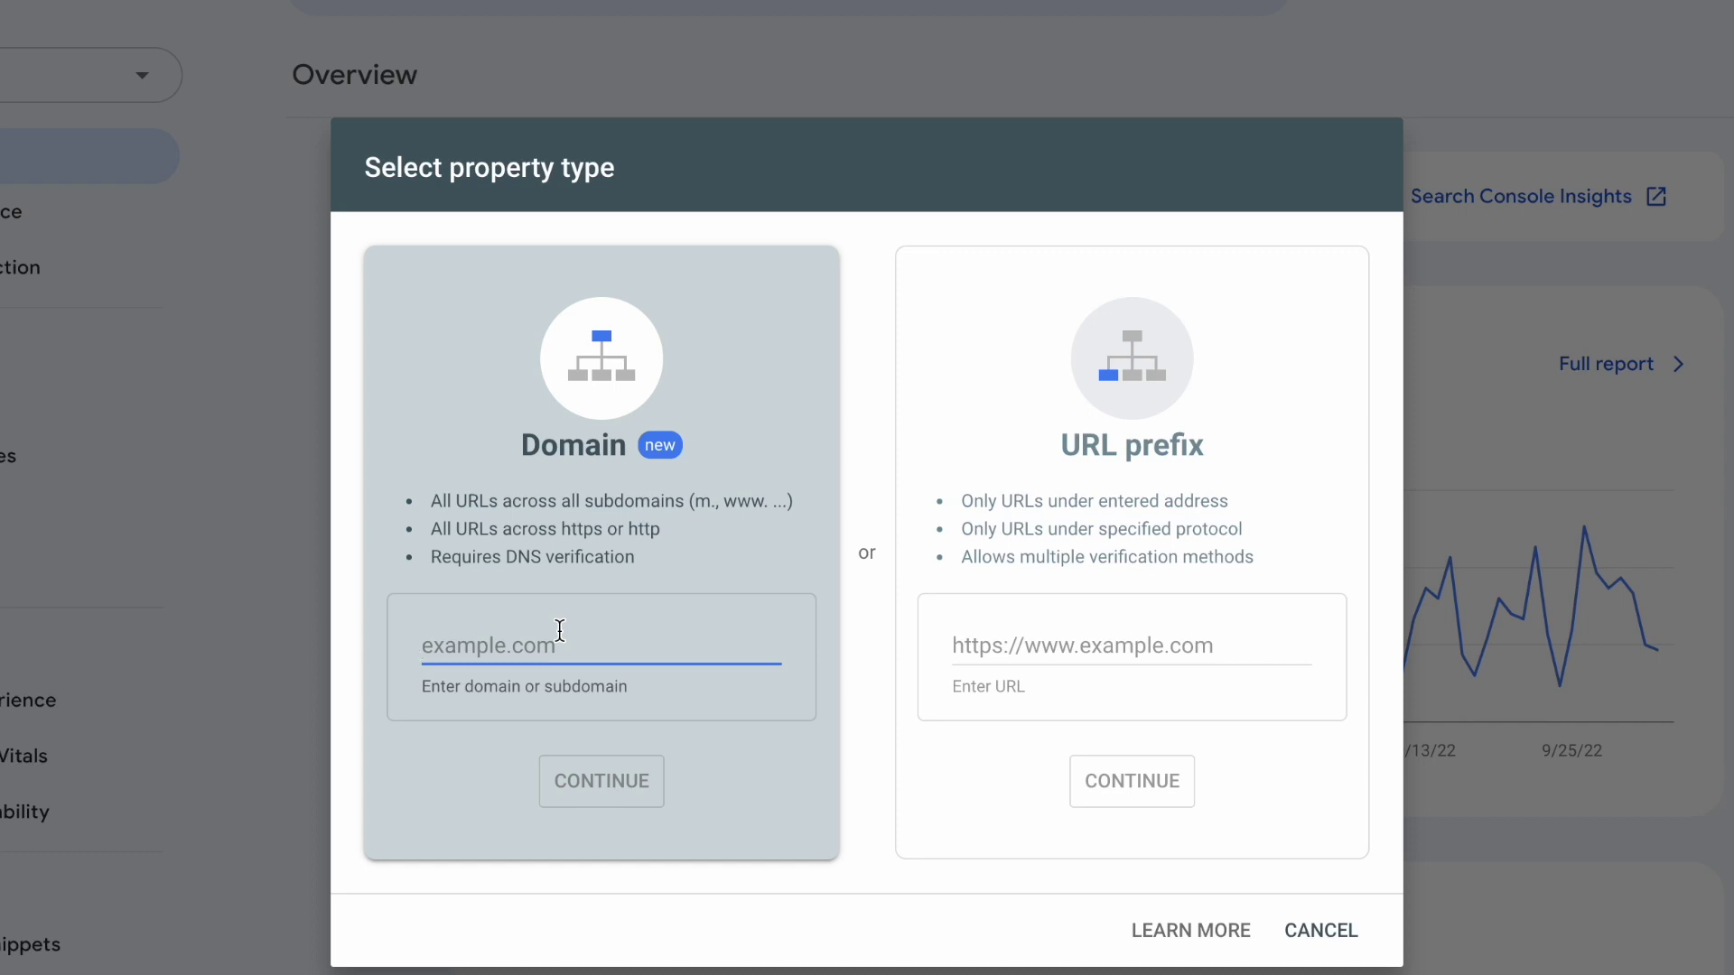
type("kristi")
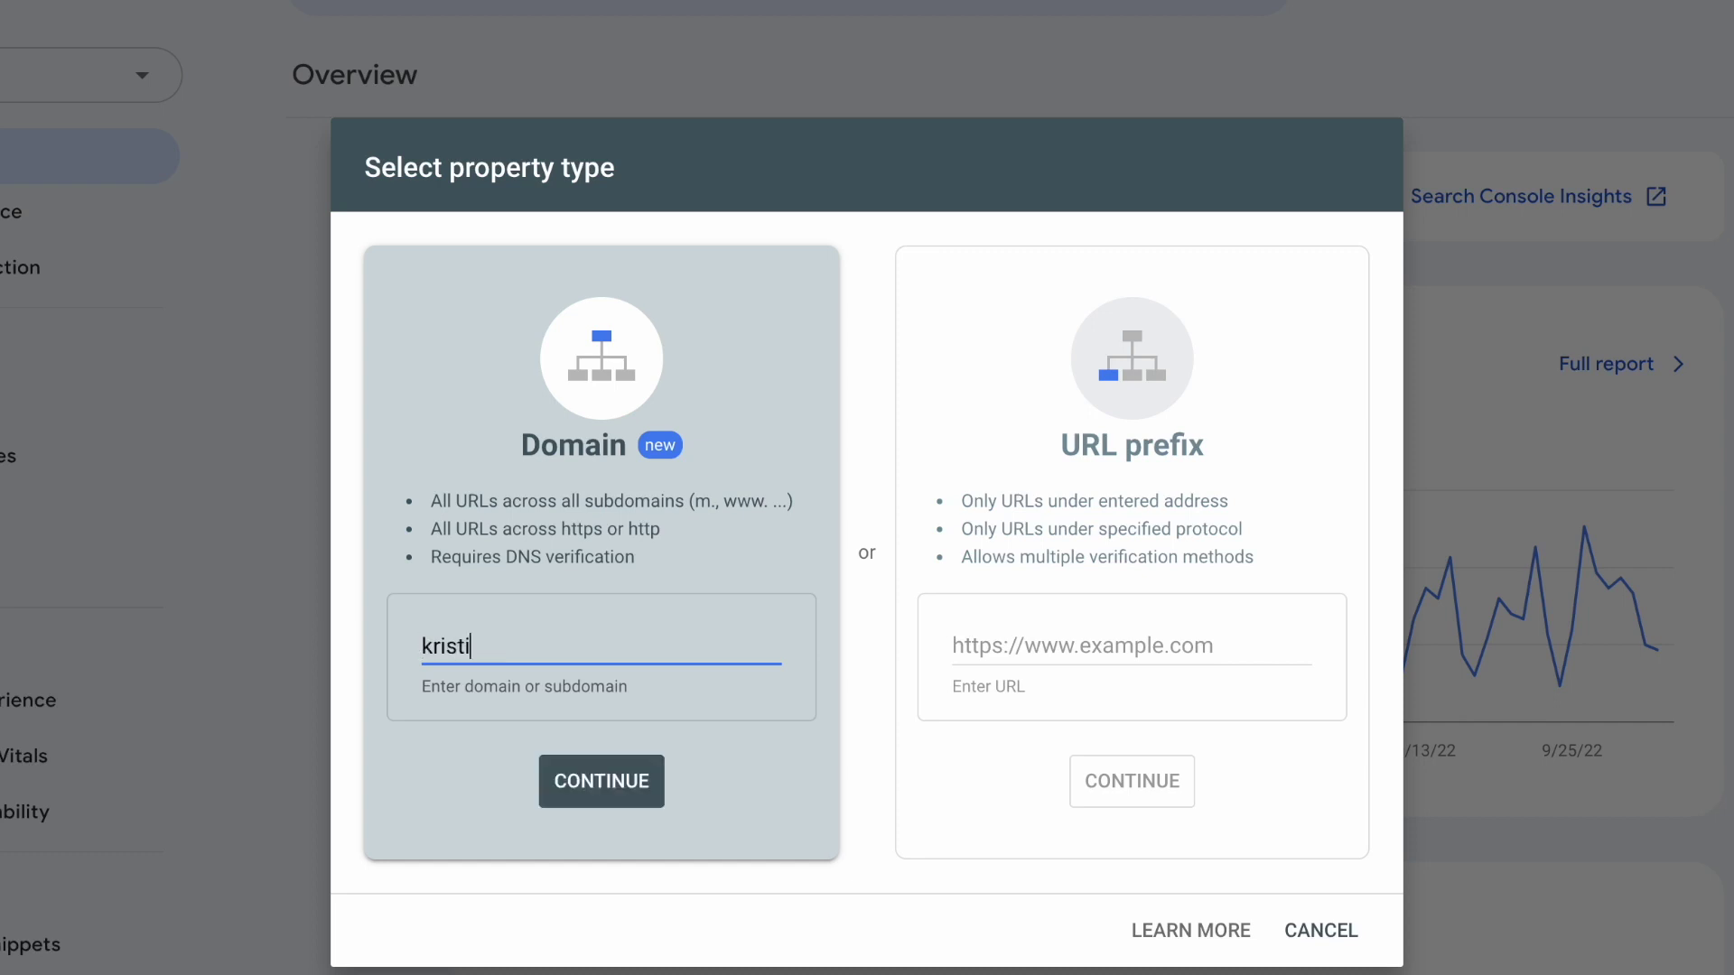
type("na.marketing")
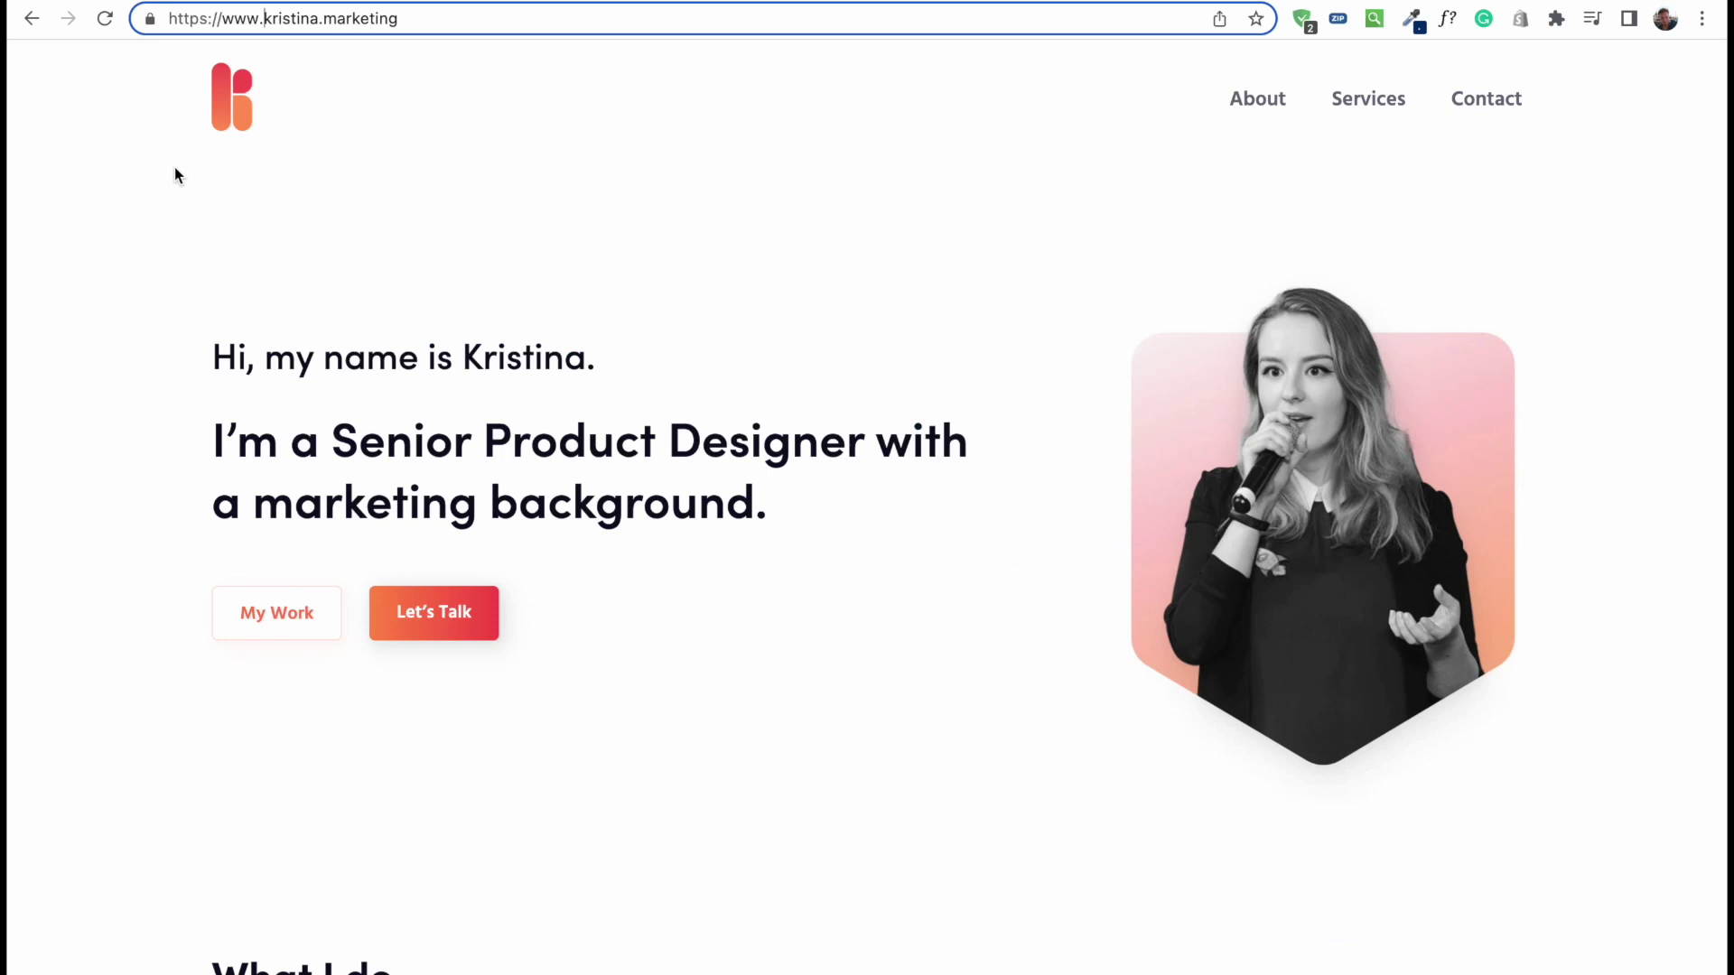
key("Left")
key("Left")
key("Left")
key("Left")
key("Left")
key("Right")
key("shift+Right")
key("shift+Right")
key("shift+Right")
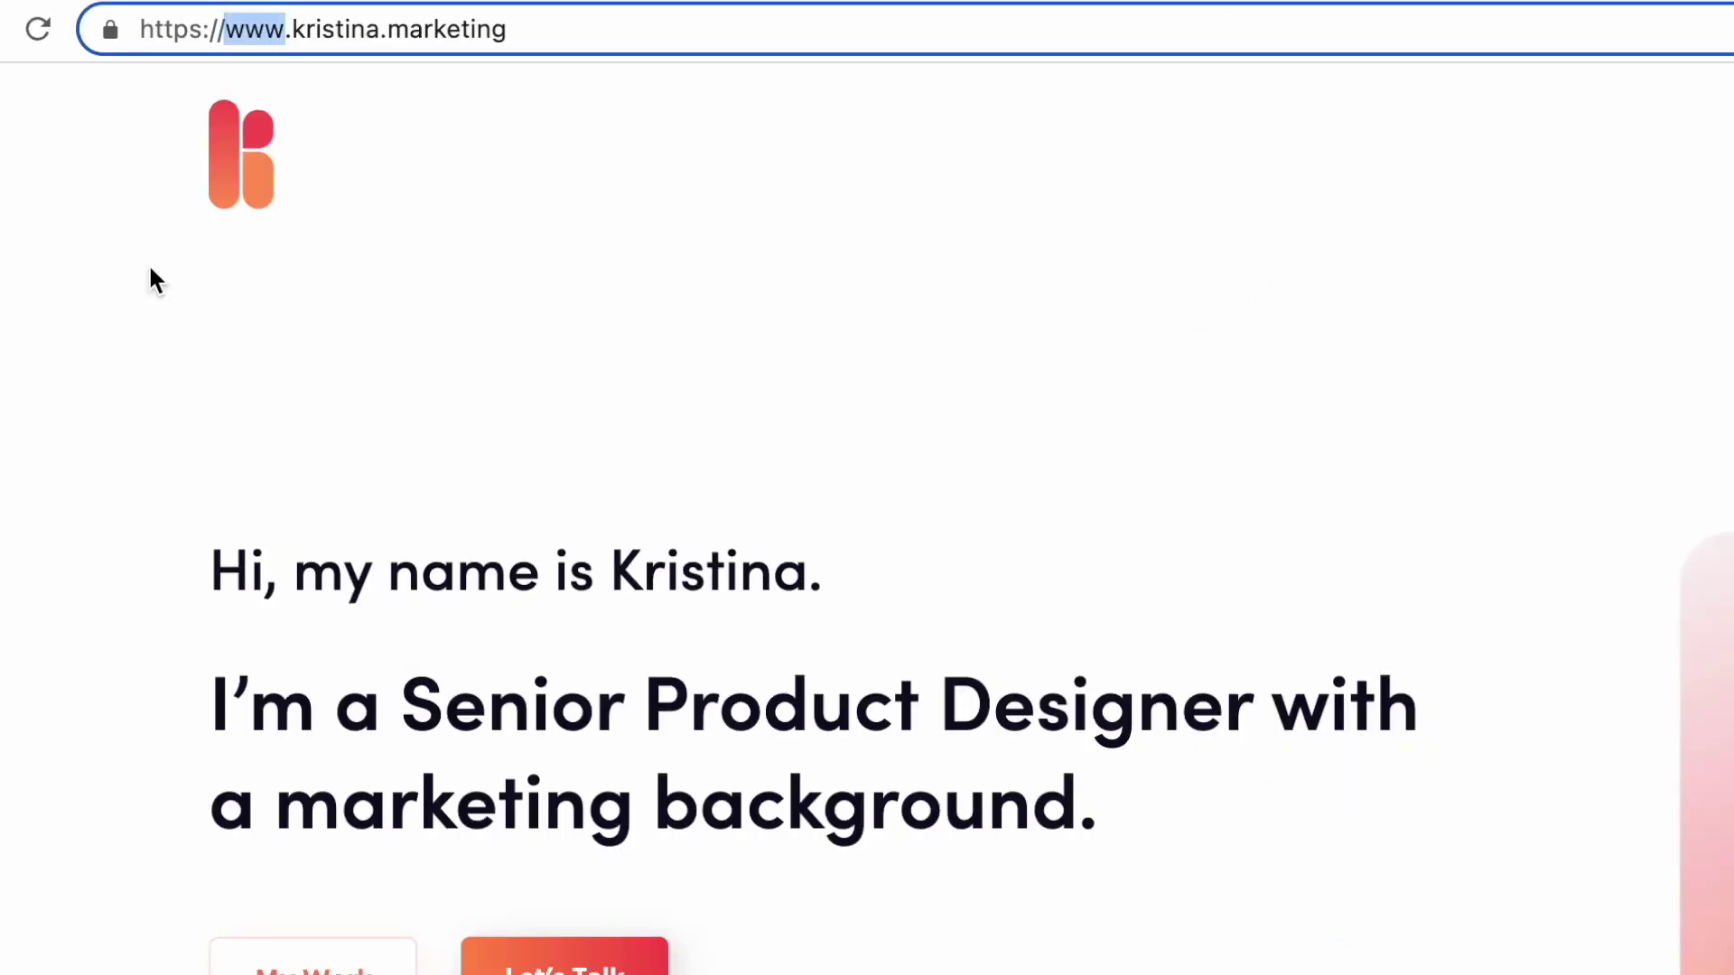
left_click(206, 27)
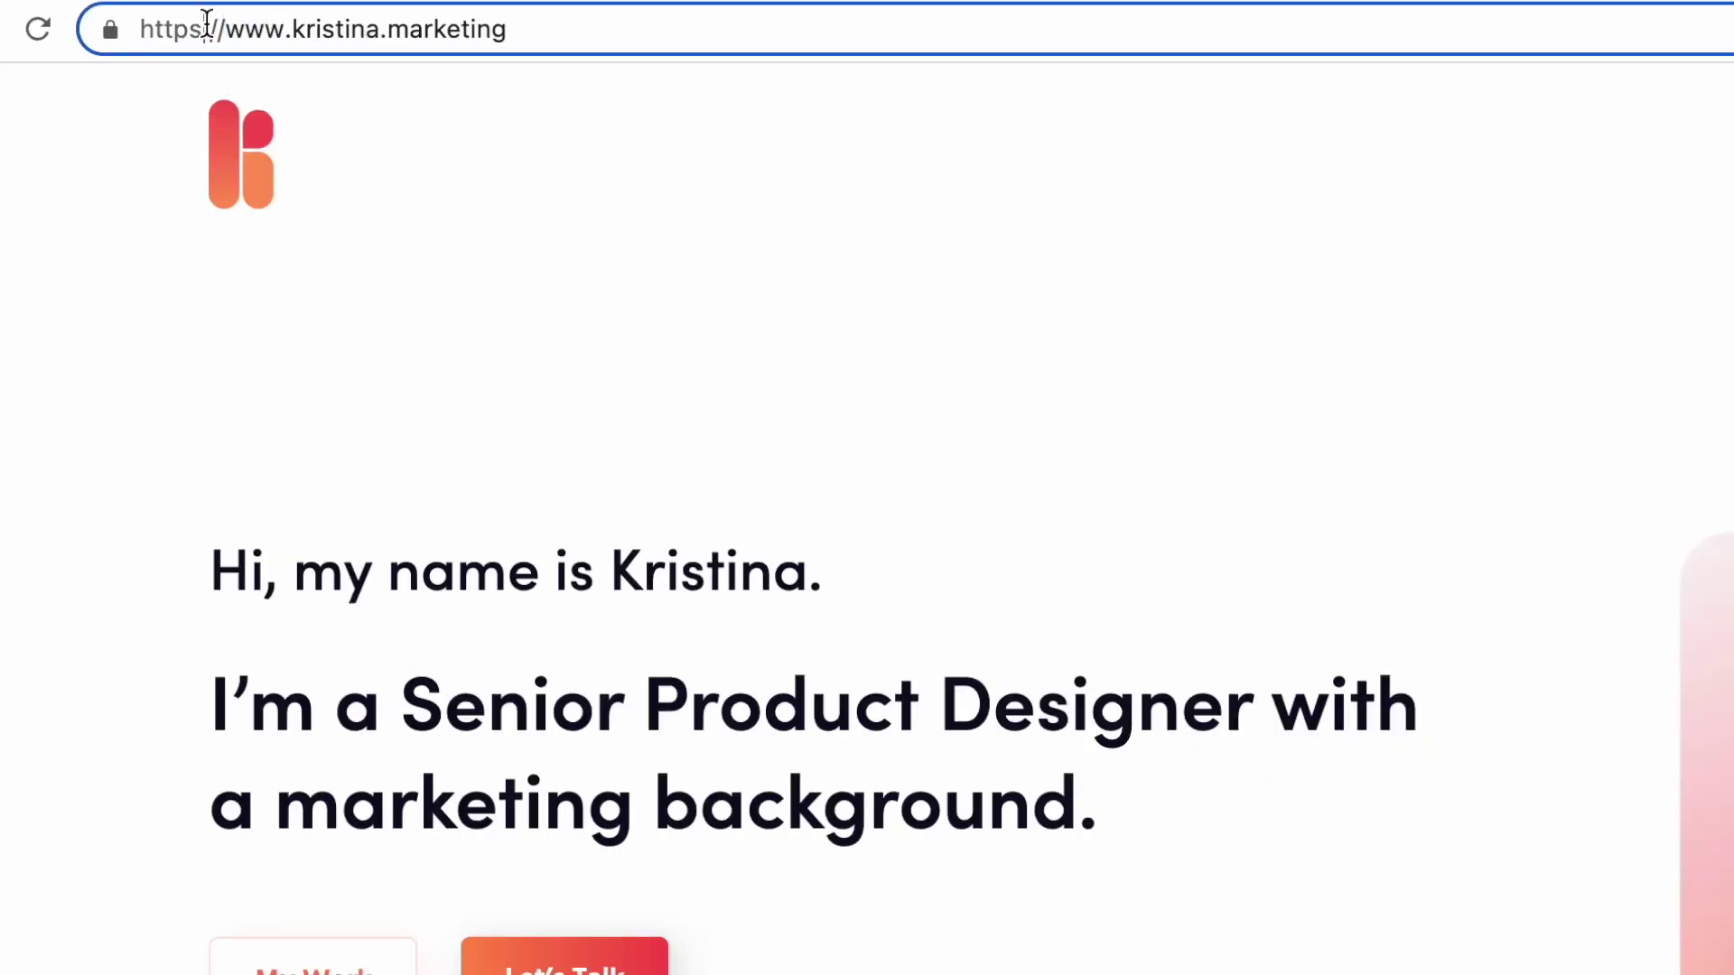
left_click_drag(140, 27, 542, 19)
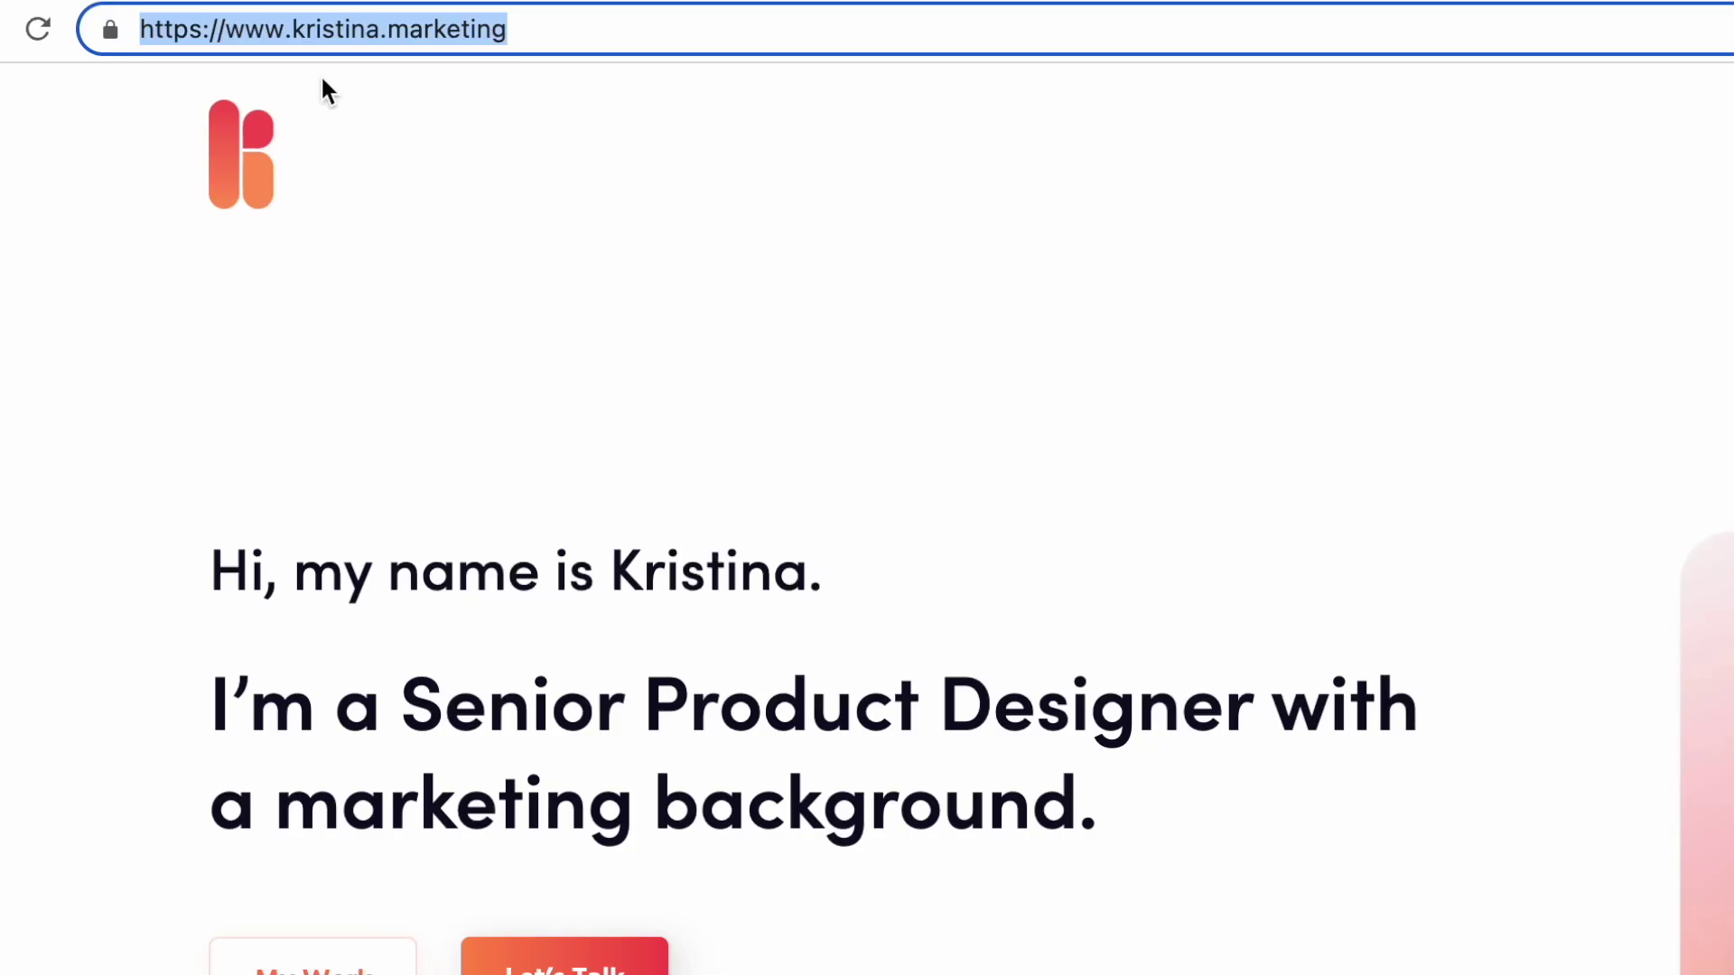
left_click(307, 30)
key("shift+End")
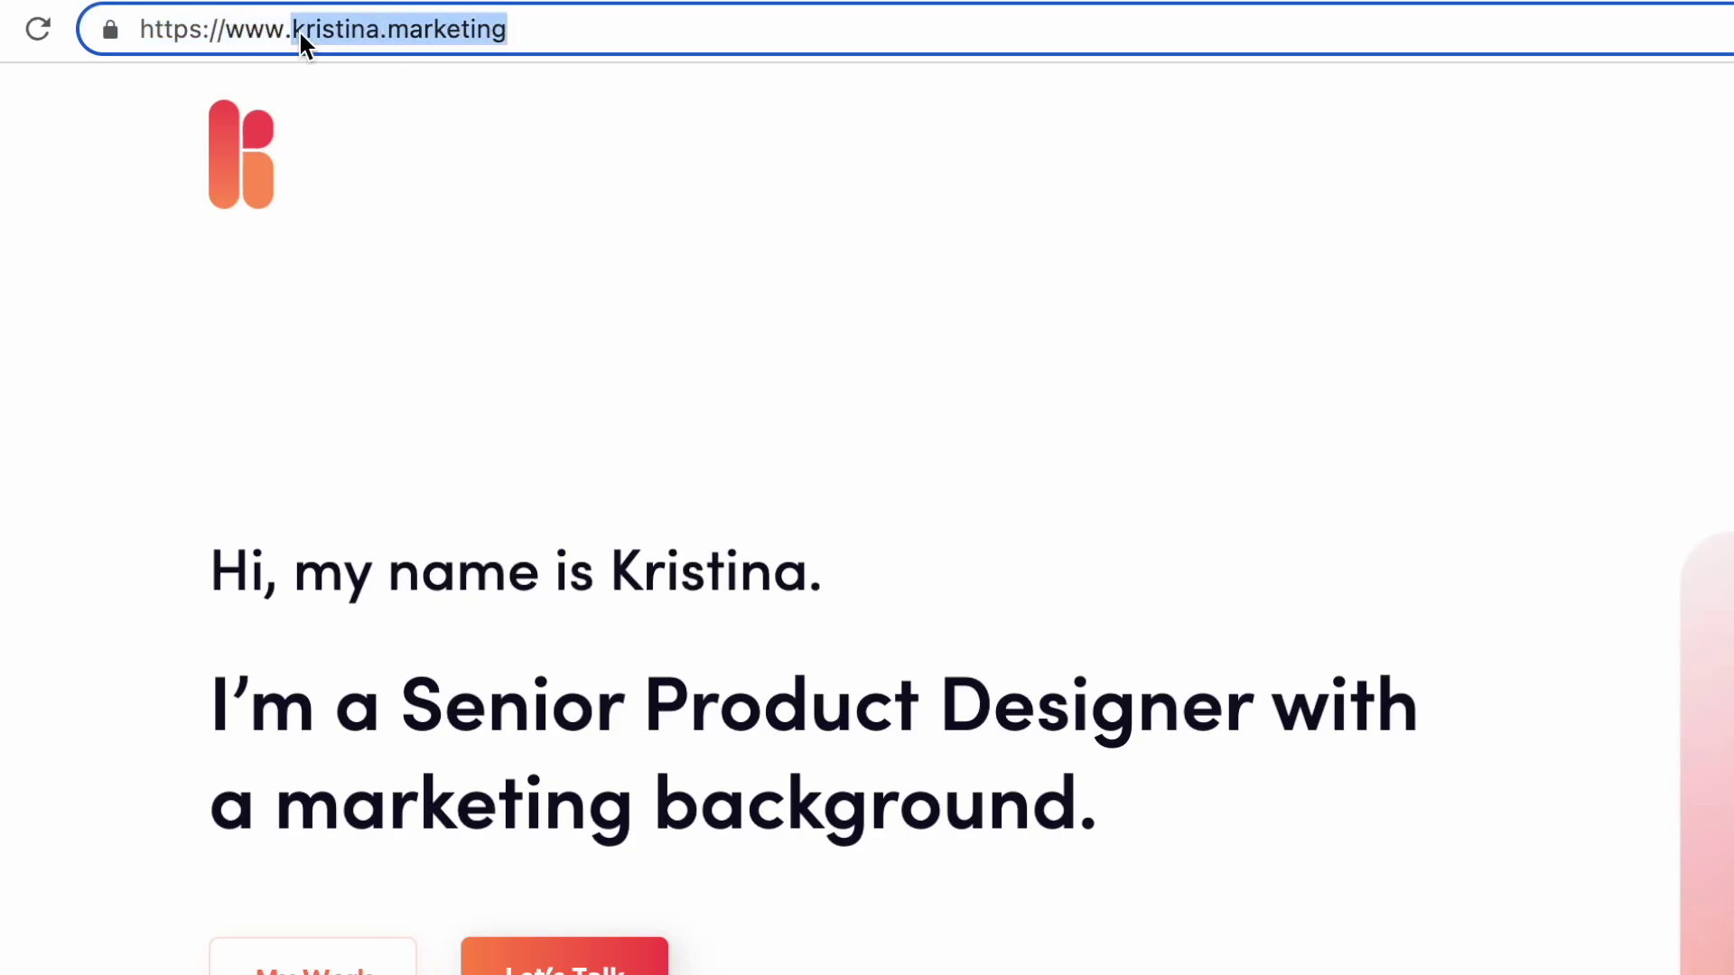
left_click_drag(291, 30, 104, 30)
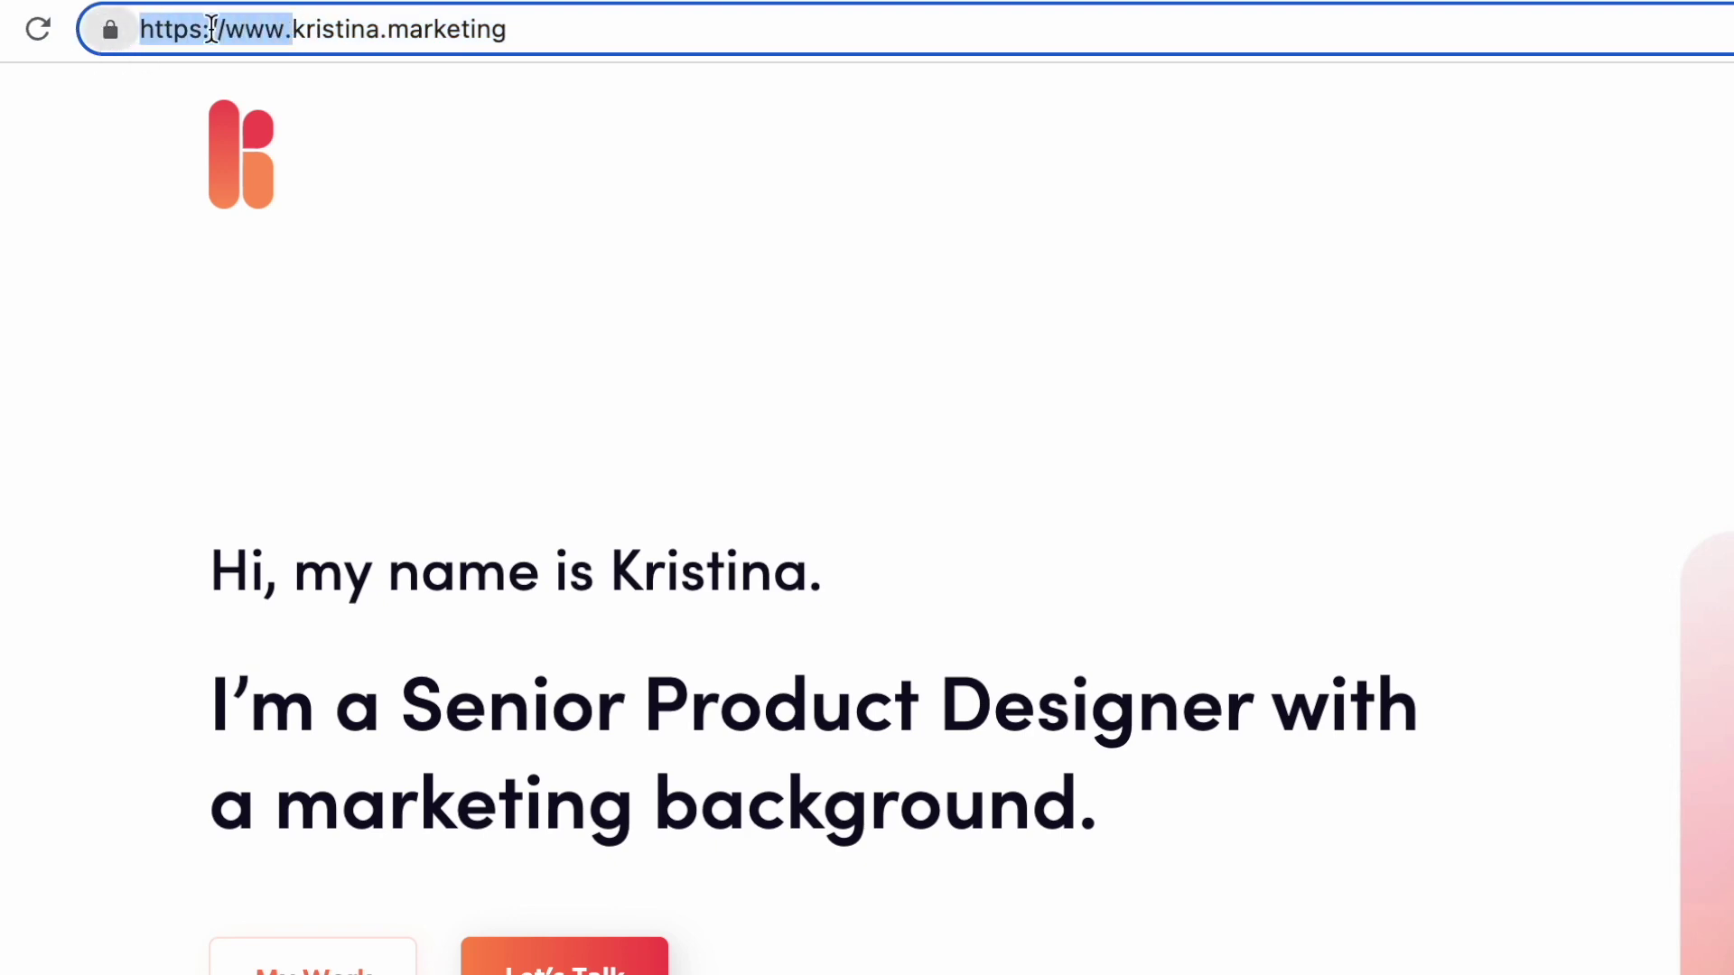
left_click(291, 30)
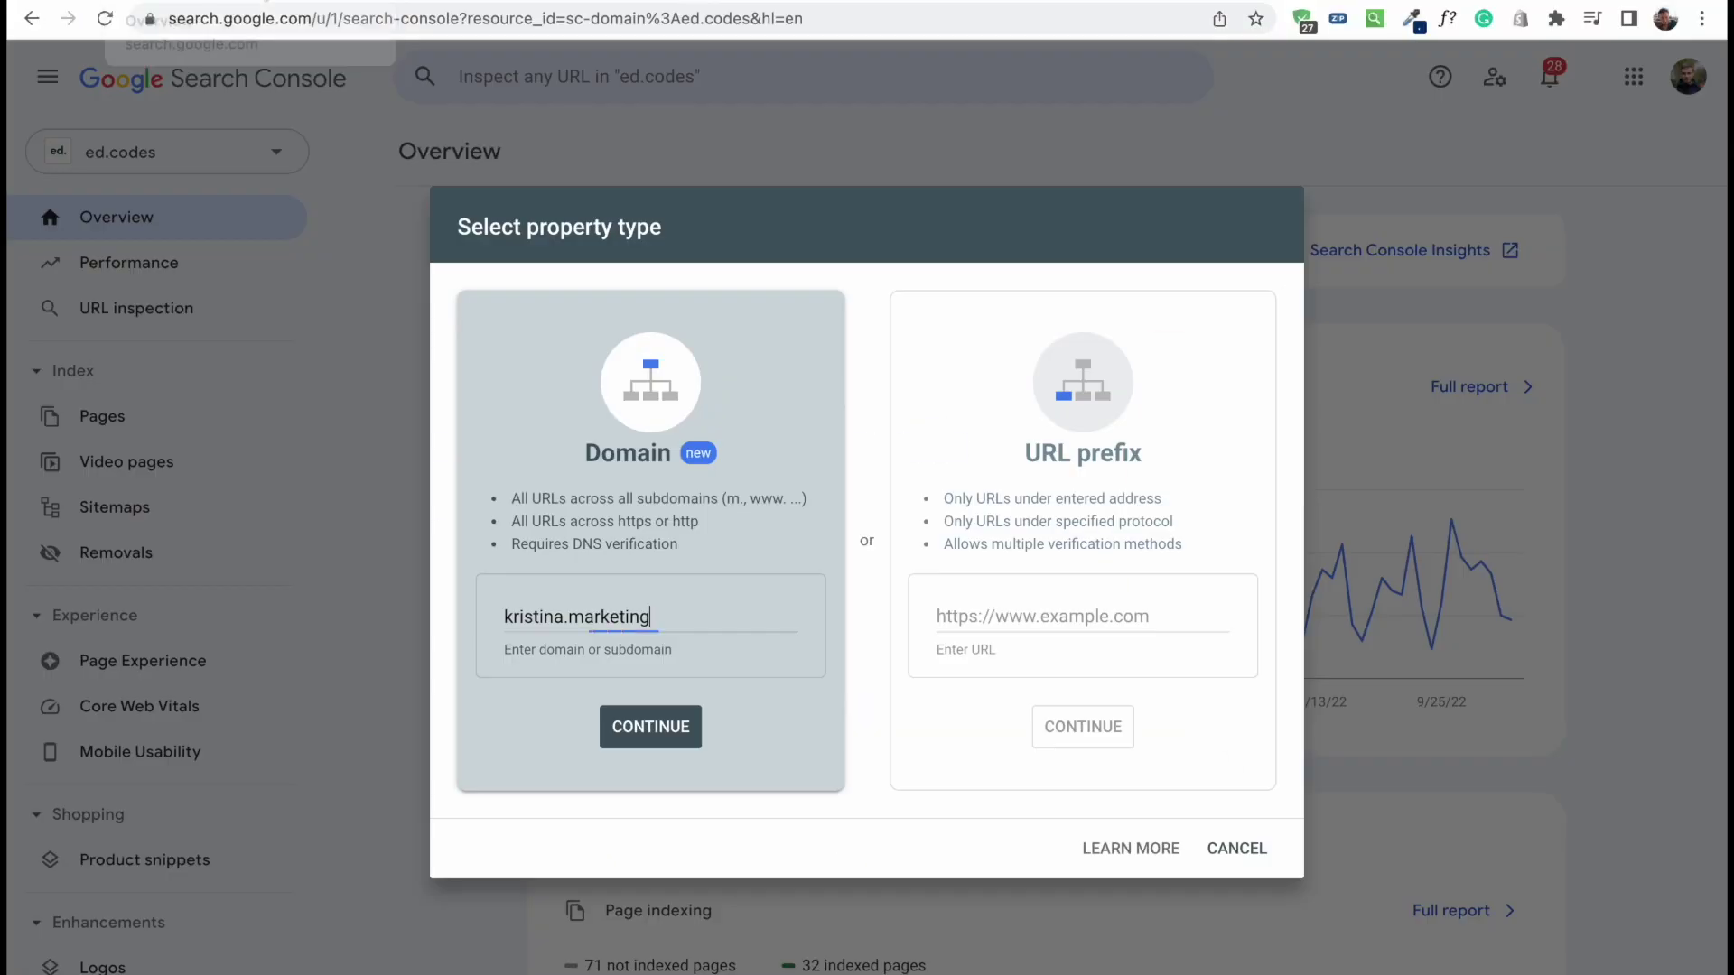
- Continue with the kristina.marketing Domain property and copy its TXT verification record
left_click(642, 737)
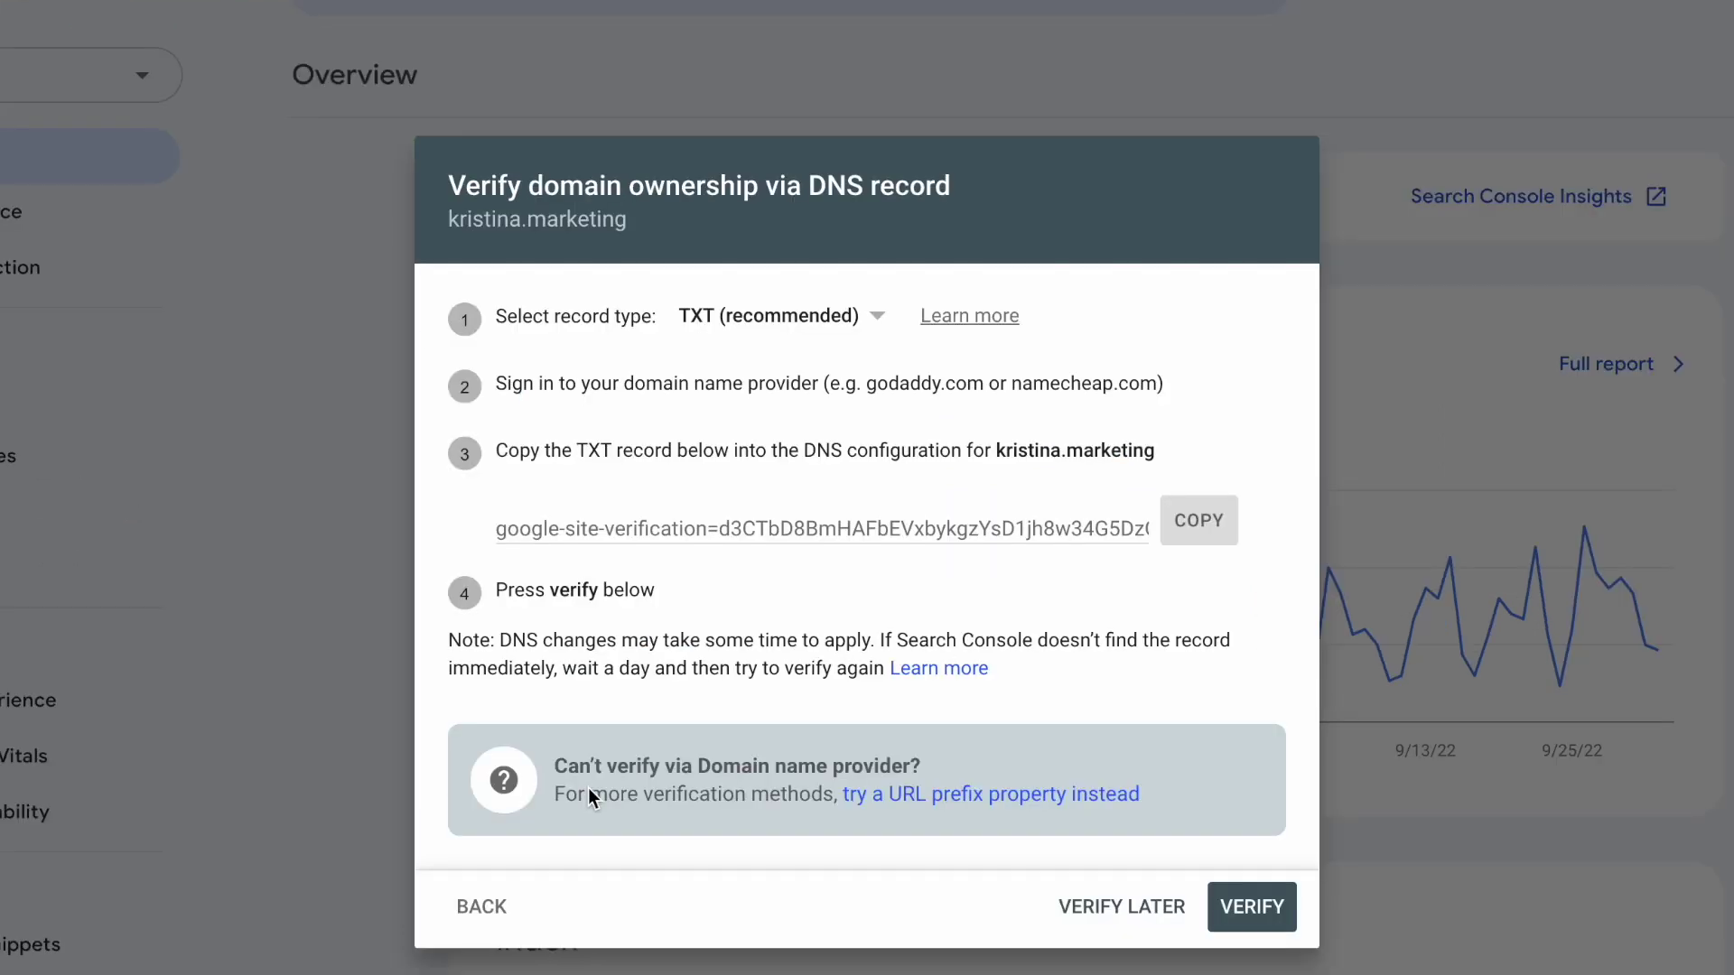
left_click_drag(495, 526, 1208, 524)
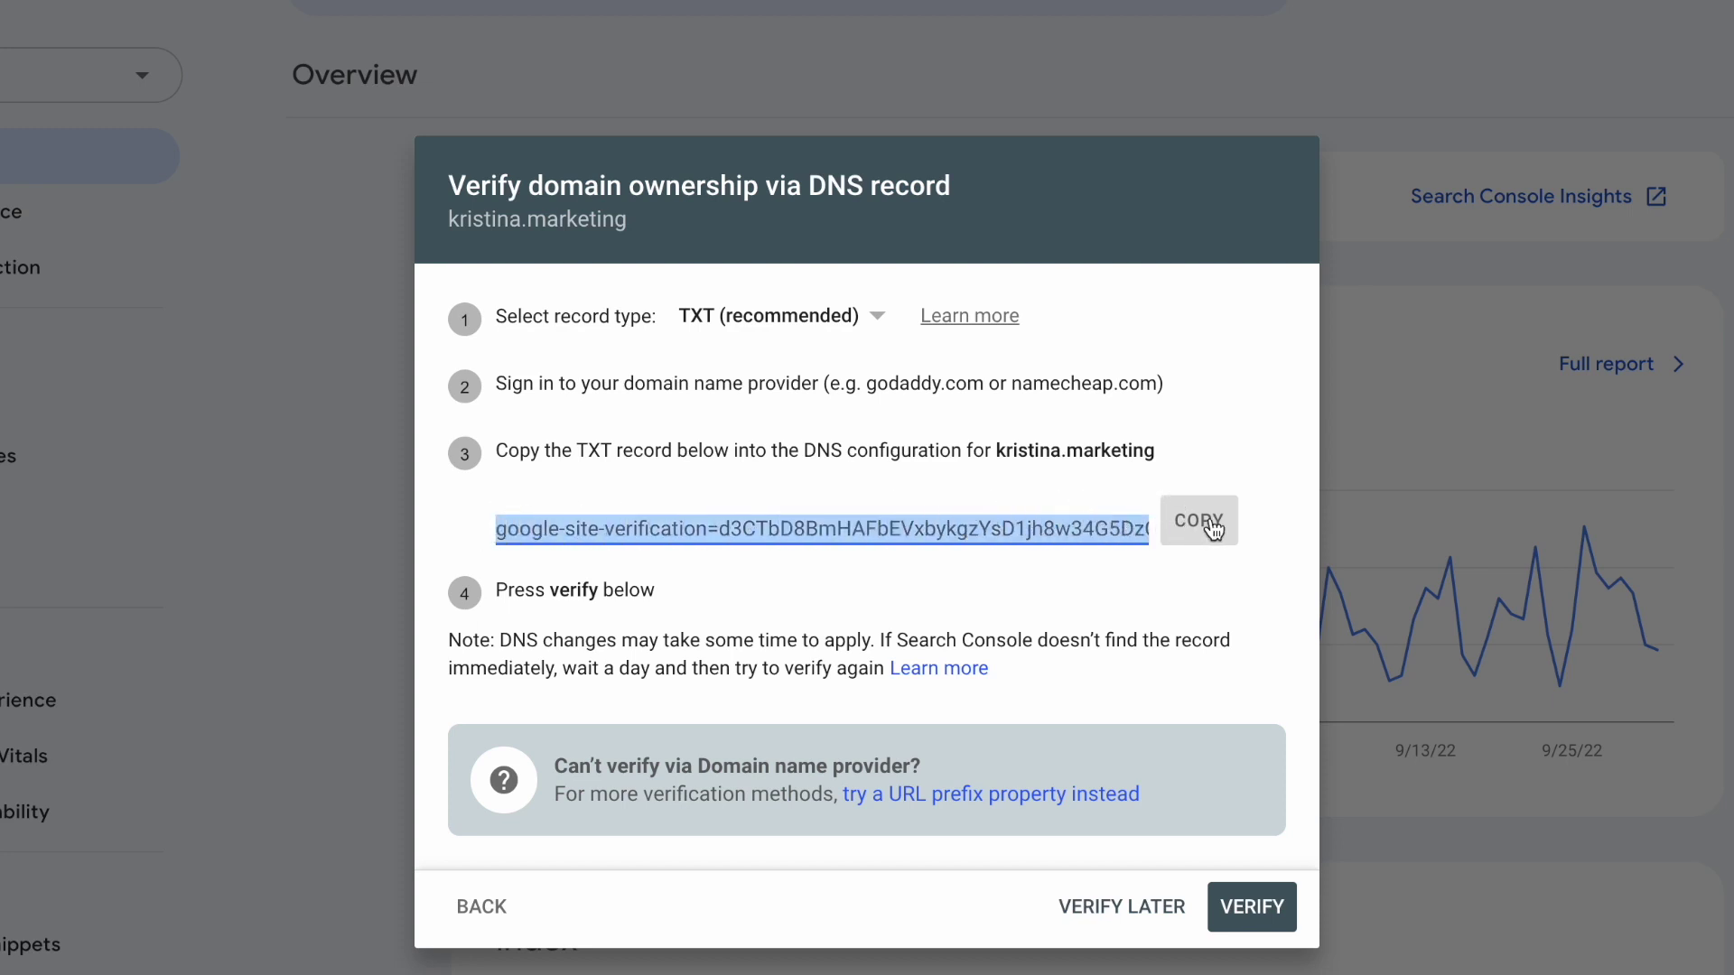
left_click(1210, 525)
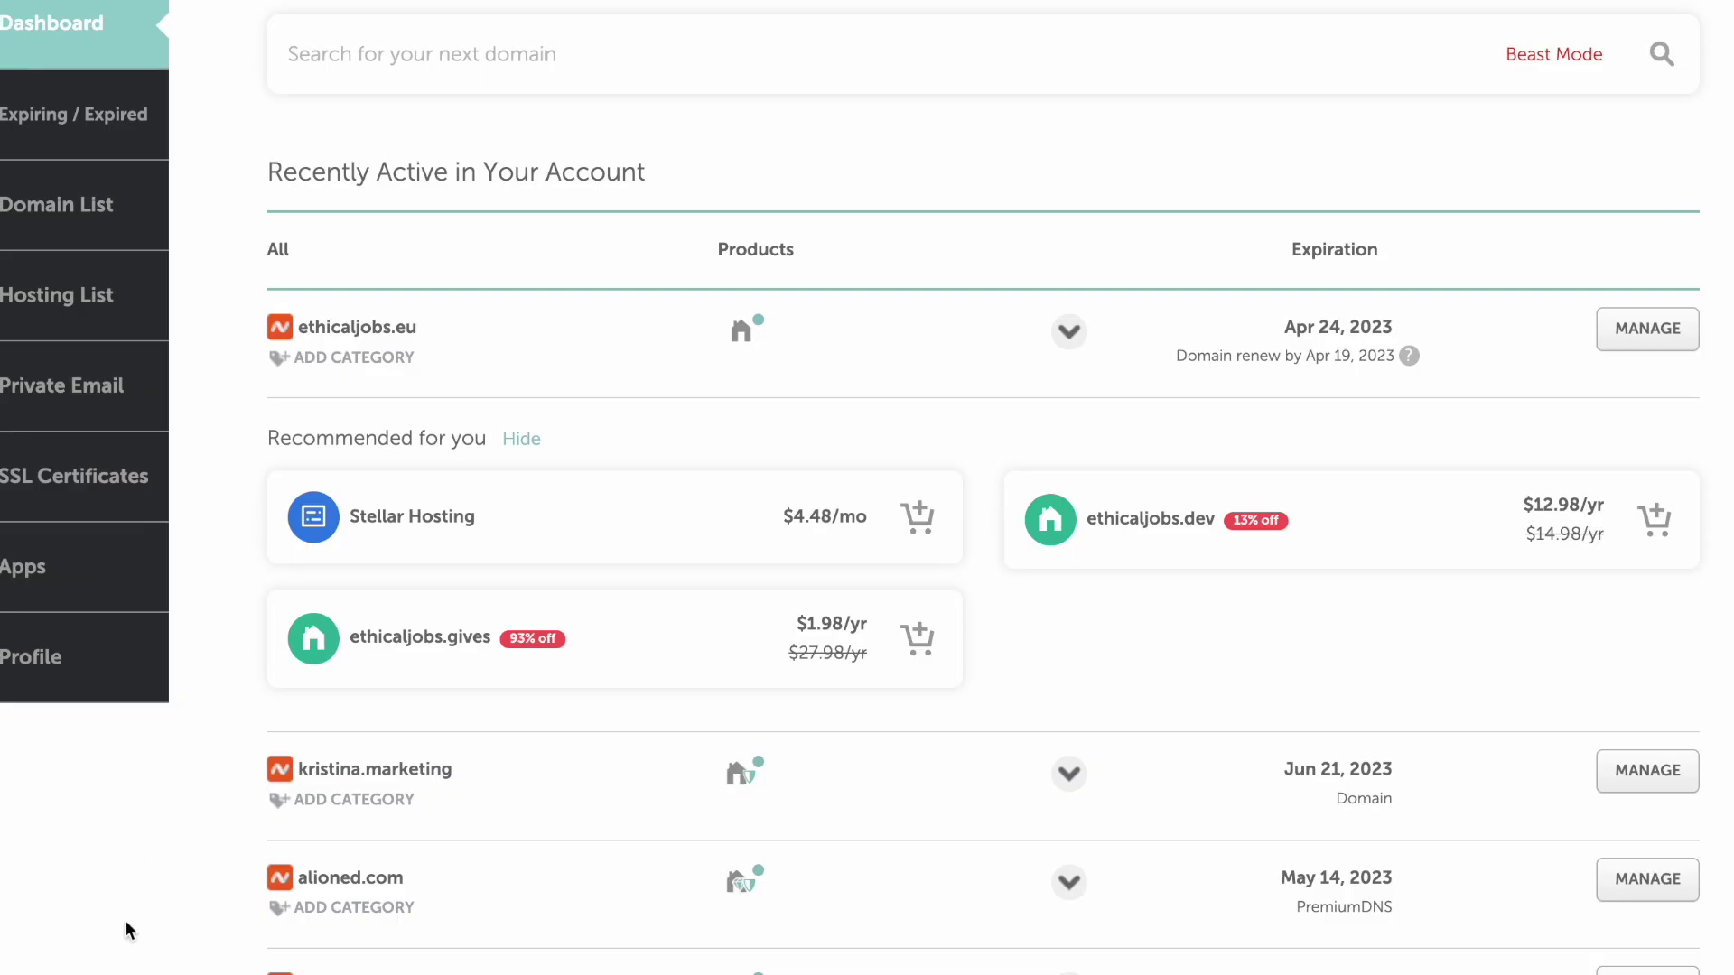
- In Namecheap, open the Advanced DNS settings of the kristina.marketing domain
scroll(127, 929, "down", 2)
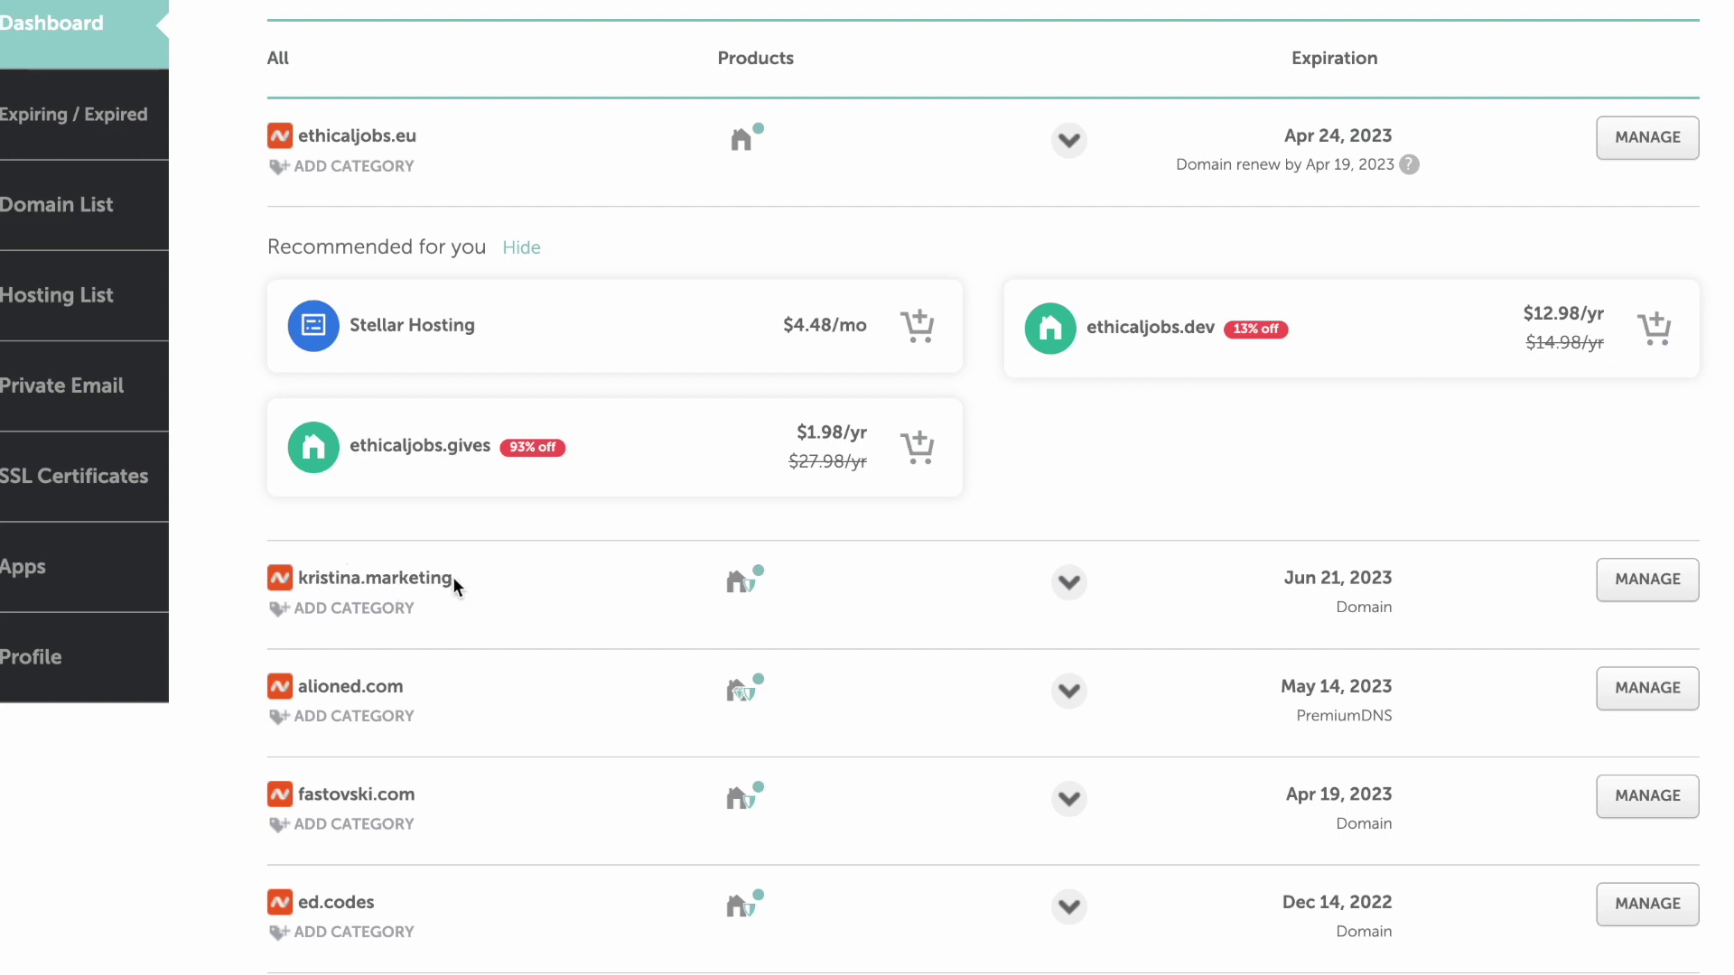
left_click(1649, 596)
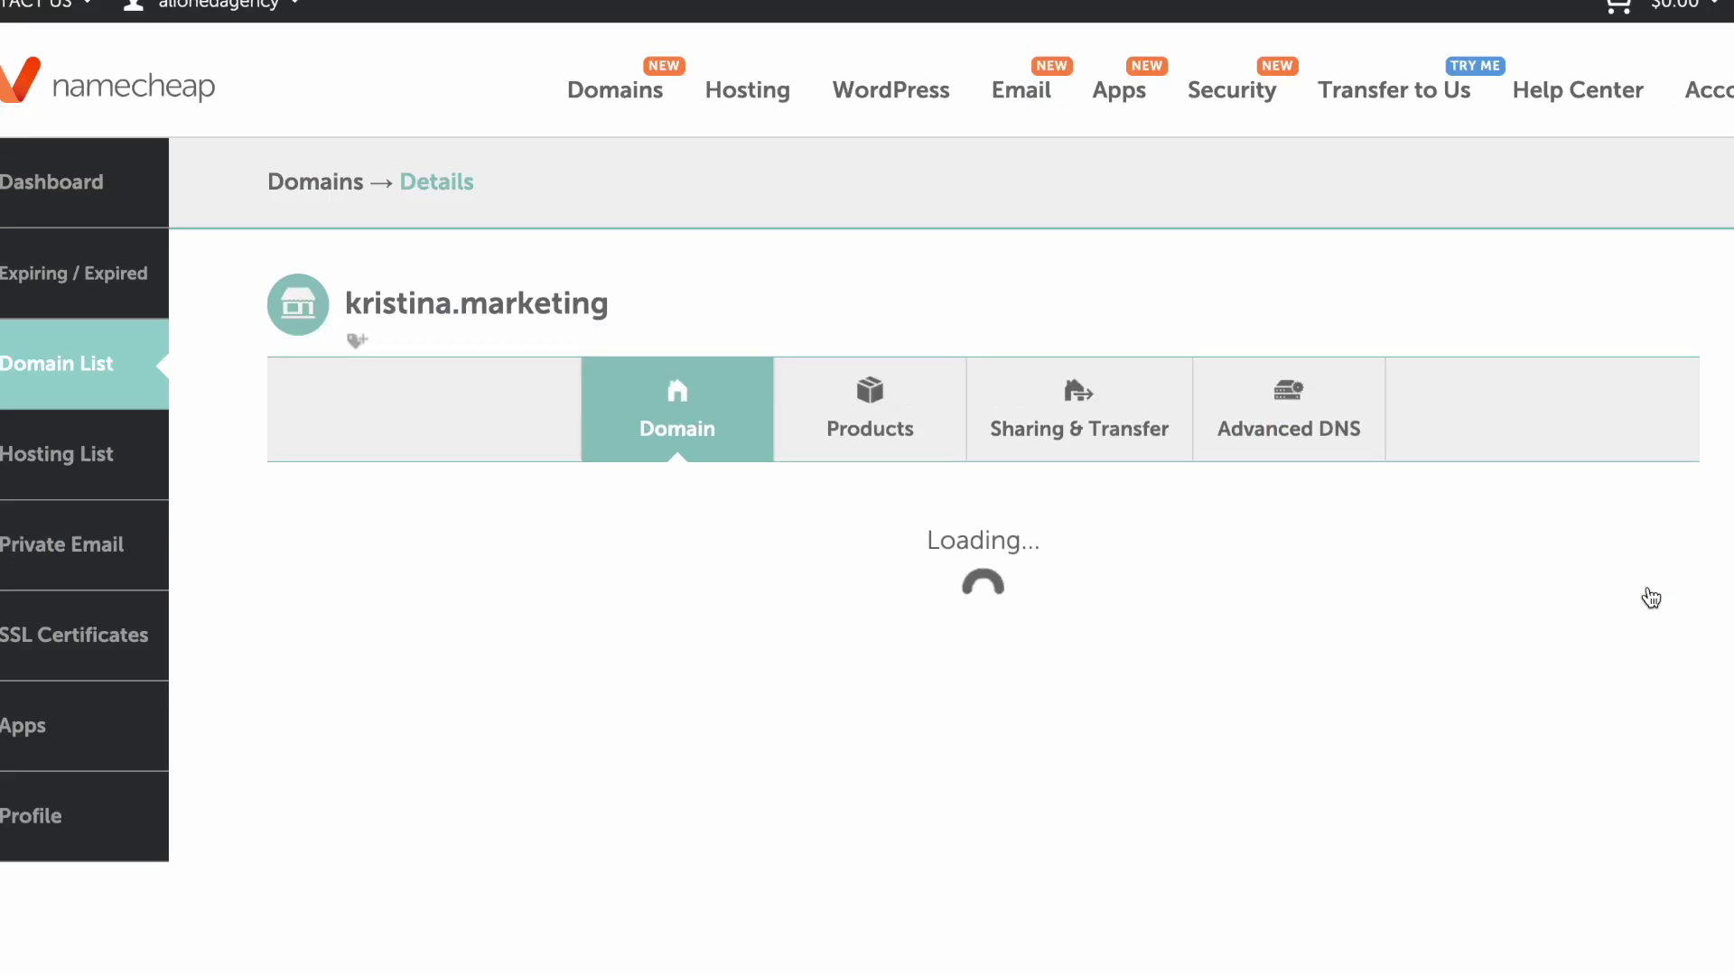
scroll(748, 427, "down", 1)
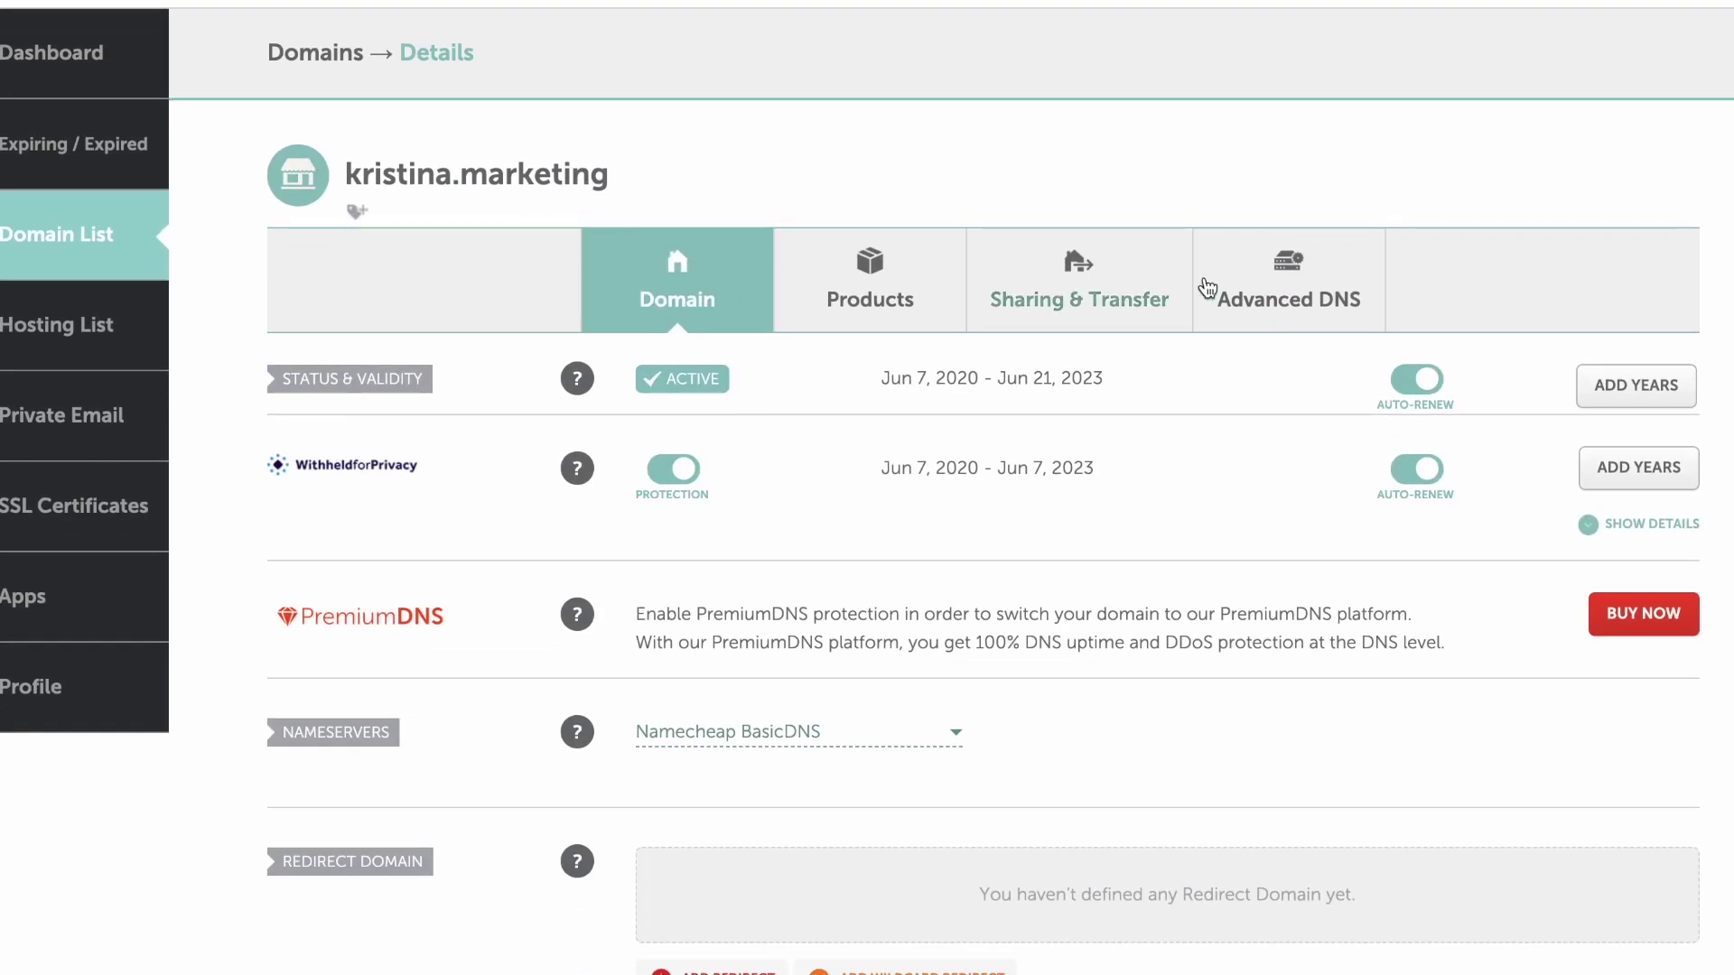
left_click(1329, 291)
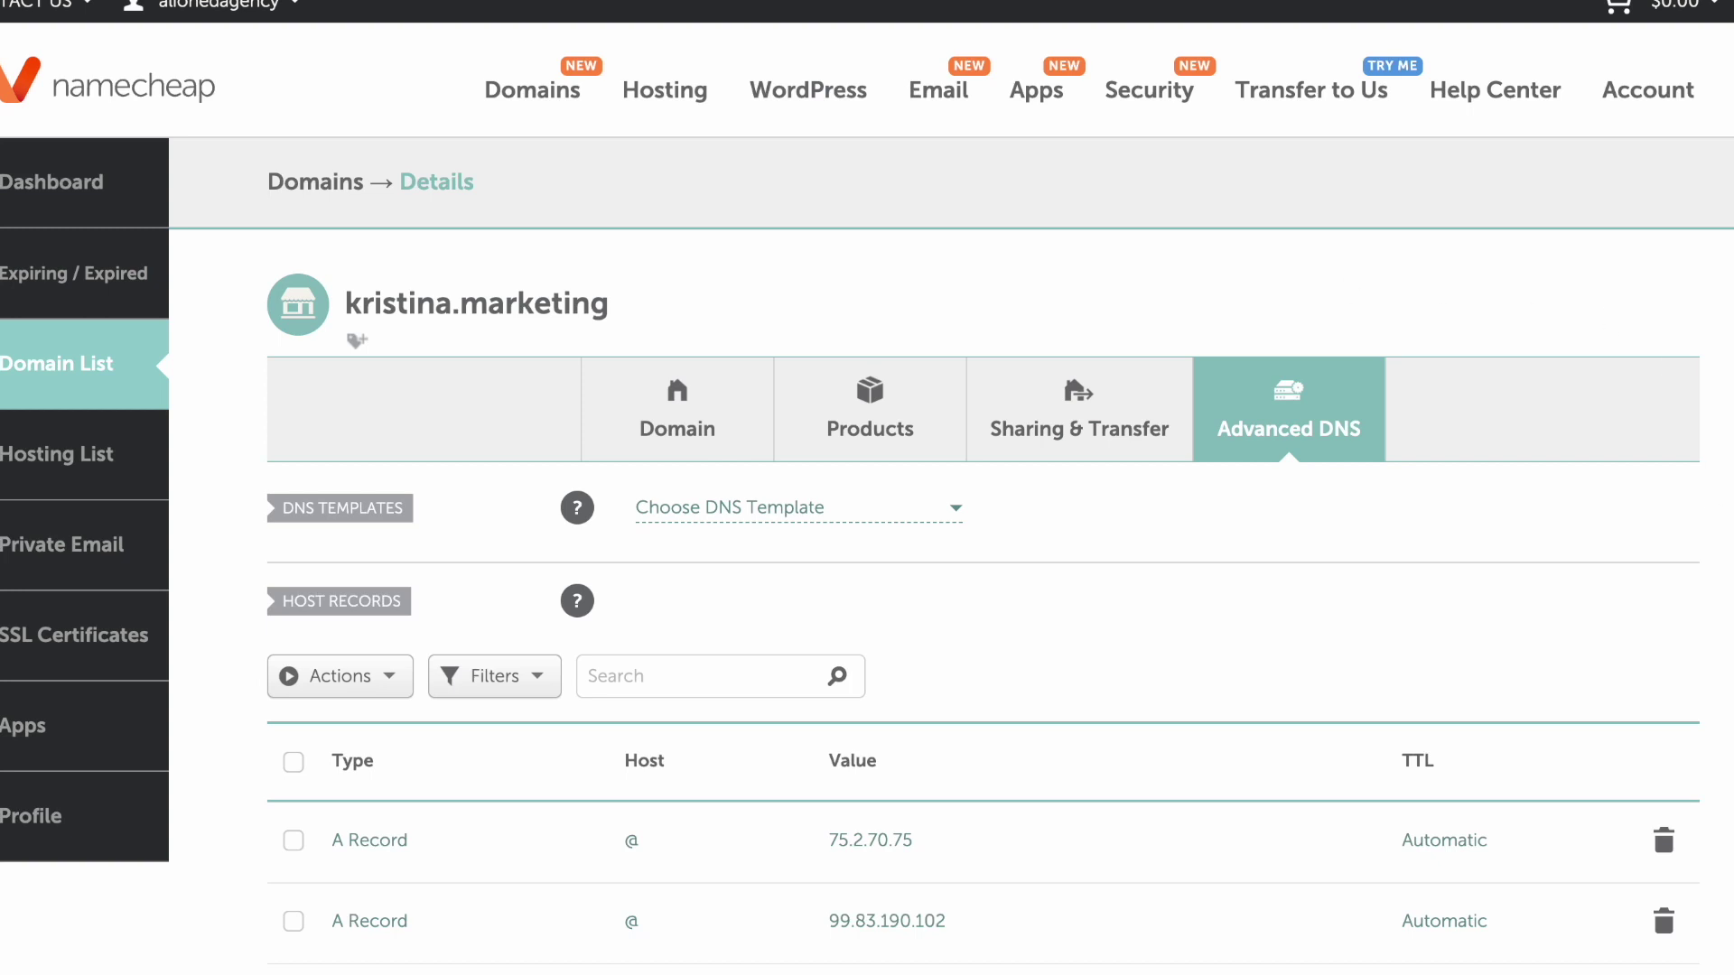
- Expand the host records list to show all DNS records of the domain
scroll(1194, 495, "down", 5)
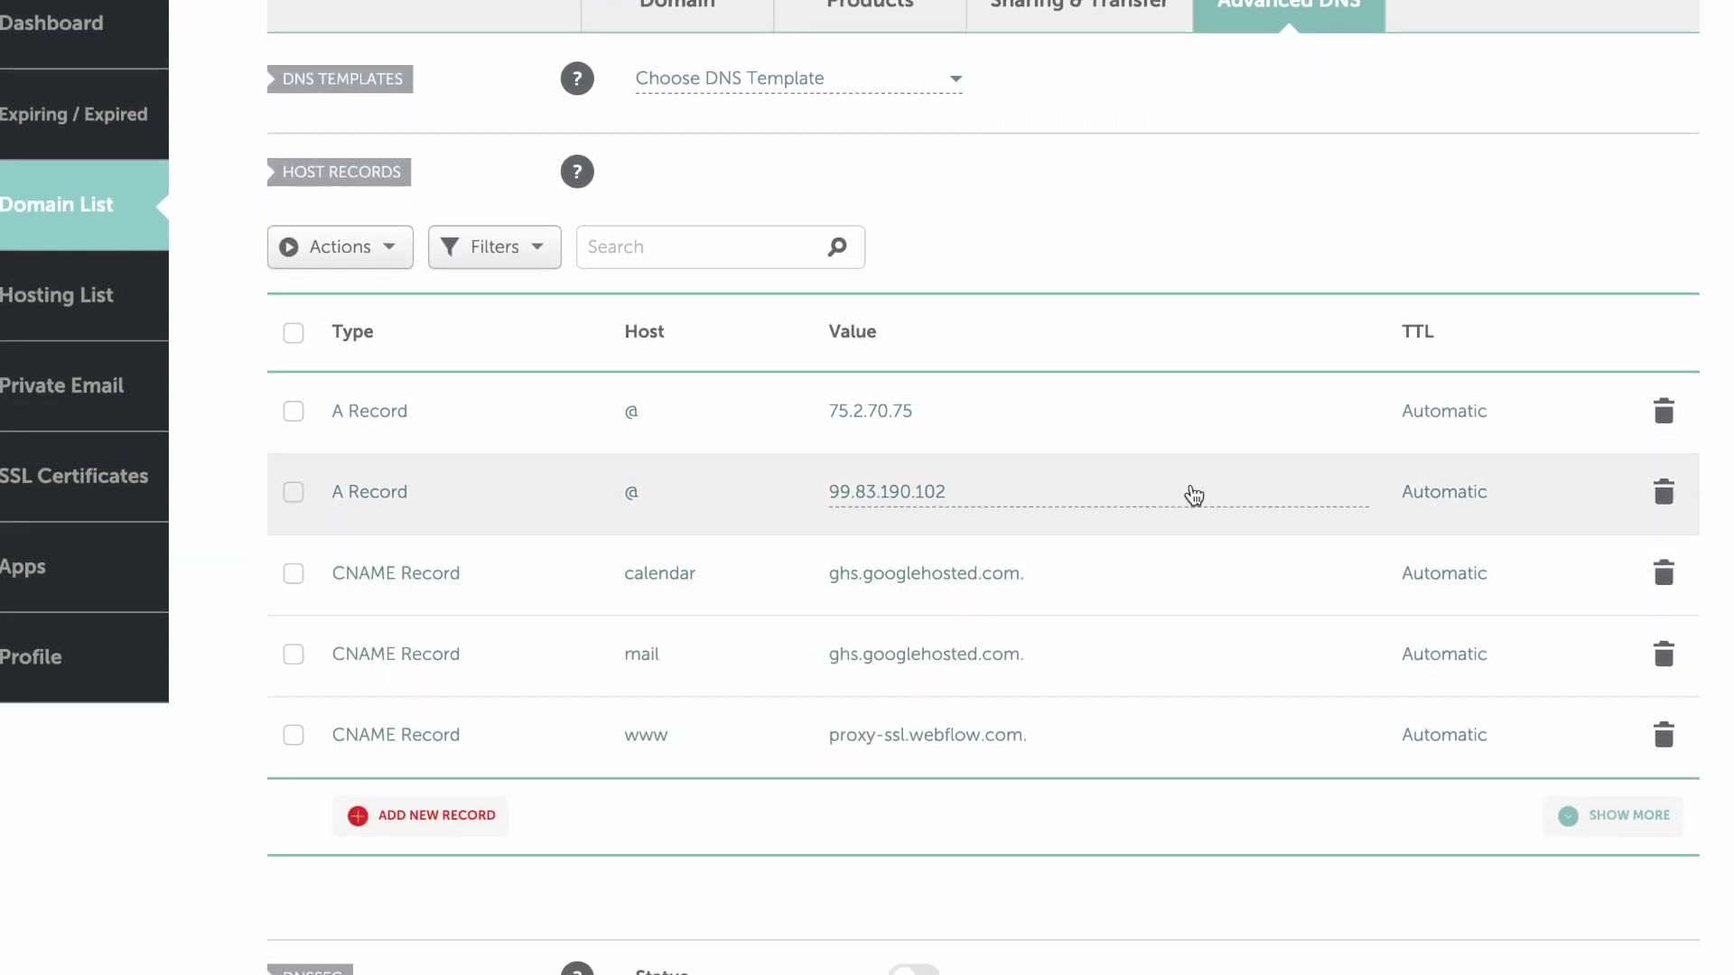
left_click(1653, 820)
scroll(757, 622, "down", 2)
scroll(757, 621, "down", 1)
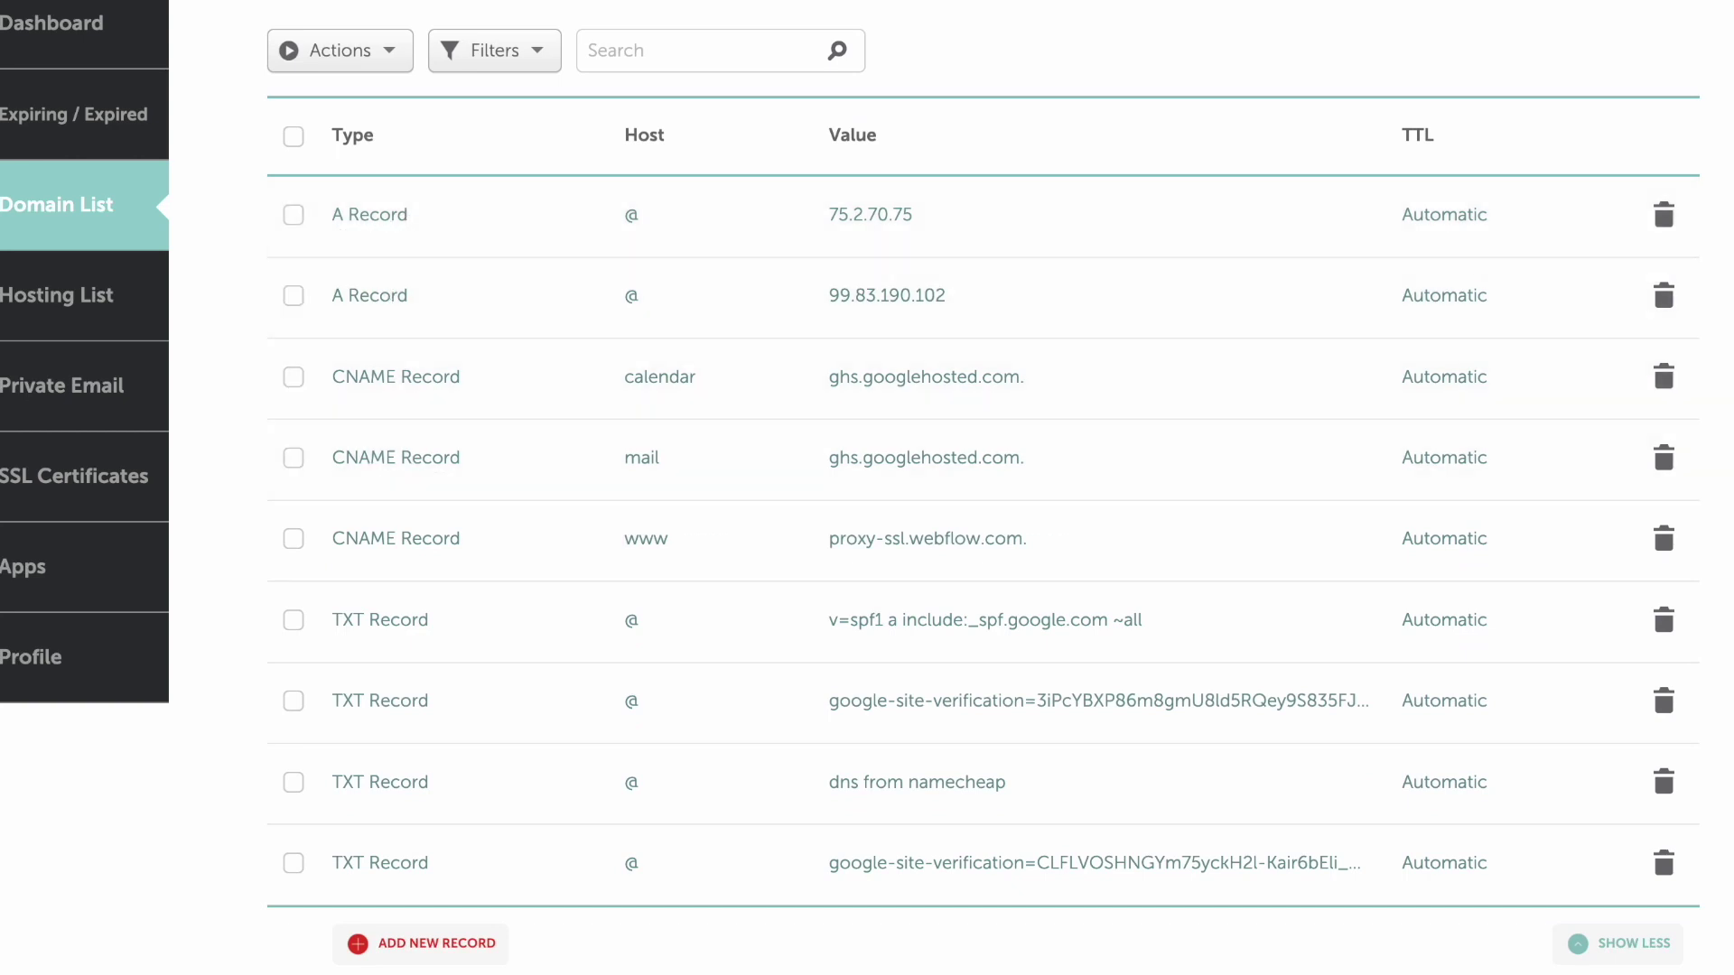
scroll(984, 488, "down", 3)
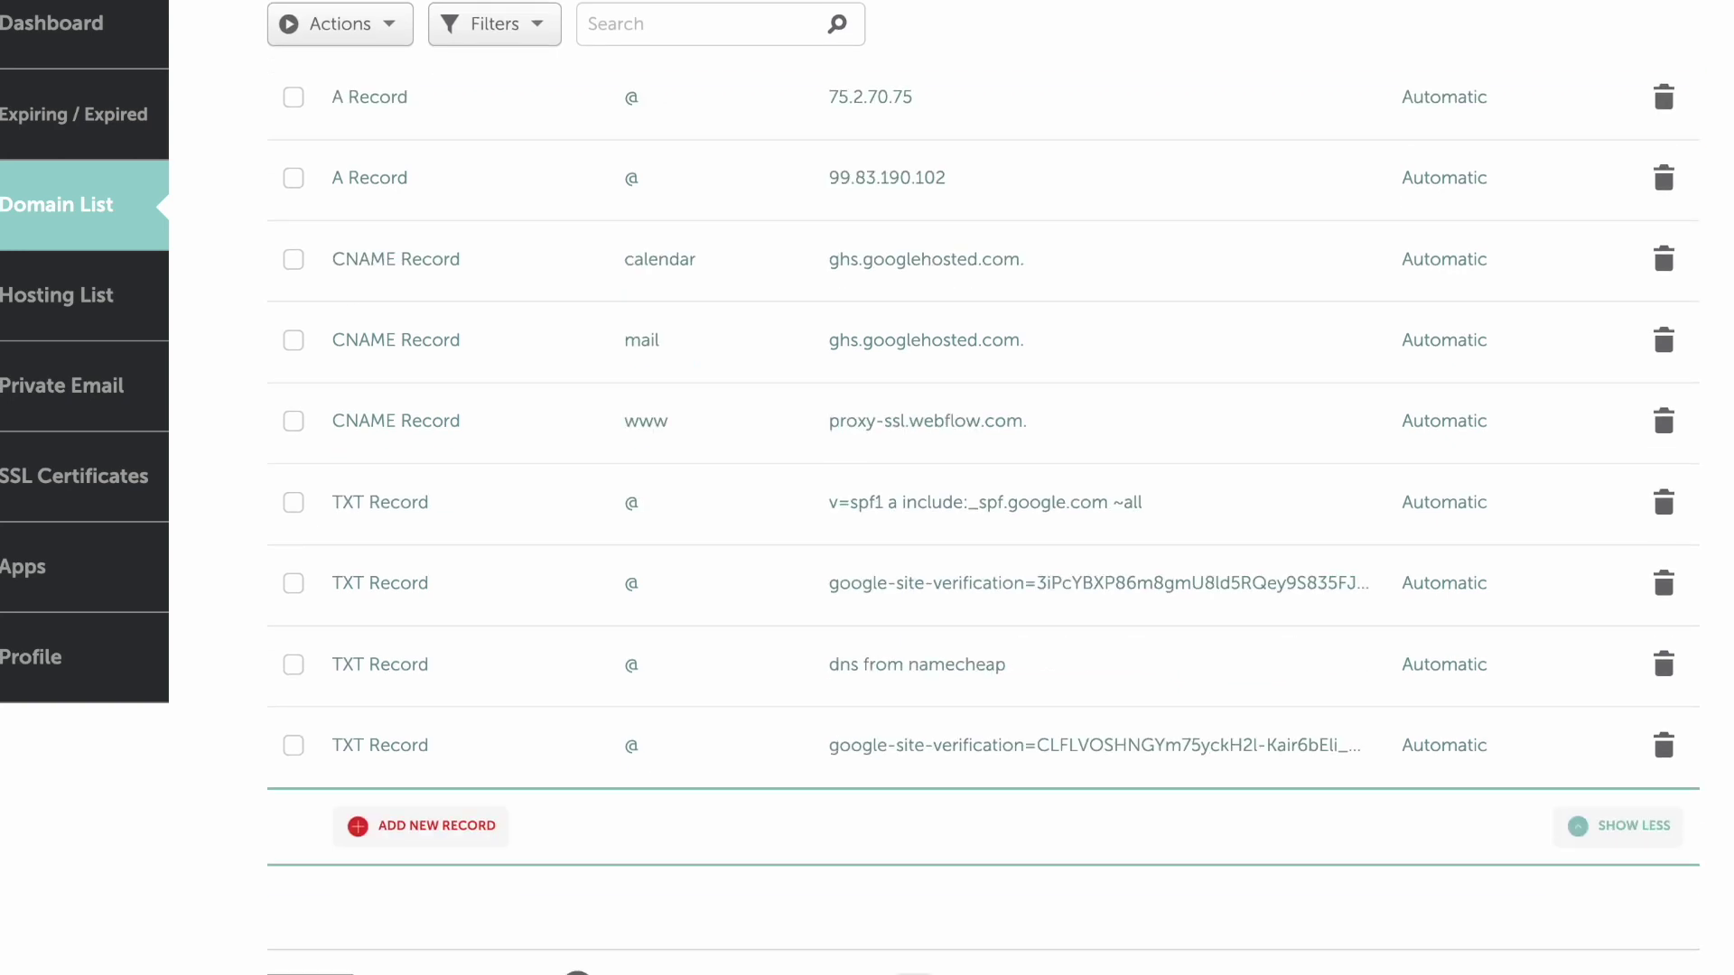
- Add a new host record to the domain's DNS and set its type to TXT Record
left_click(398, 828)
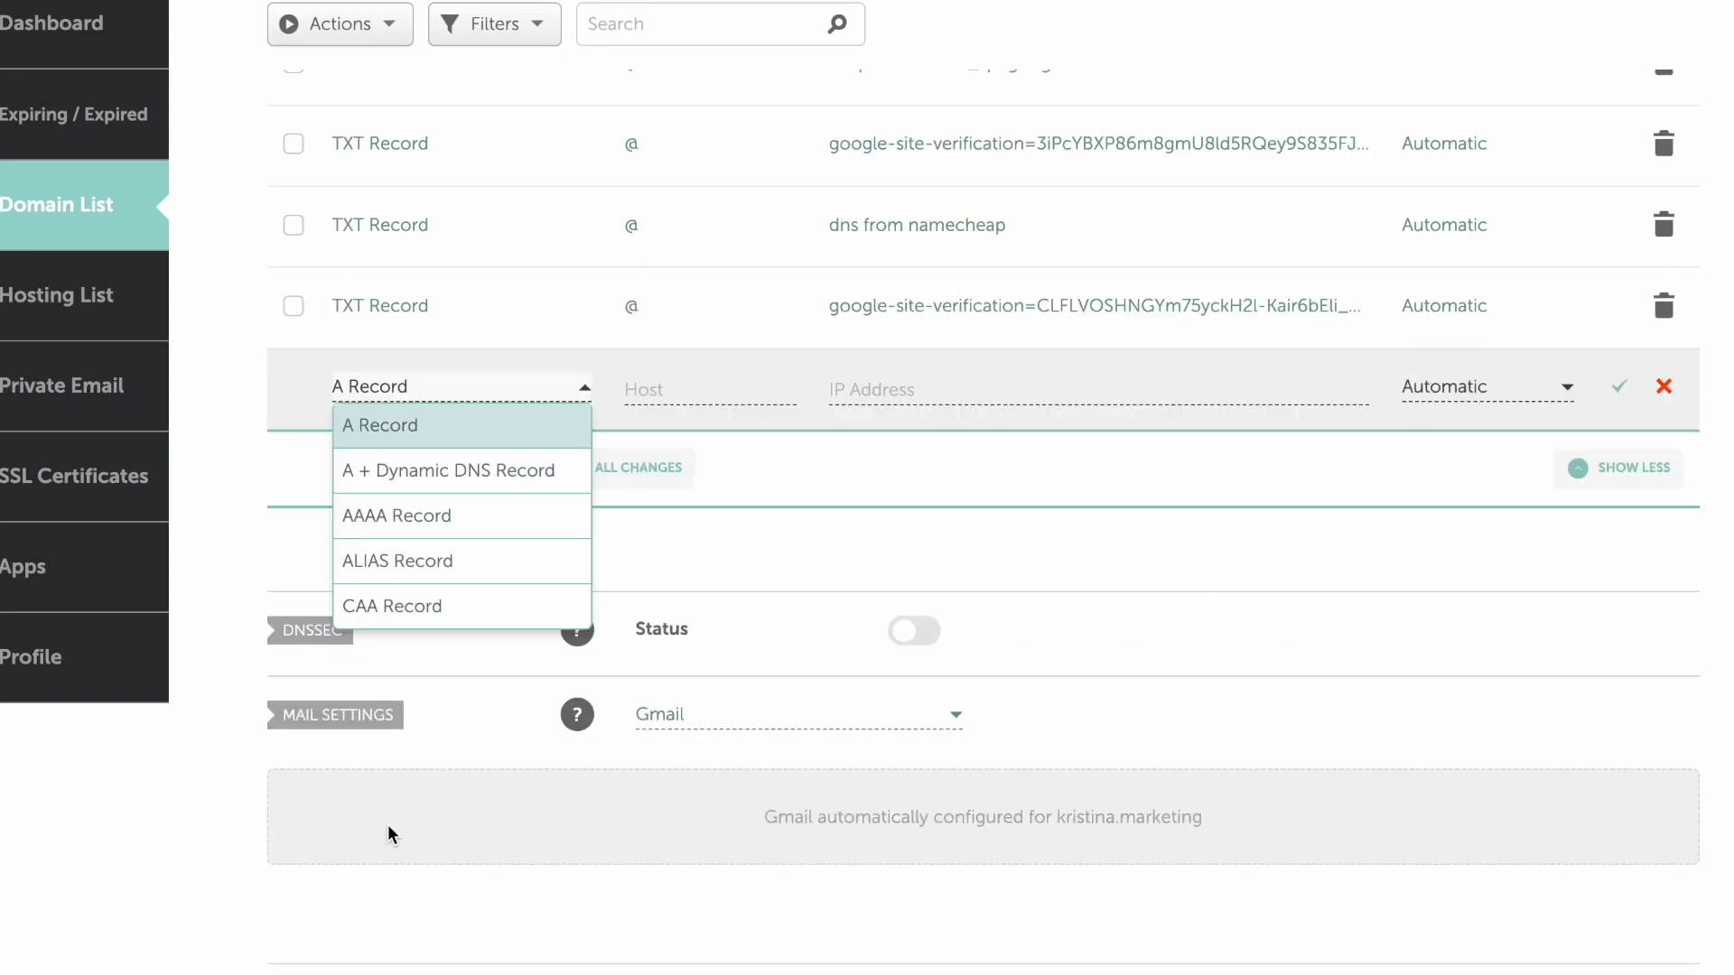
scroll(389, 565, "down", 5)
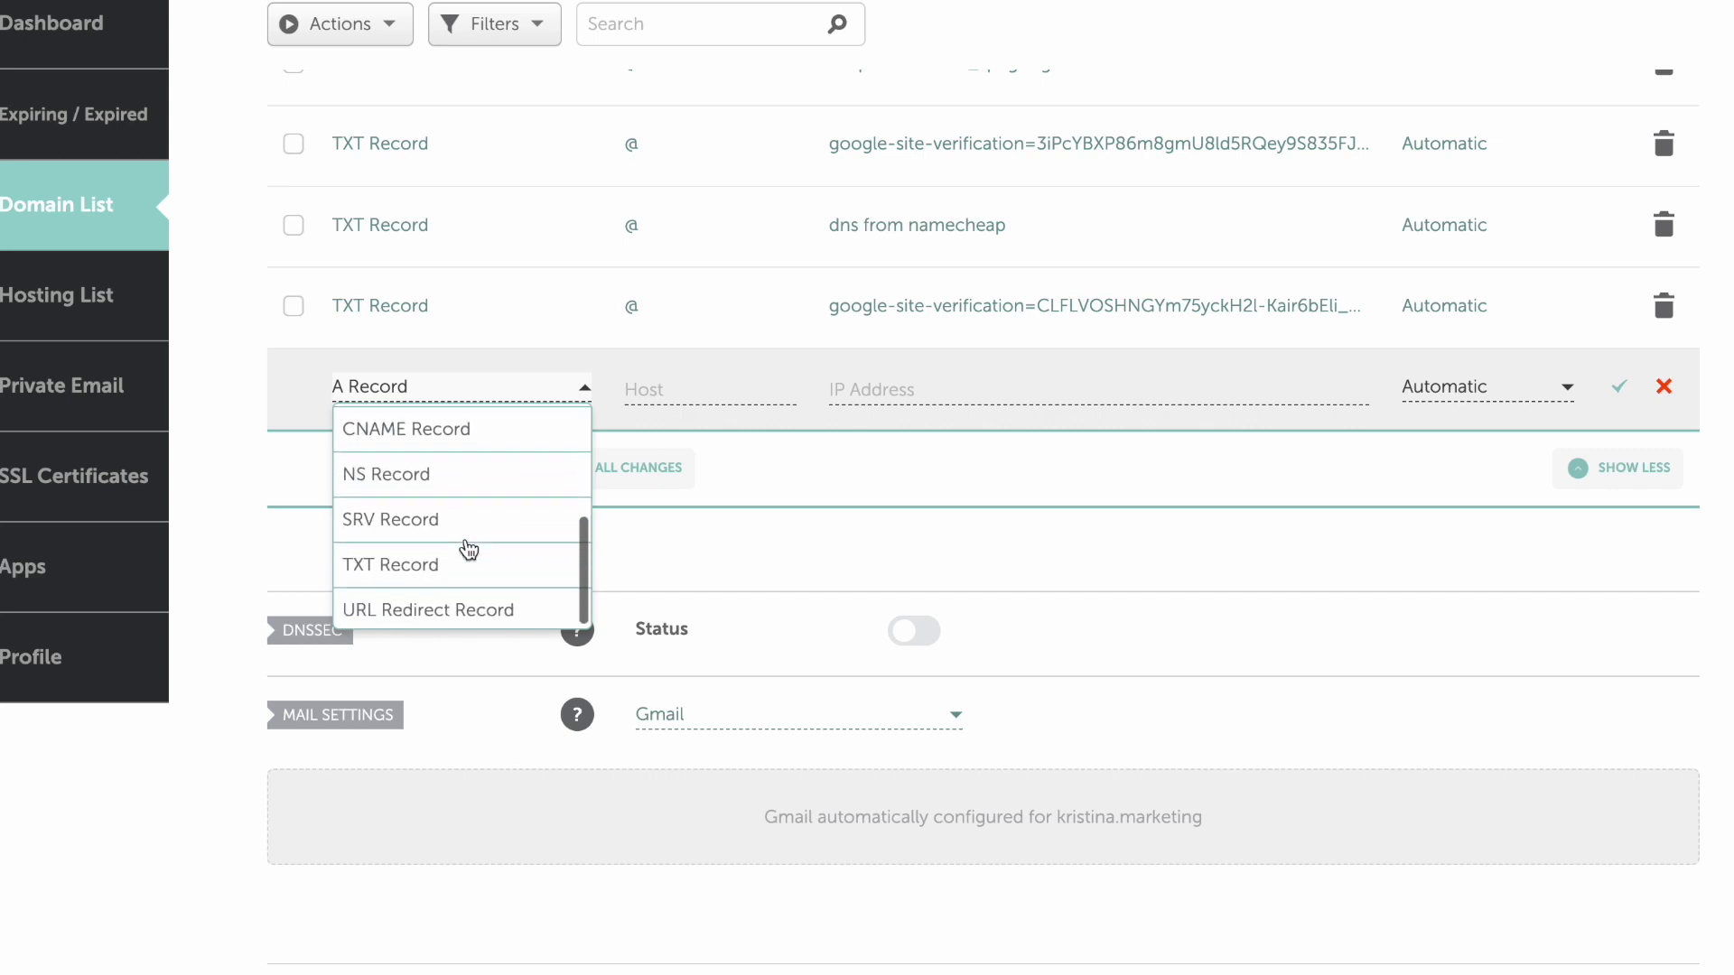
left_click(383, 576)
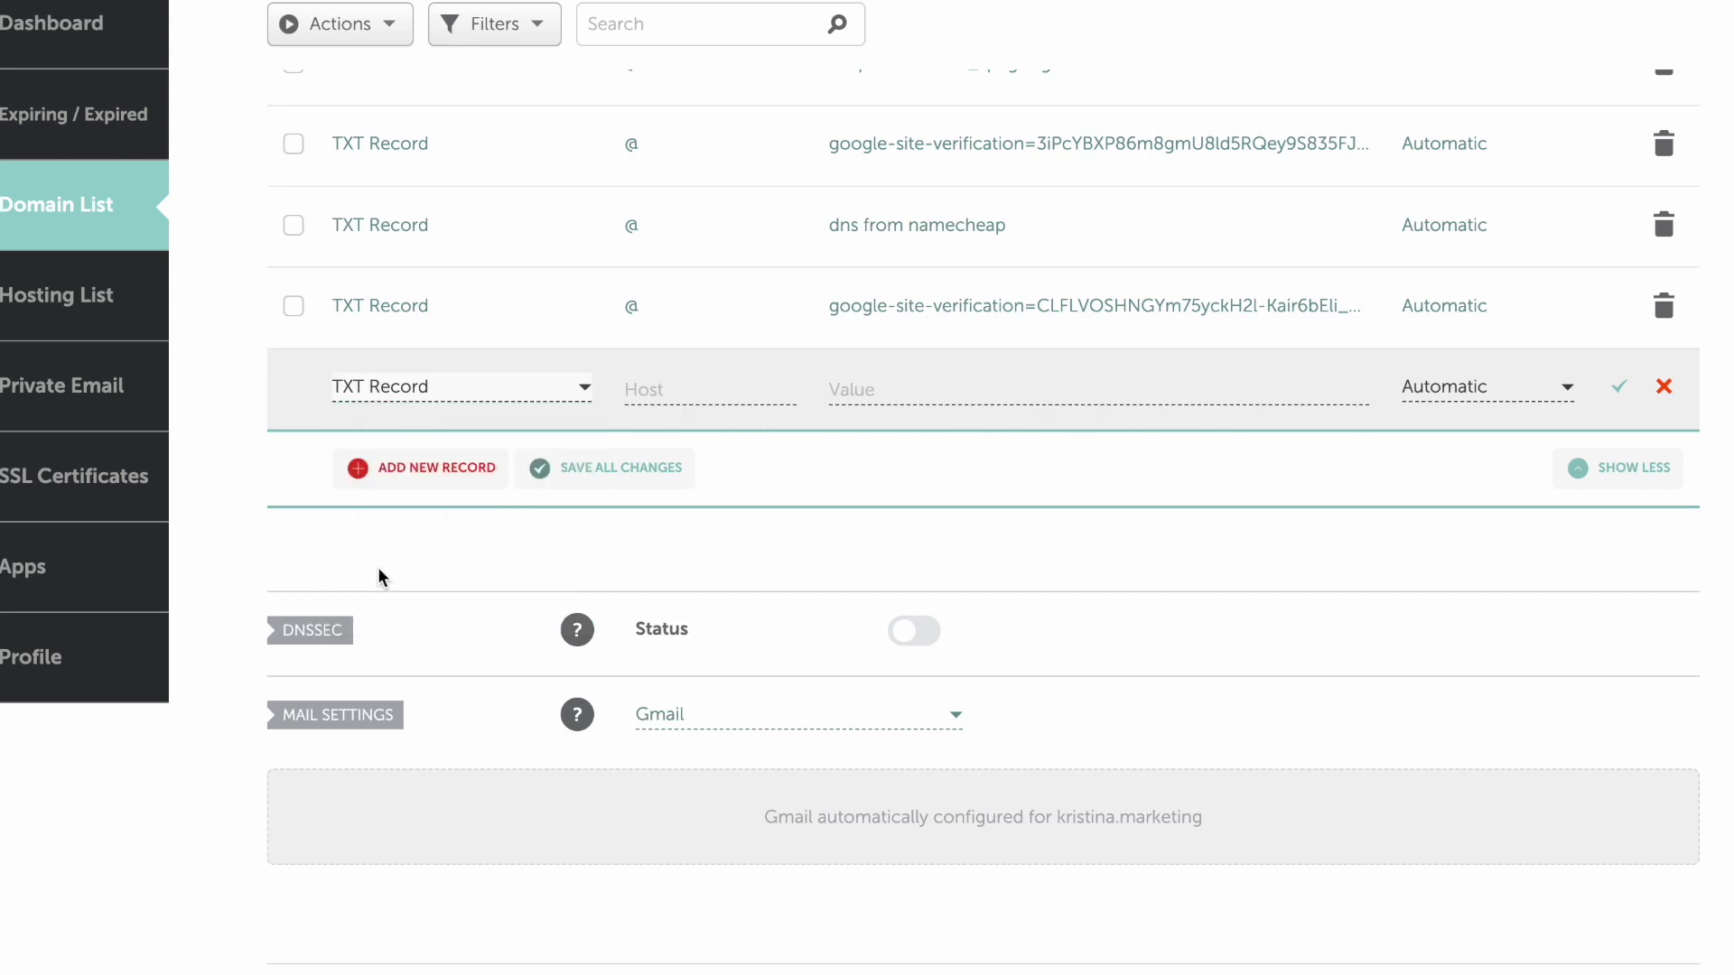
- Set the new TXT record's host to @ and paste the copied Google site verification token as its value
left_click(659, 393)
scroll(665, 394, "up", 1)
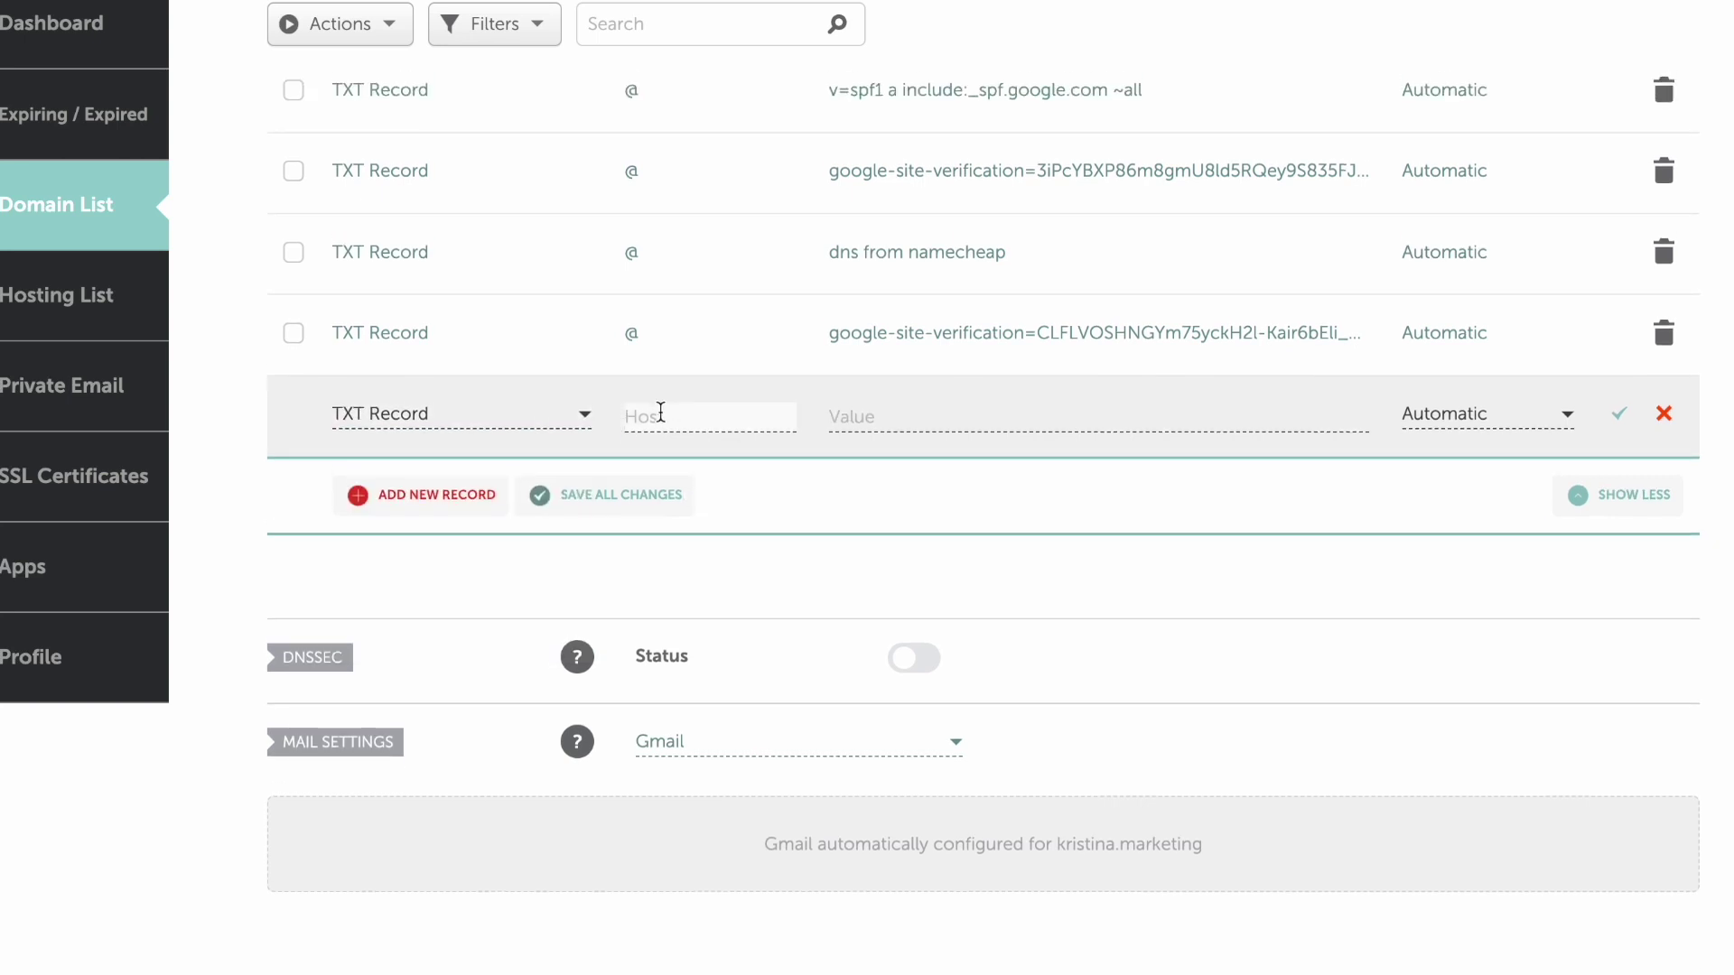
type("@")
key("BackSpace")
type("@")
left_click(869, 414)
type("google-site-verification=d3CTbD8BmHAFbEVxbykgzYsD1jh8w34G5DzGi5zeWfU")
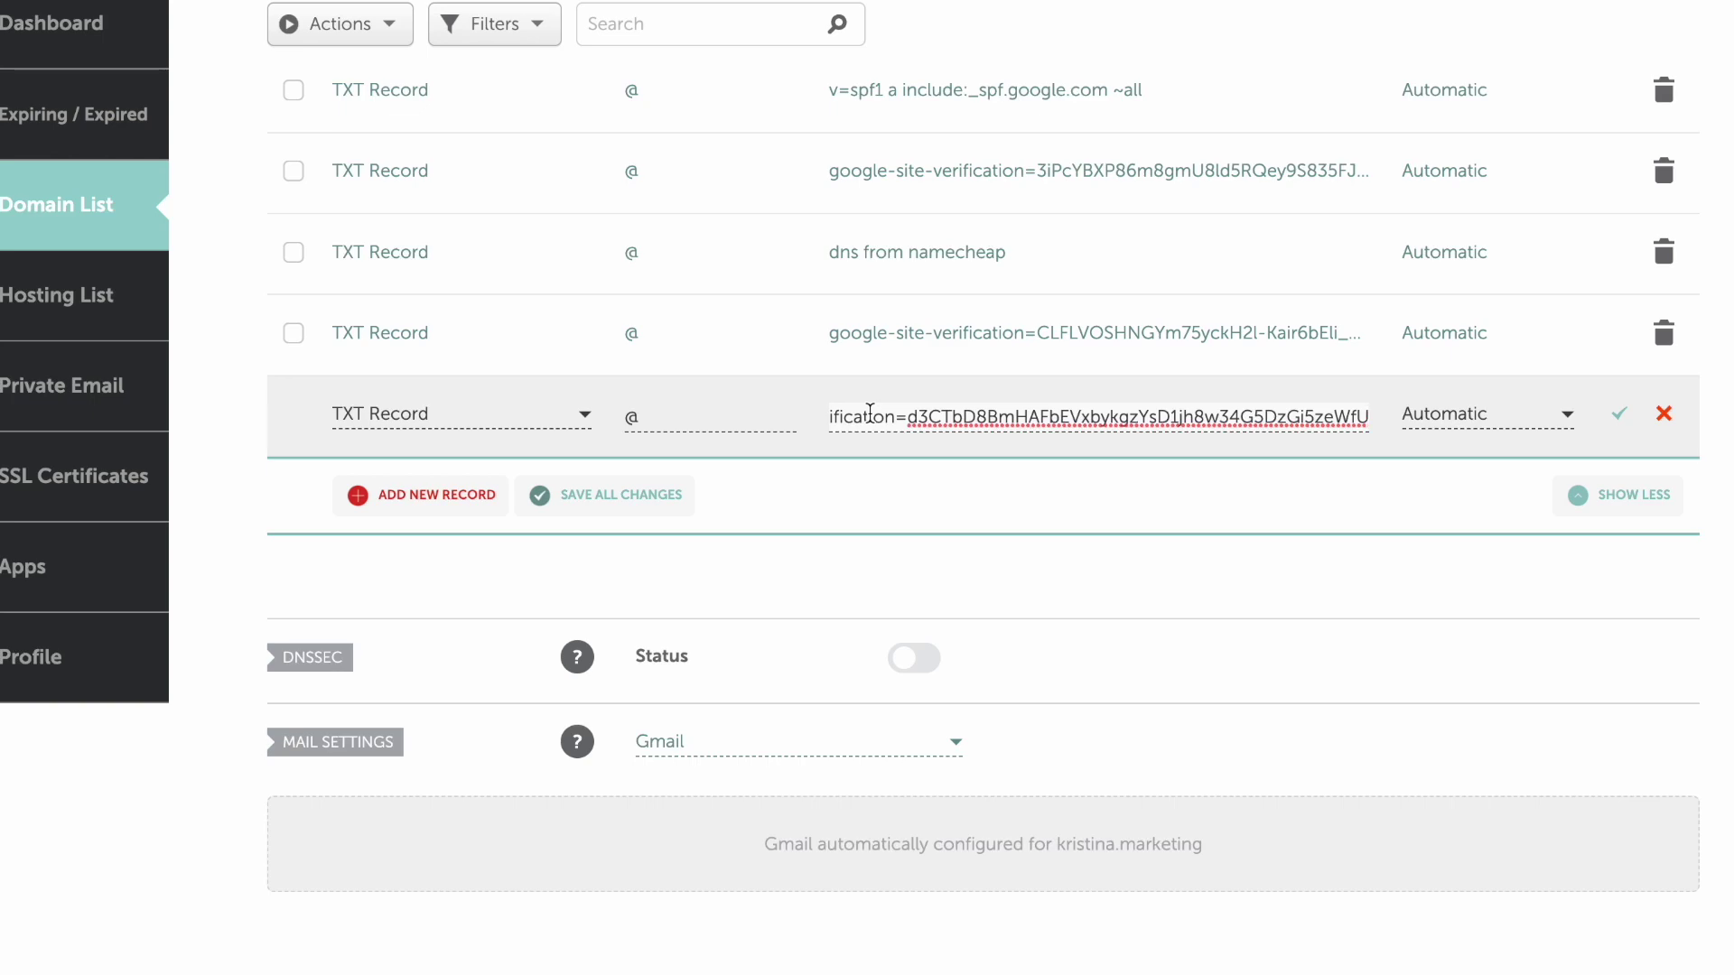
- Set the new TXT record's TTL to Automatic and save the record
scroll(1472, 418, "up", 7)
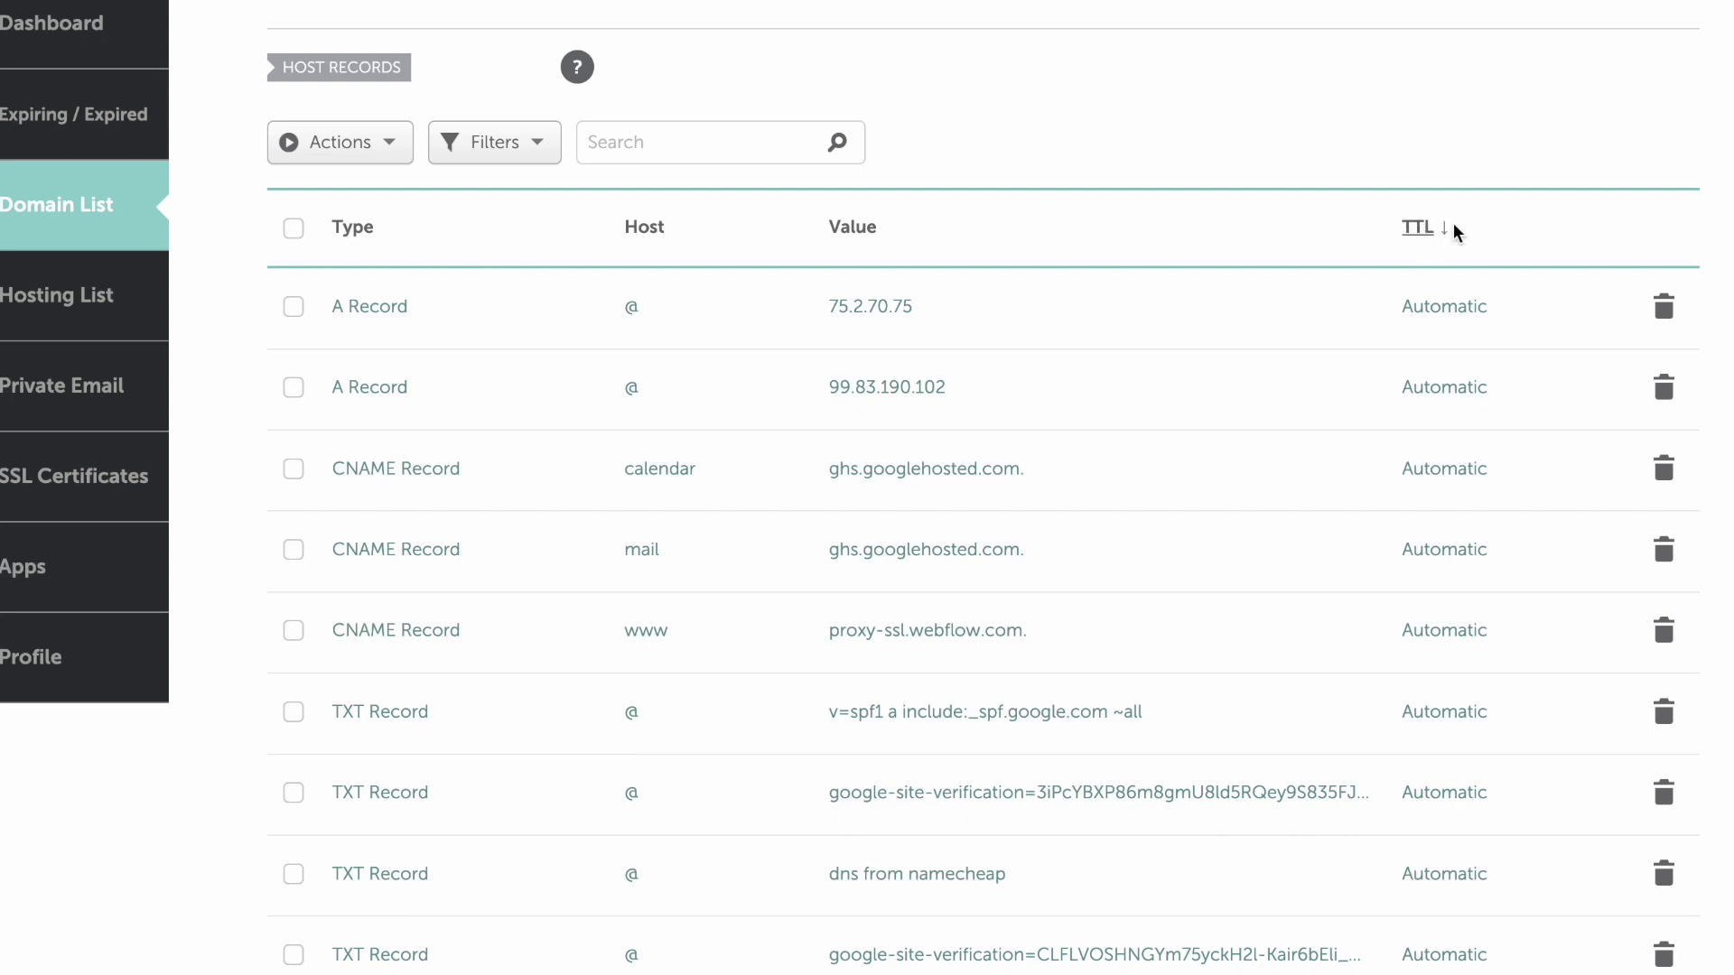
scroll(1455, 226, "down", 4)
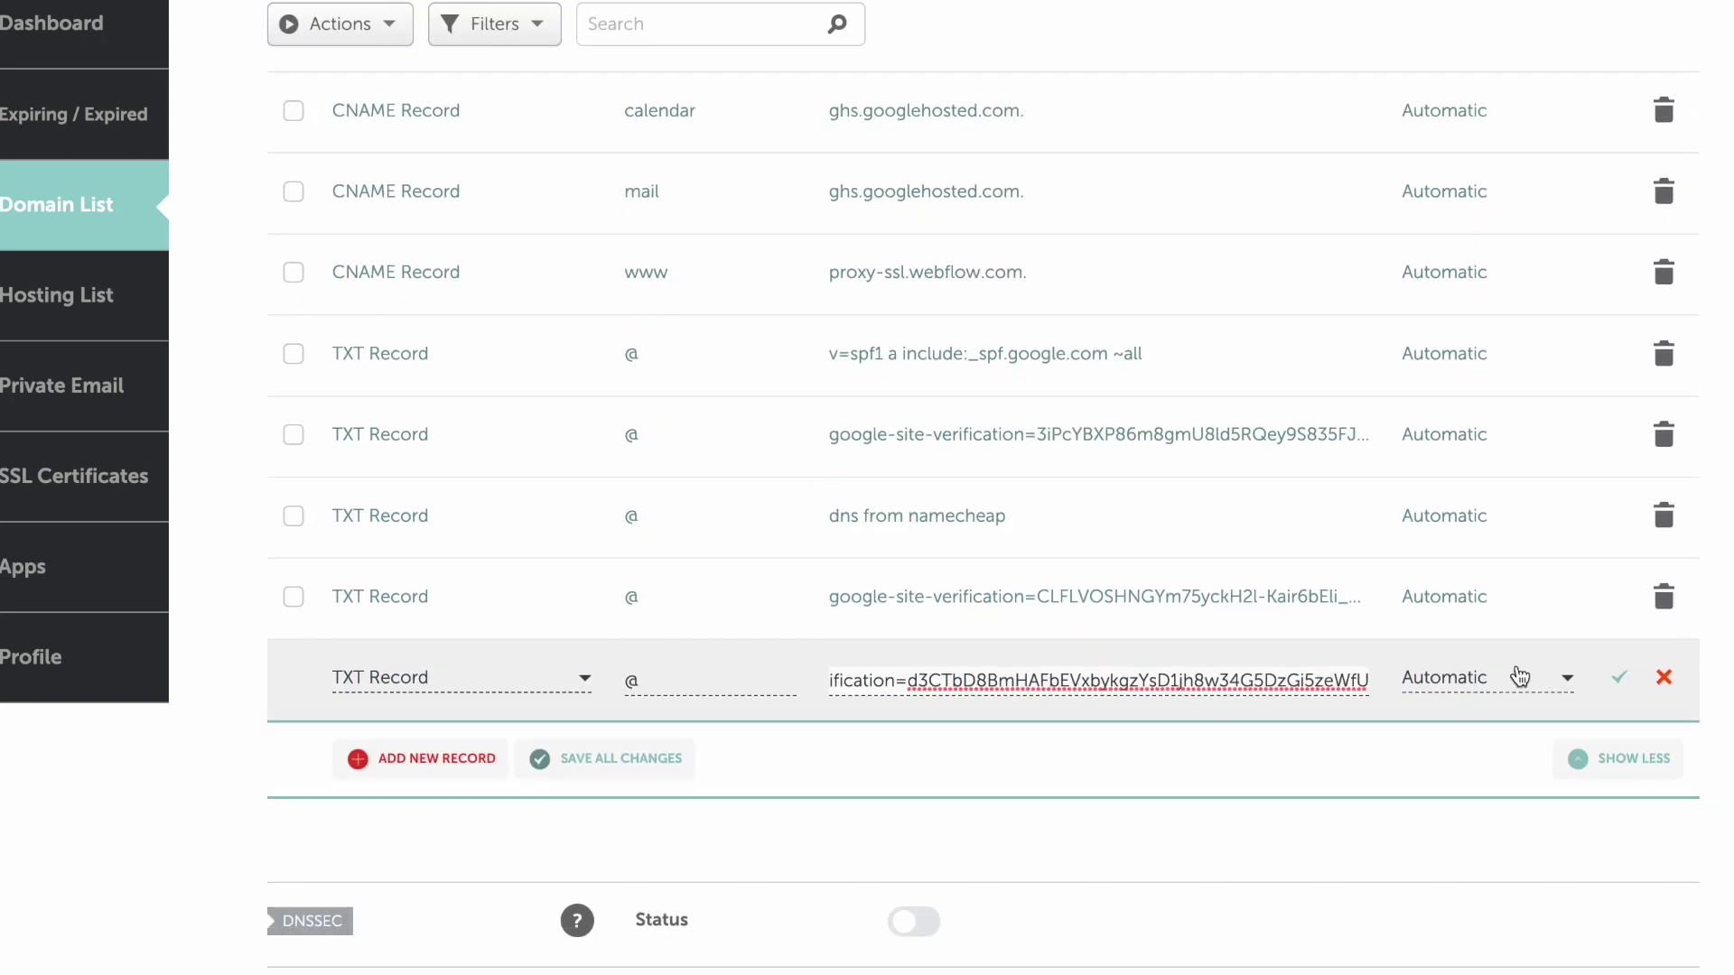
scroll(1521, 673, "down", 1)
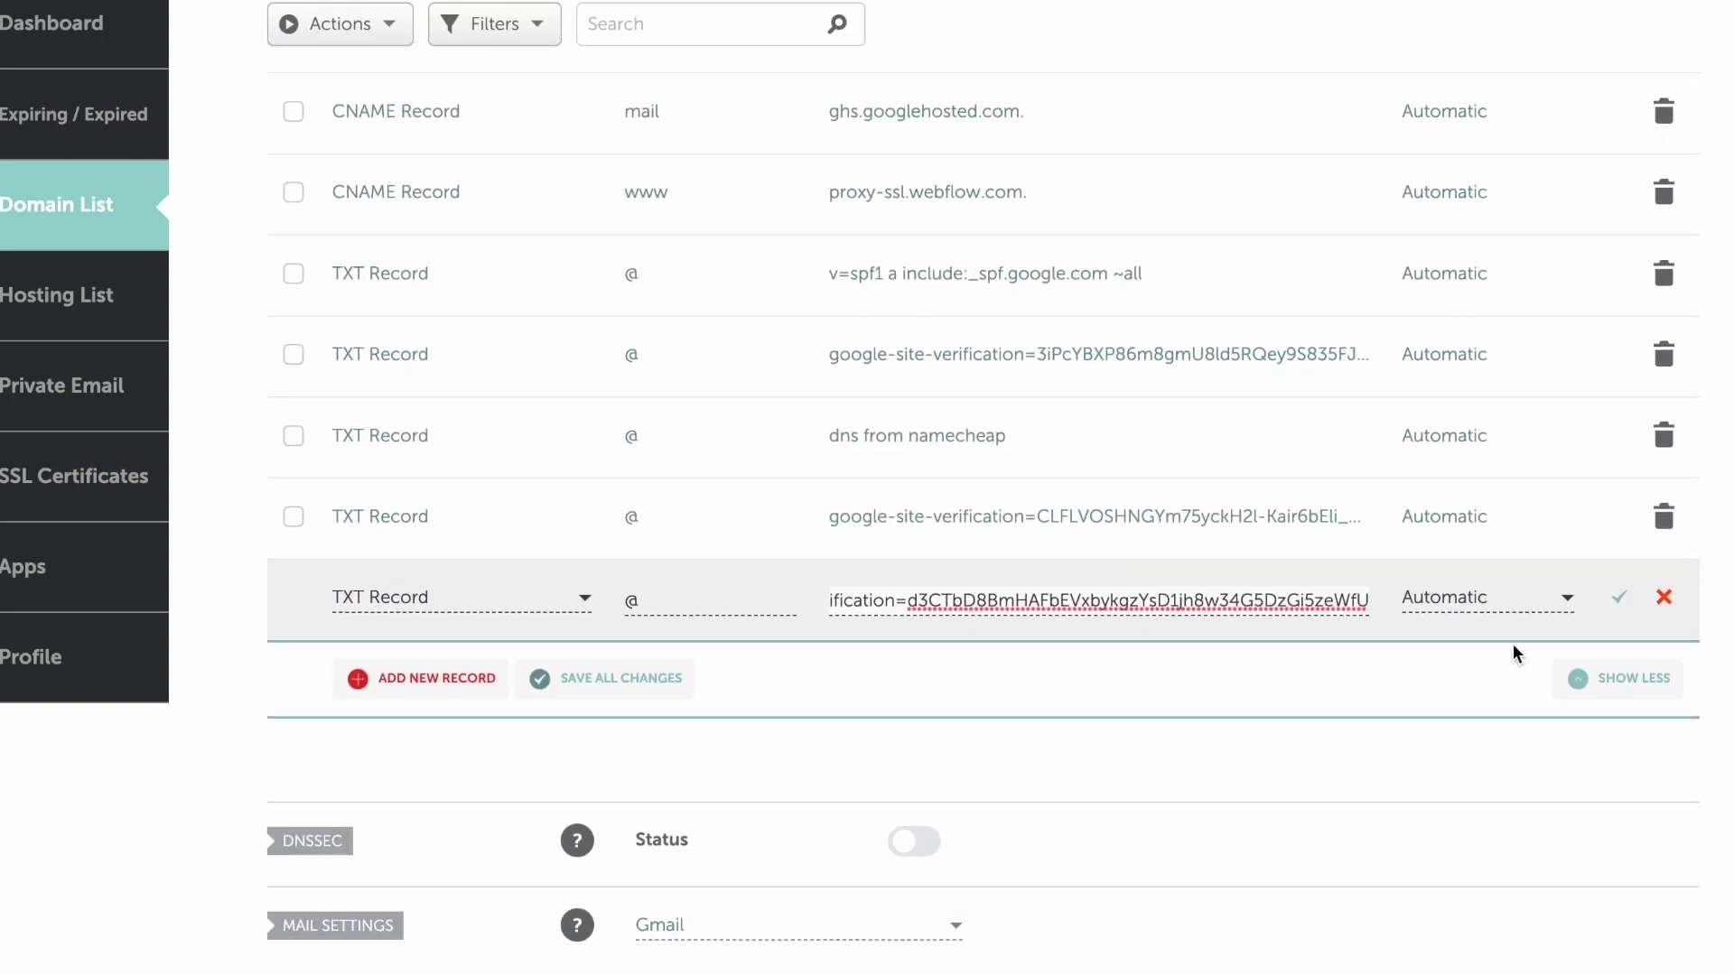
left_click(1481, 603)
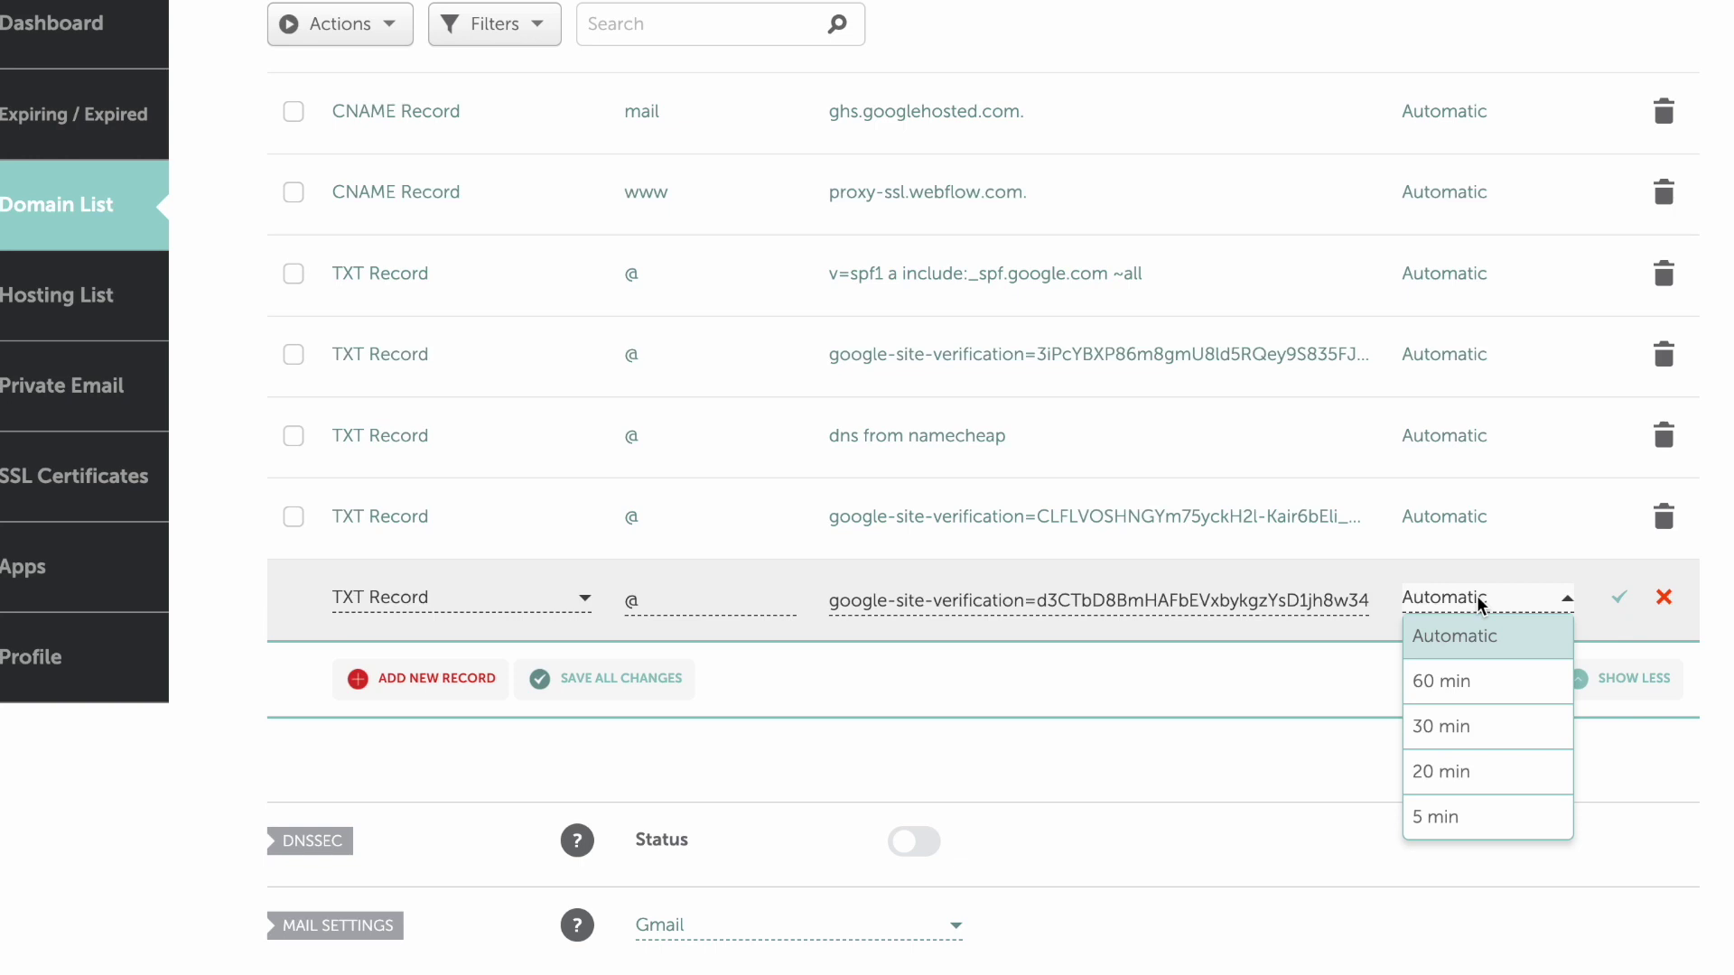
left_click(1460, 683)
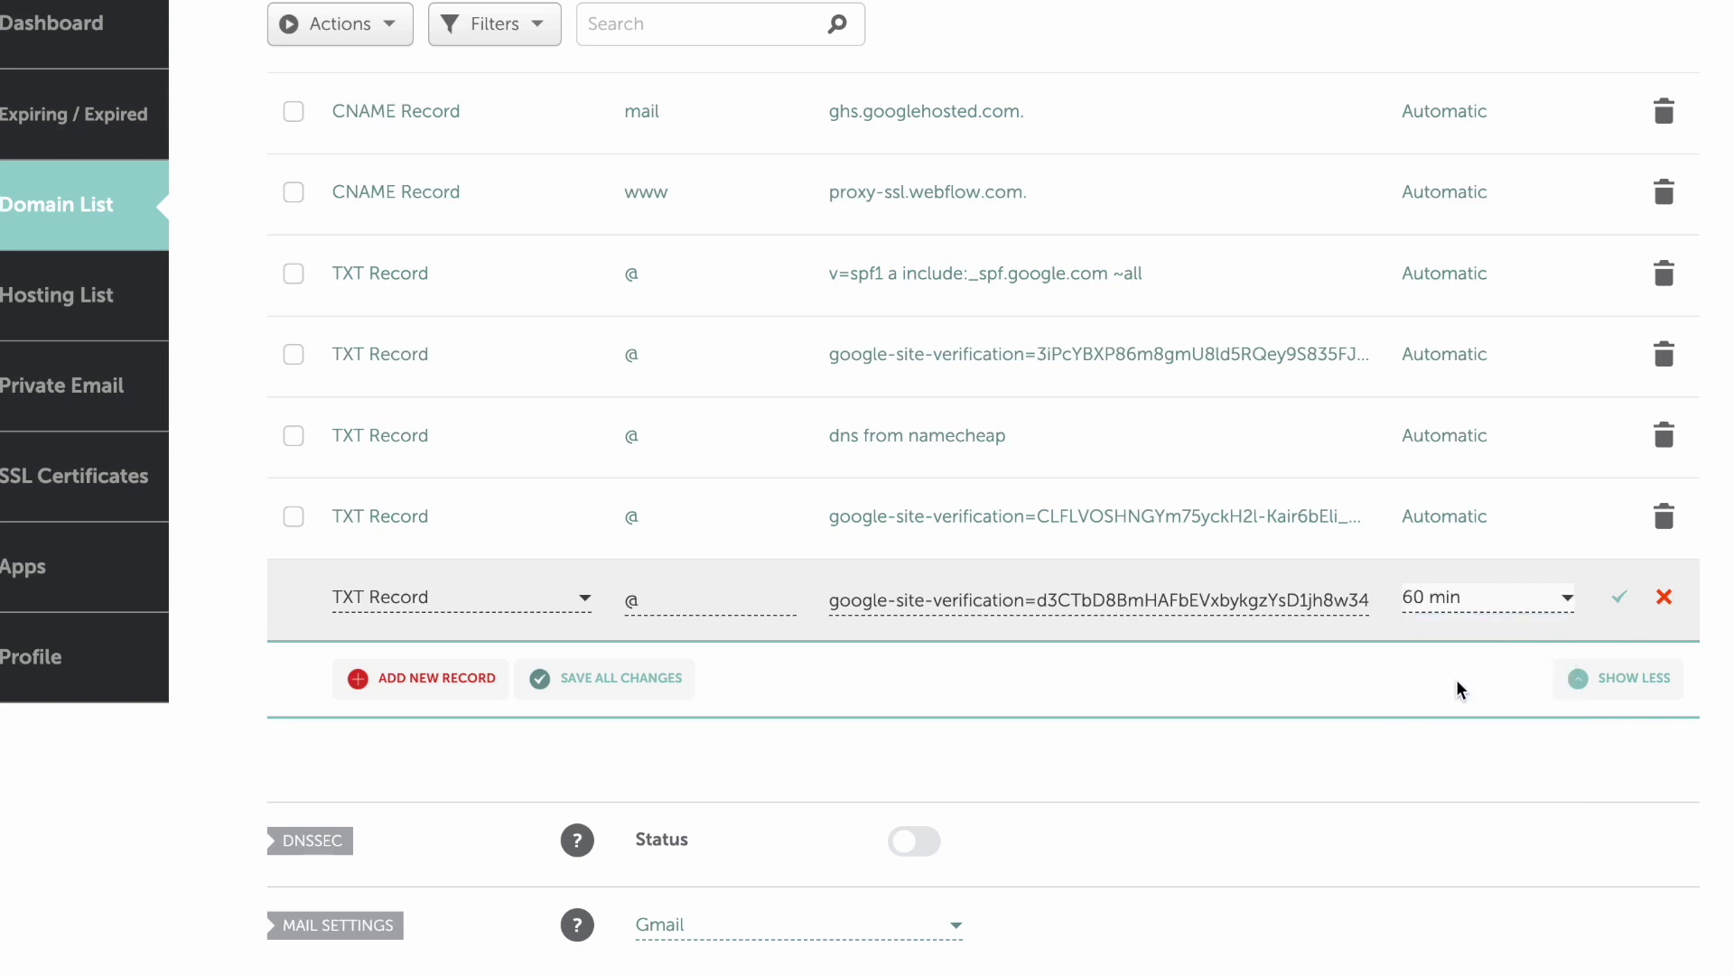
left_click(1509, 599)
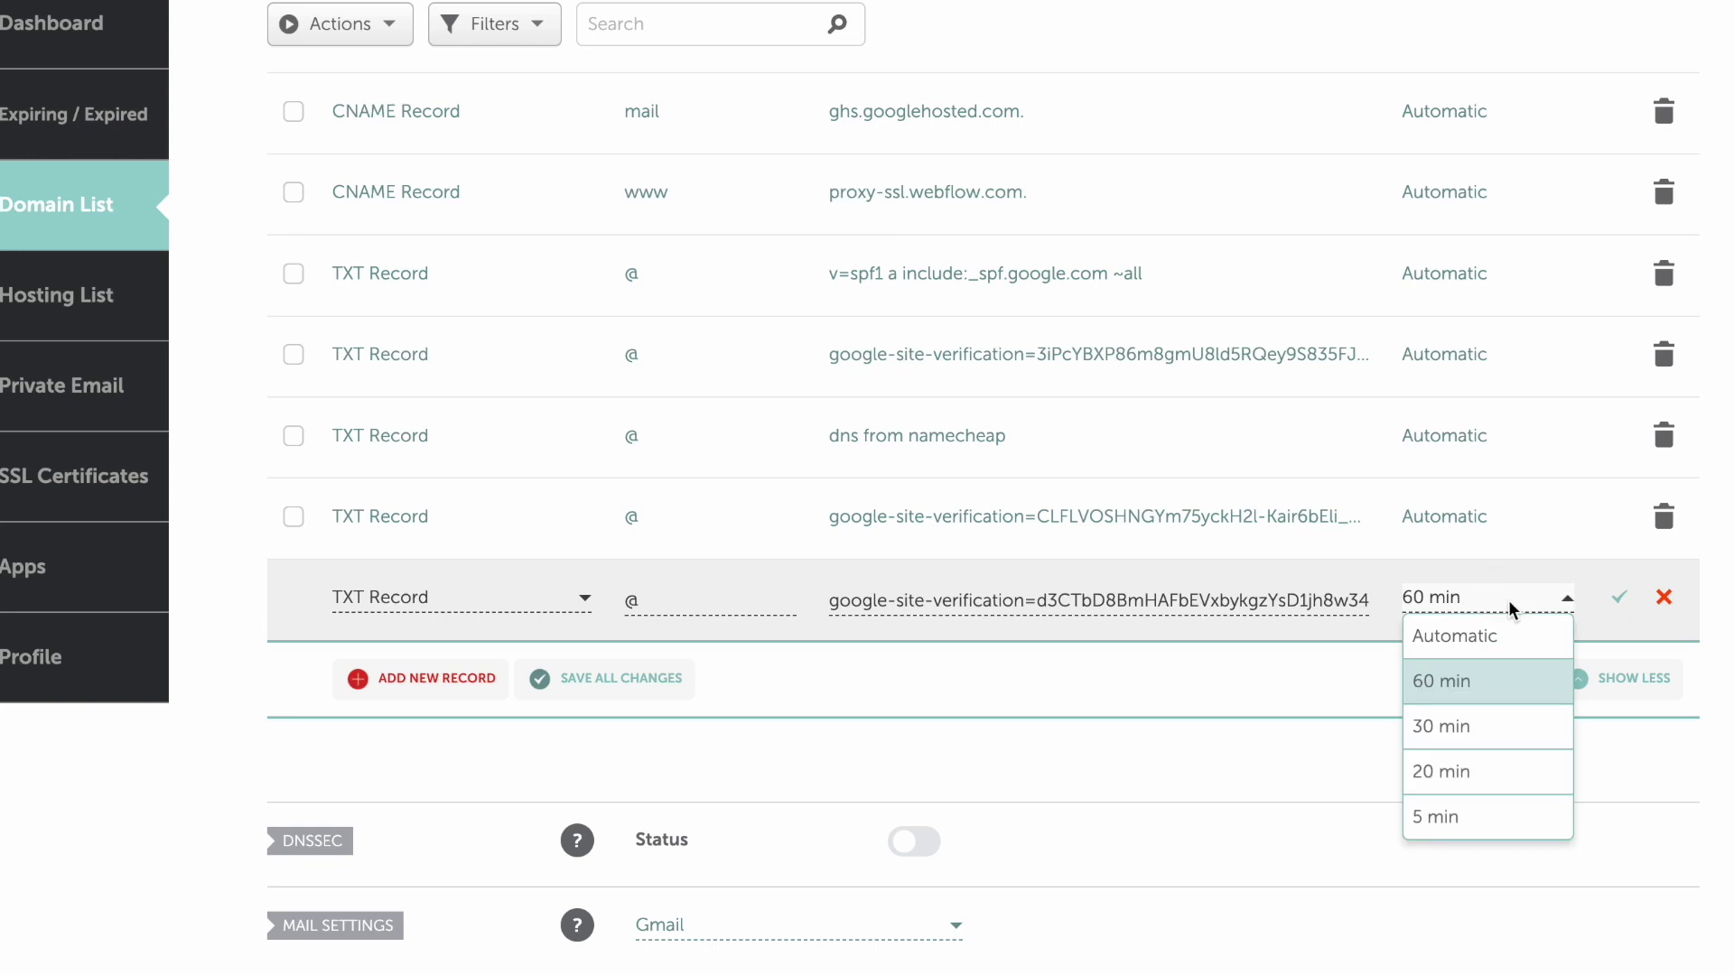
left_click(1488, 650)
left_click(1619, 597)
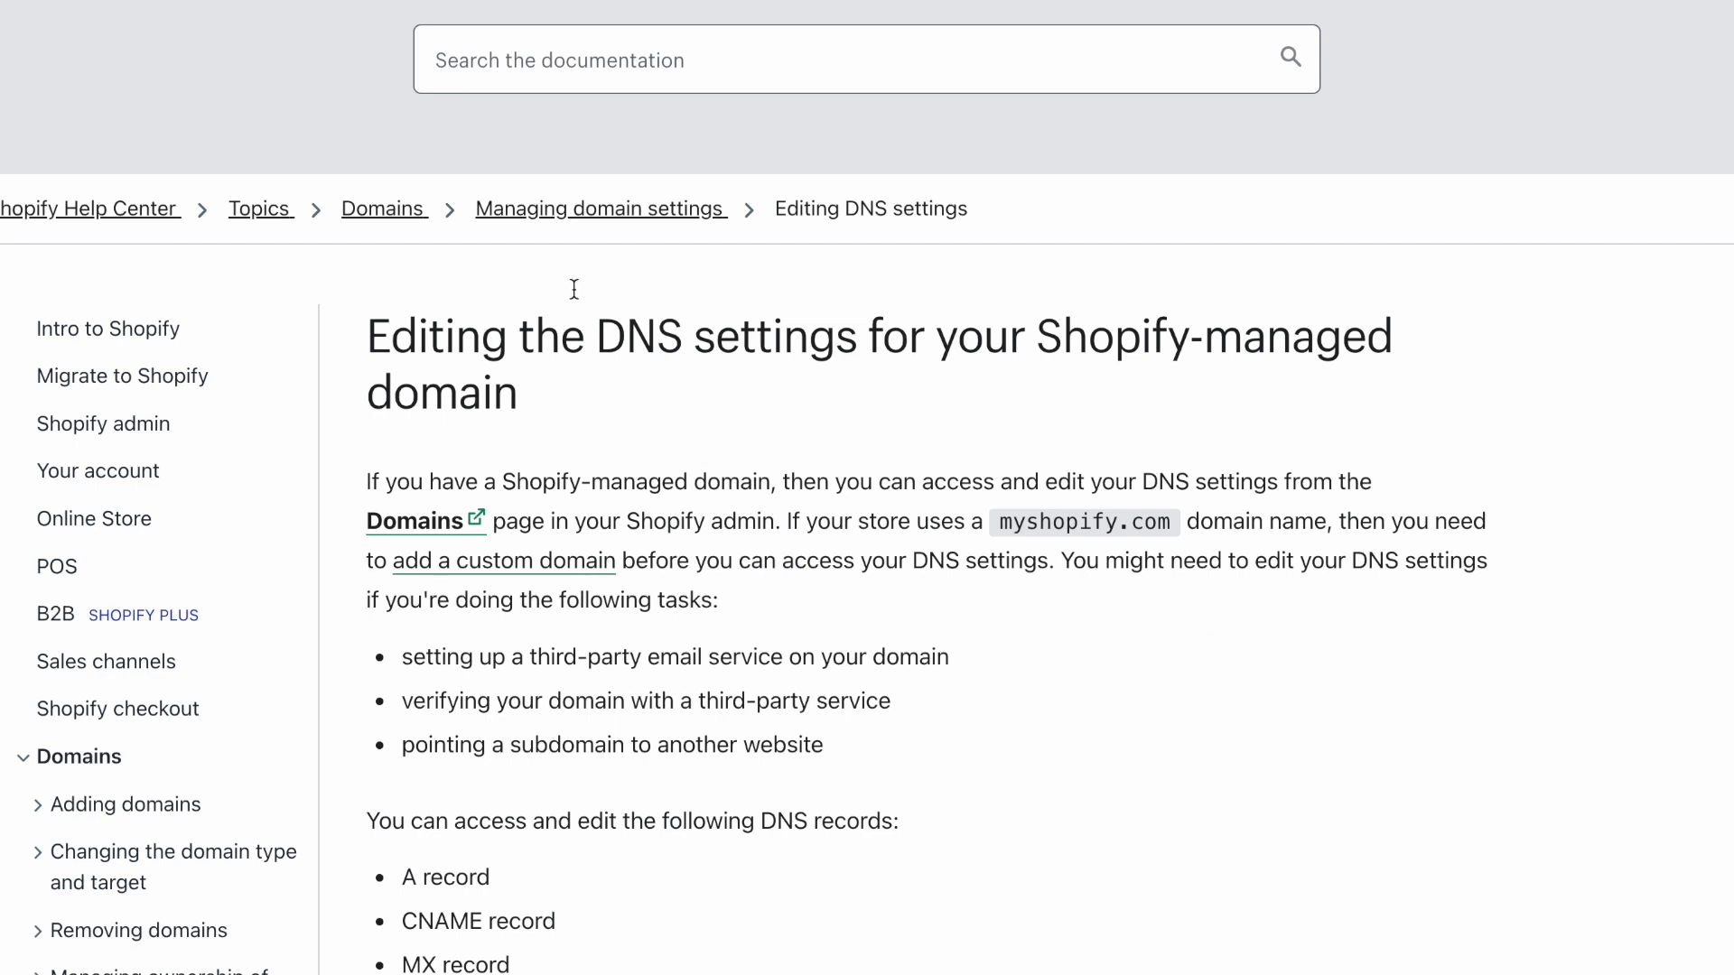
- Examine the instructions for adding and editing a DNS record in the Shopify Help Center article on Shopify-managed domains
scroll(392, 346, "down", 15)
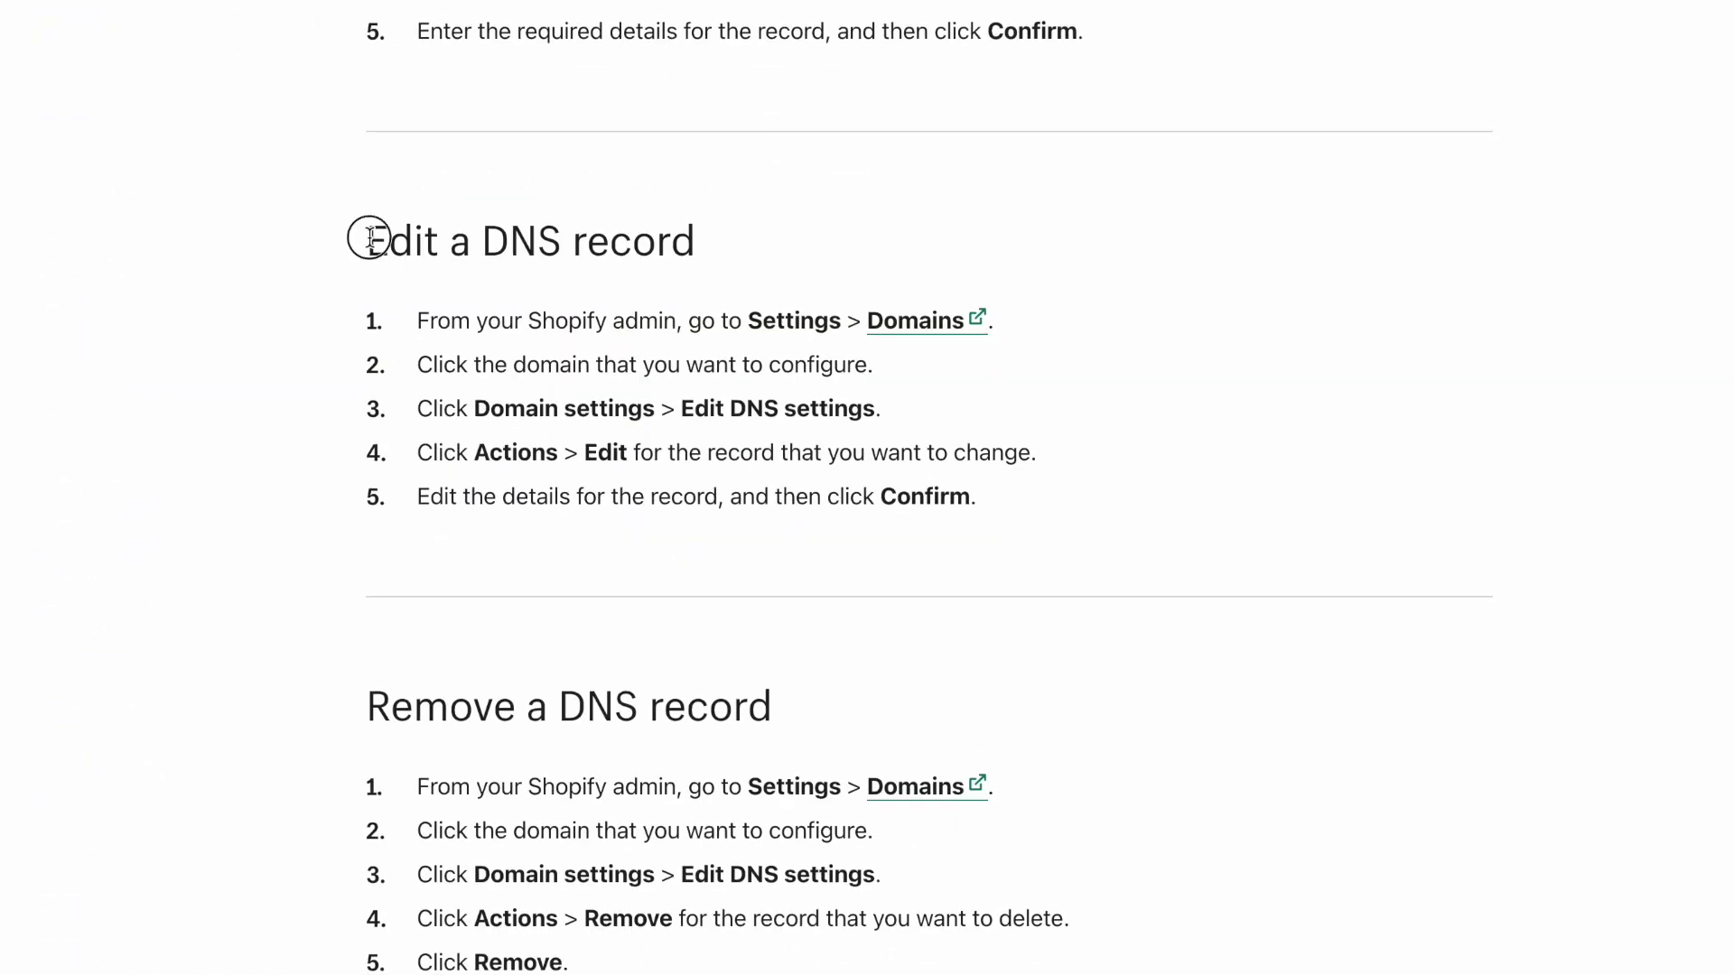
left_click_drag(368, 235, 993, 325)
left_click(1130, 376)
scroll(1158, 431, "up", 8)
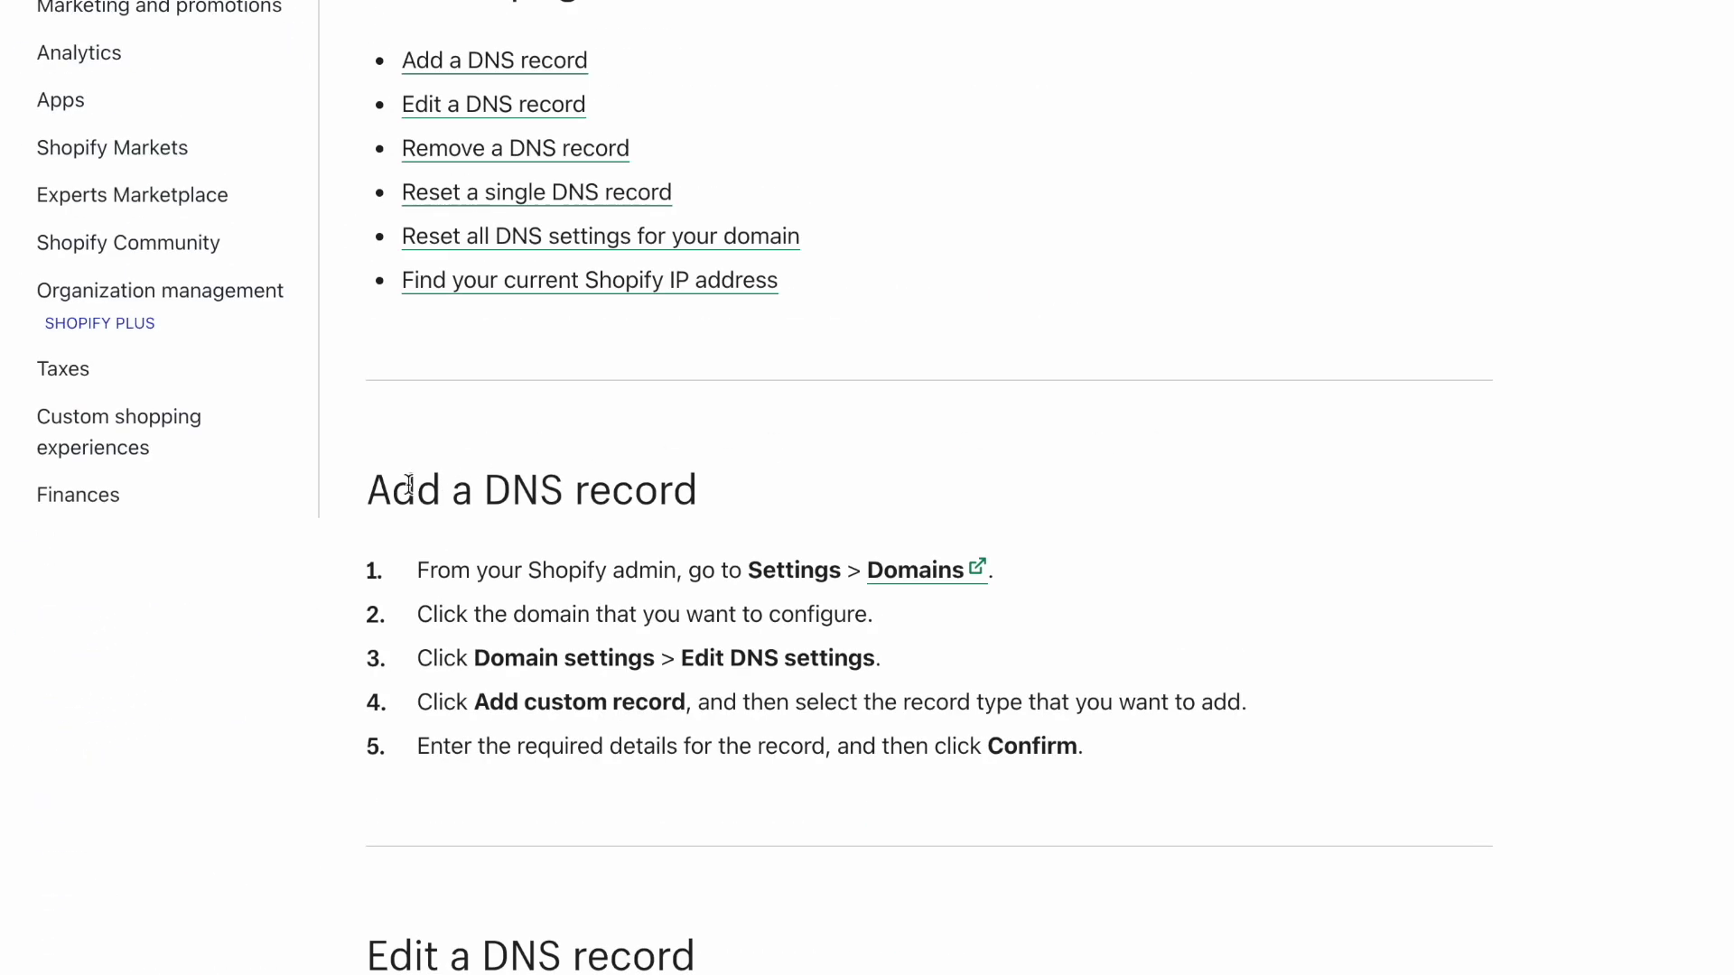
scroll(937, 511, "up", 6)
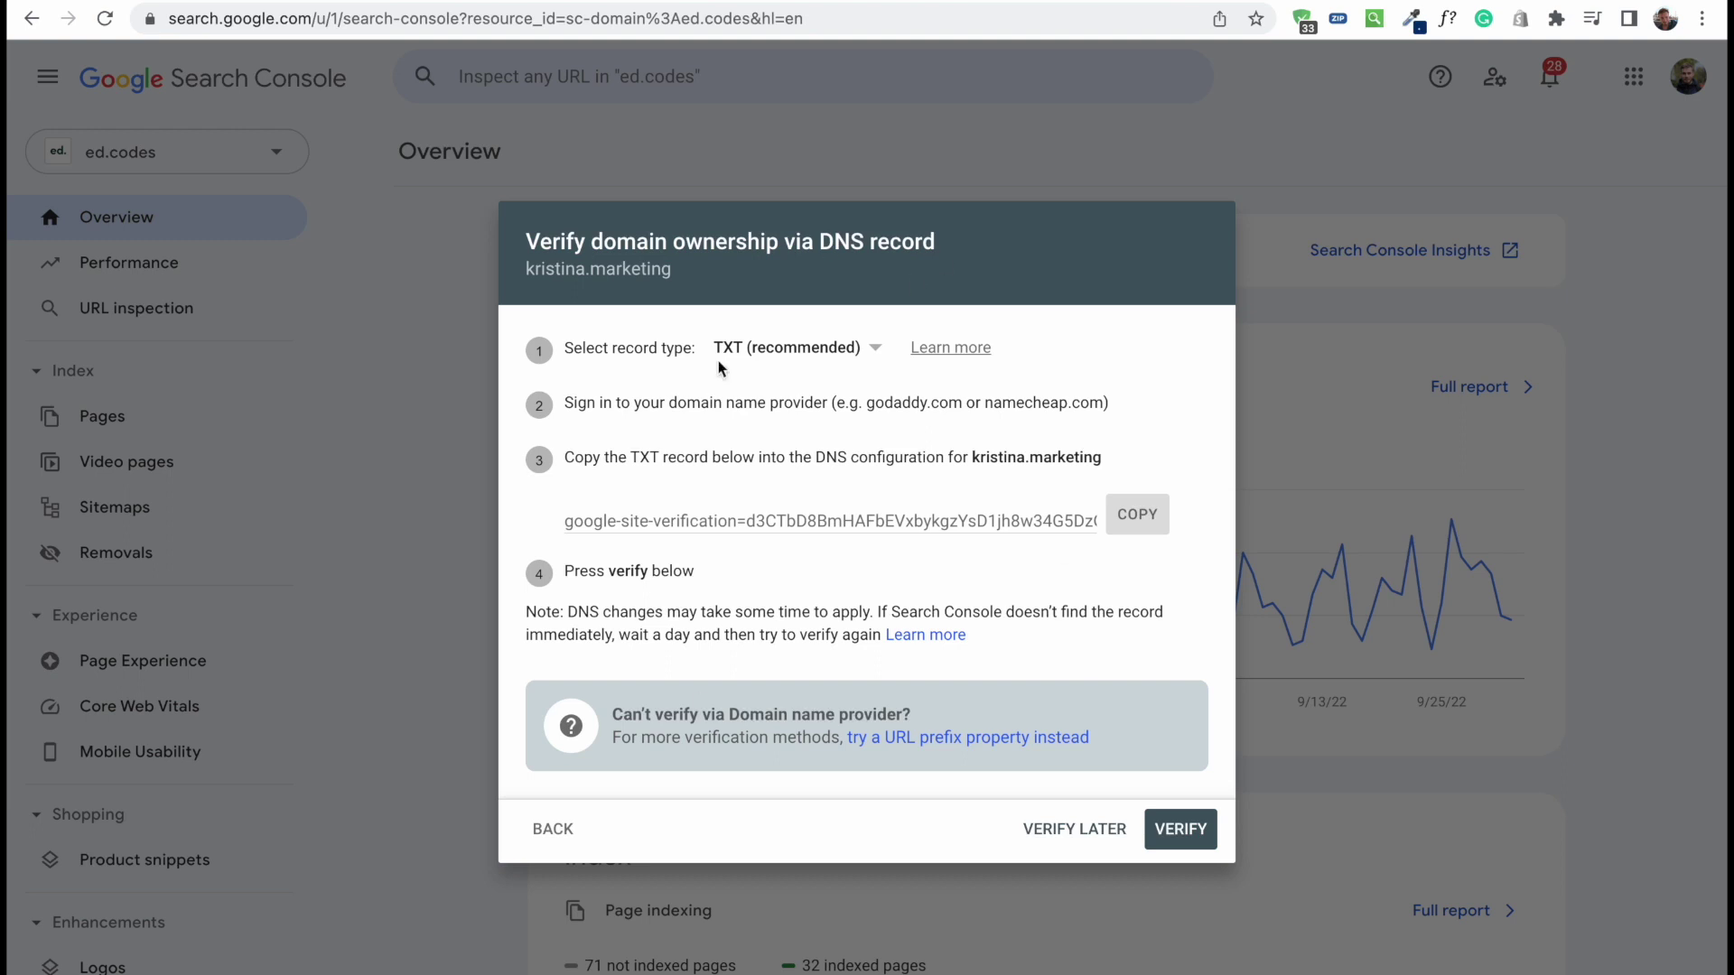
- Switch to Google Search Console and verify ownership of the kristina.marketing domain via its DNS record
left_click(1196, 828)
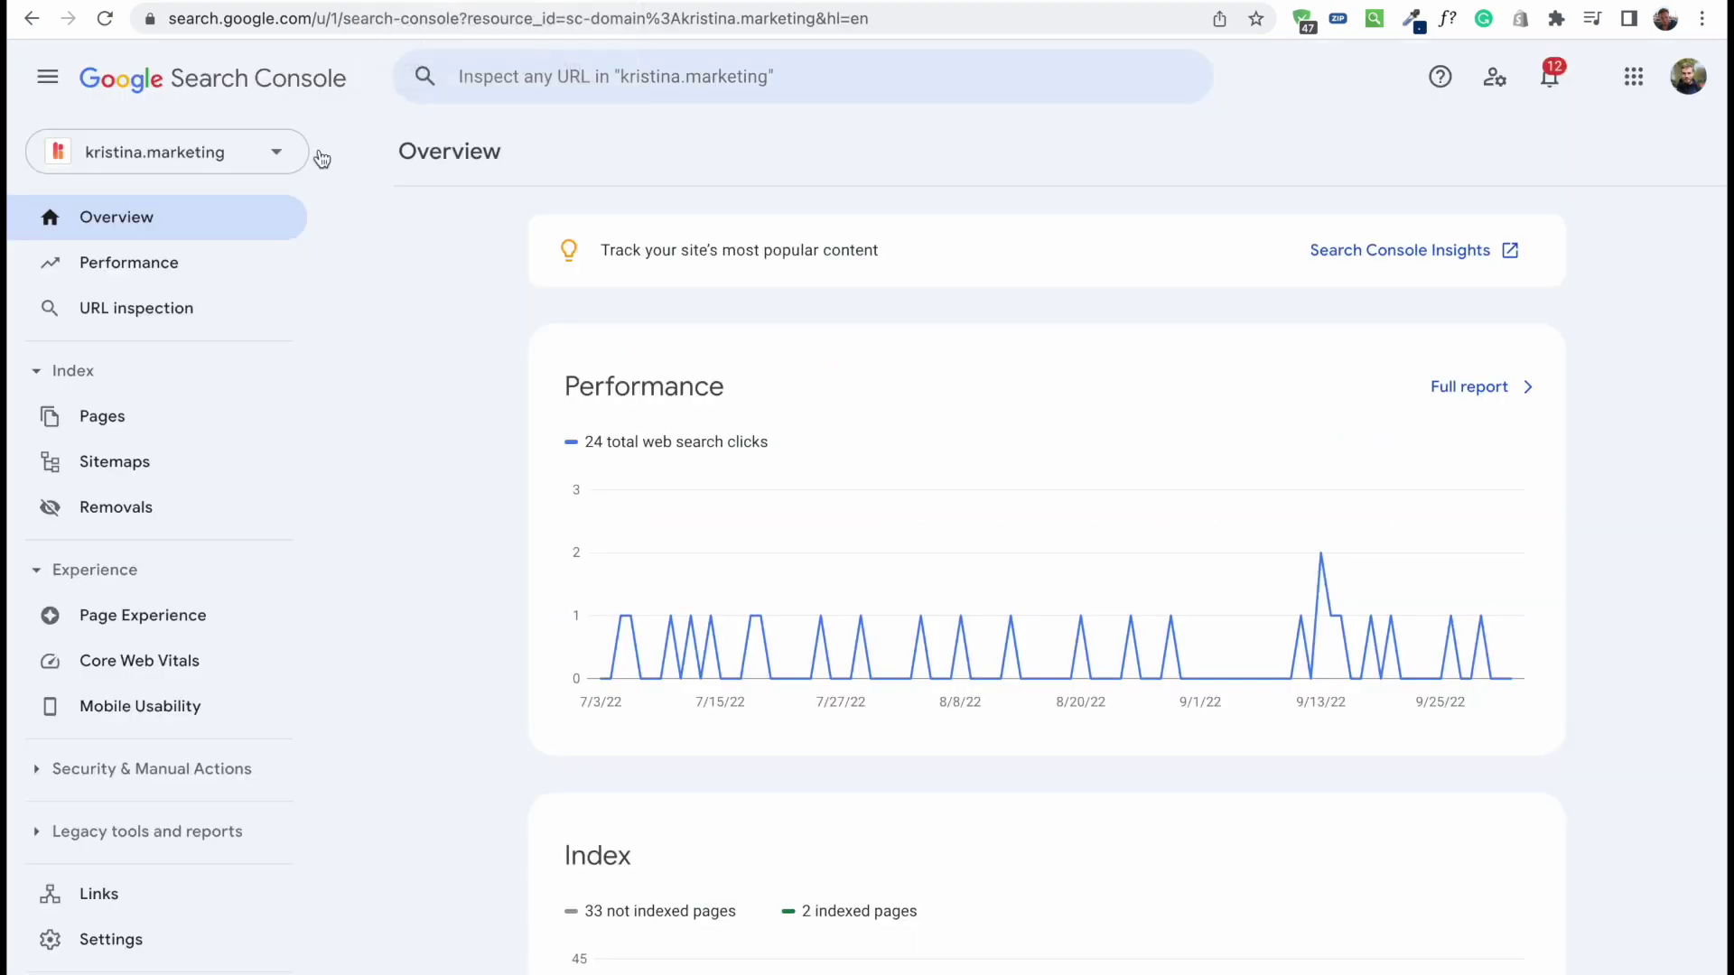
- Start adding another property in Search Console and compare the entry fields of the Domain and URL prefix types
left_click(280, 160)
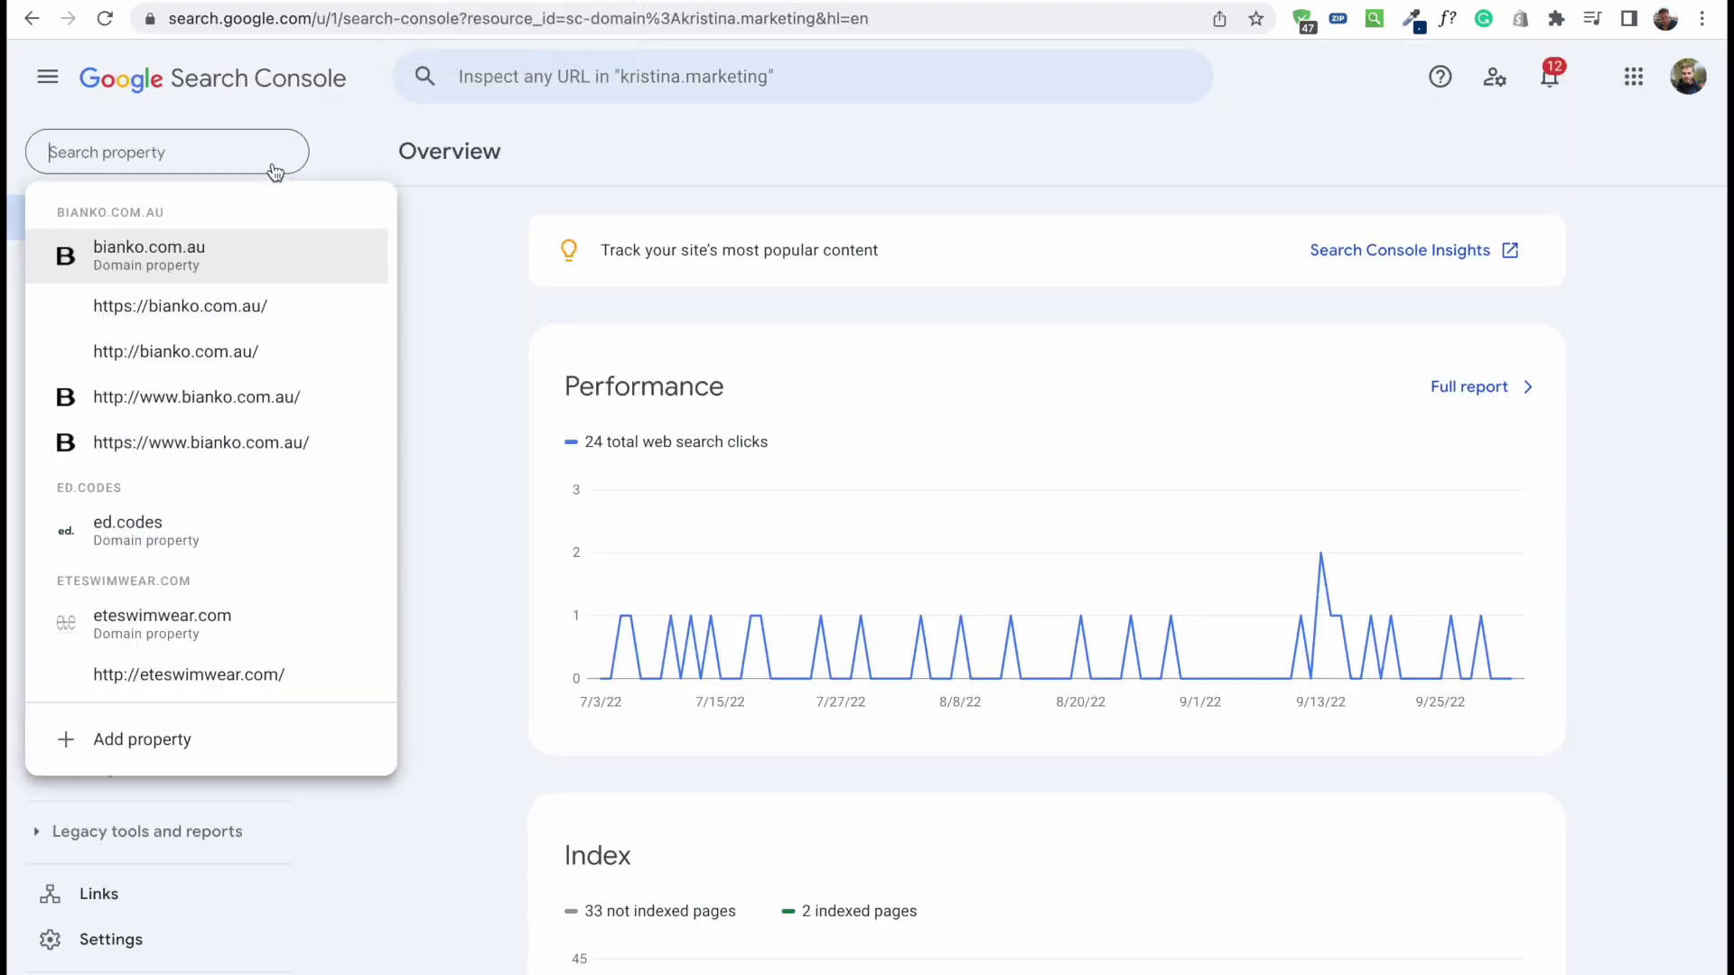
left_click(146, 742)
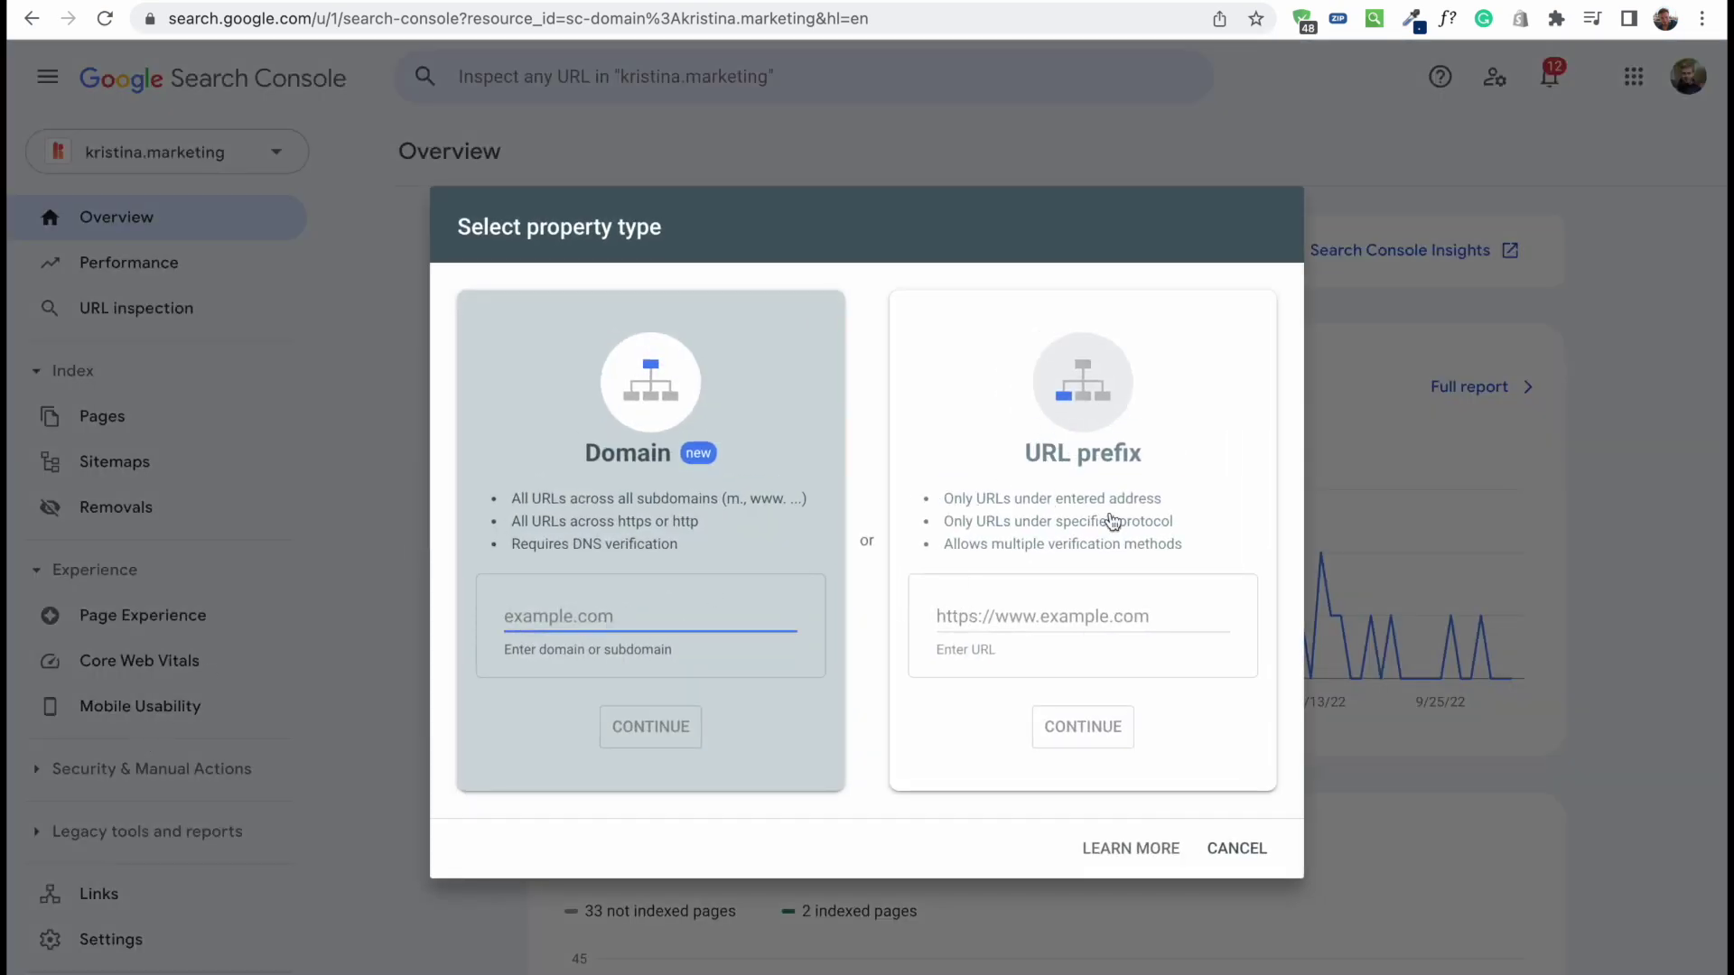
left_click(1030, 614)
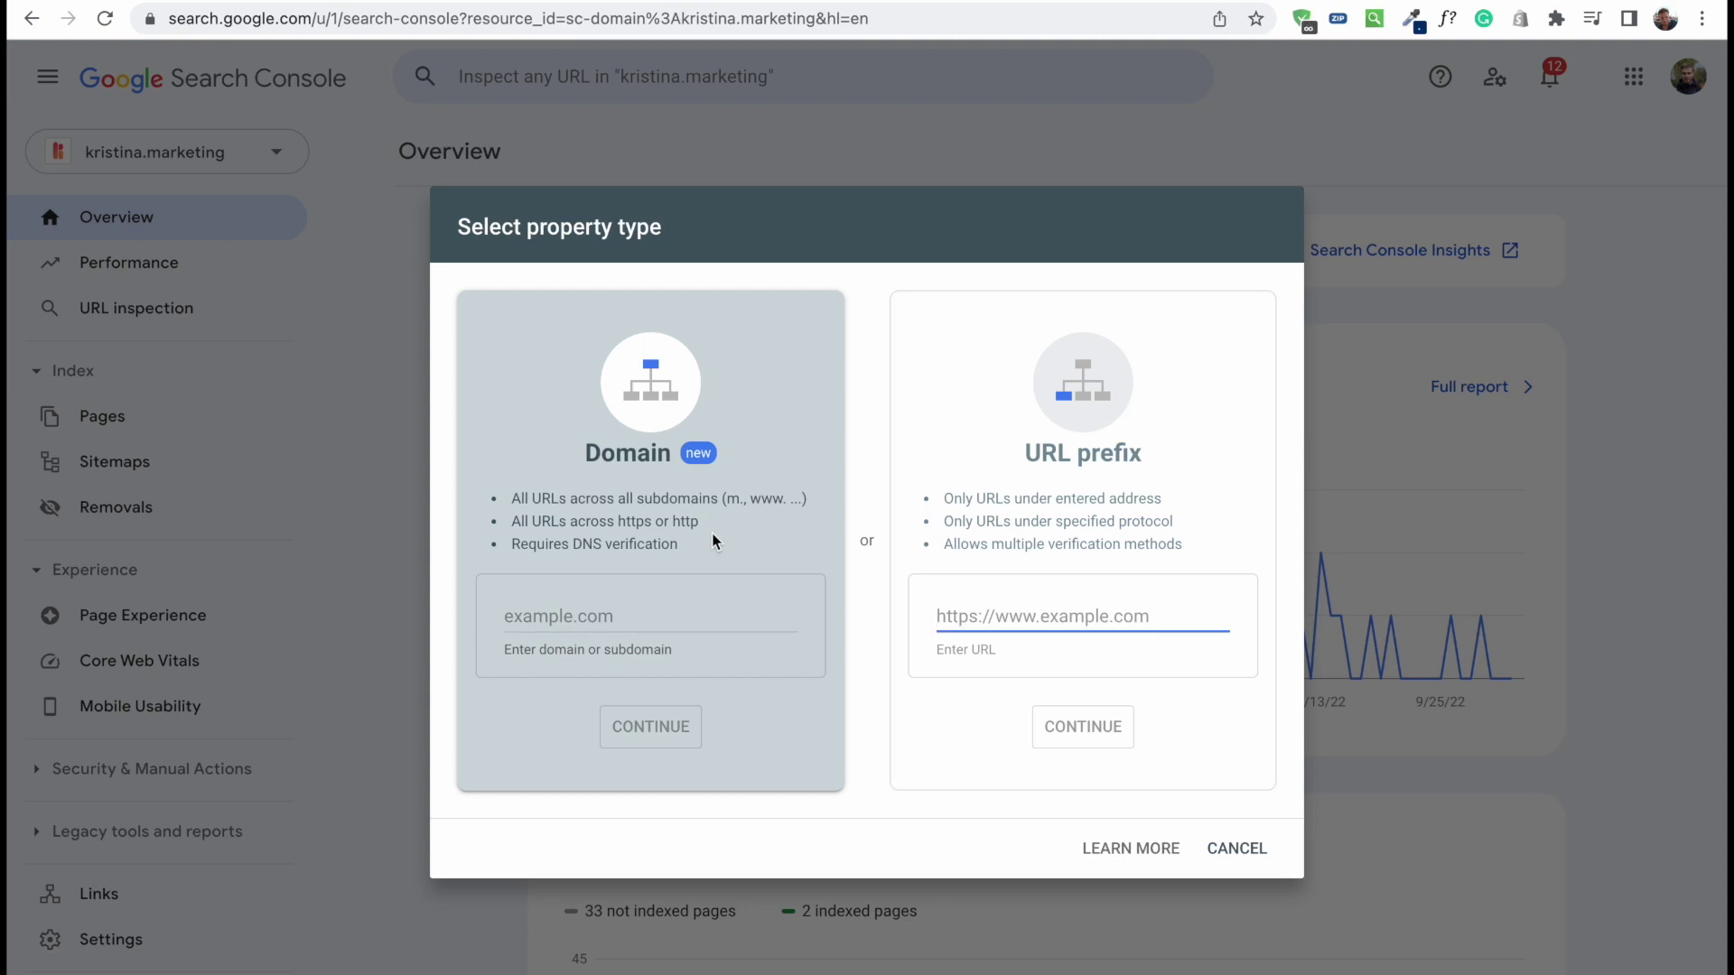
left_click(645, 618)
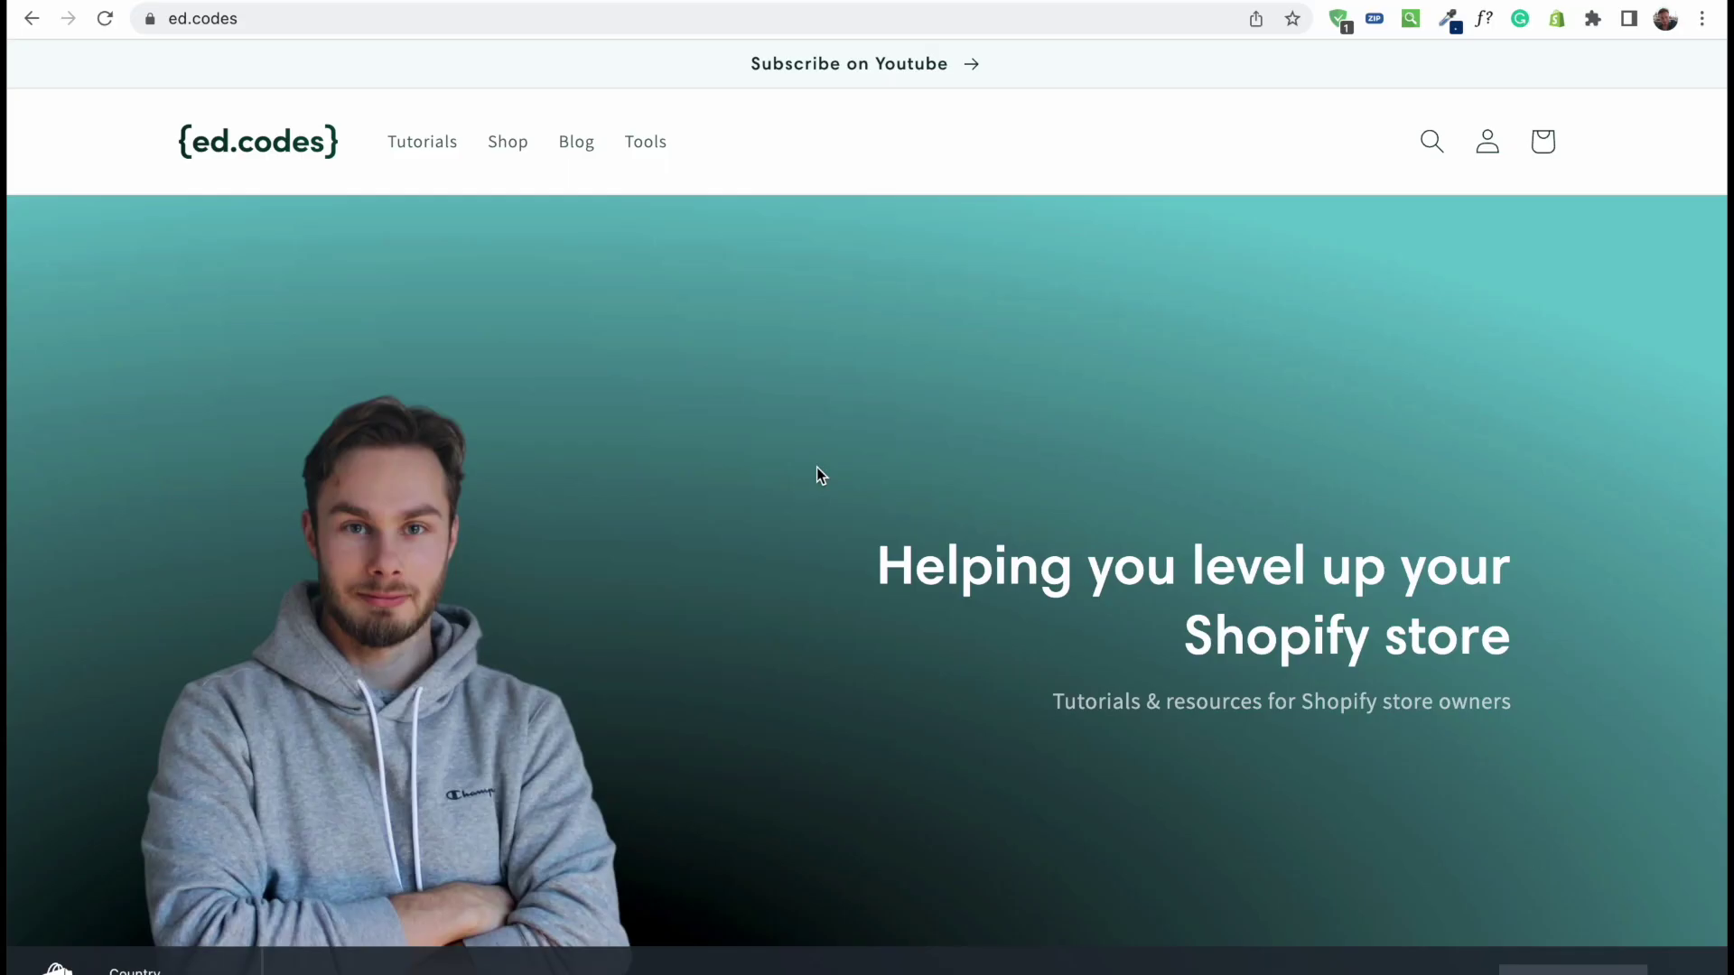
left_click(259, 18)
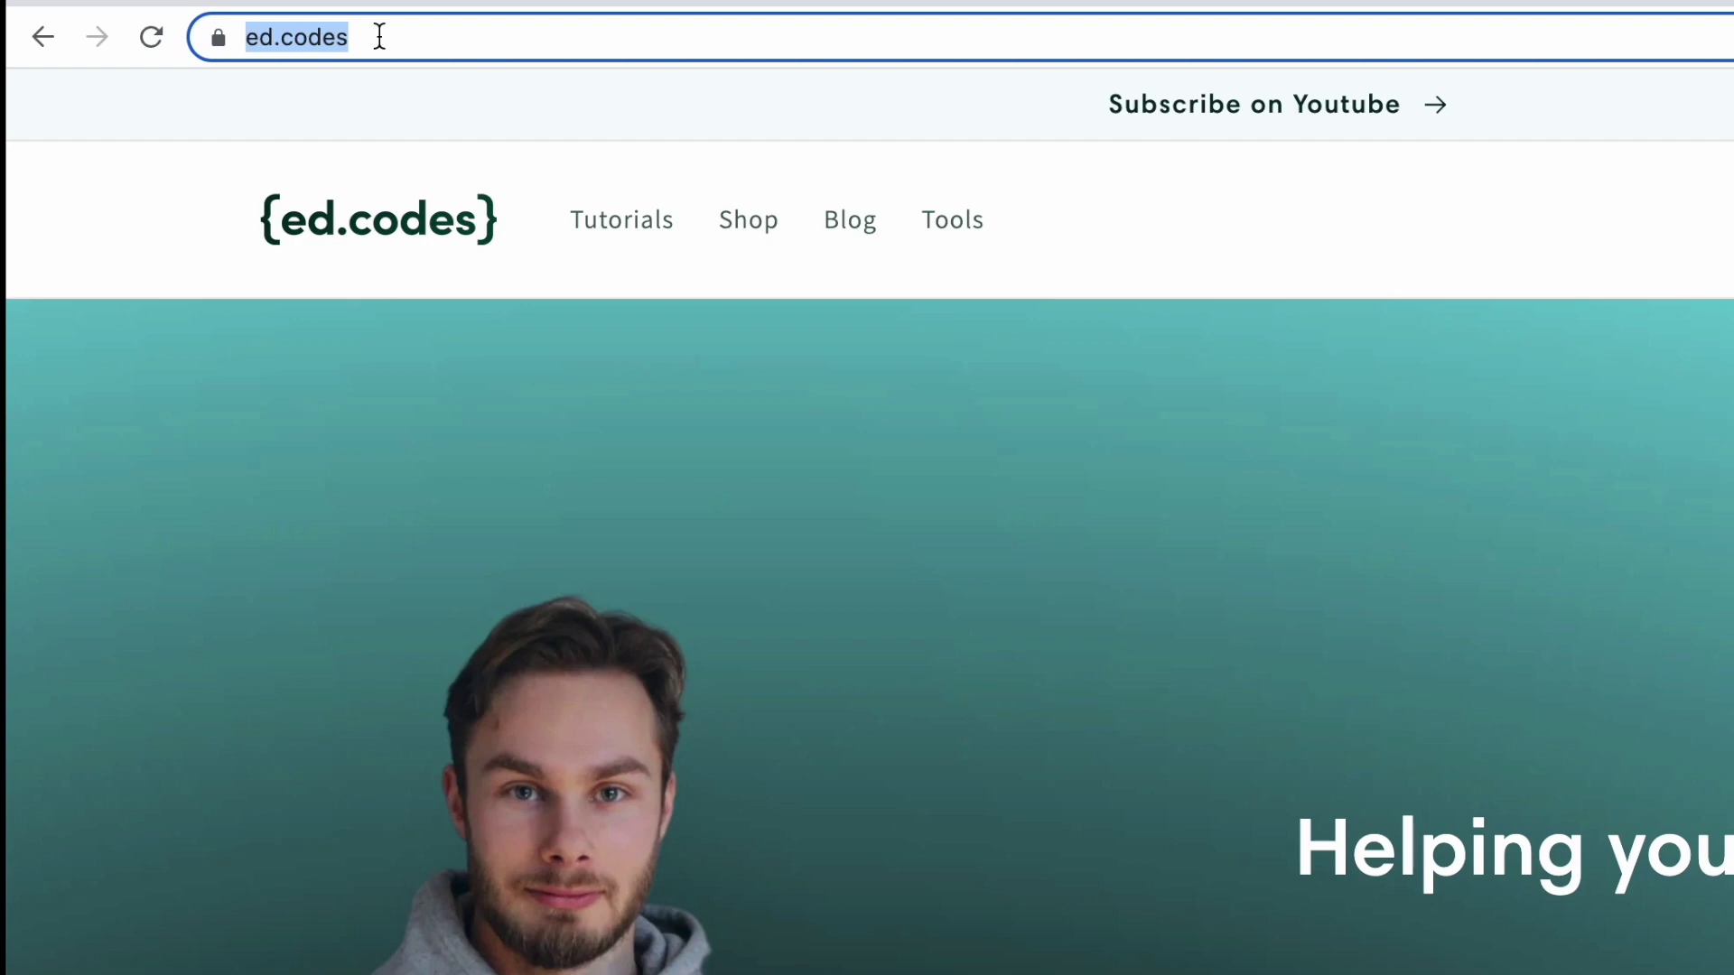
key("Left")
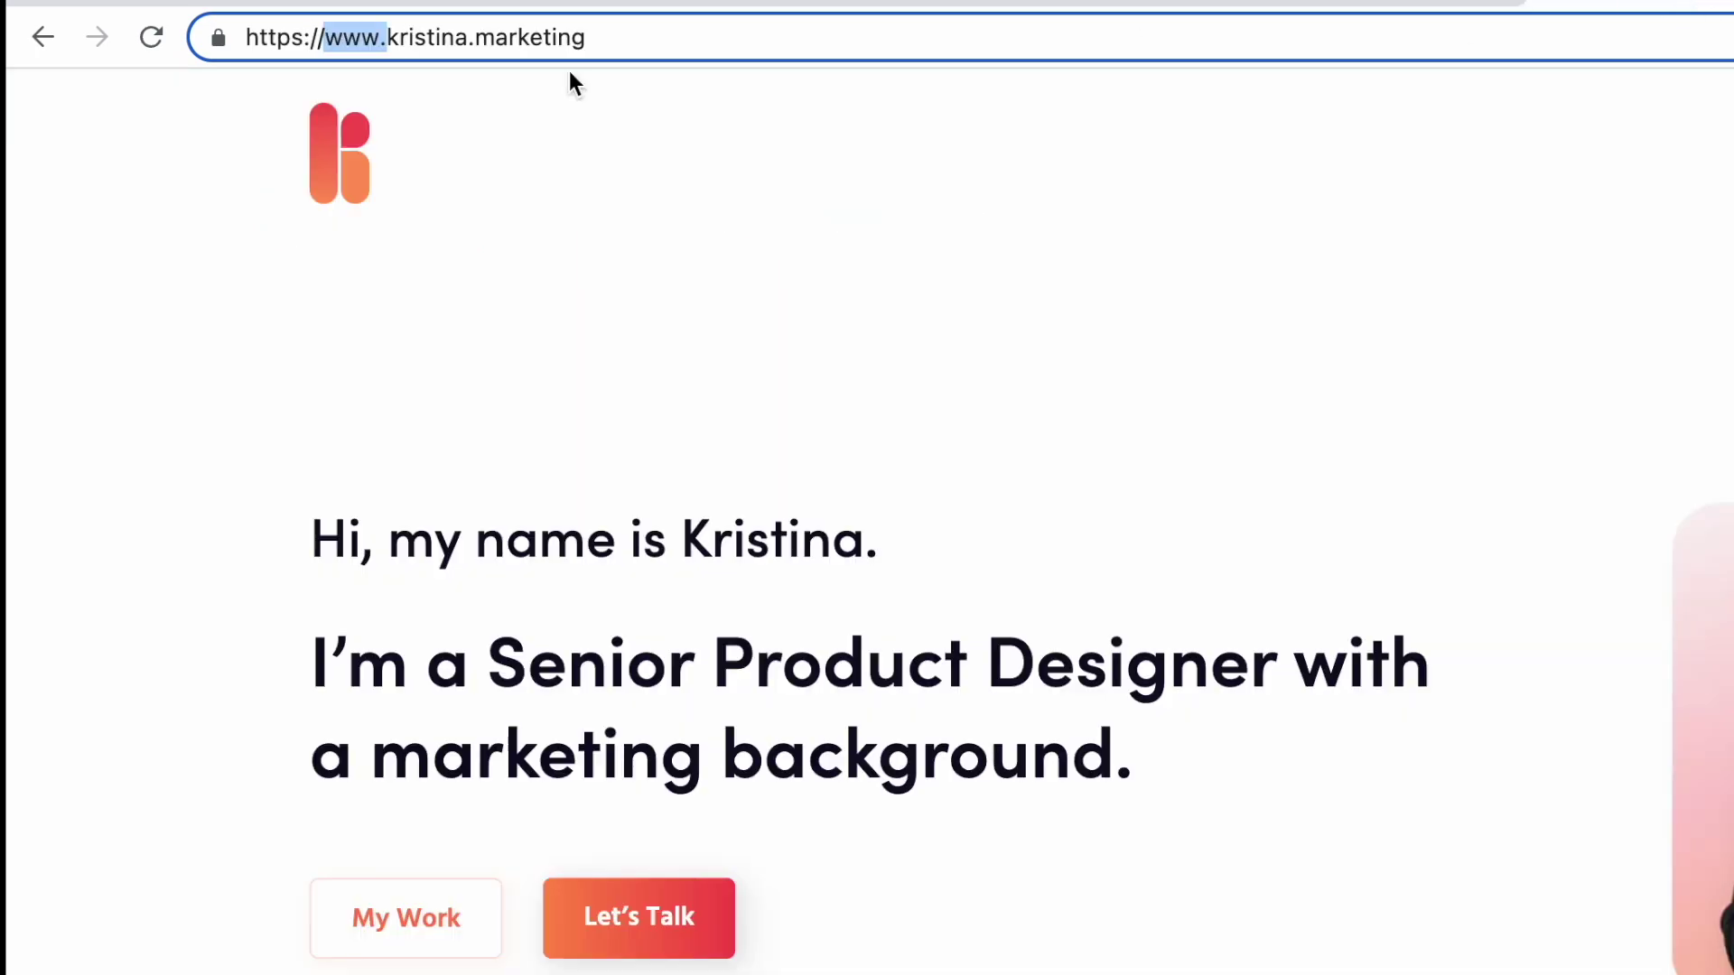
left_click(360, 40)
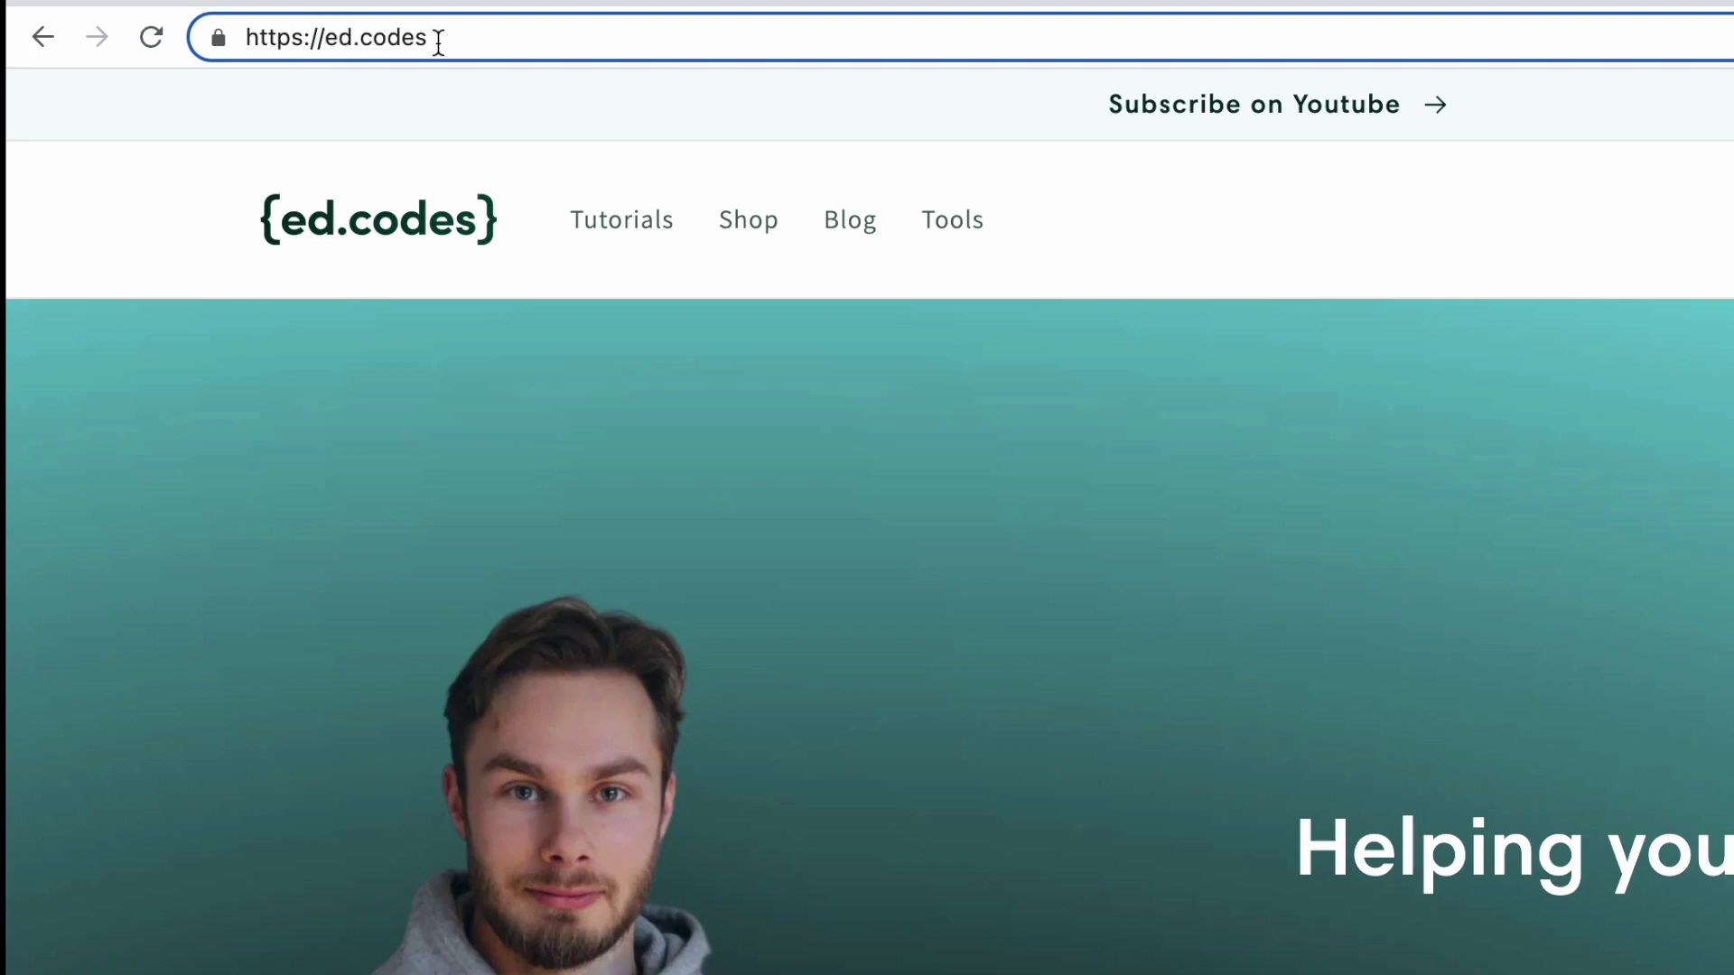
type("www.")
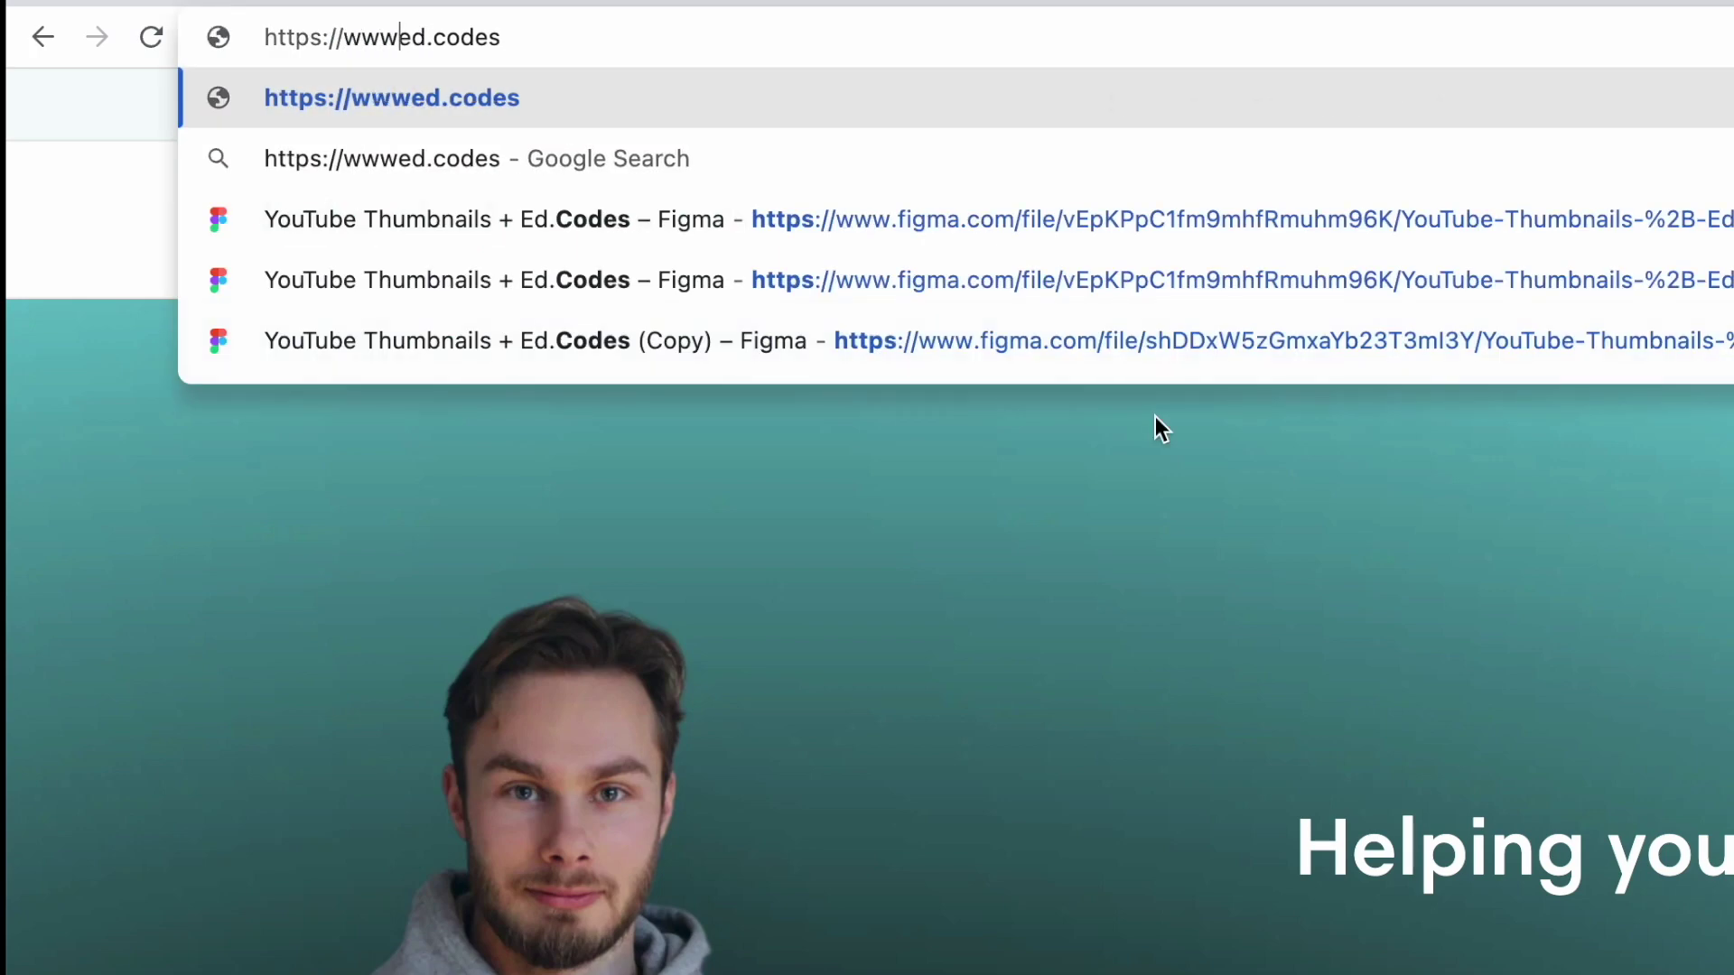
key("Return")
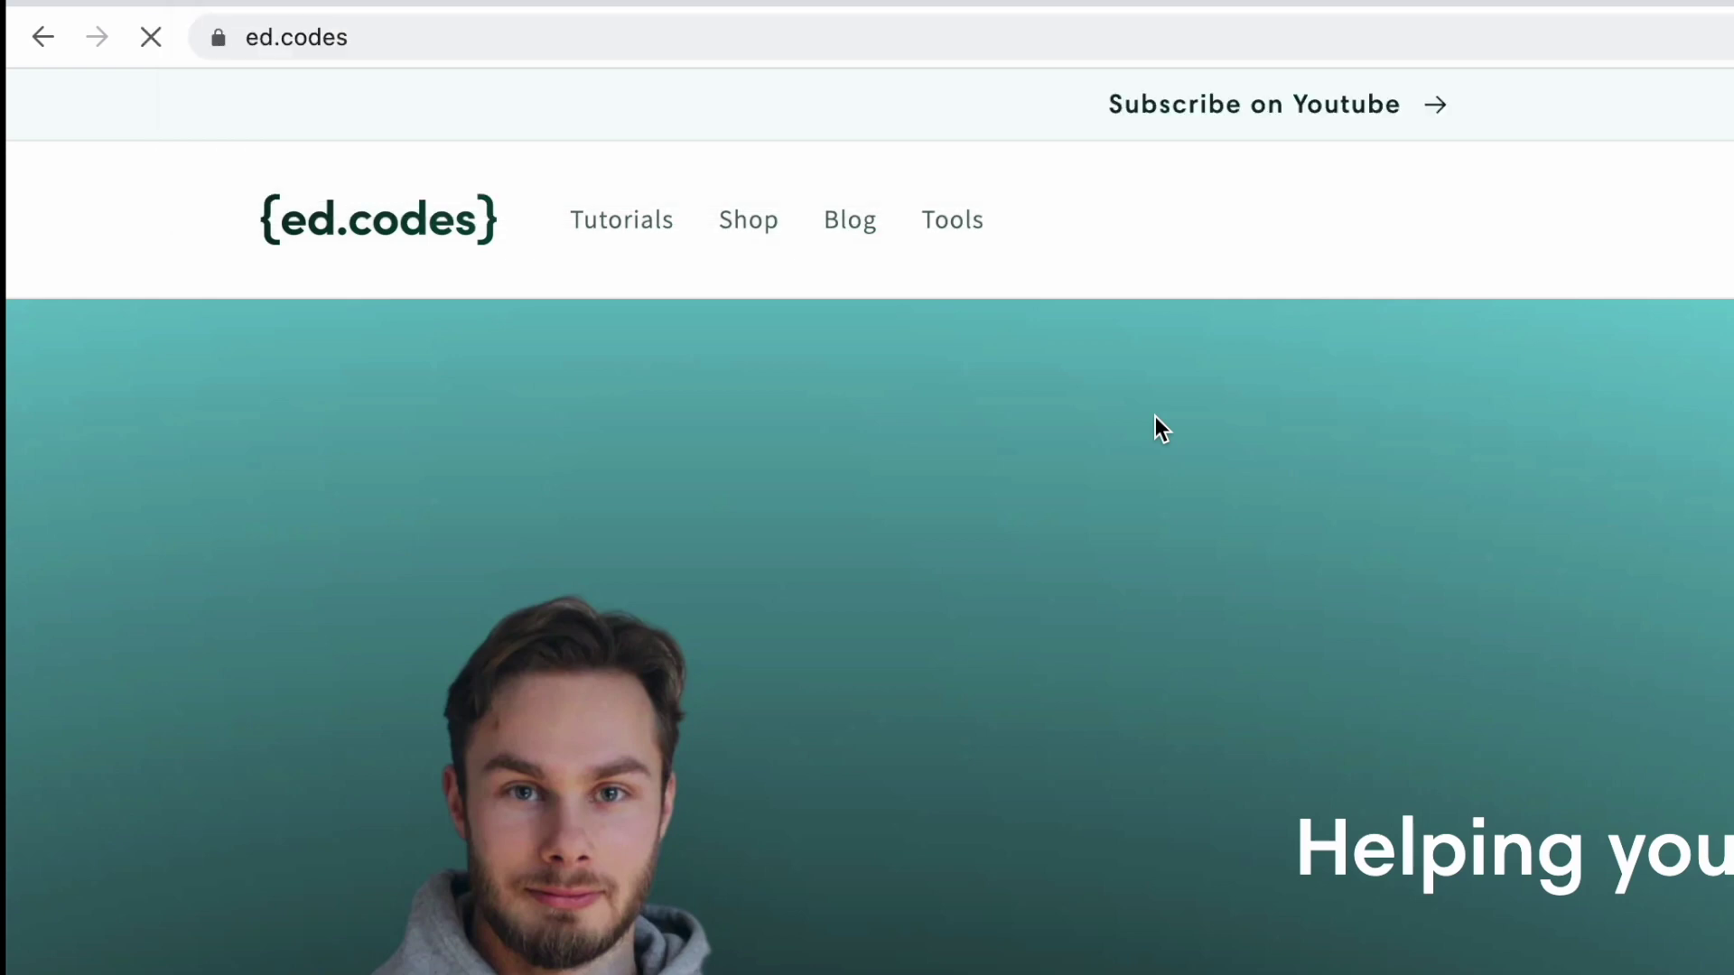
left_click(692, 43)
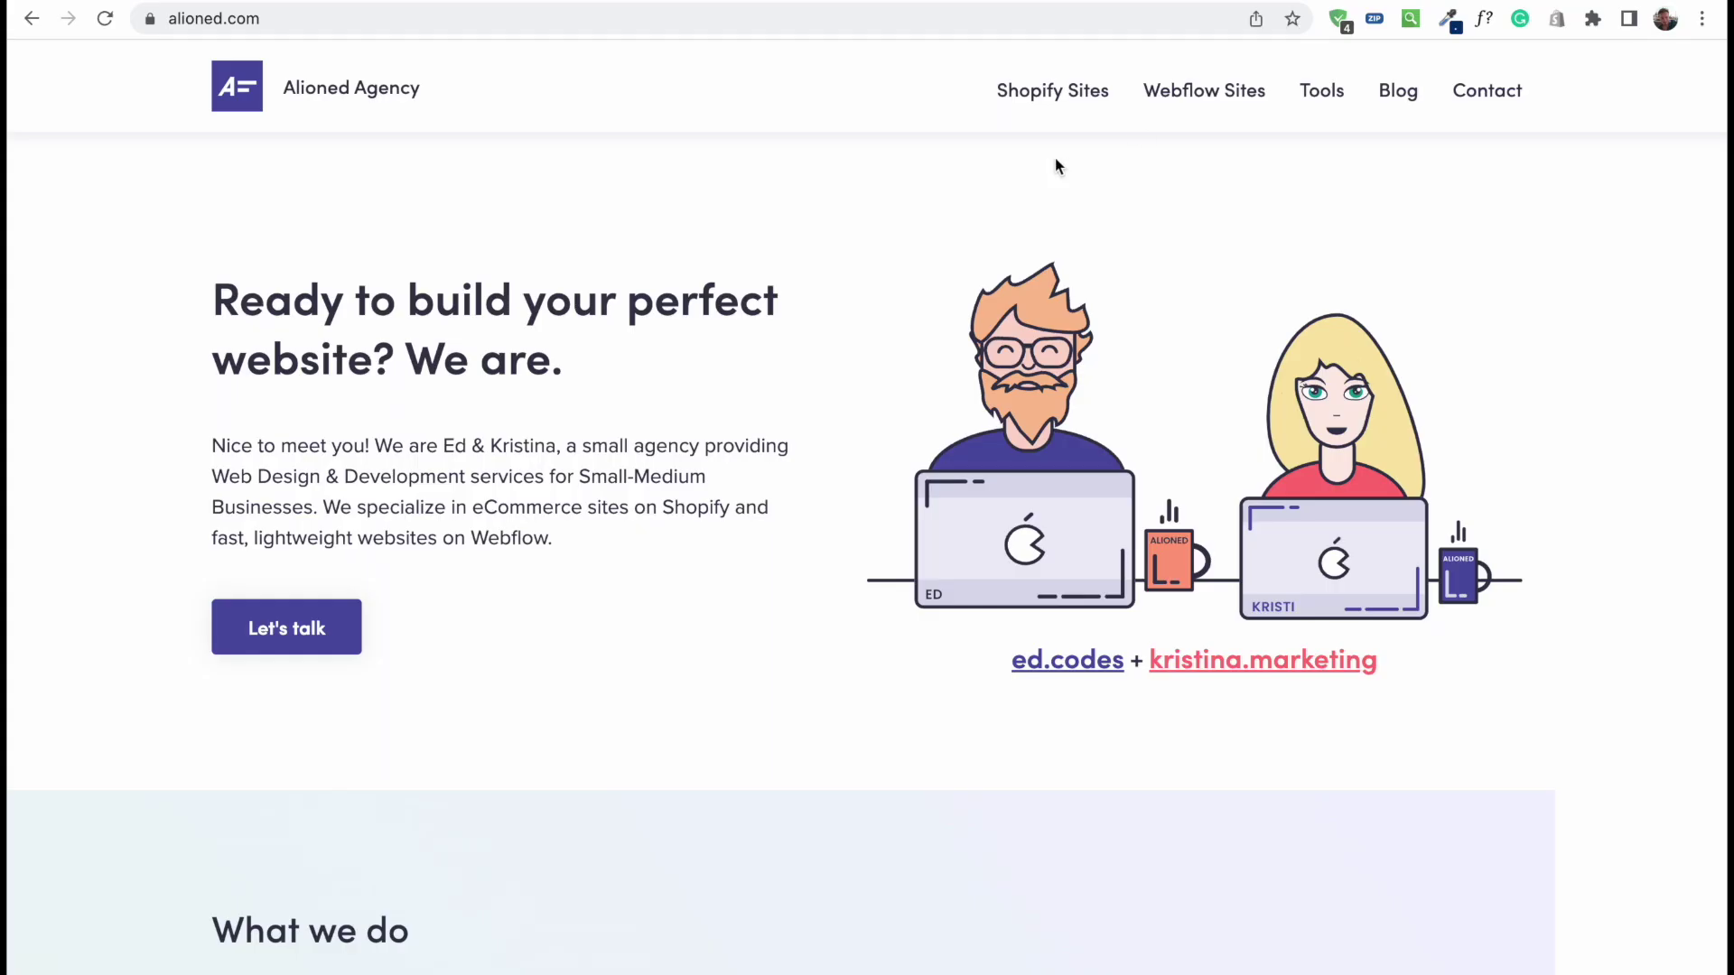
left_click(307, 20)
key("super+c")
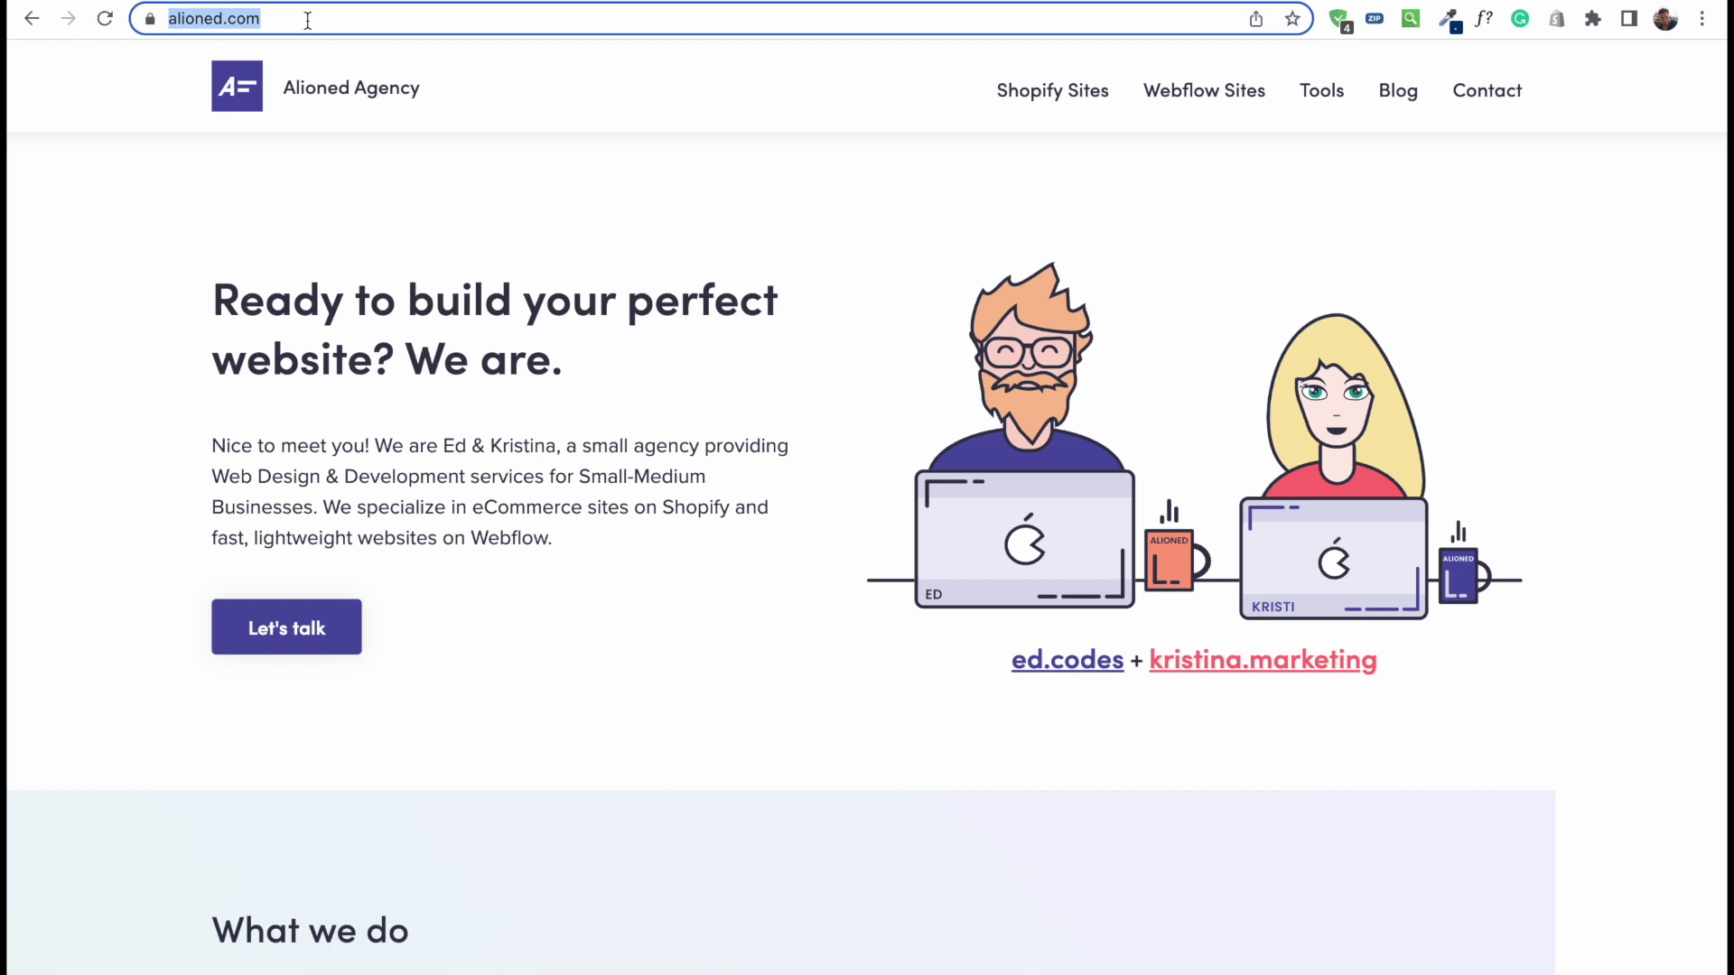
left_click(307, 20)
left_click(226, 18)
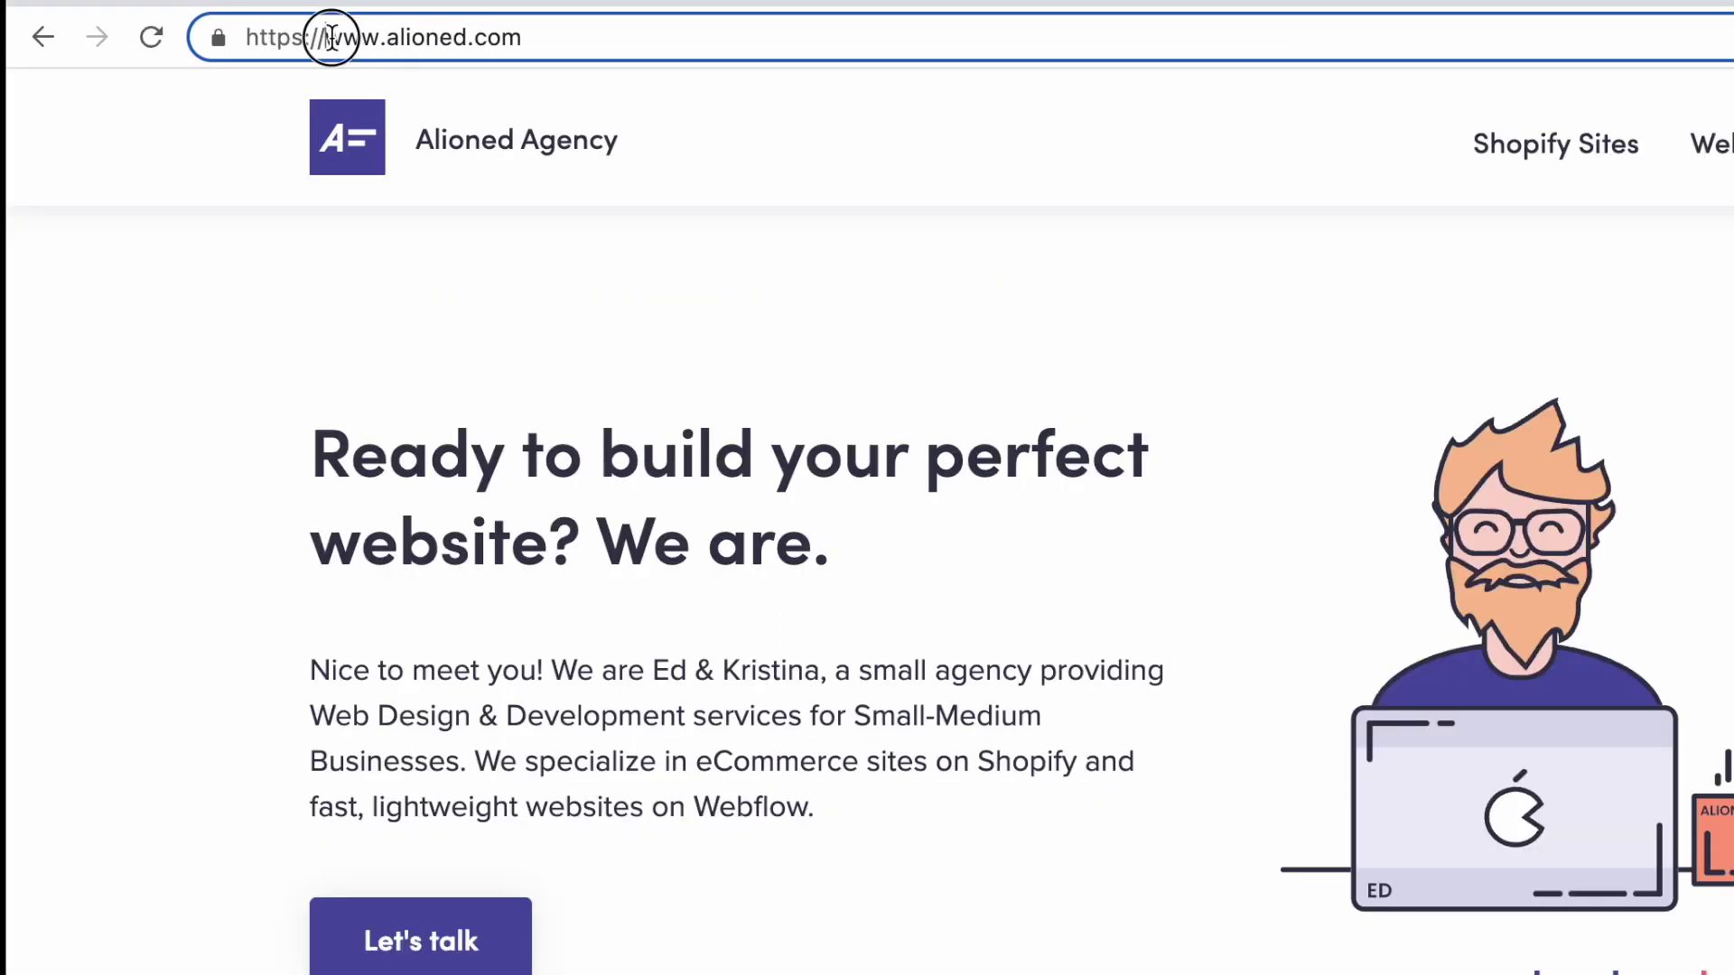
left_click_drag(331, 36, 375, 38)
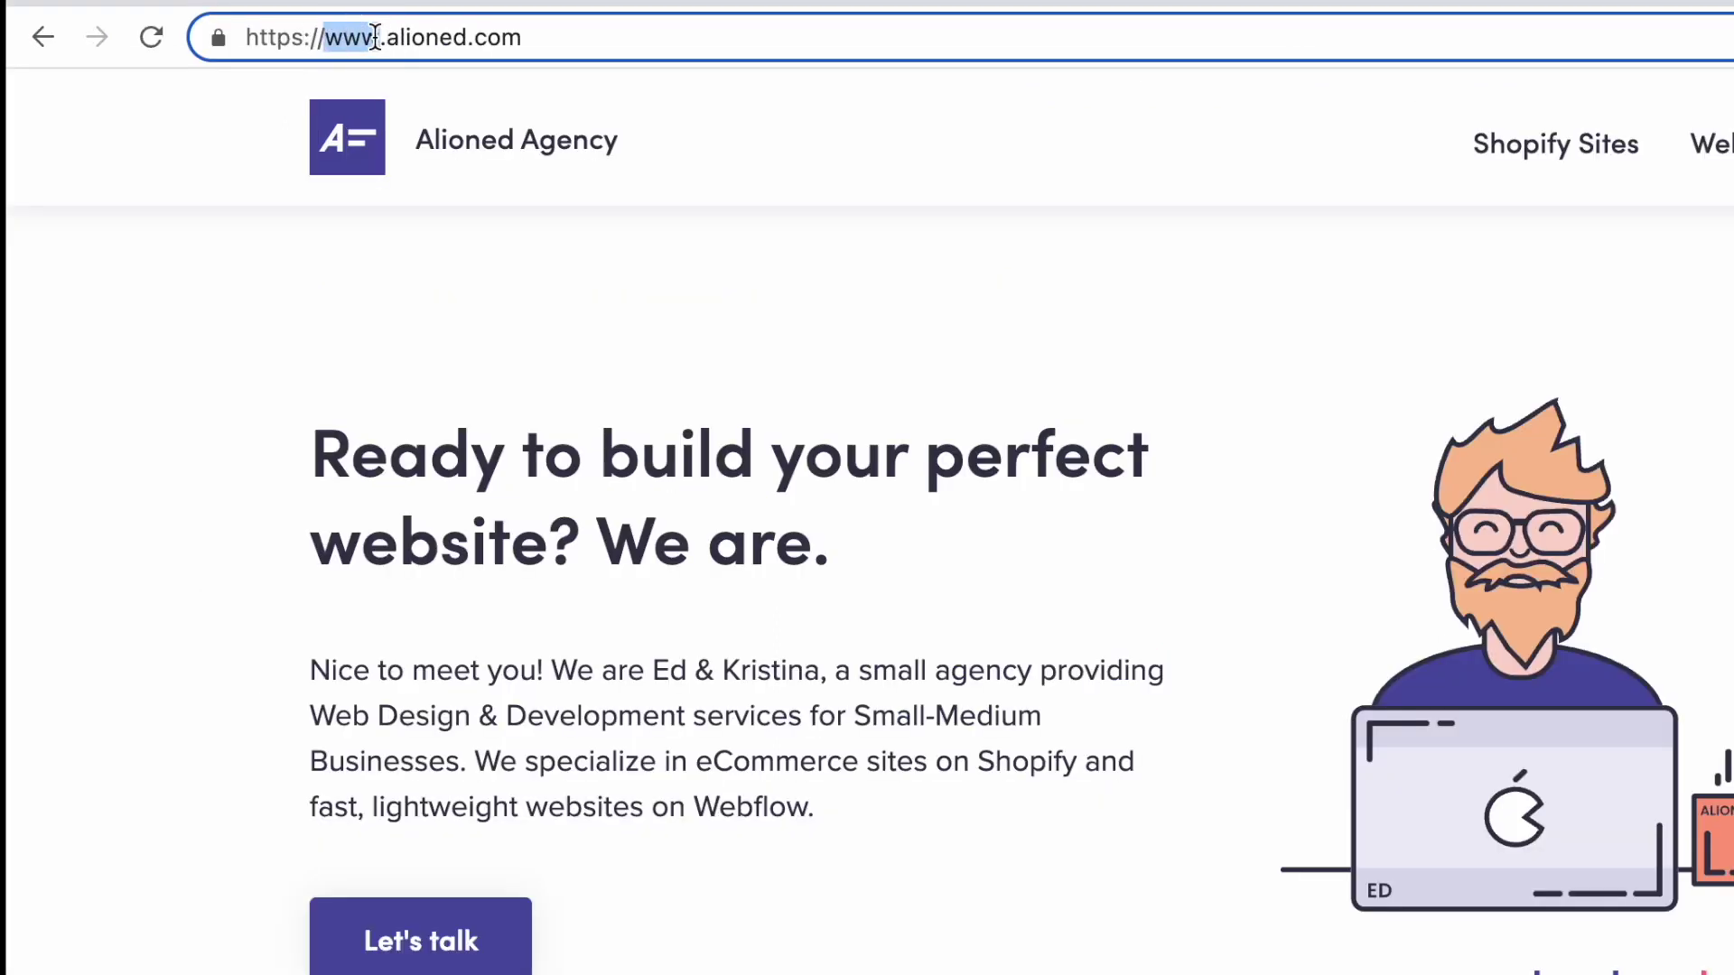
left_click(376, 38)
key("super+a")
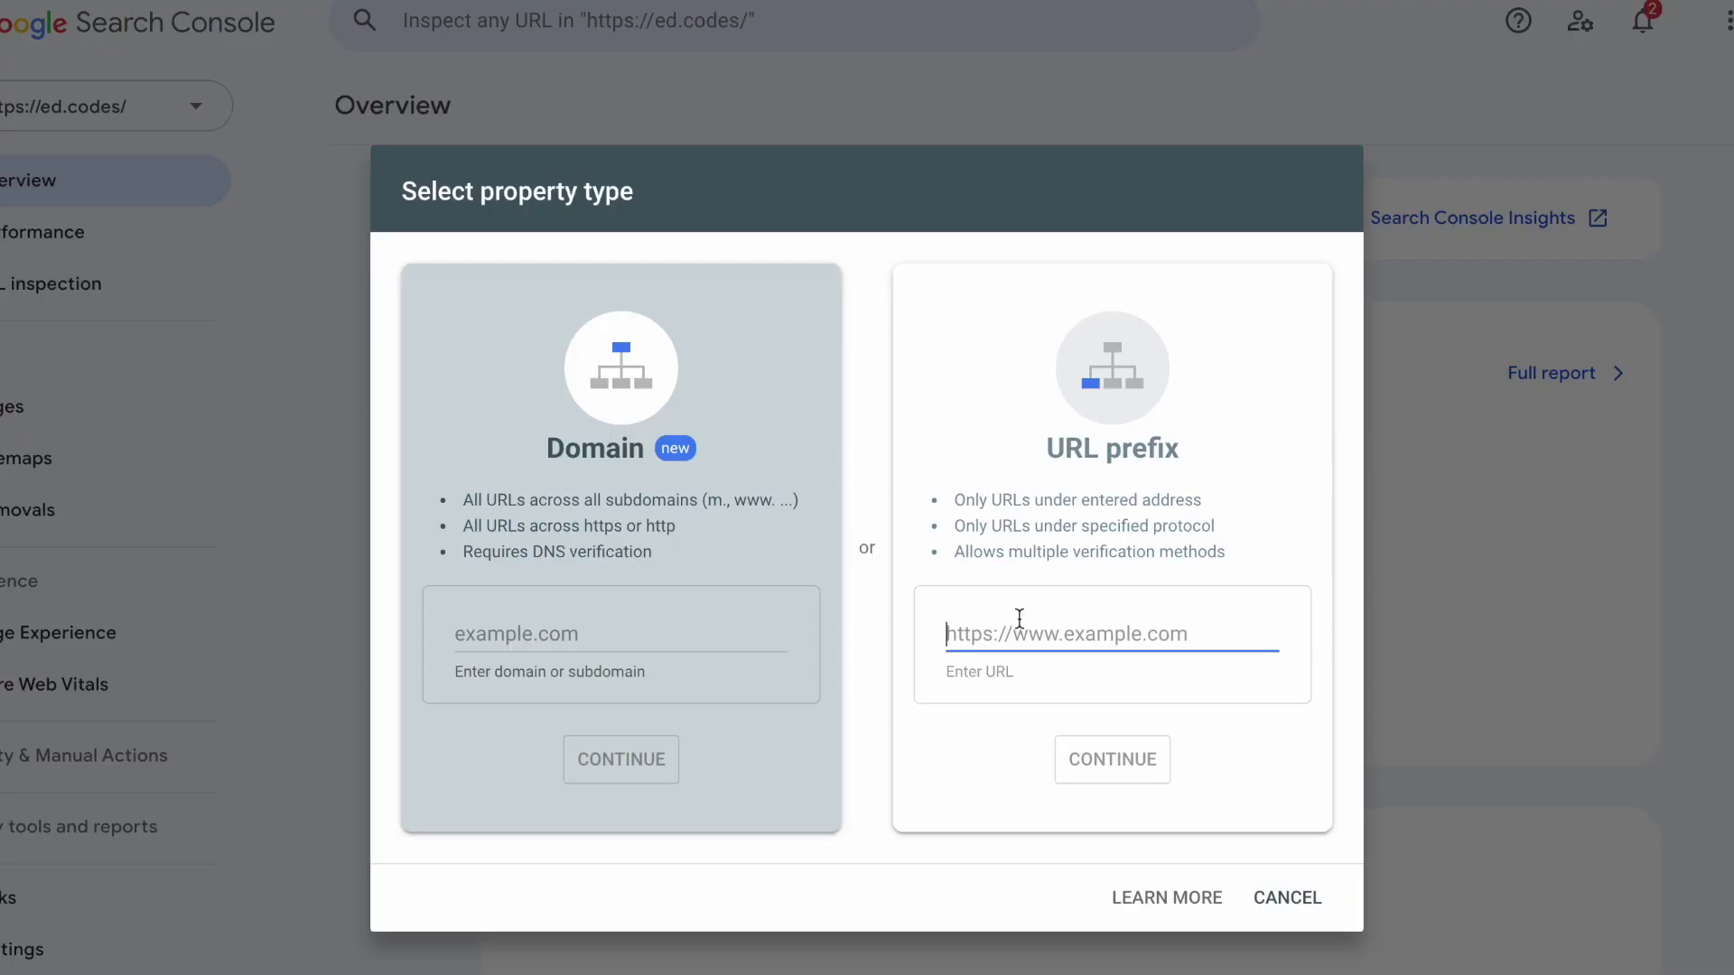
key("super+v")
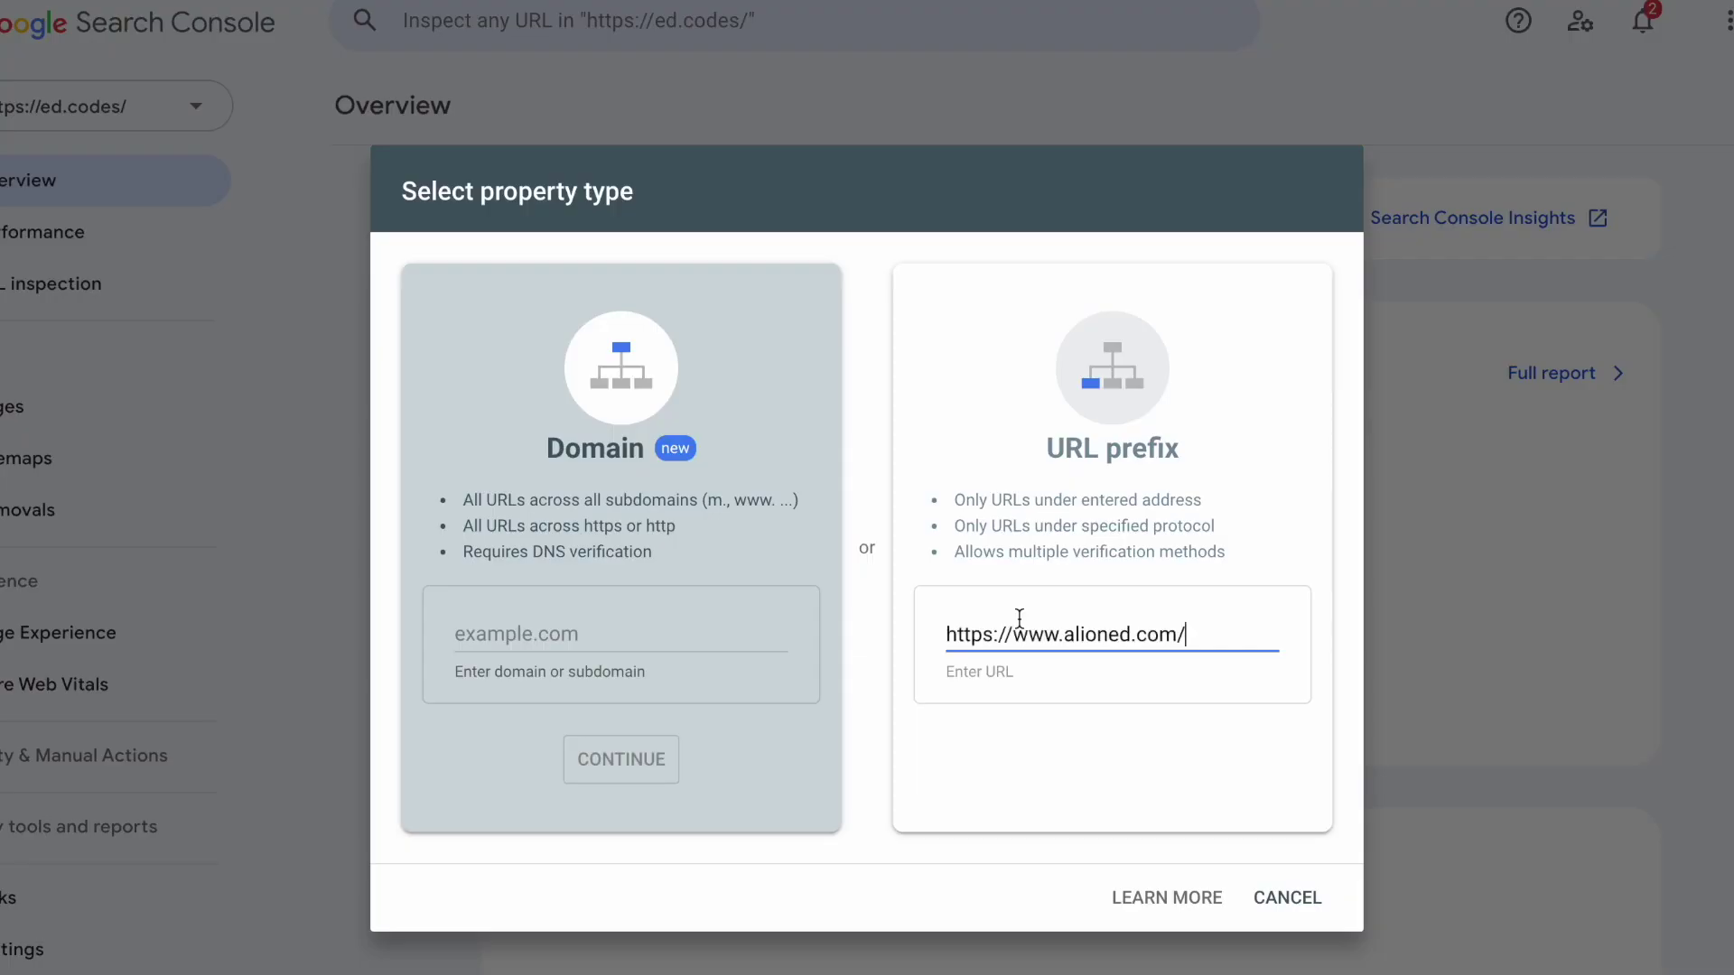
left_click(1114, 760)
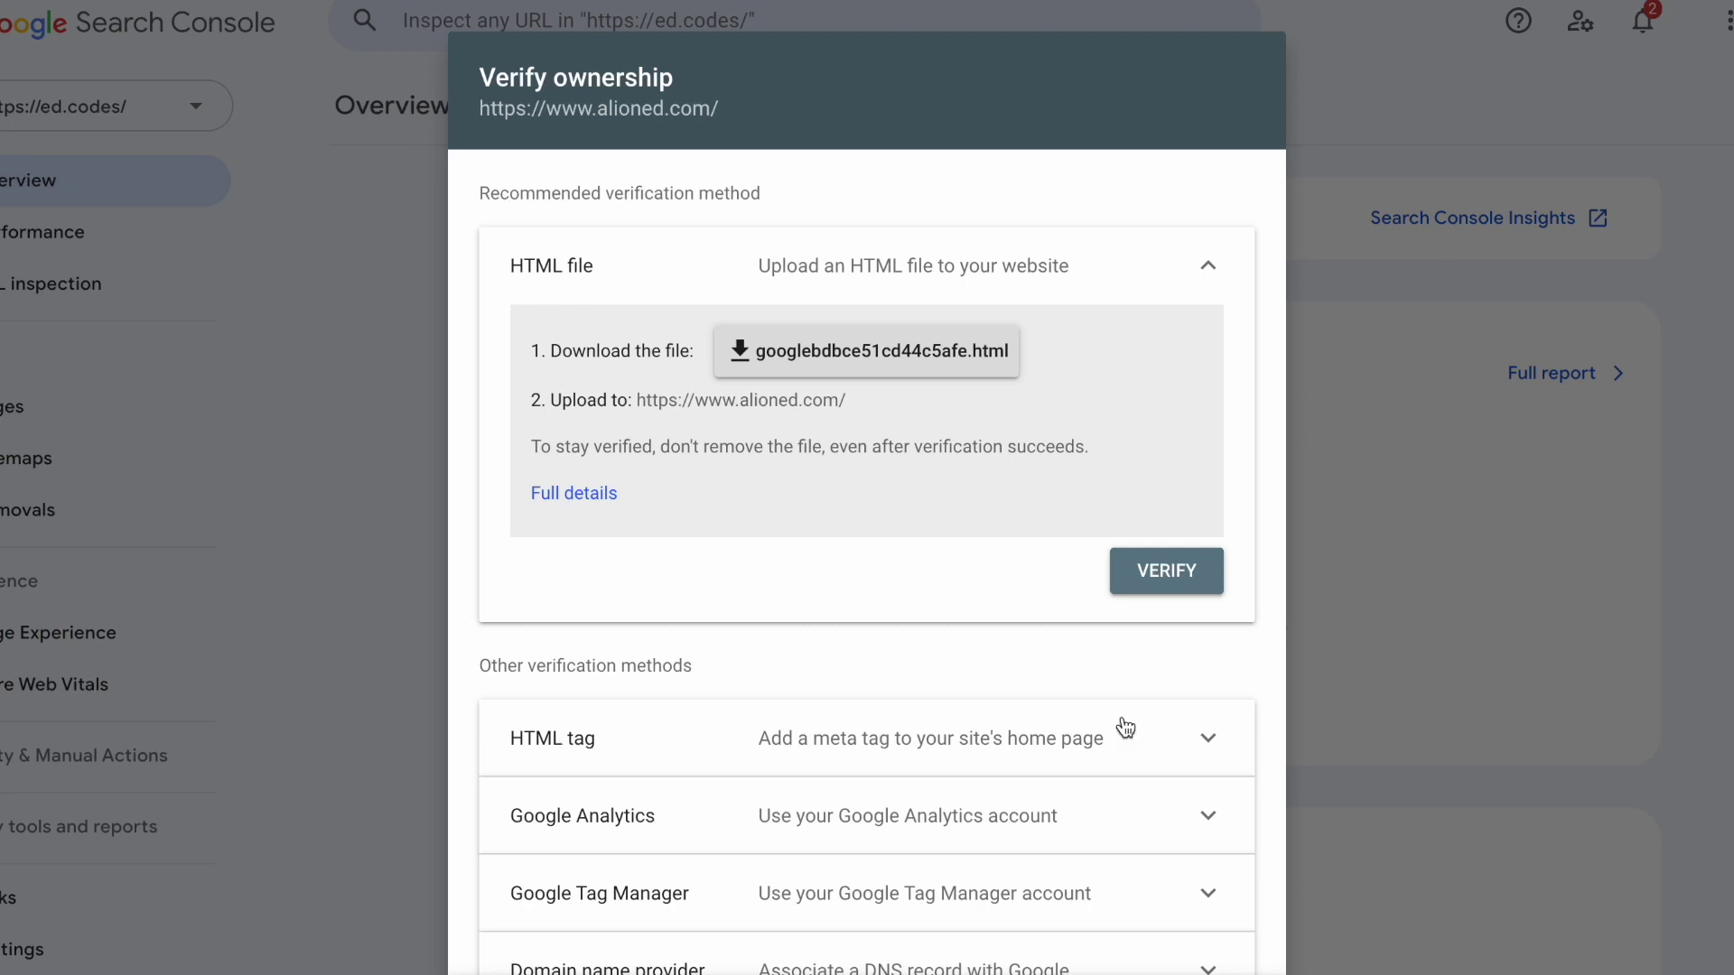
left_click(1151, 725)
scroll(967, 723, "down", 4)
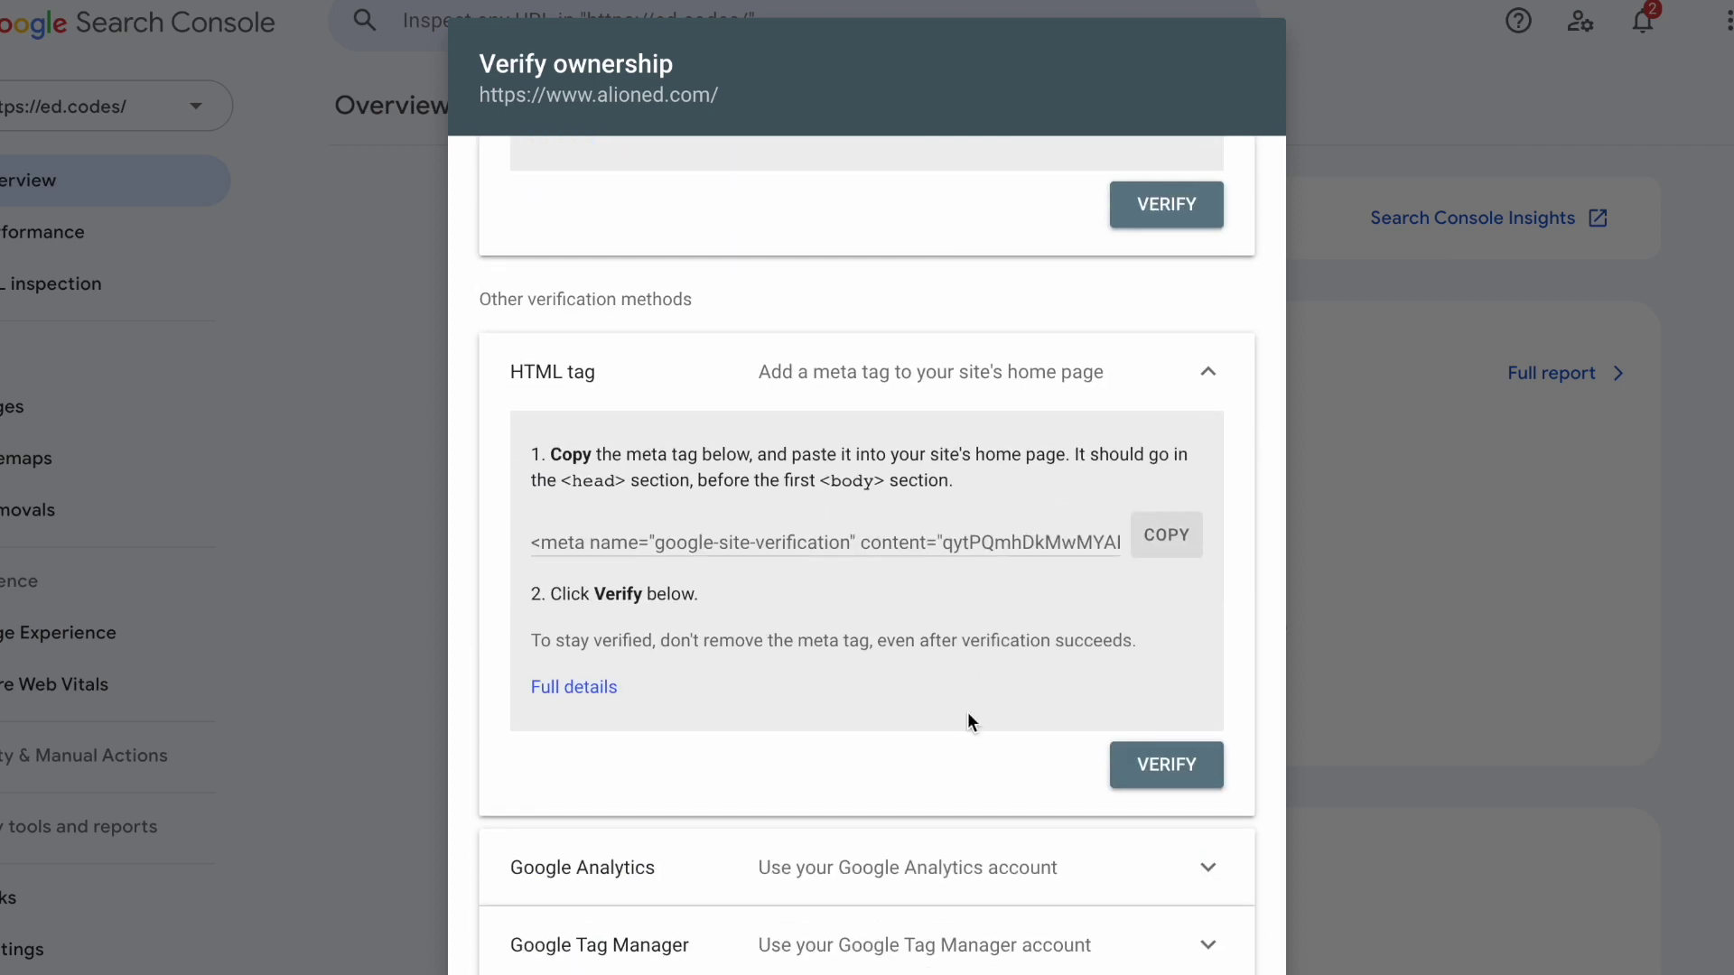
left_click(1179, 549)
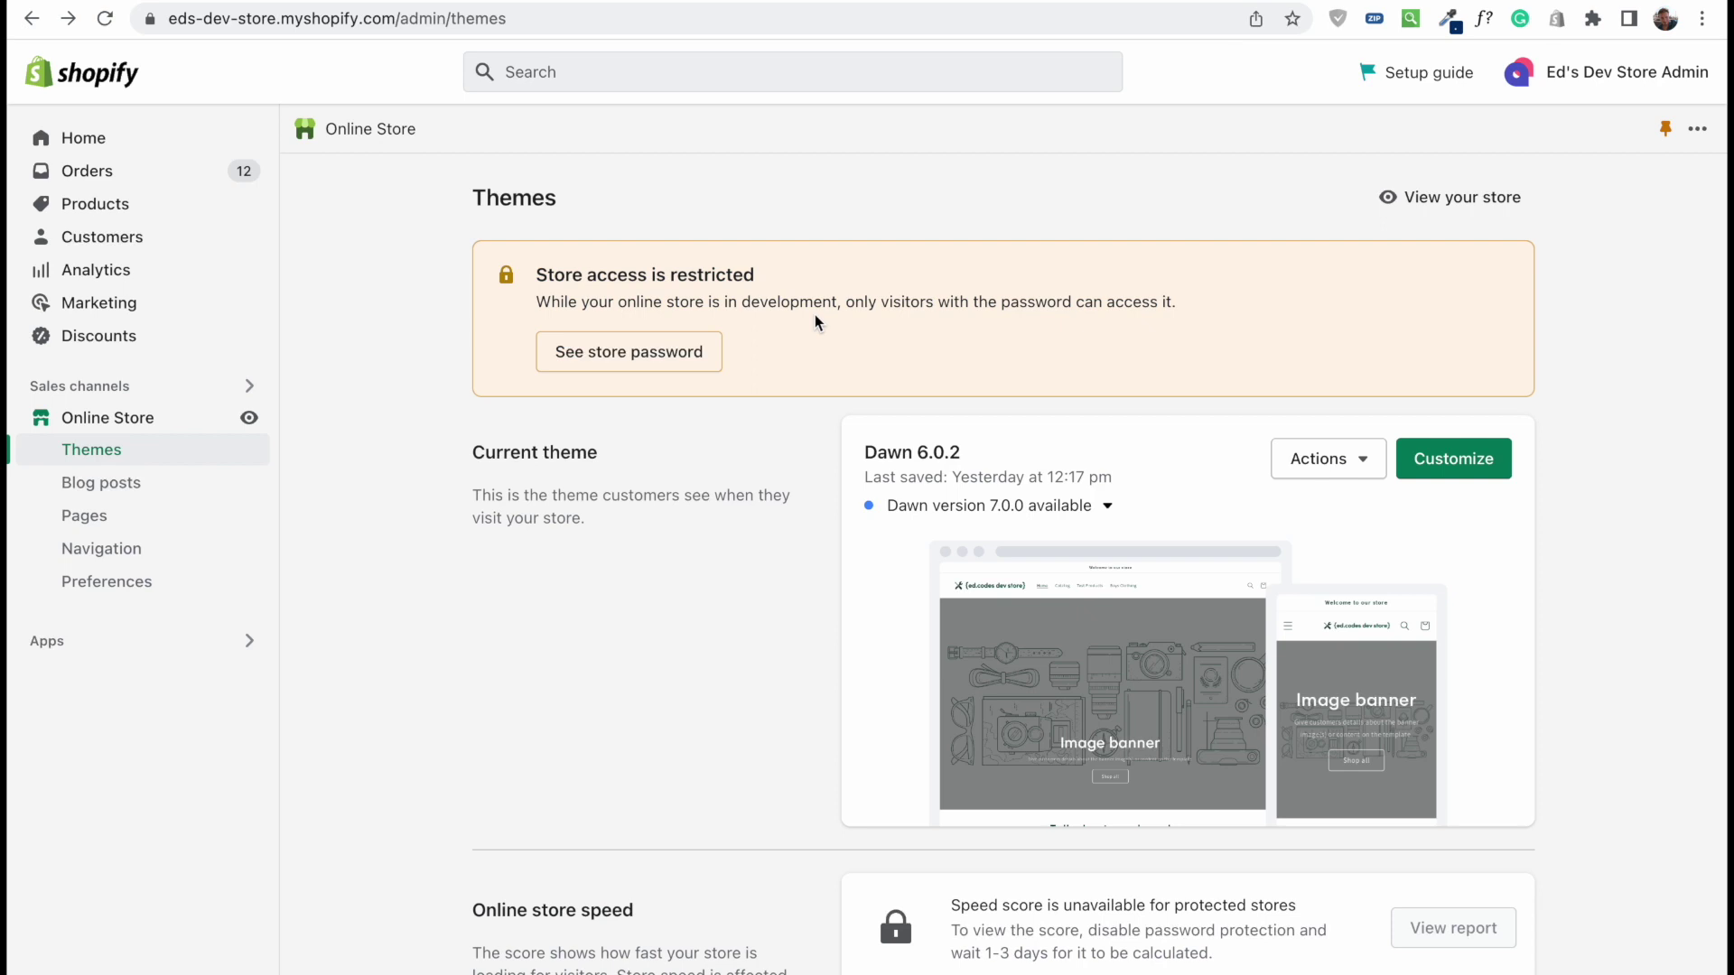
- In the Shopify admin, open the online store's password protection settings from the restricted access notice
left_click(632, 352)
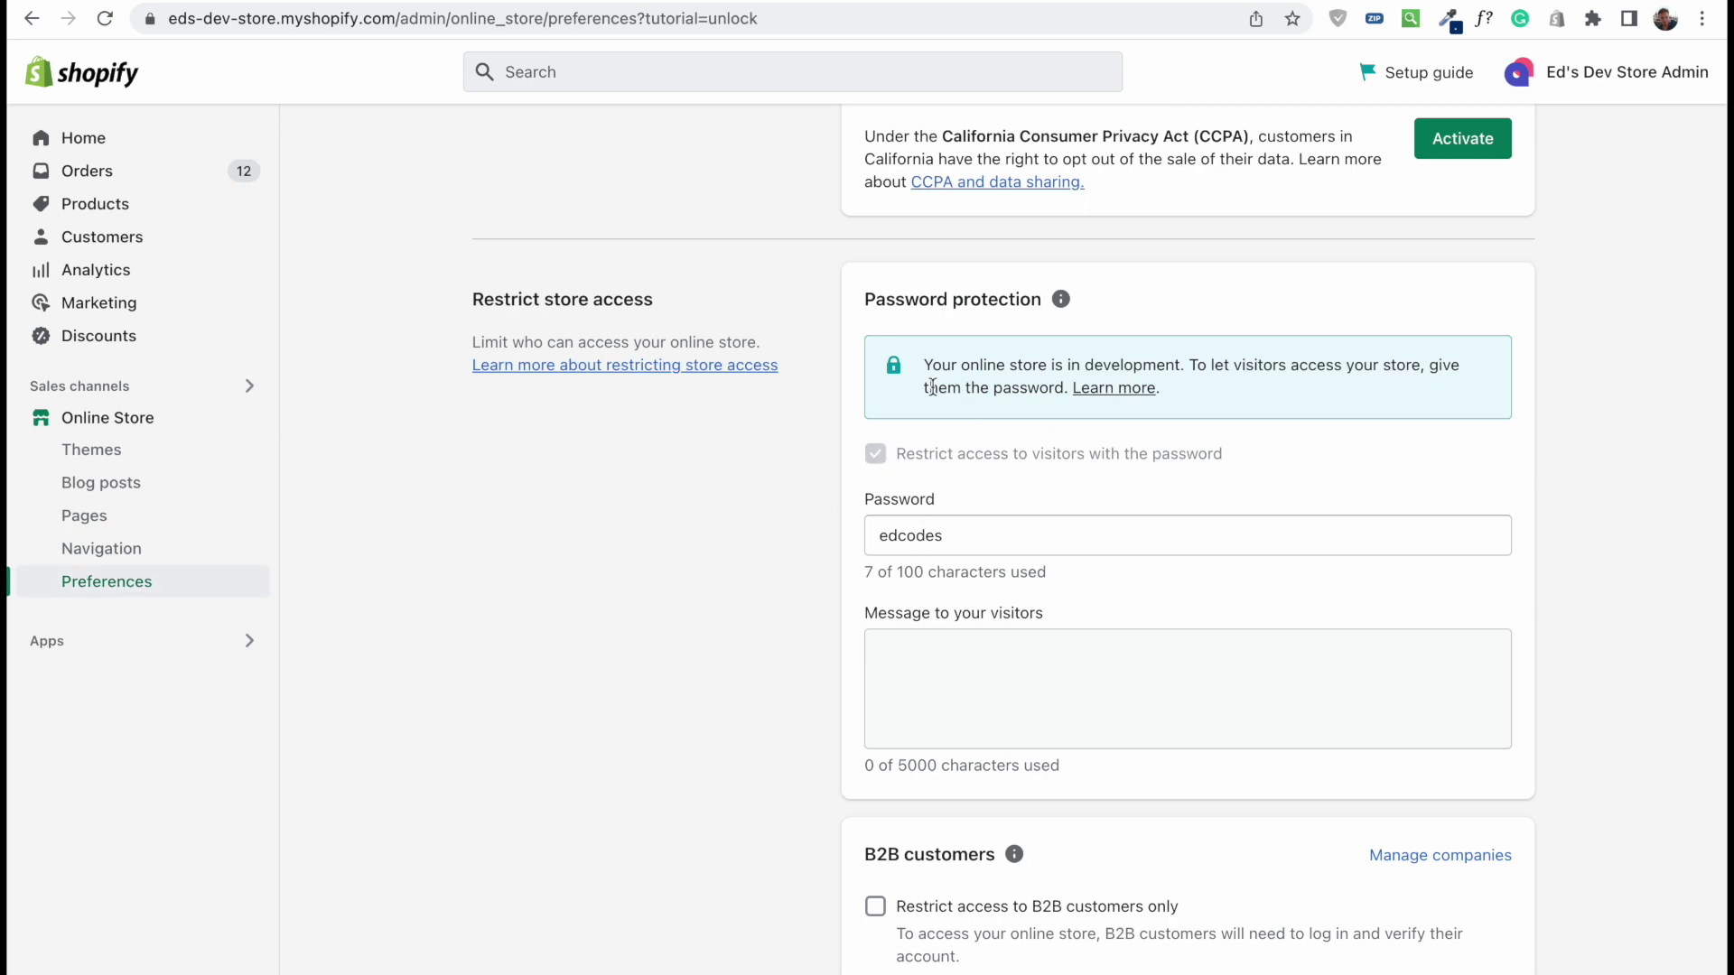
- Open the code of the current Dawn 6.0.2 theme, search its files for "theme" and open theme.liquid
left_click_drag(923, 361, 1187, 362)
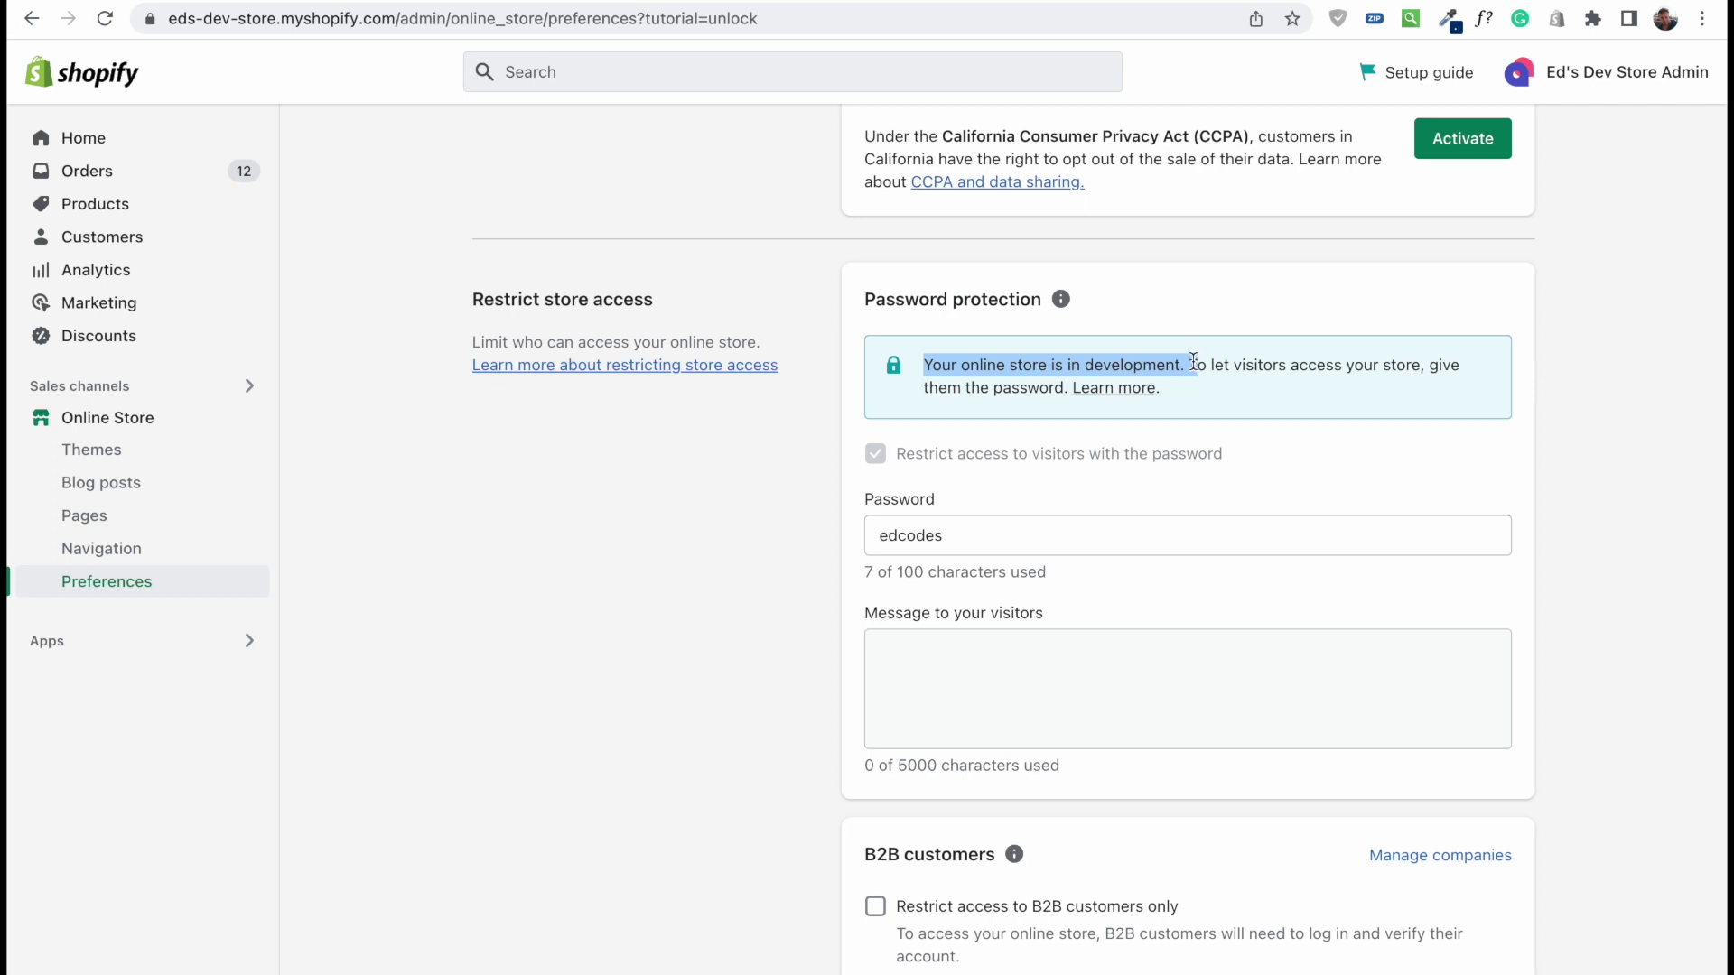
left_click(1187, 361)
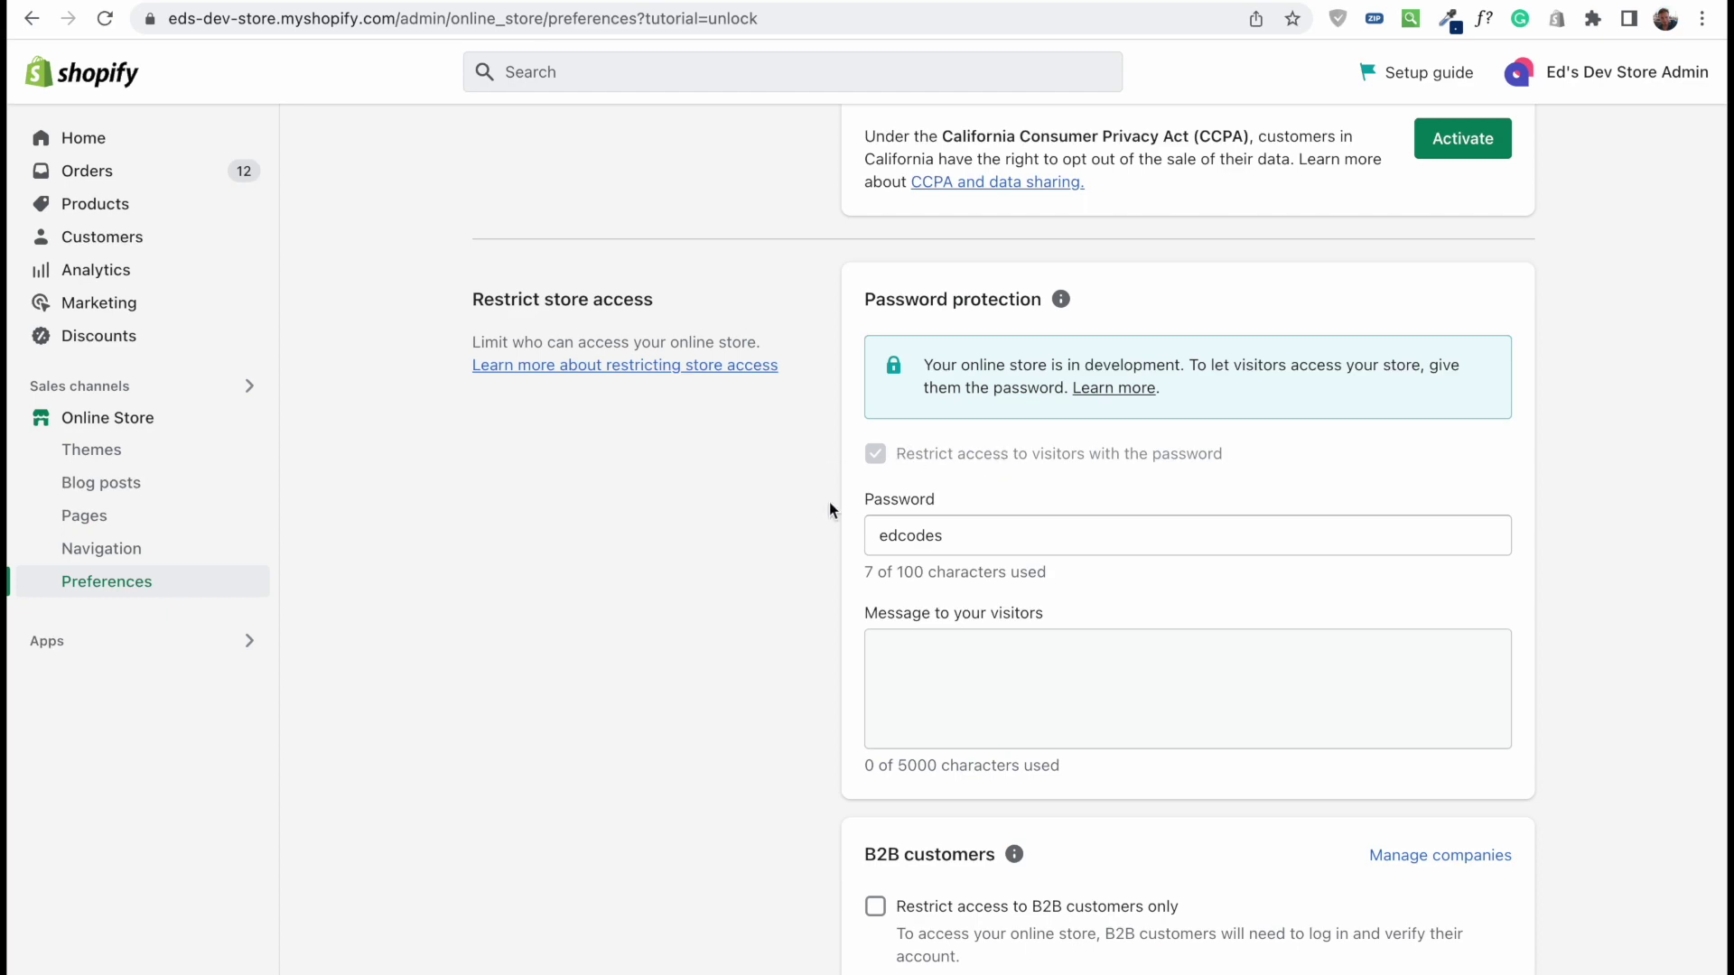
left_click(134, 449)
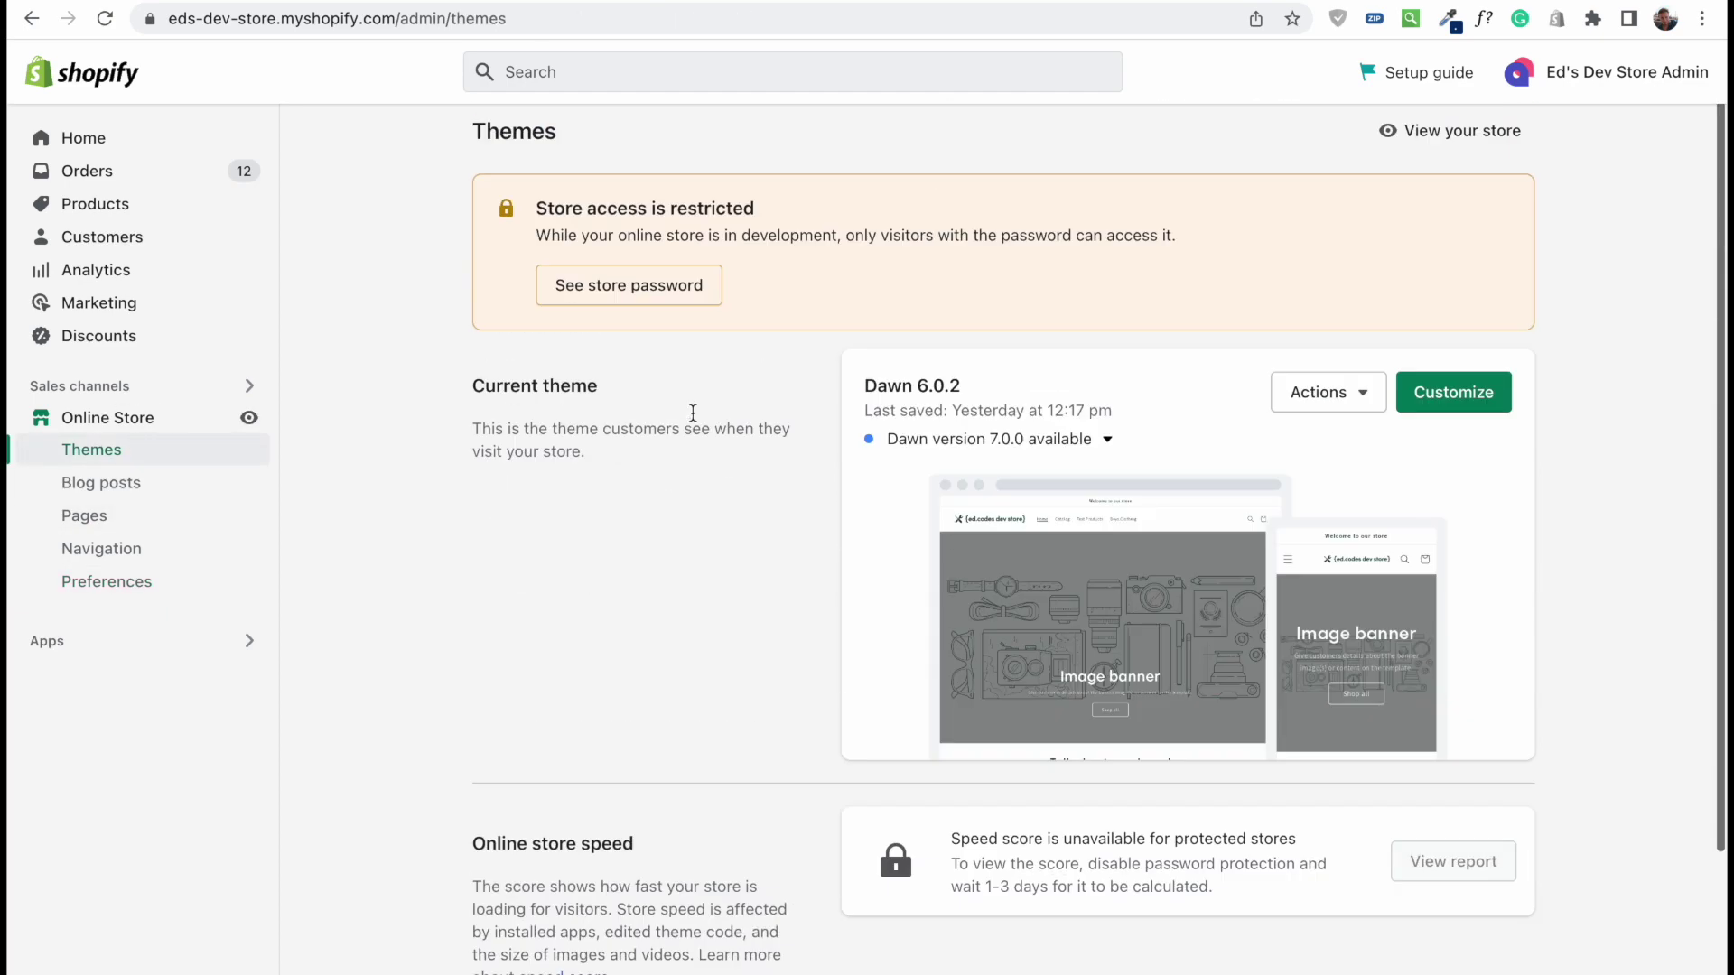
left_click(1342, 392)
left_click(1273, 653)
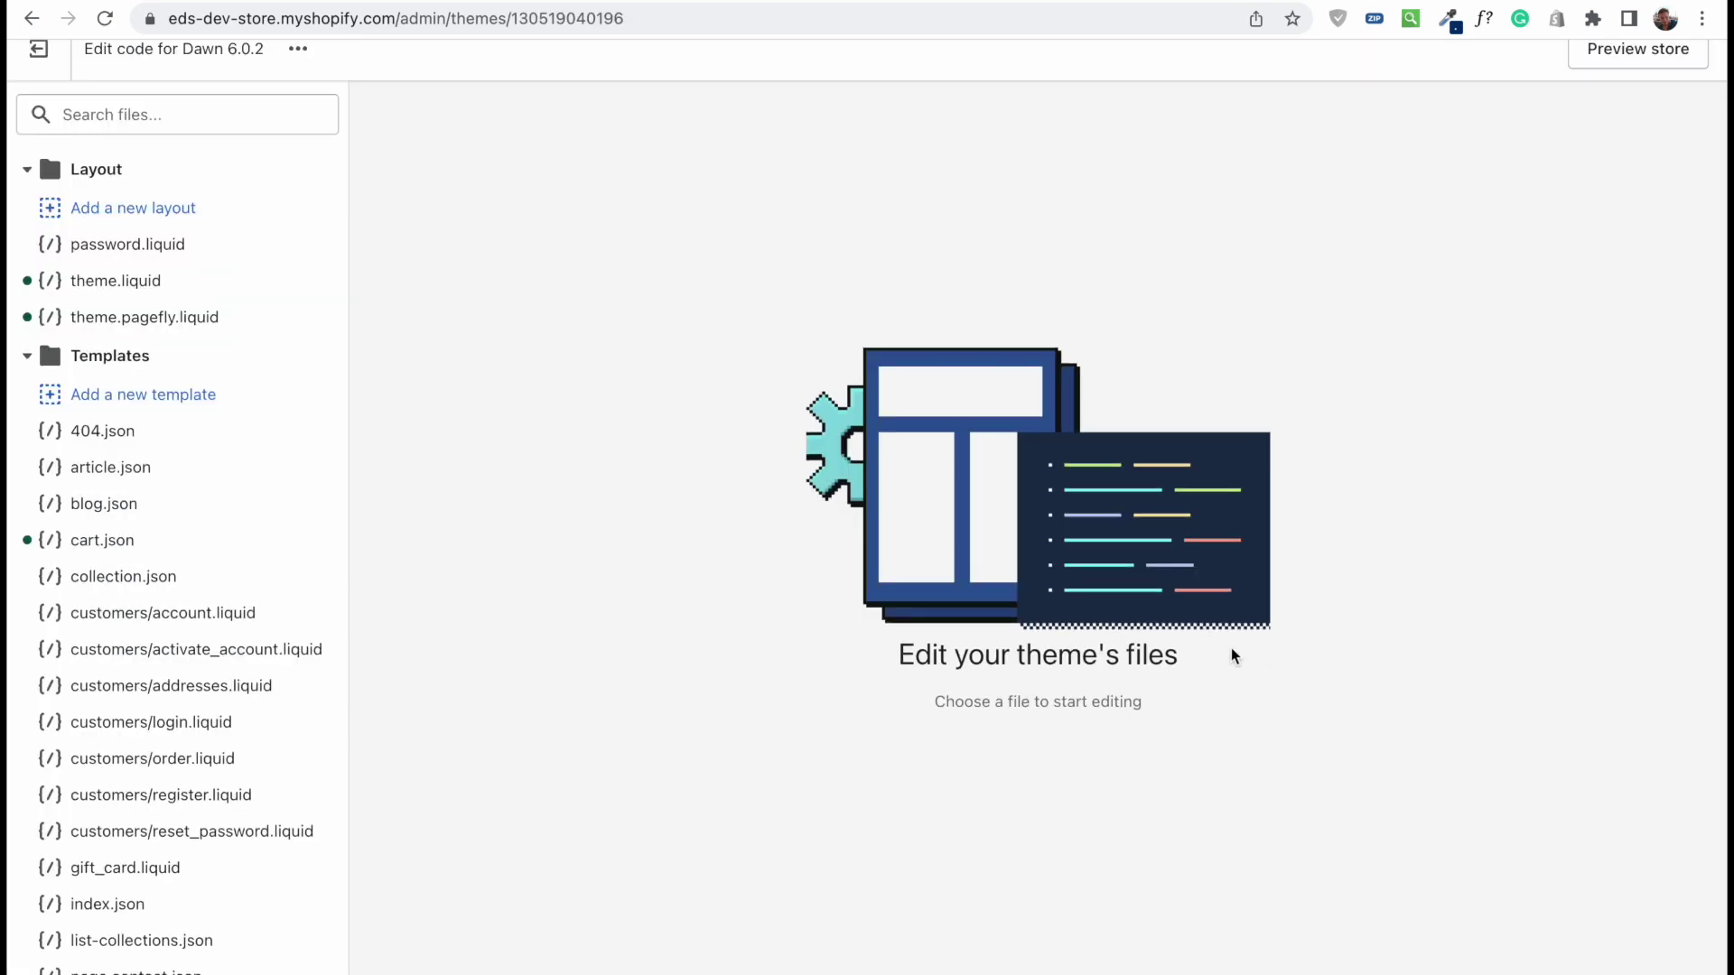
left_click(174, 118)
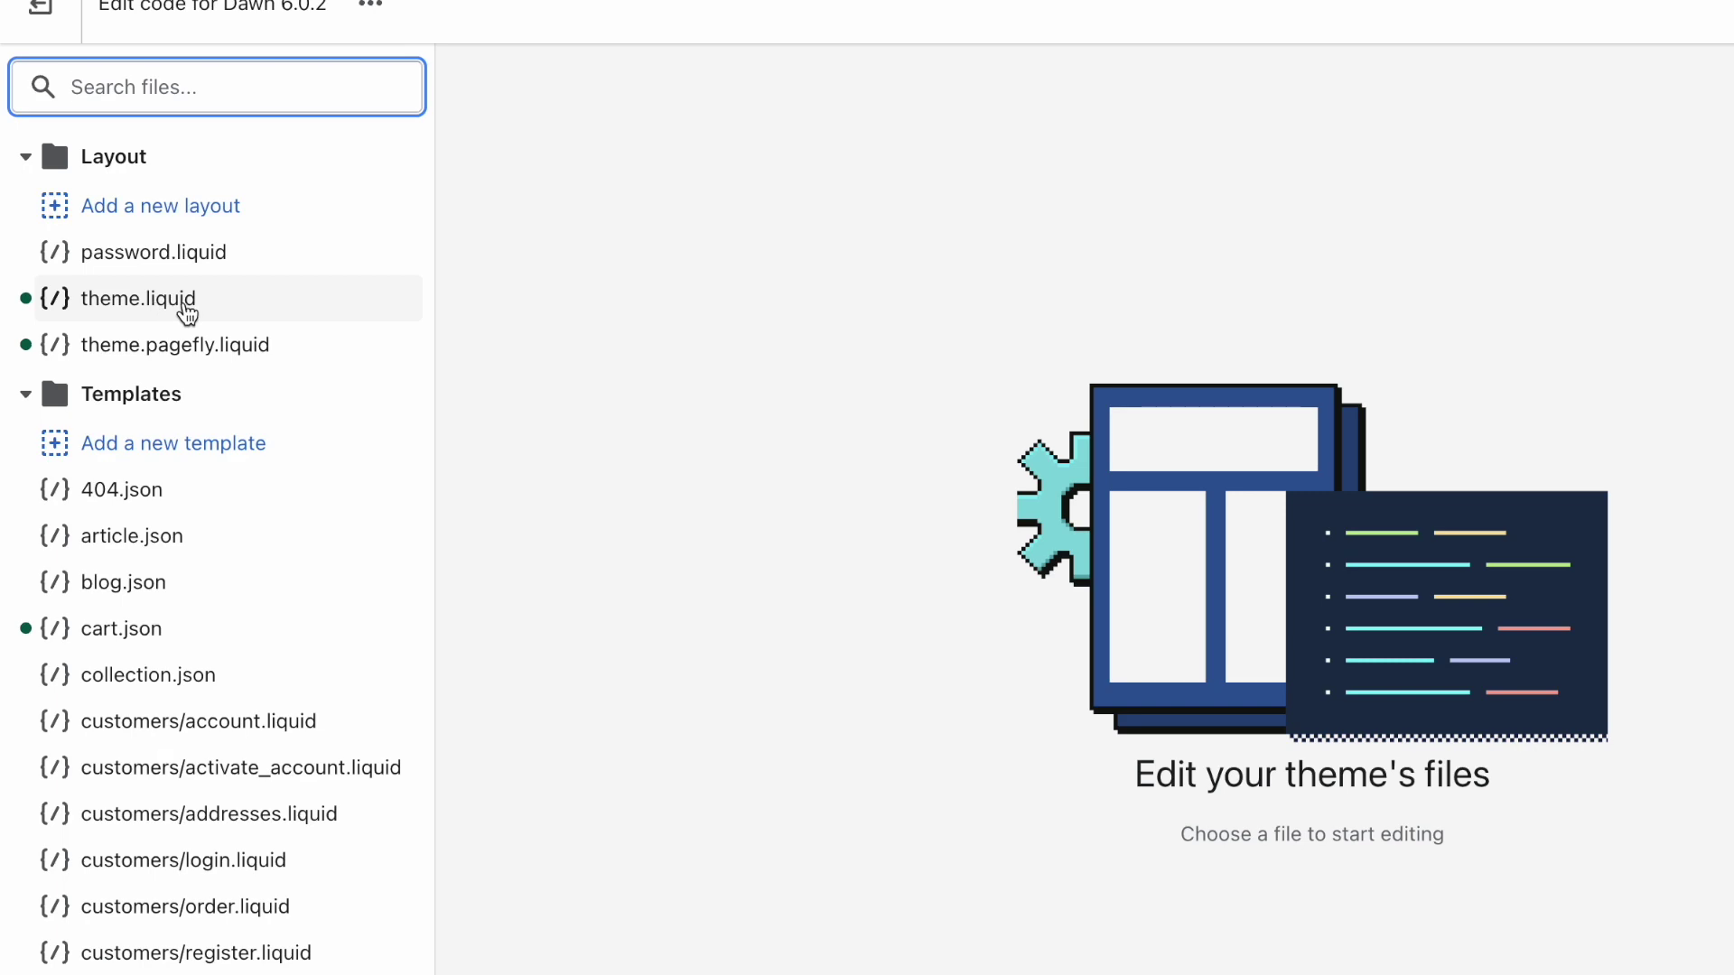
type("theme")
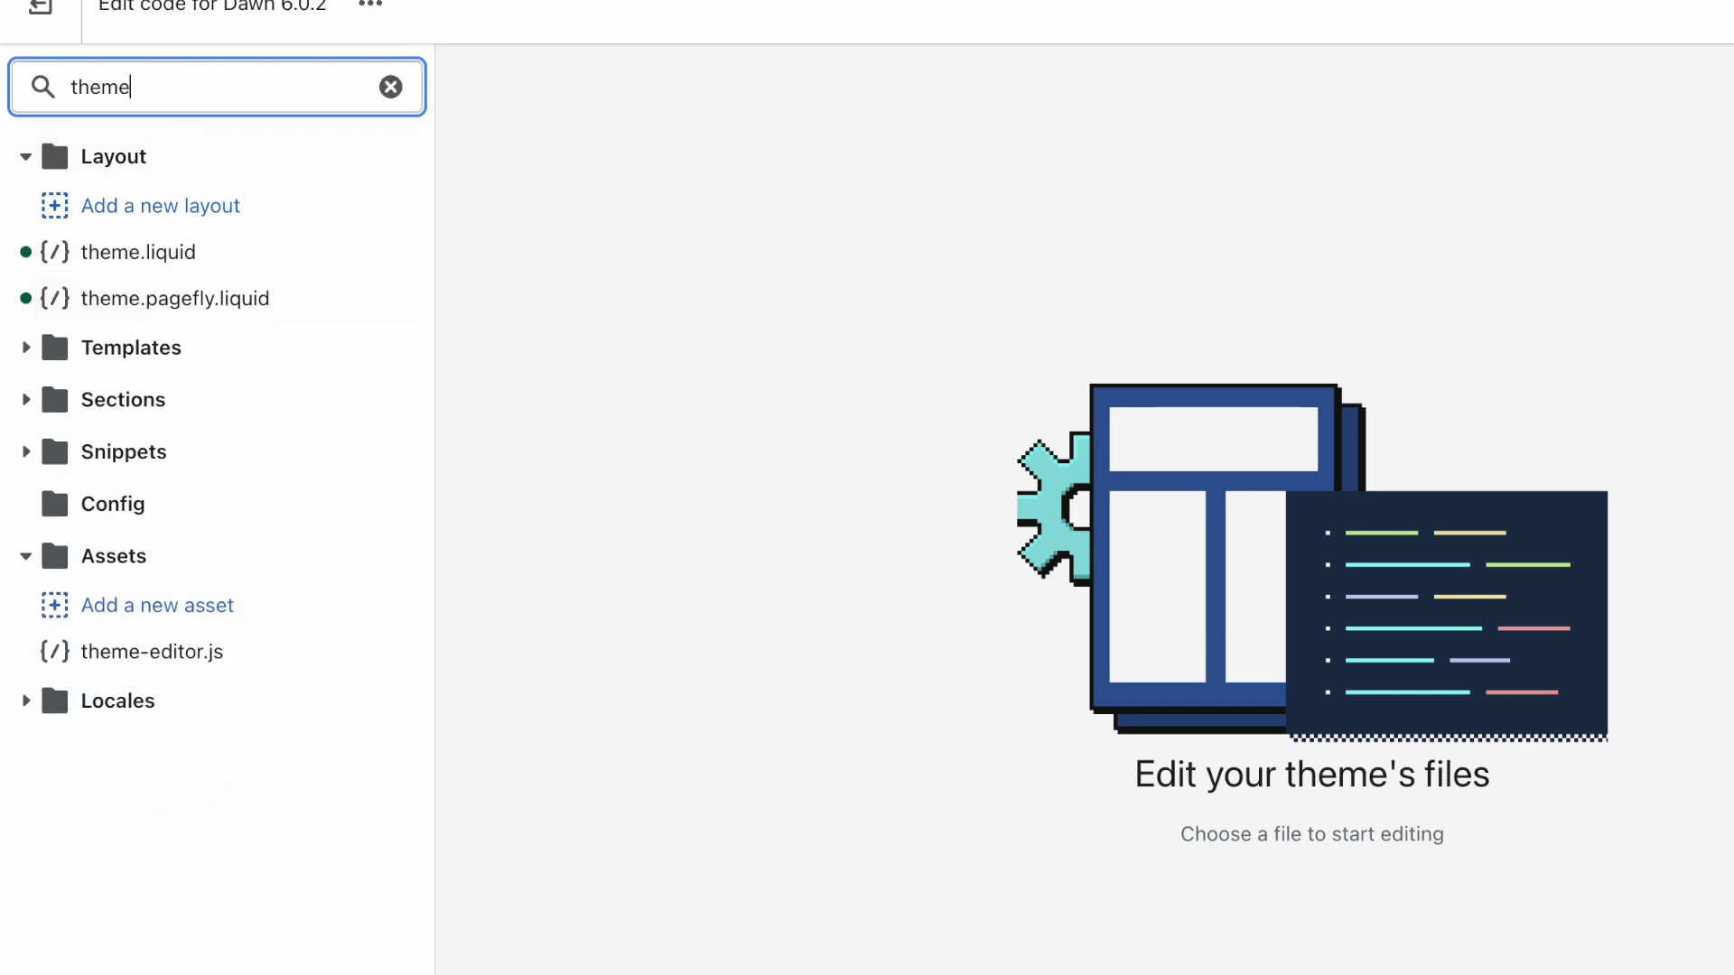
left_click(159, 264)
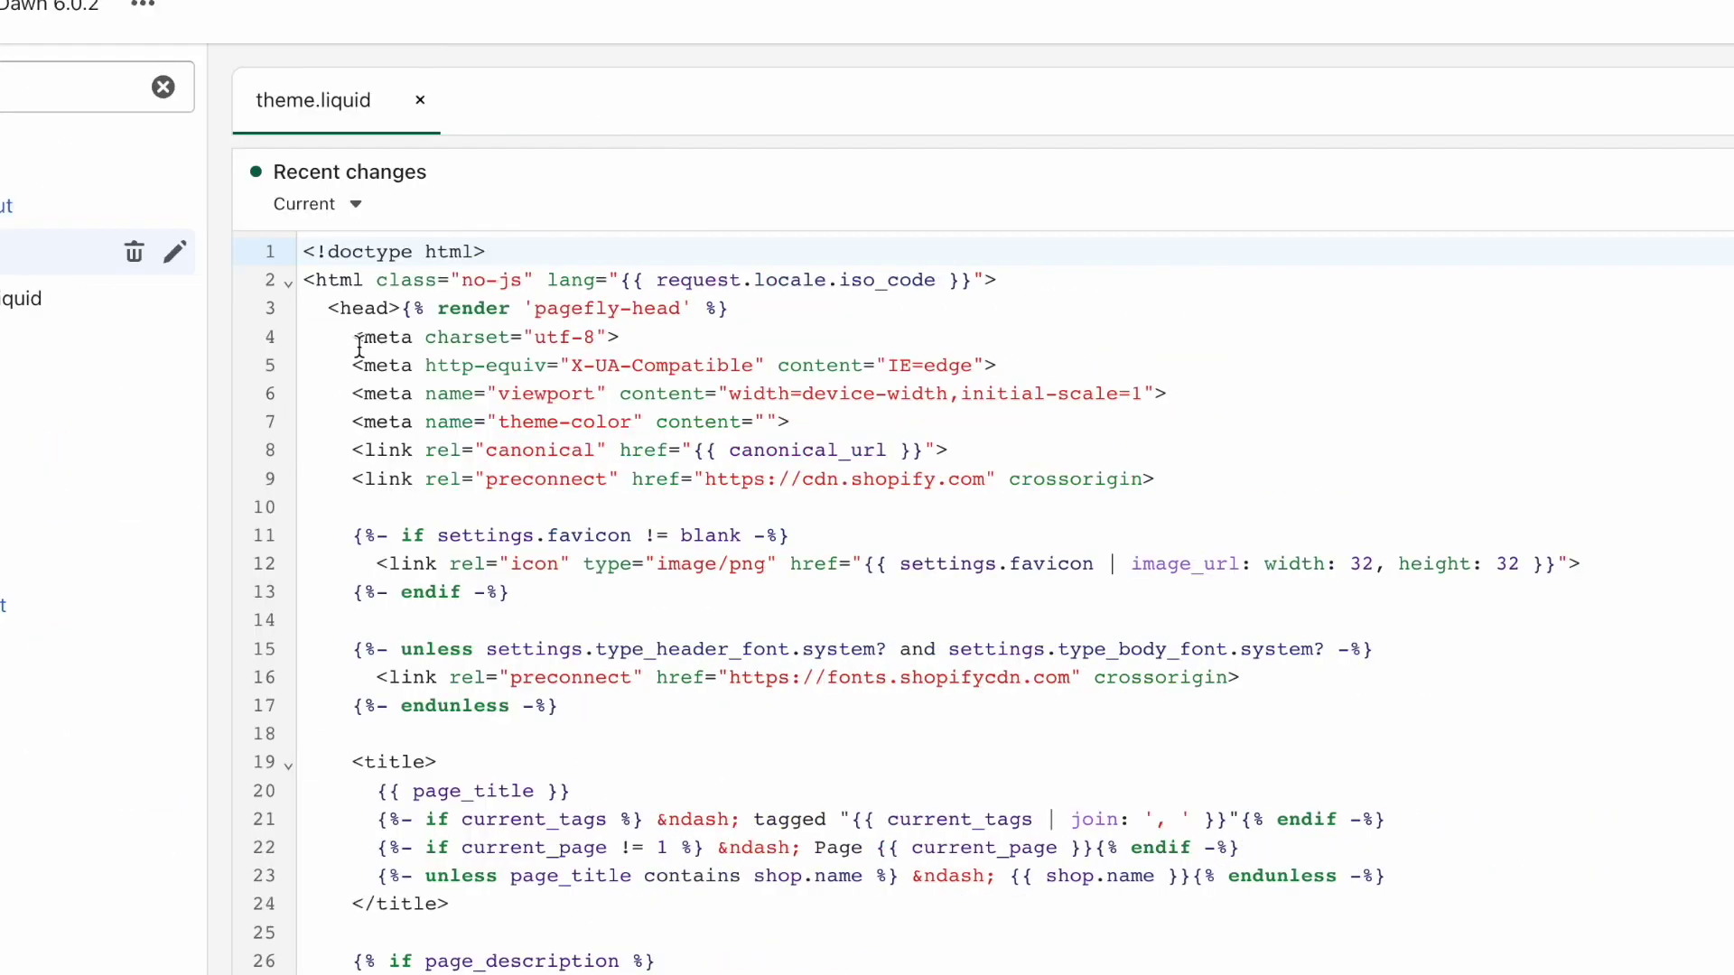
- Insert the copied google-site-verification meta tag with its token below the theme-color meta tag in the head of theme.liquid, and save the file
double_click(584, 336)
left_click(335, 309)
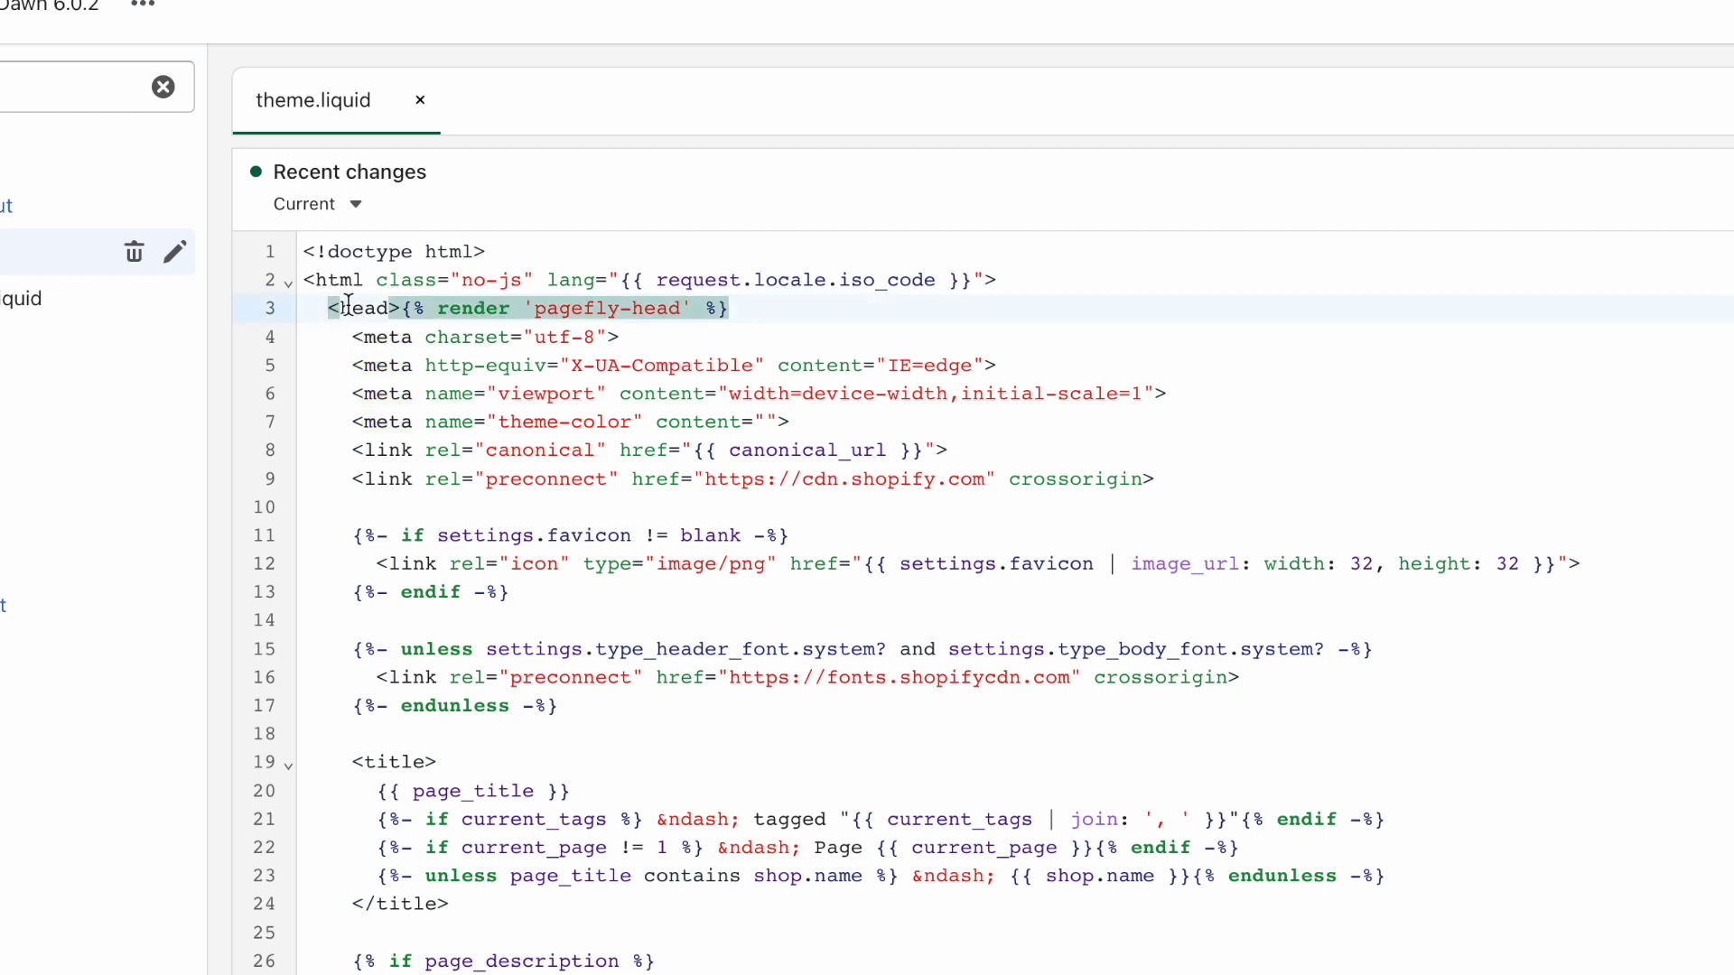
left_click(412, 422)
left_click(846, 418)
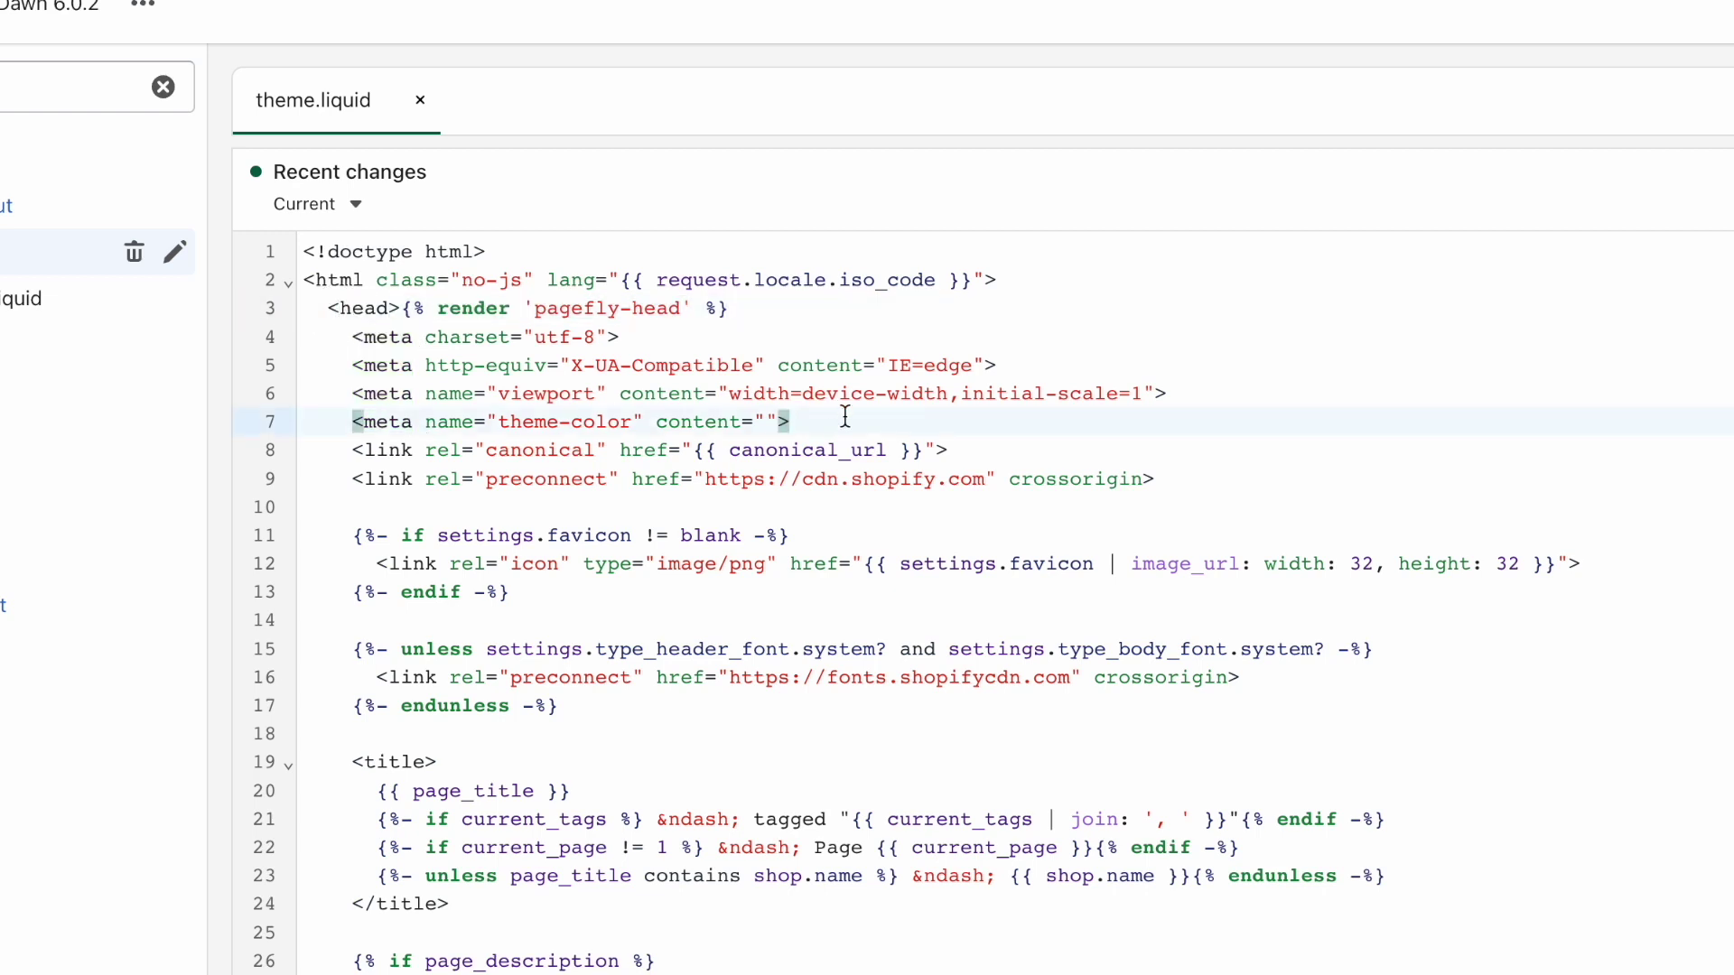
key("Return")
type("<meta name=\"google-site-verification\" content=\"qytPQmhDkMwMYAI1OzAoV4aCQrw7nRbwfypvPN66NLo\" />")
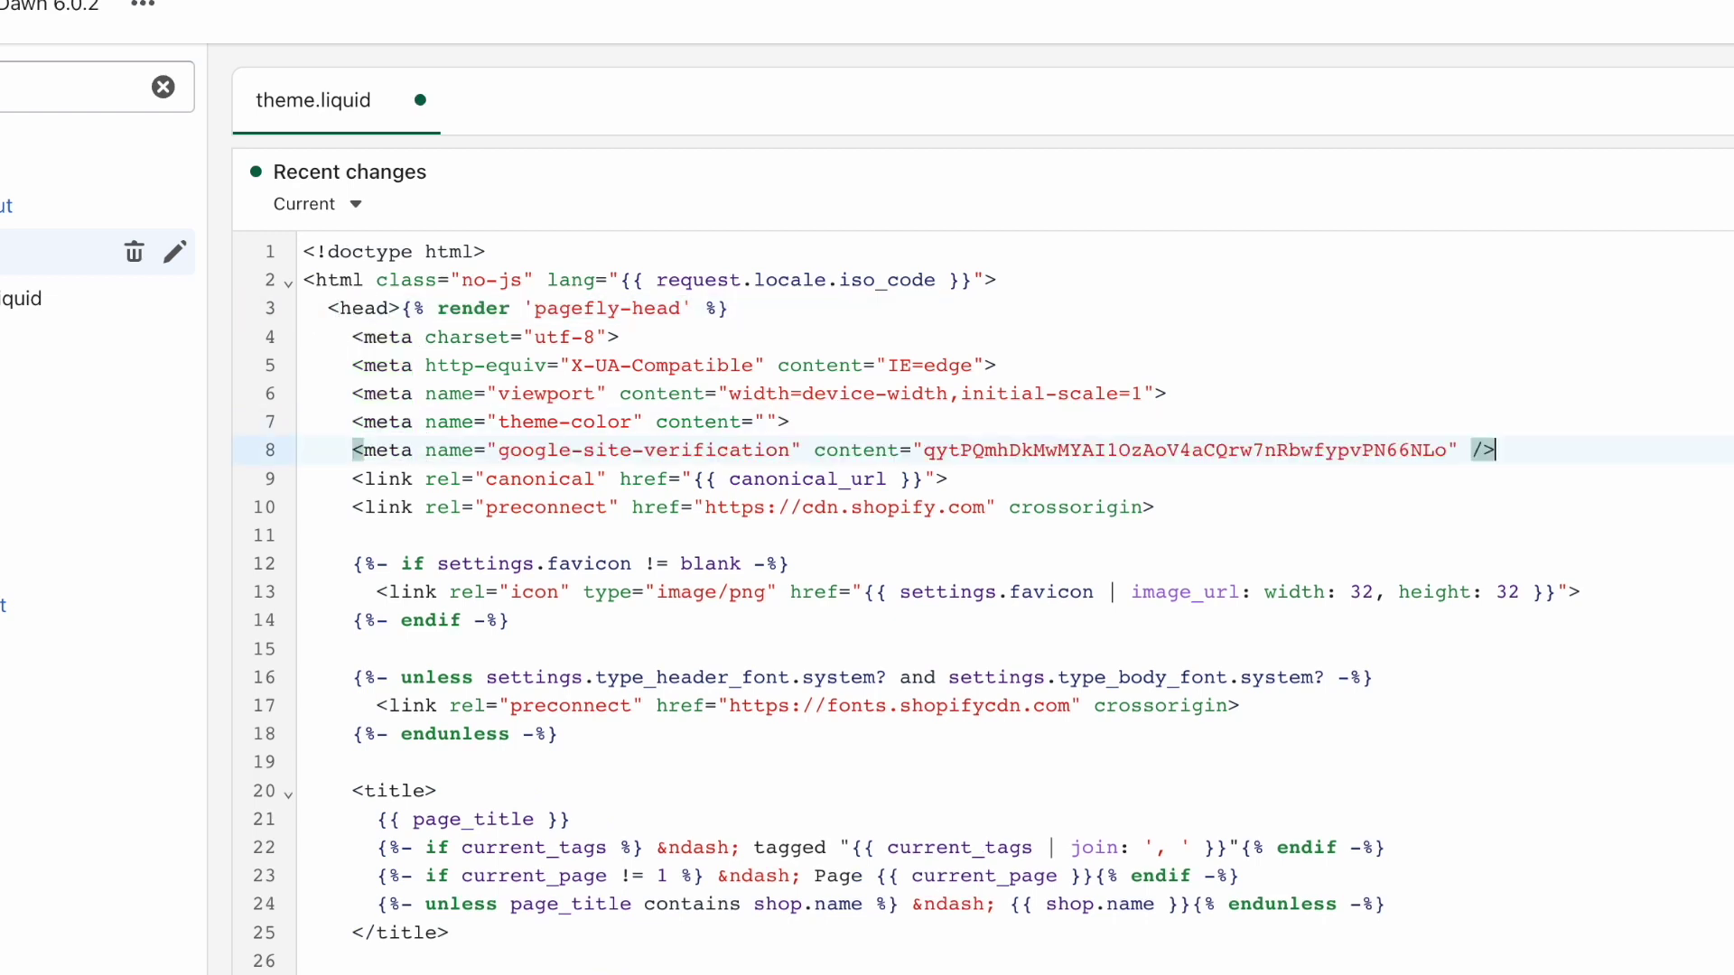
key("ctrl+s")
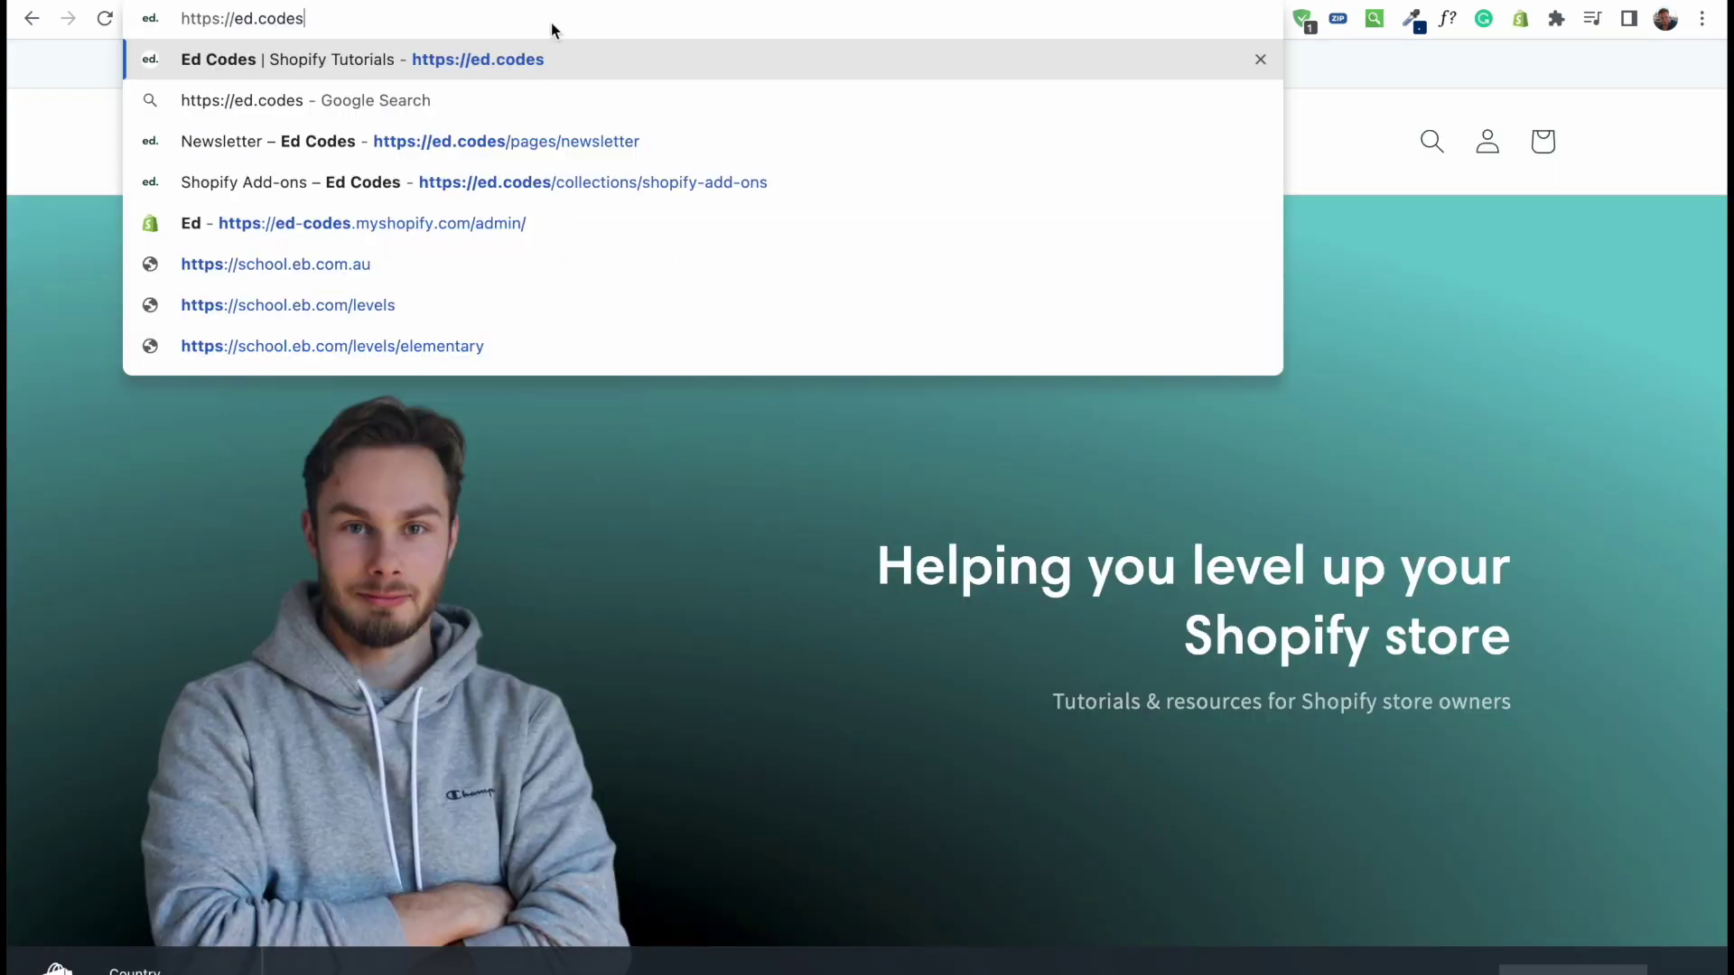
key("Escape")
left_click(551, 22)
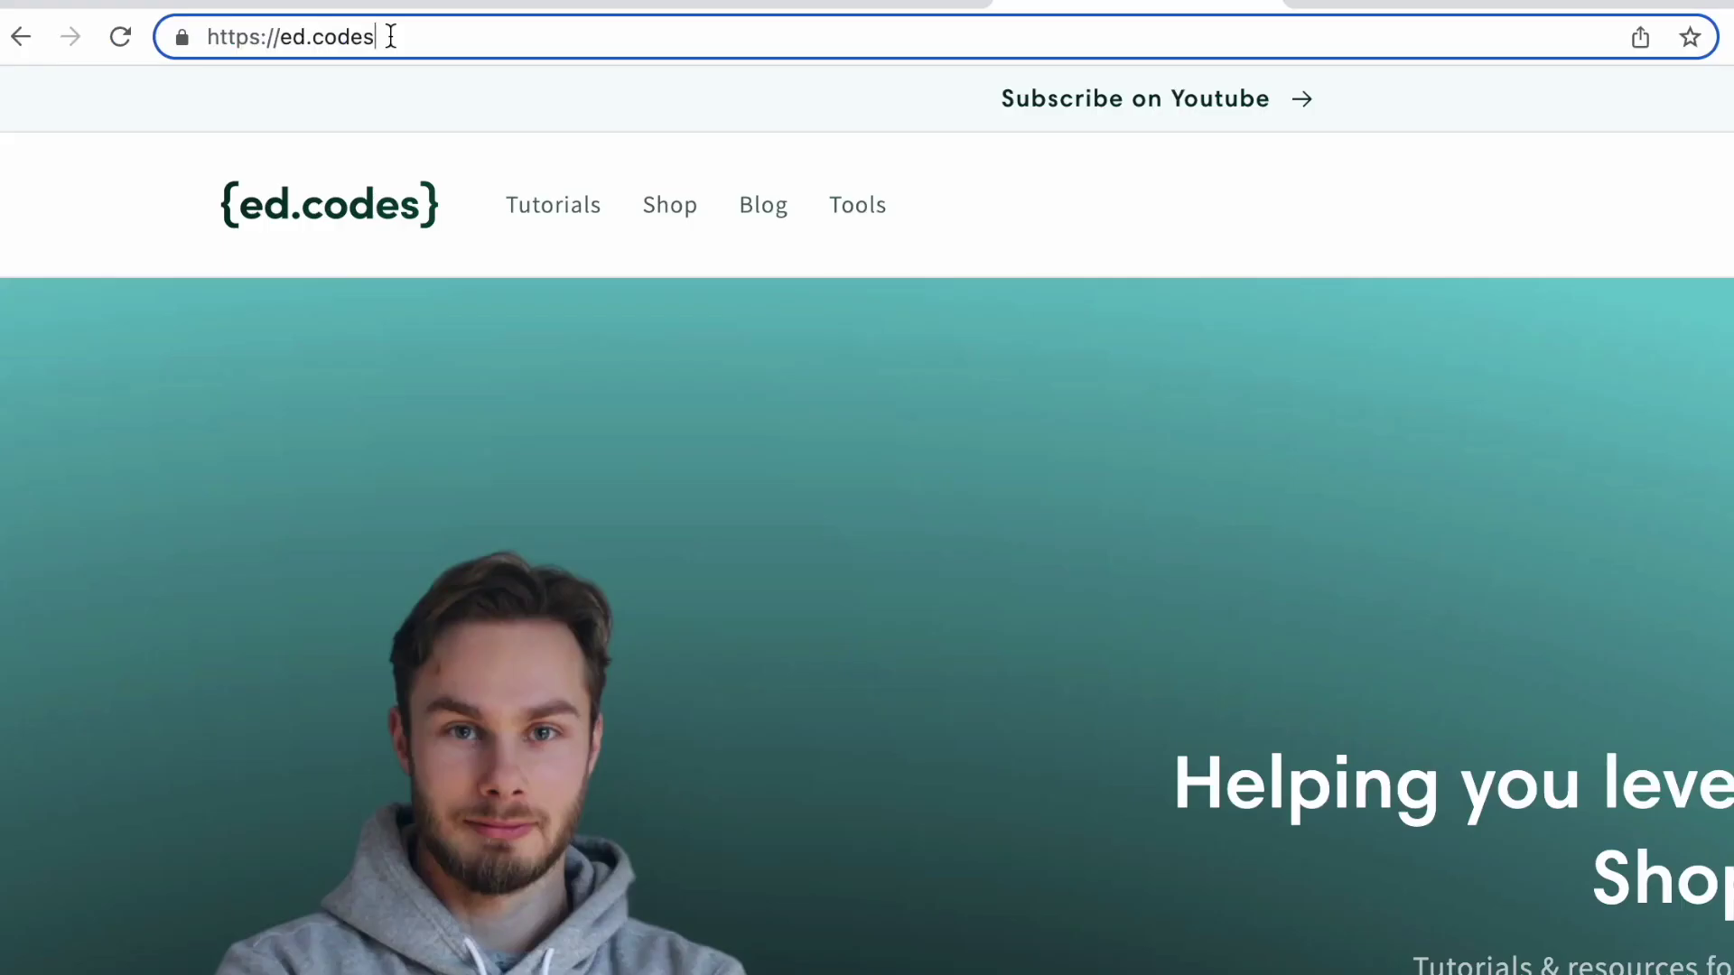
type("/site")
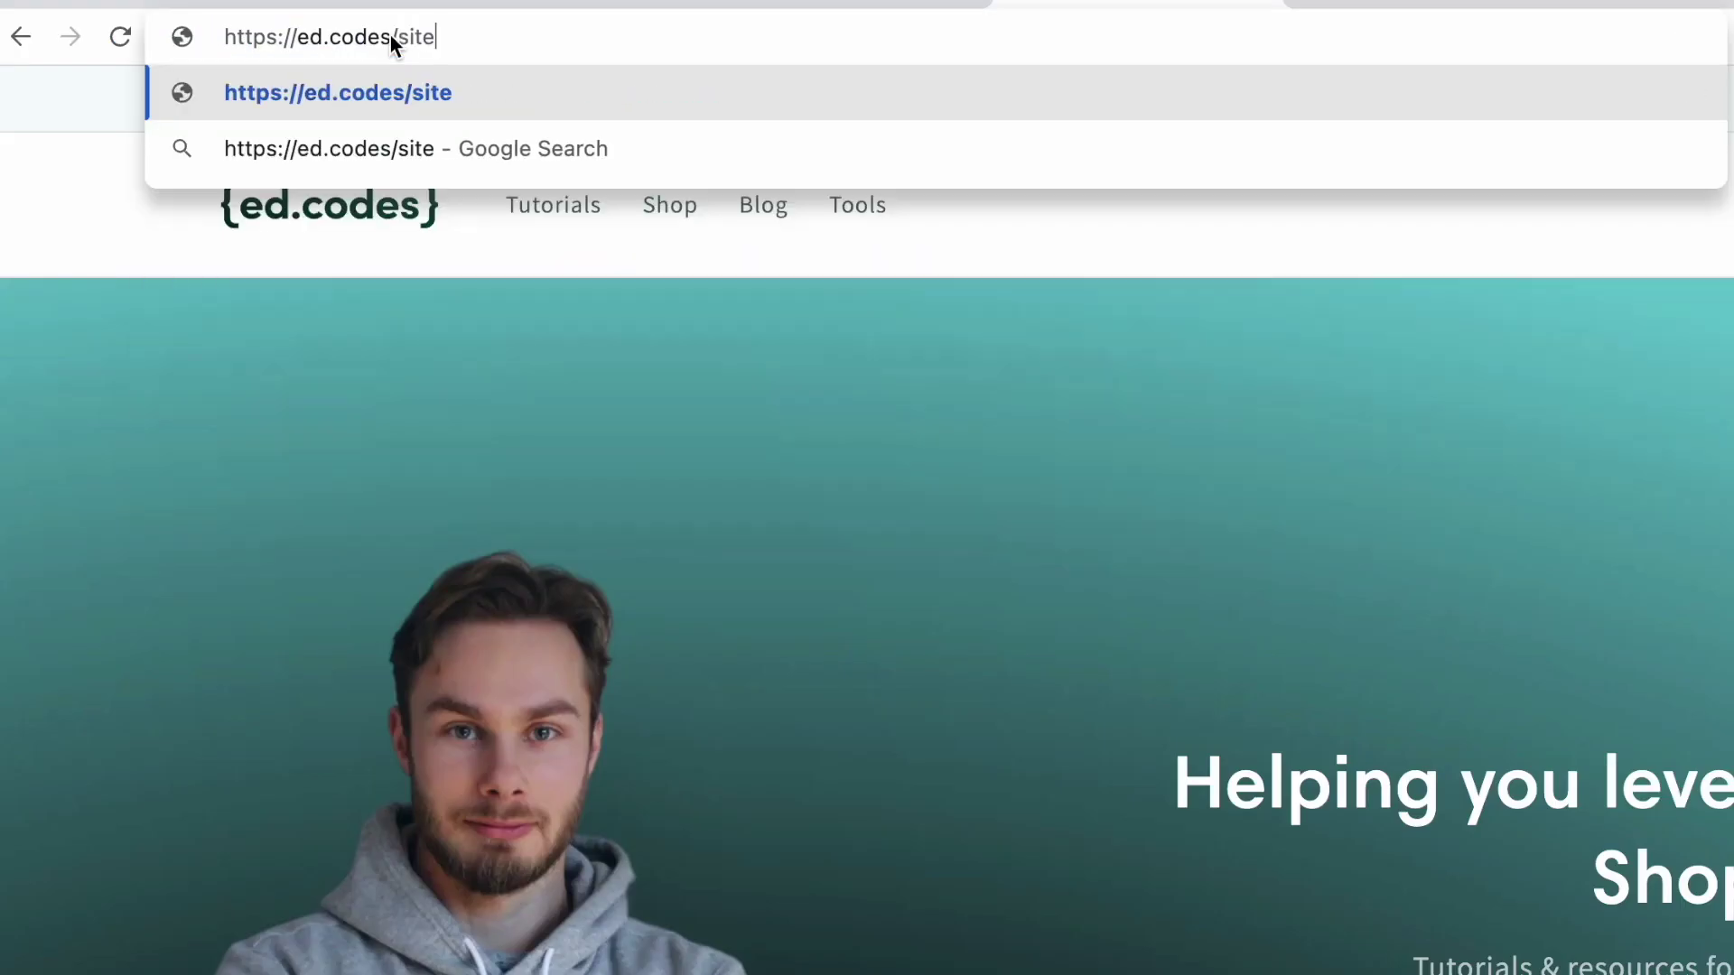
type("map.xml")
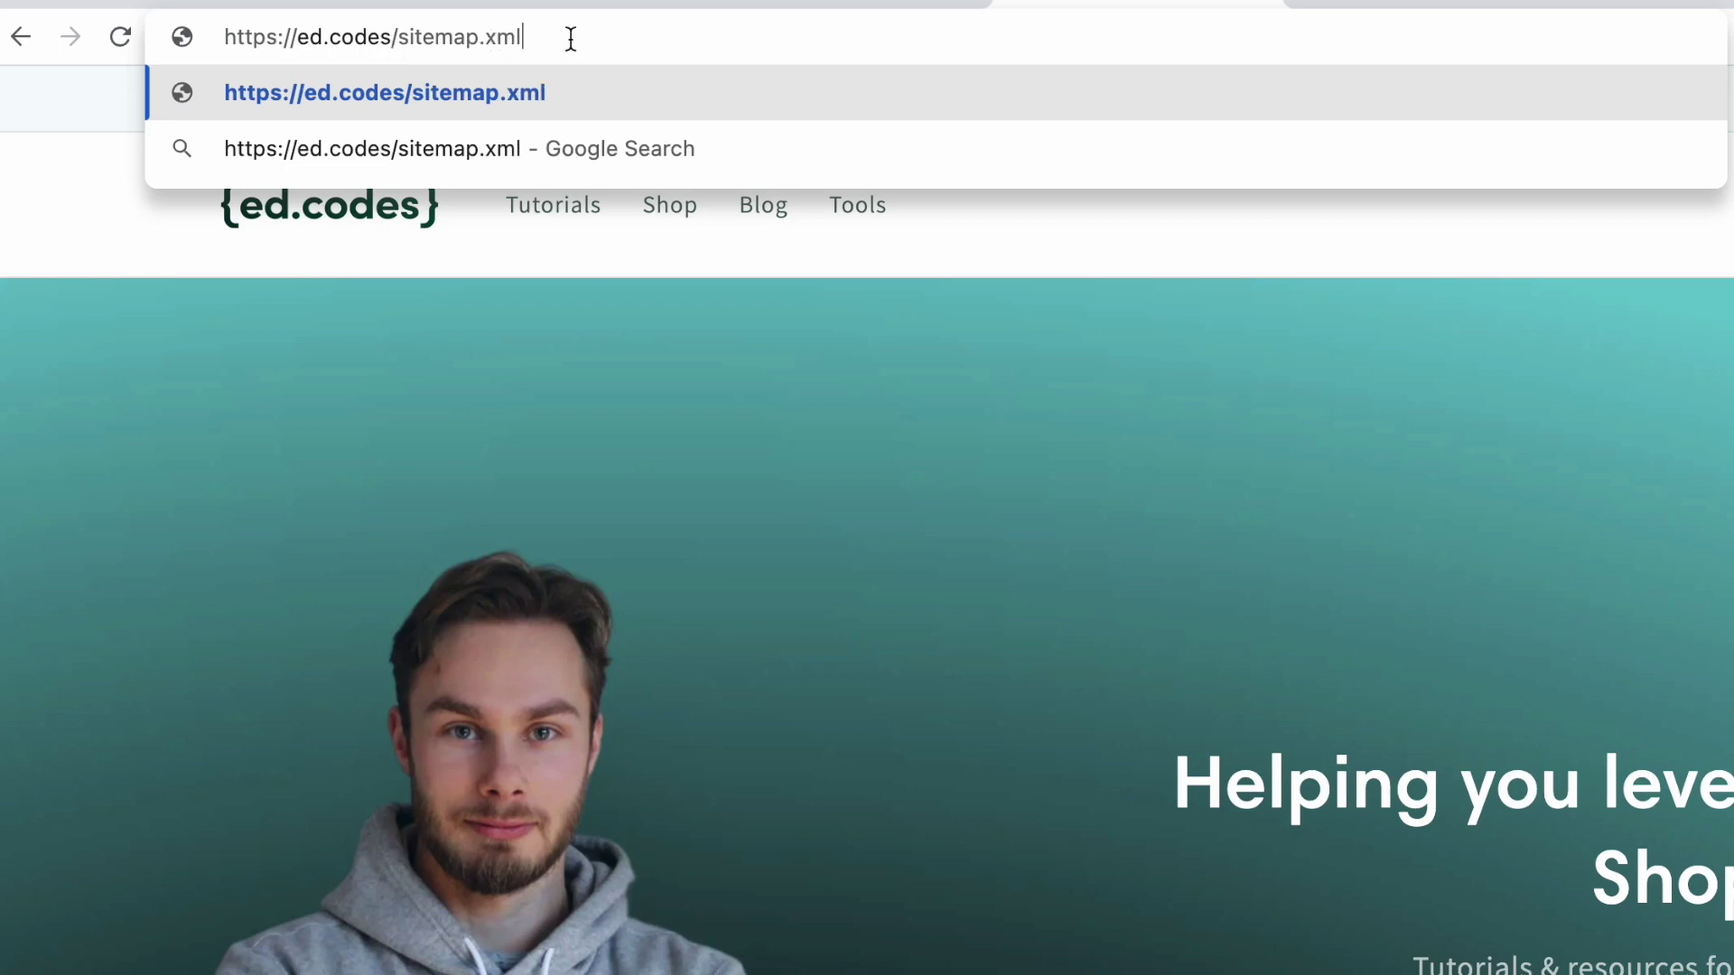
key("Return")
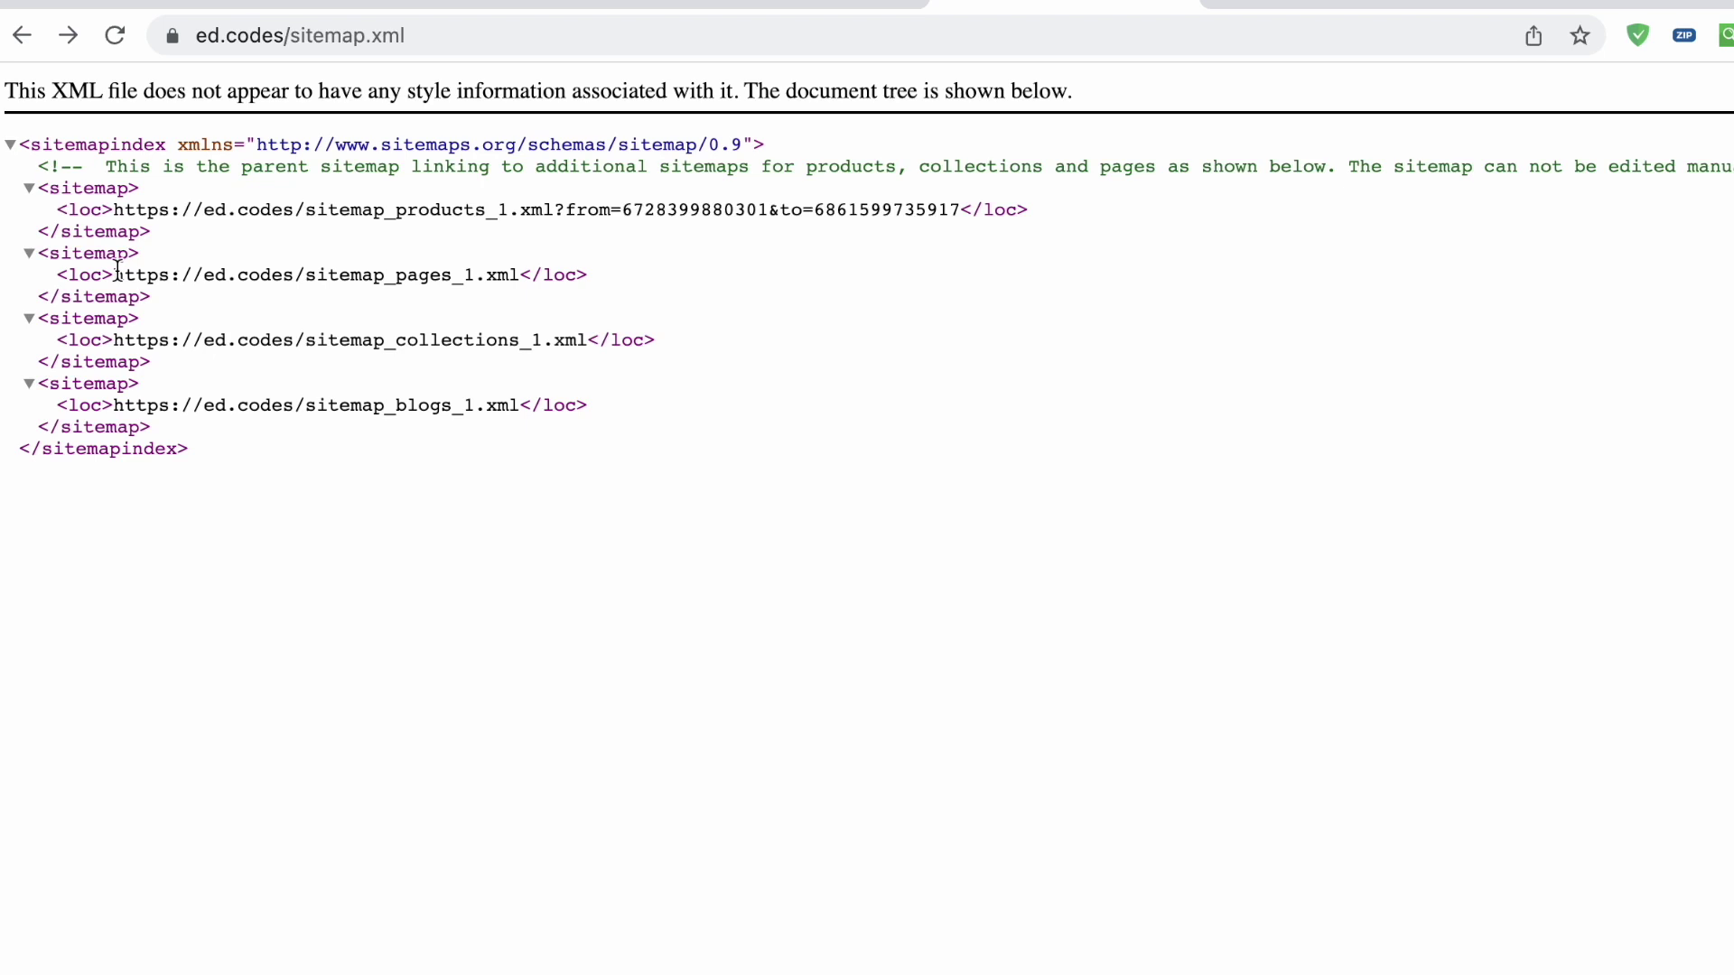
- Open the sitemap_pages_1.xml address listed in the sitemap index, examine its page URLs and return to the index
left_click_drag(117, 269, 517, 269)
key("super+c")
left_click(417, 34)
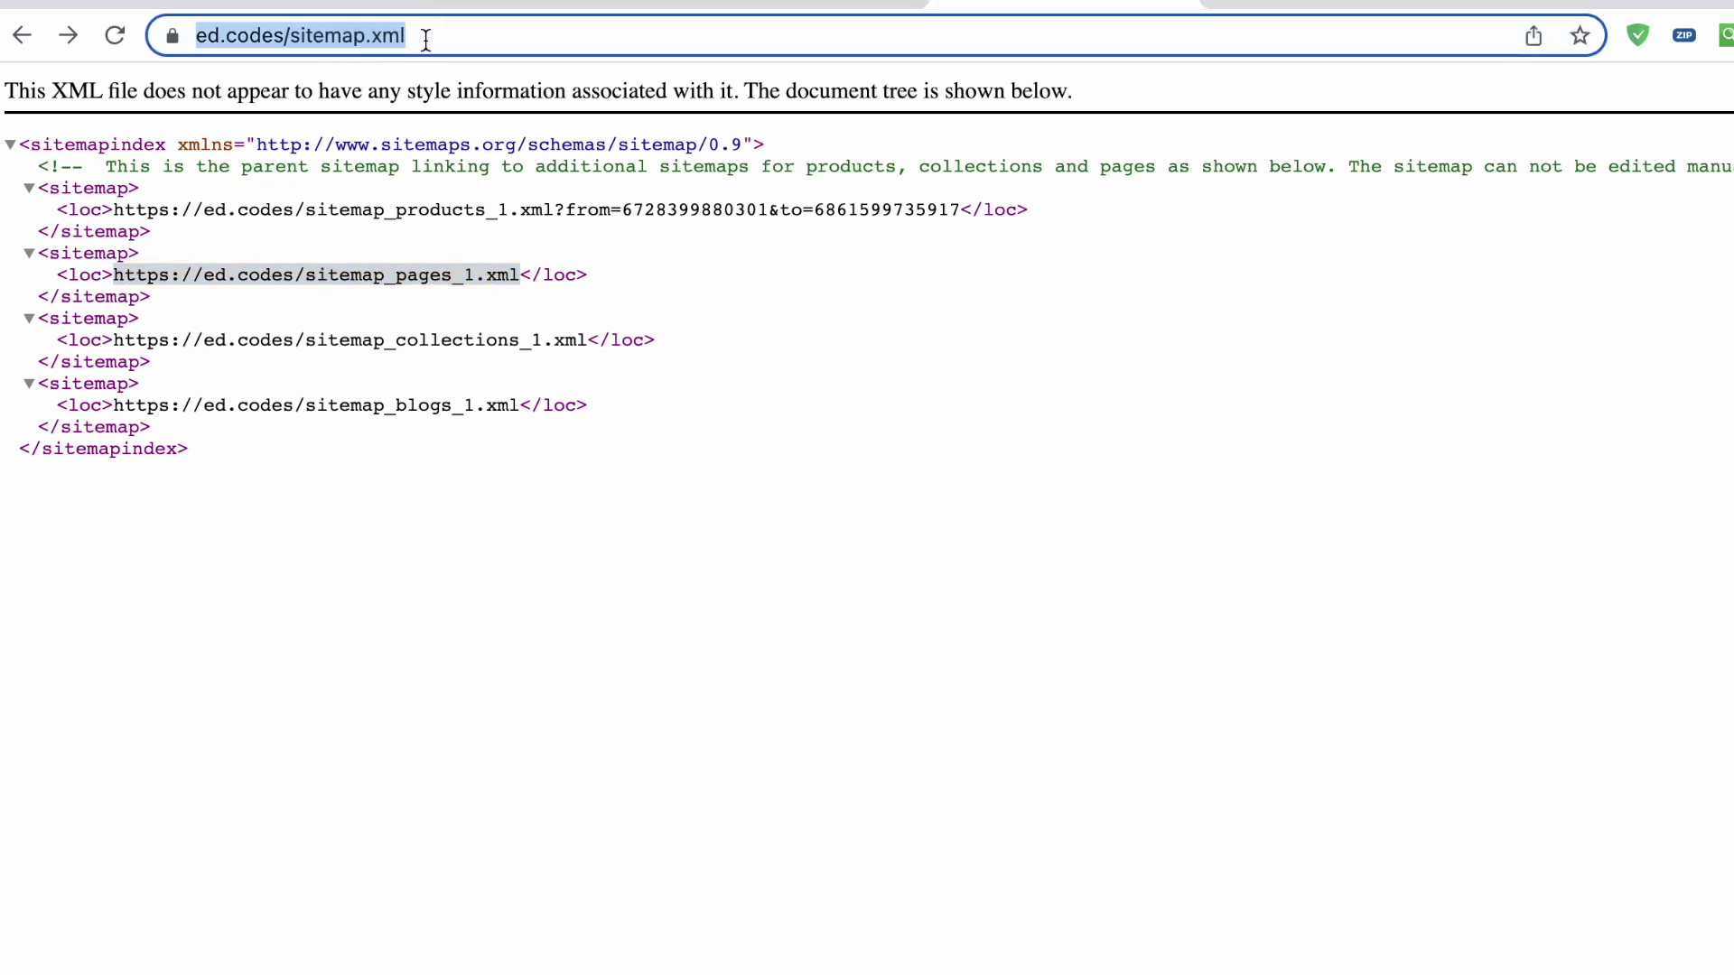
key("super+v")
key("Return")
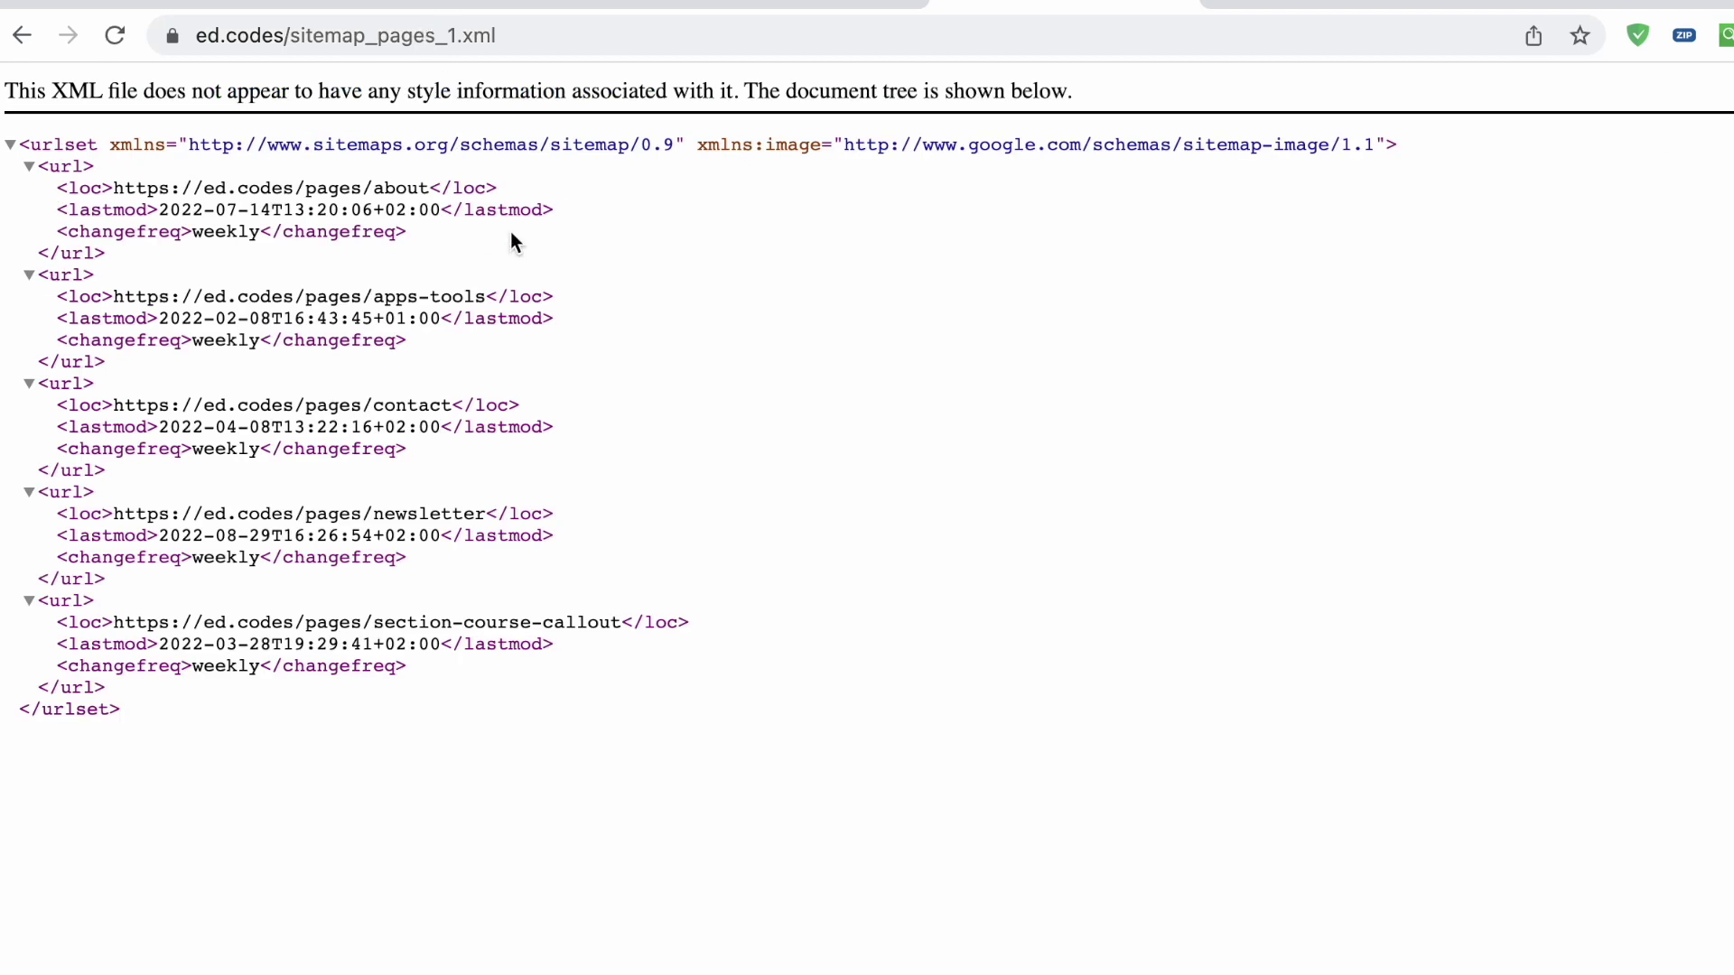
left_click_drag(182, 187, 427, 186)
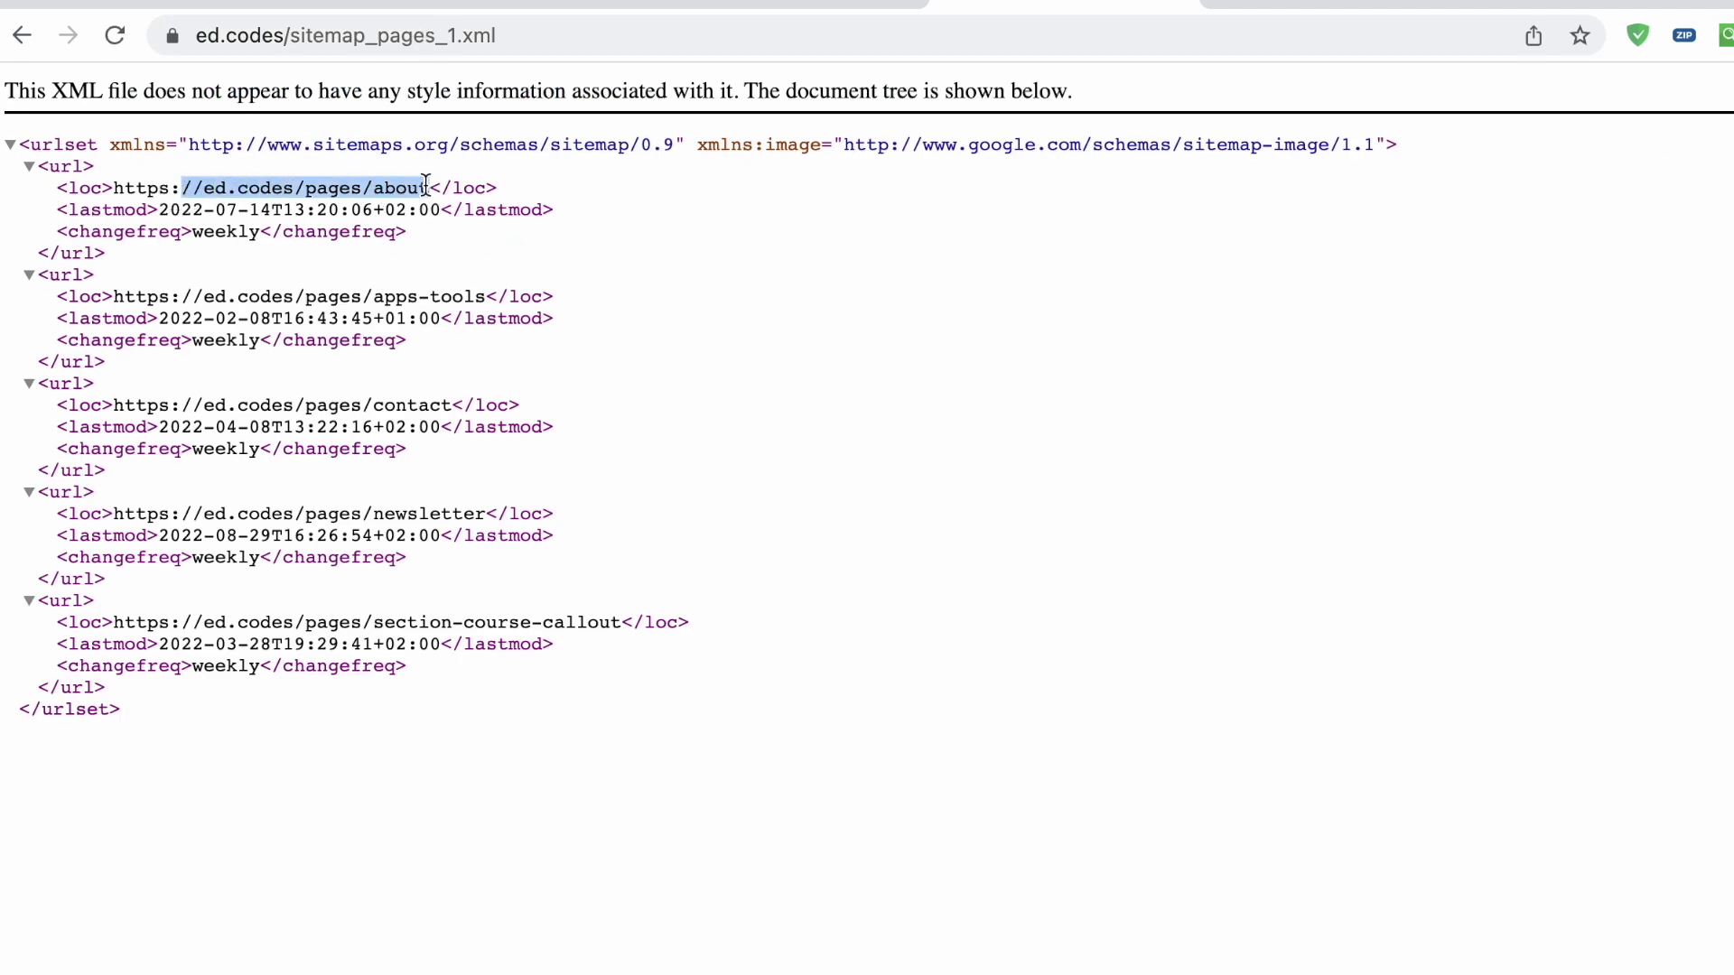
left_click(418, 186)
left_click(23, 38)
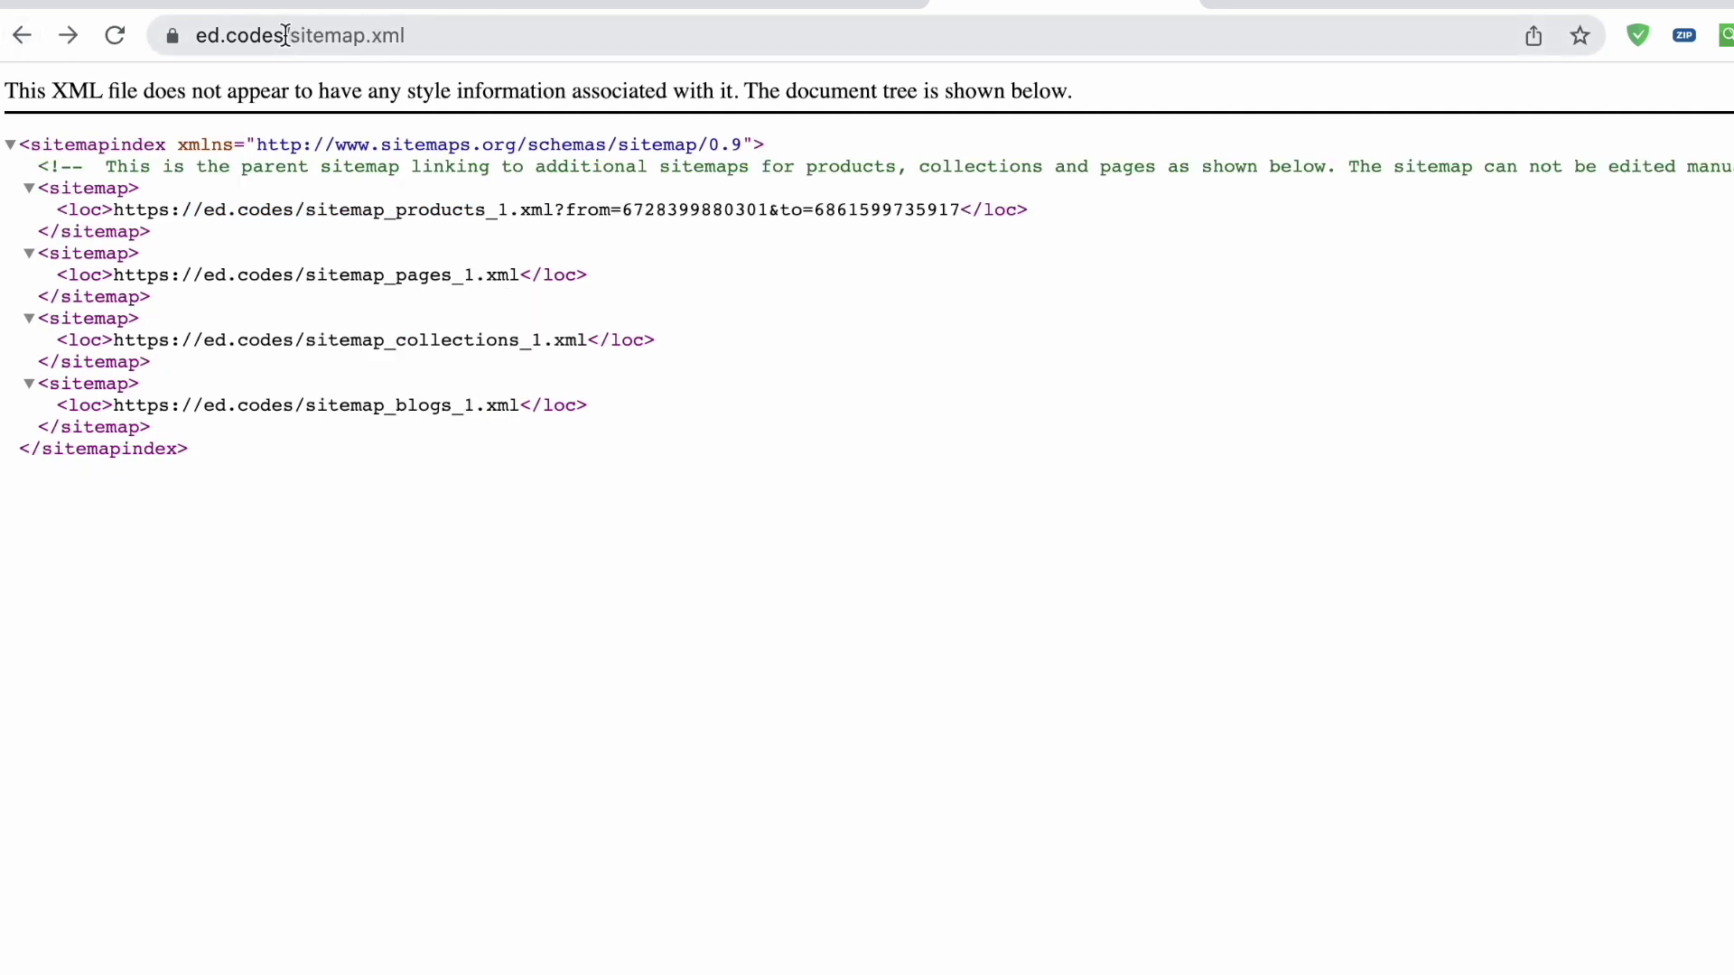
- Examine the /sitemap.xml ending of the address and the products, pages, collections and blogs entries in the index
left_click_drag(285, 35, 522, 35)
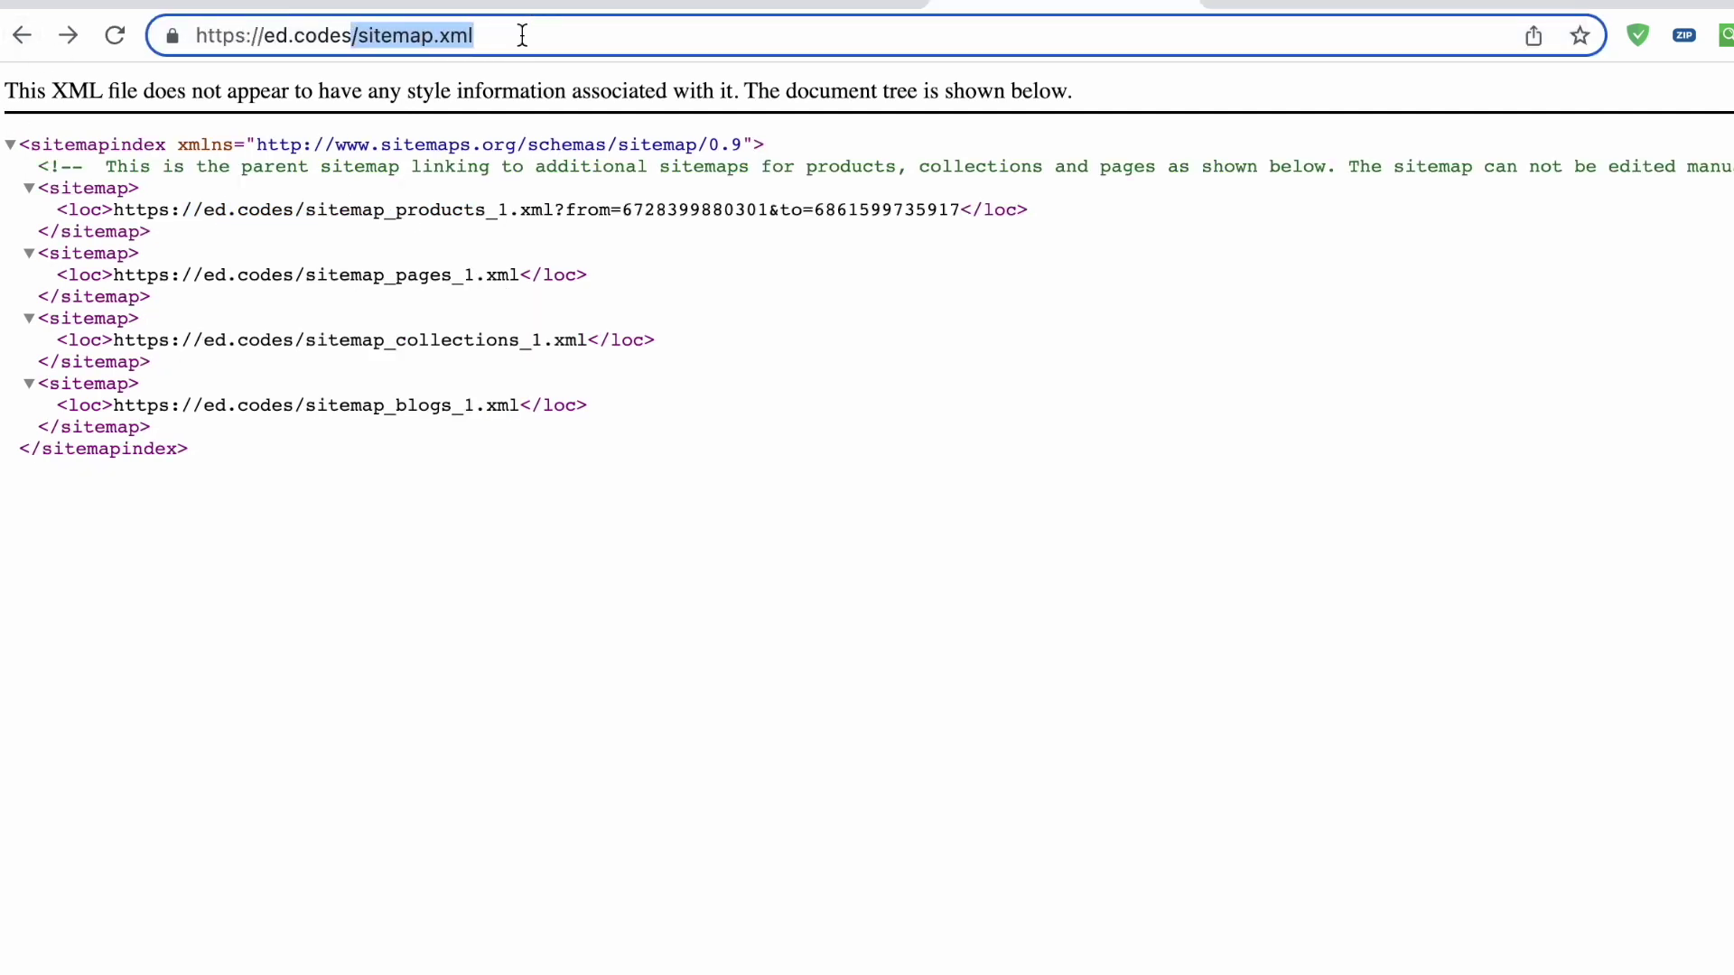
left_click_drag(135, 210, 778, 210)
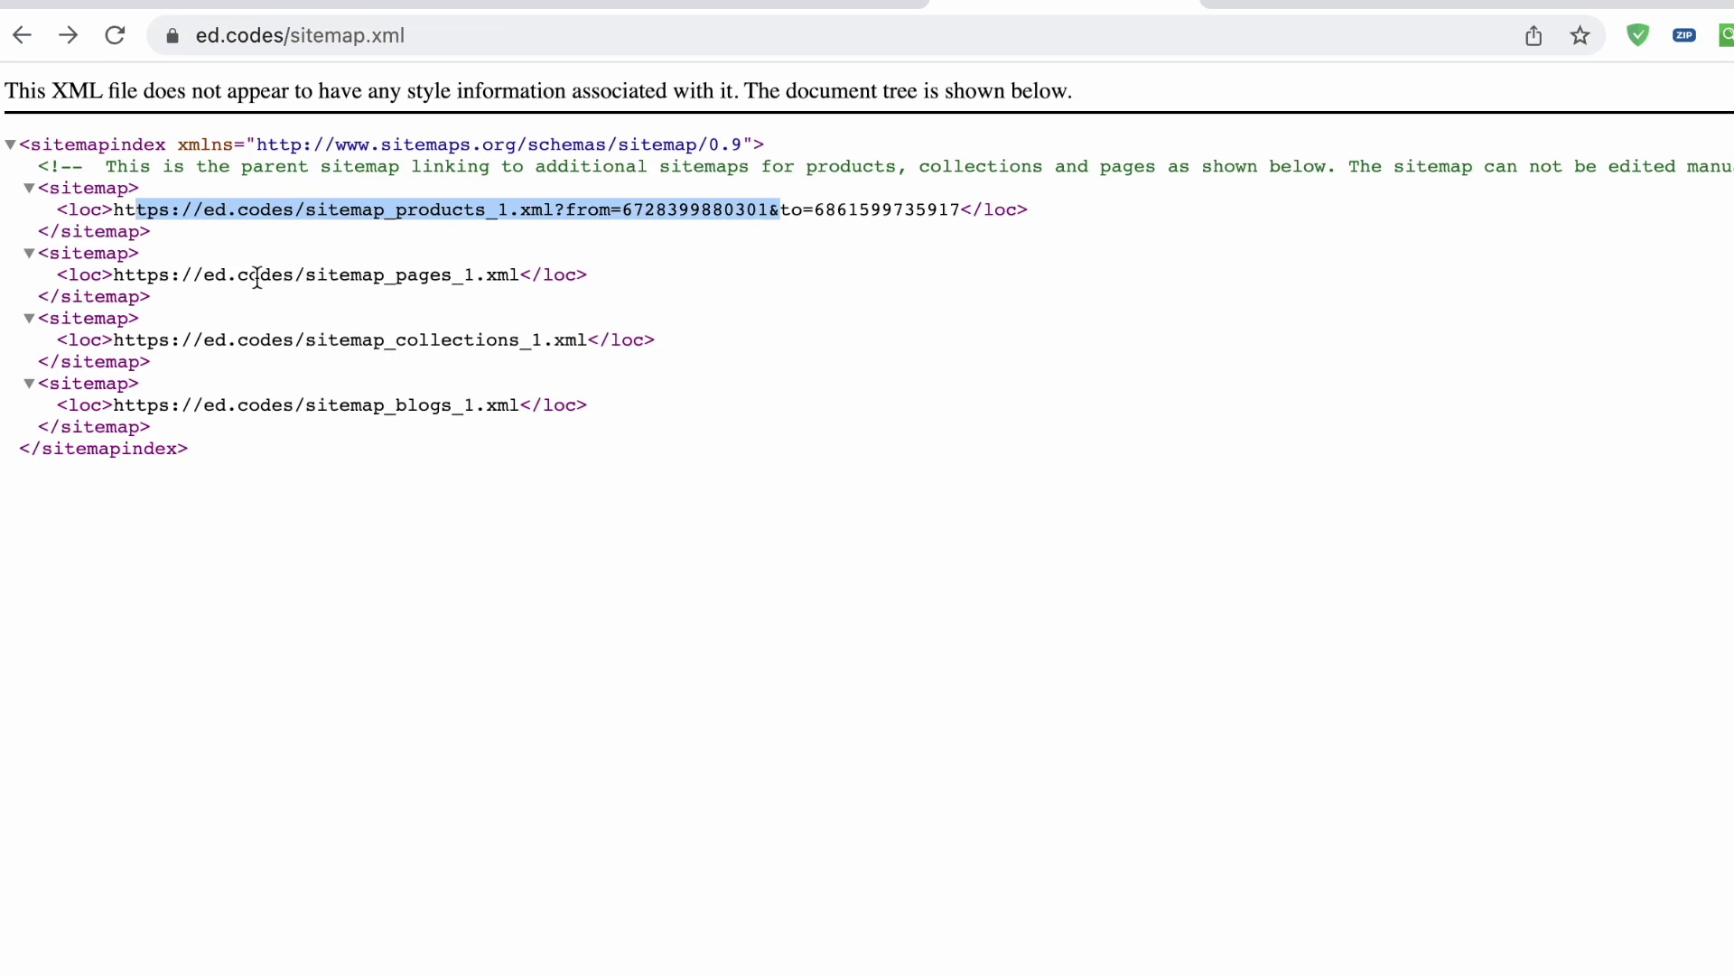
left_click(437, 277)
left_click_drag(204, 339, 572, 341)
left_click(419, 388)
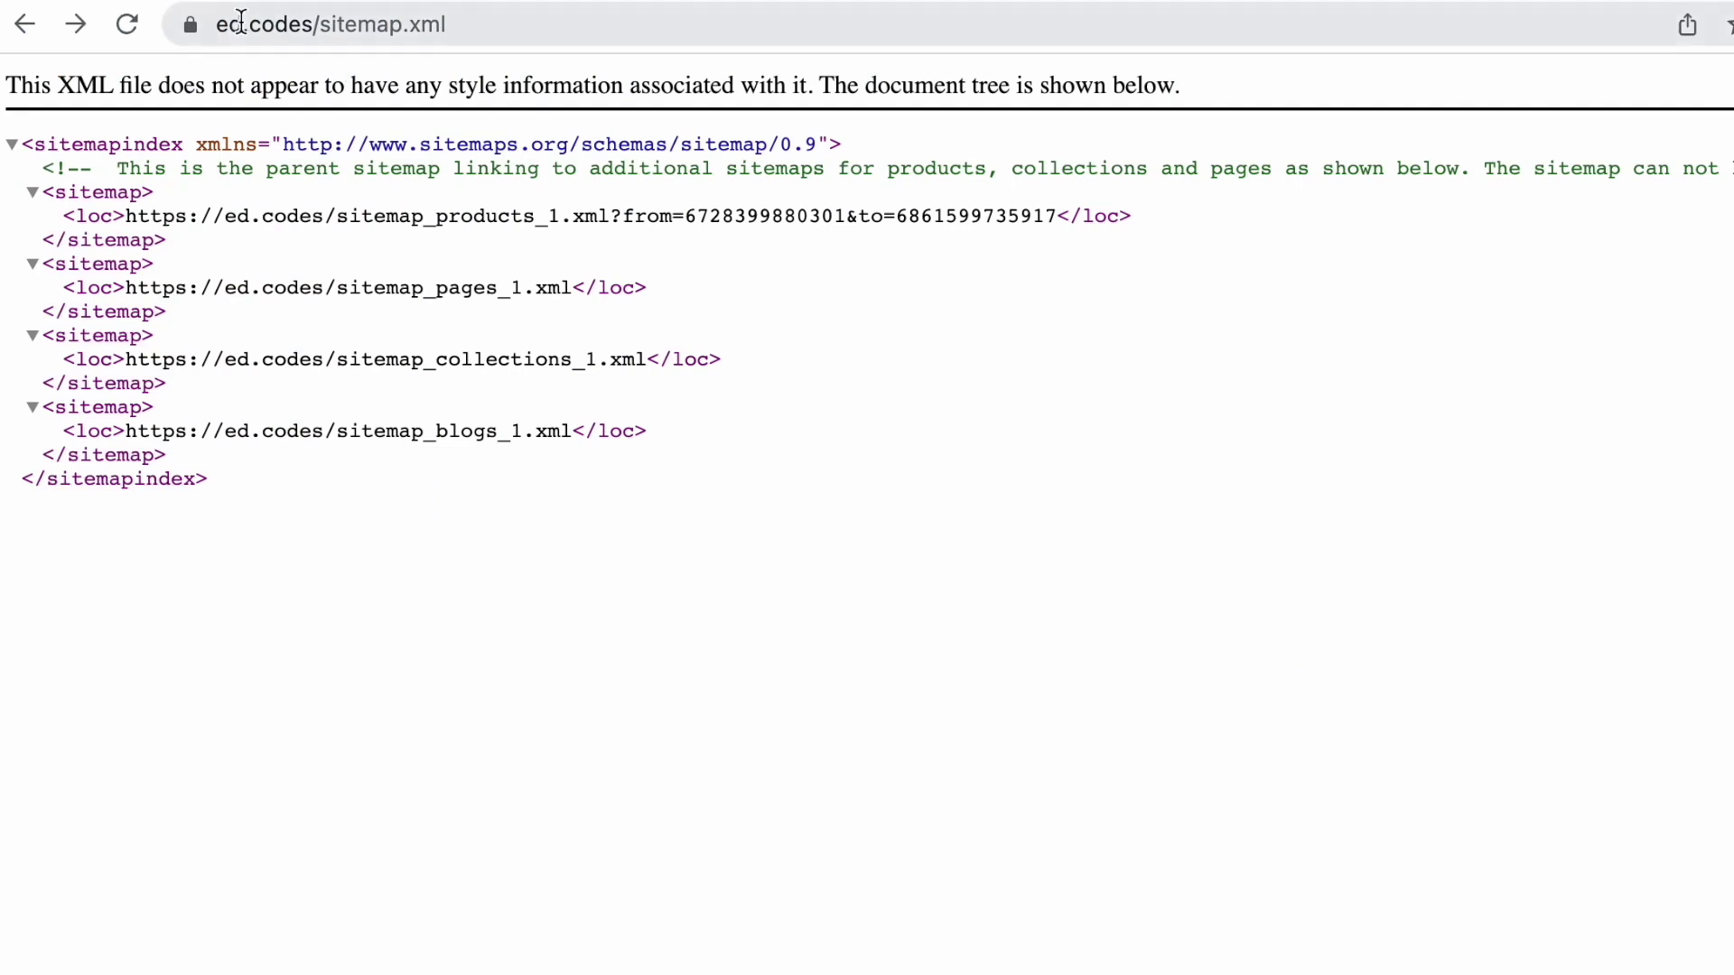
left_click(237, 20)
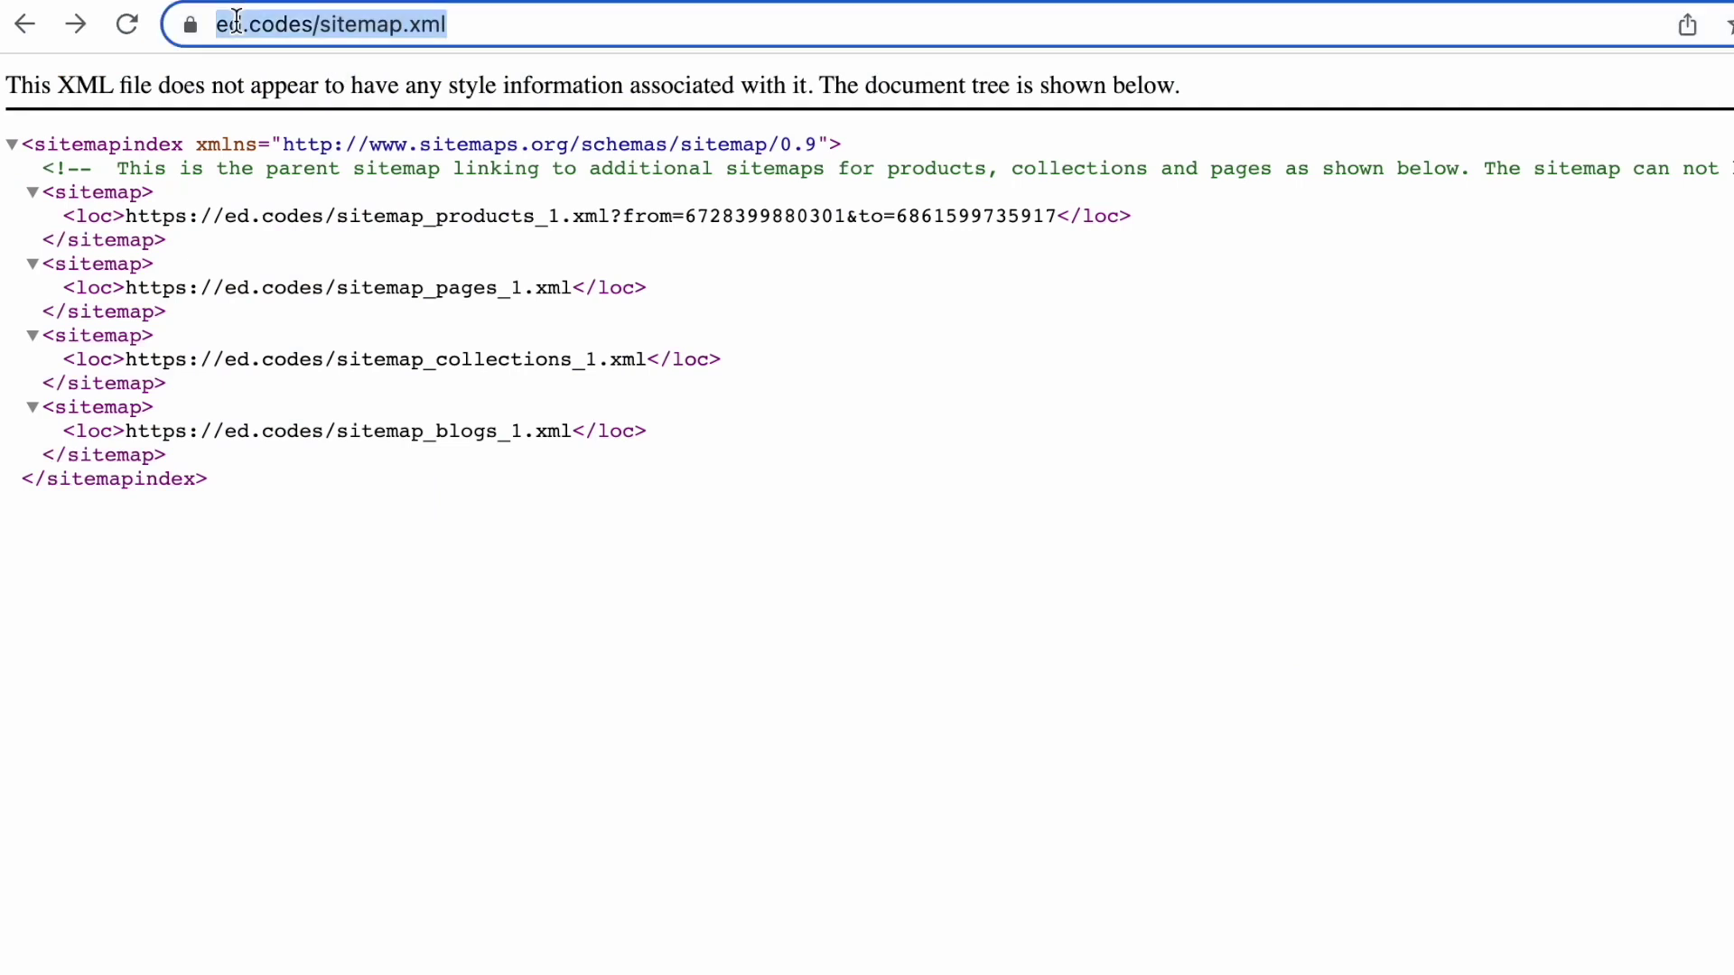
left_click(237, 20)
triple_click(275, 20)
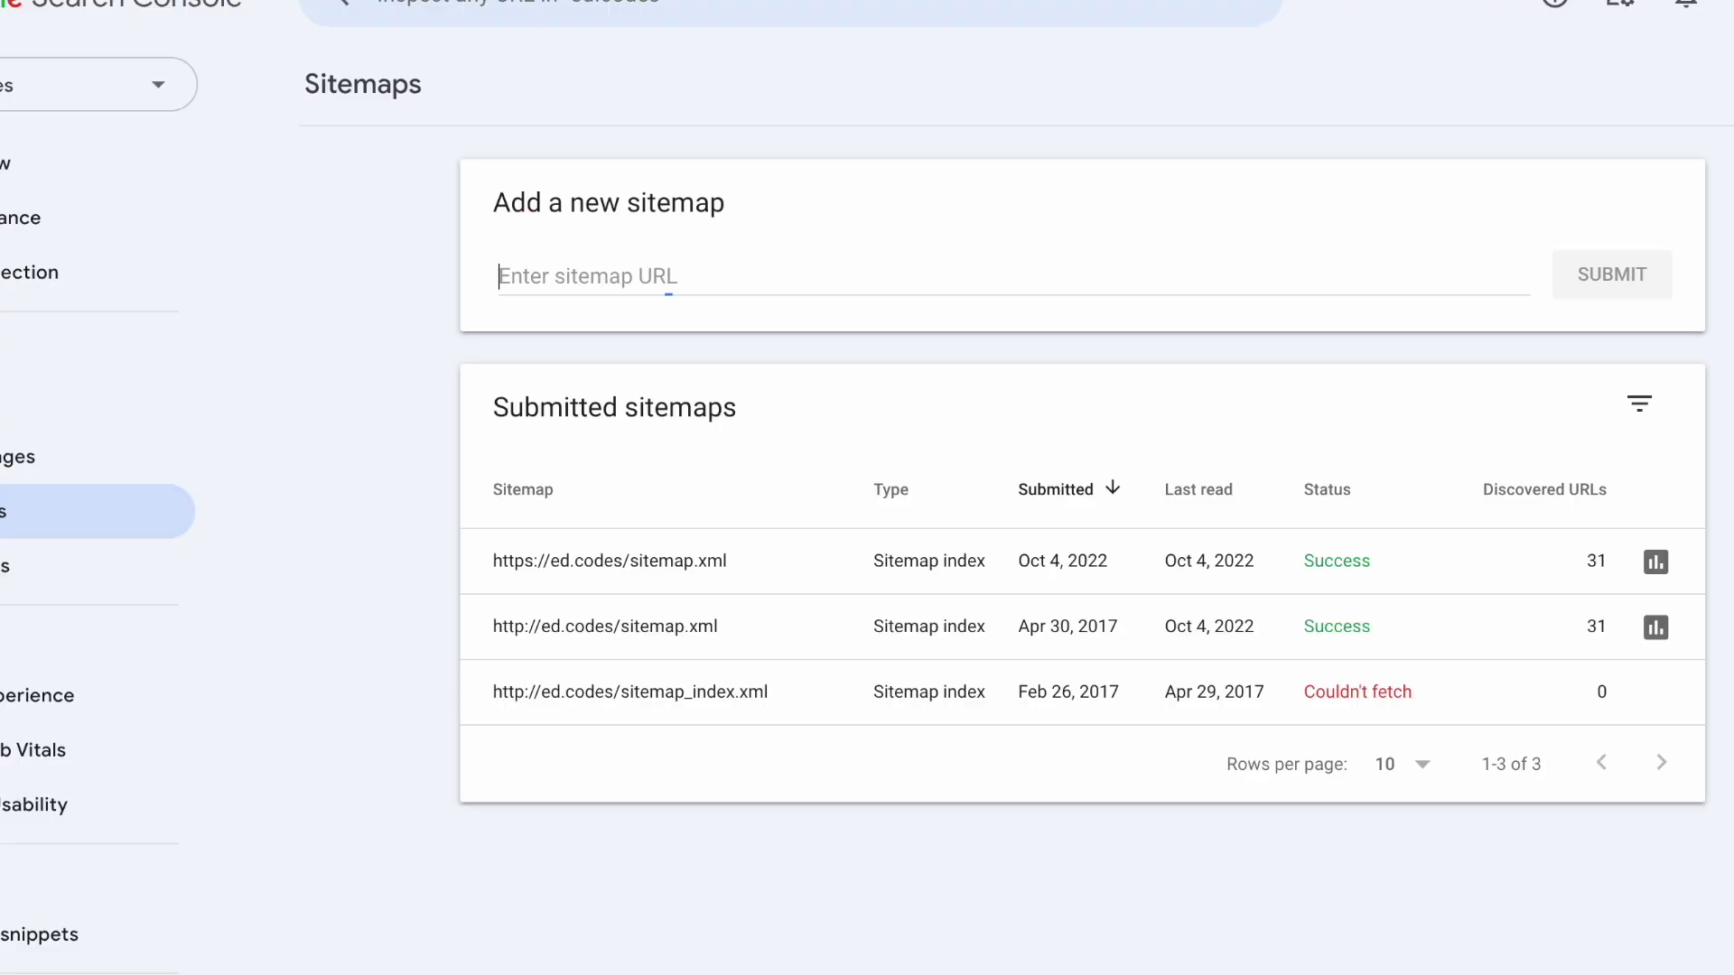
left_click(699, 262)
key("super+v")
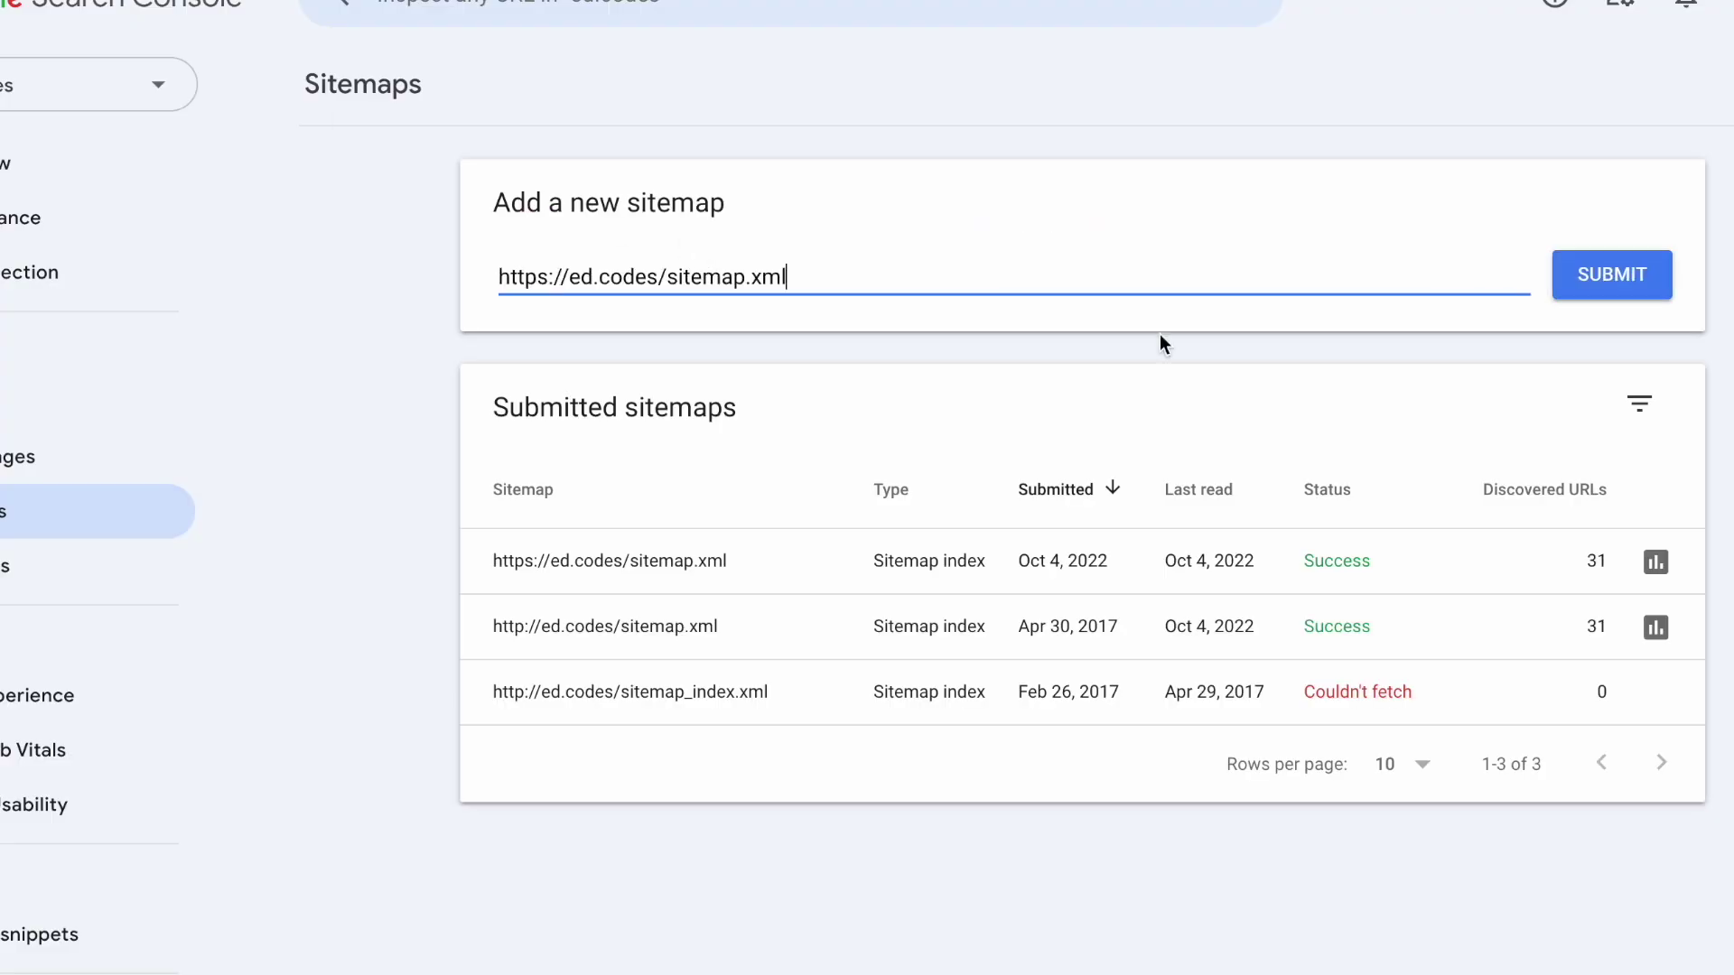
left_click(1631, 294)
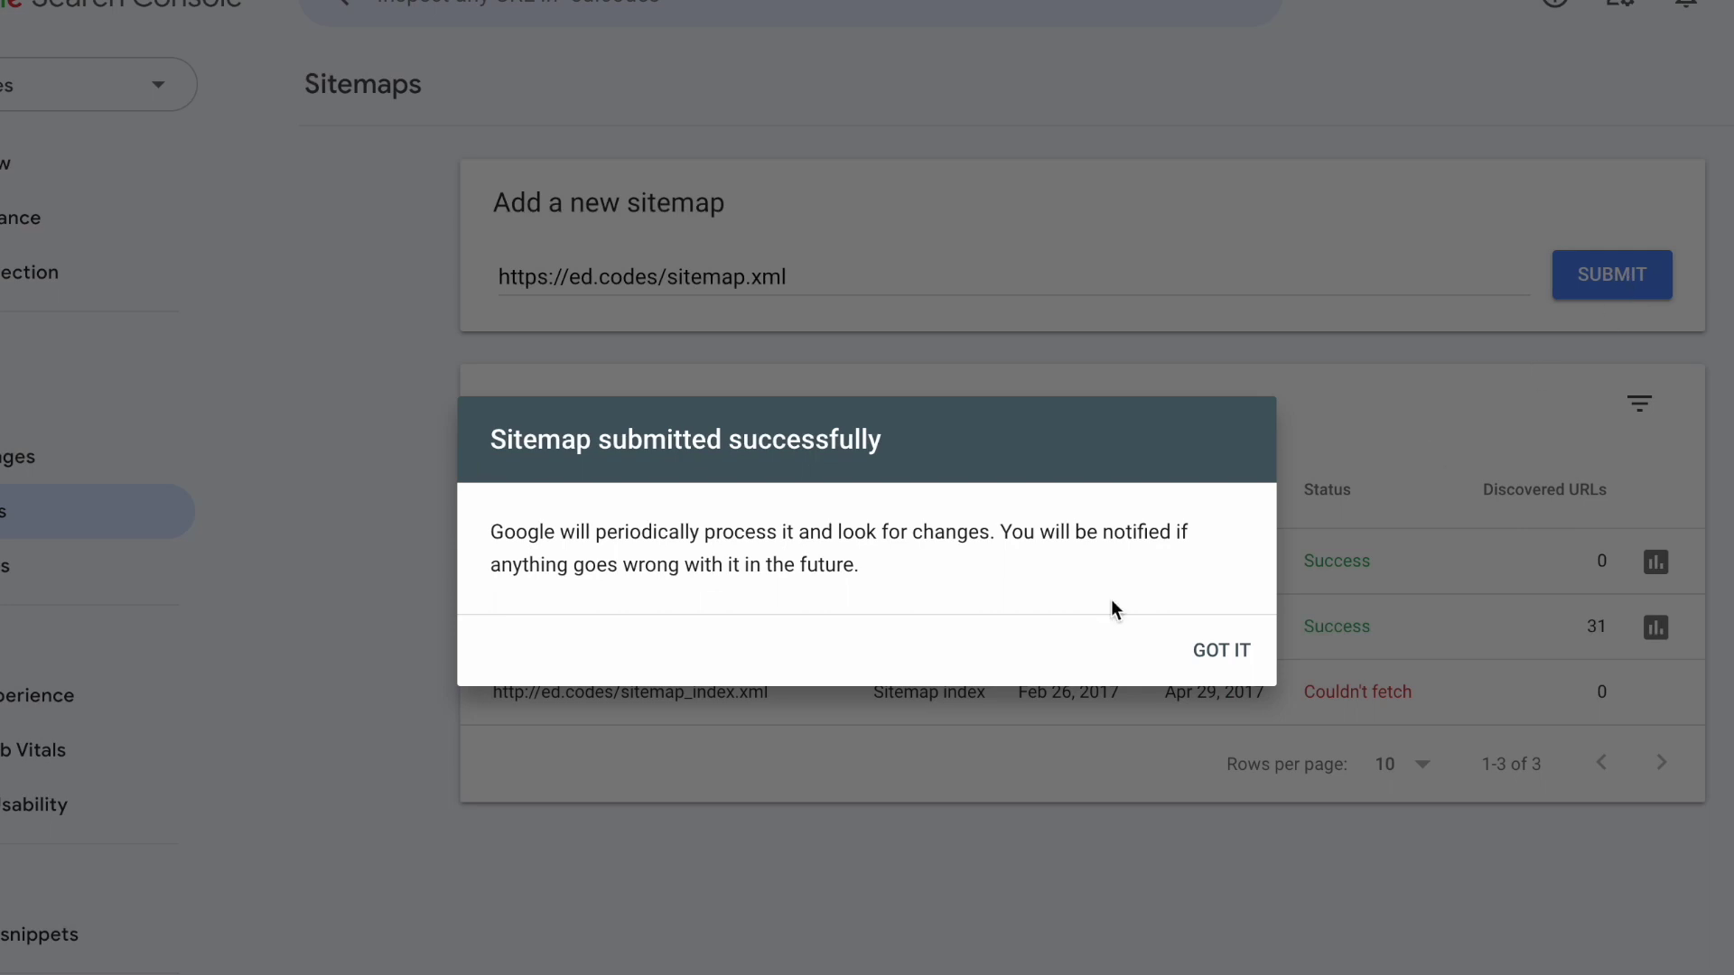
left_click(1215, 653)
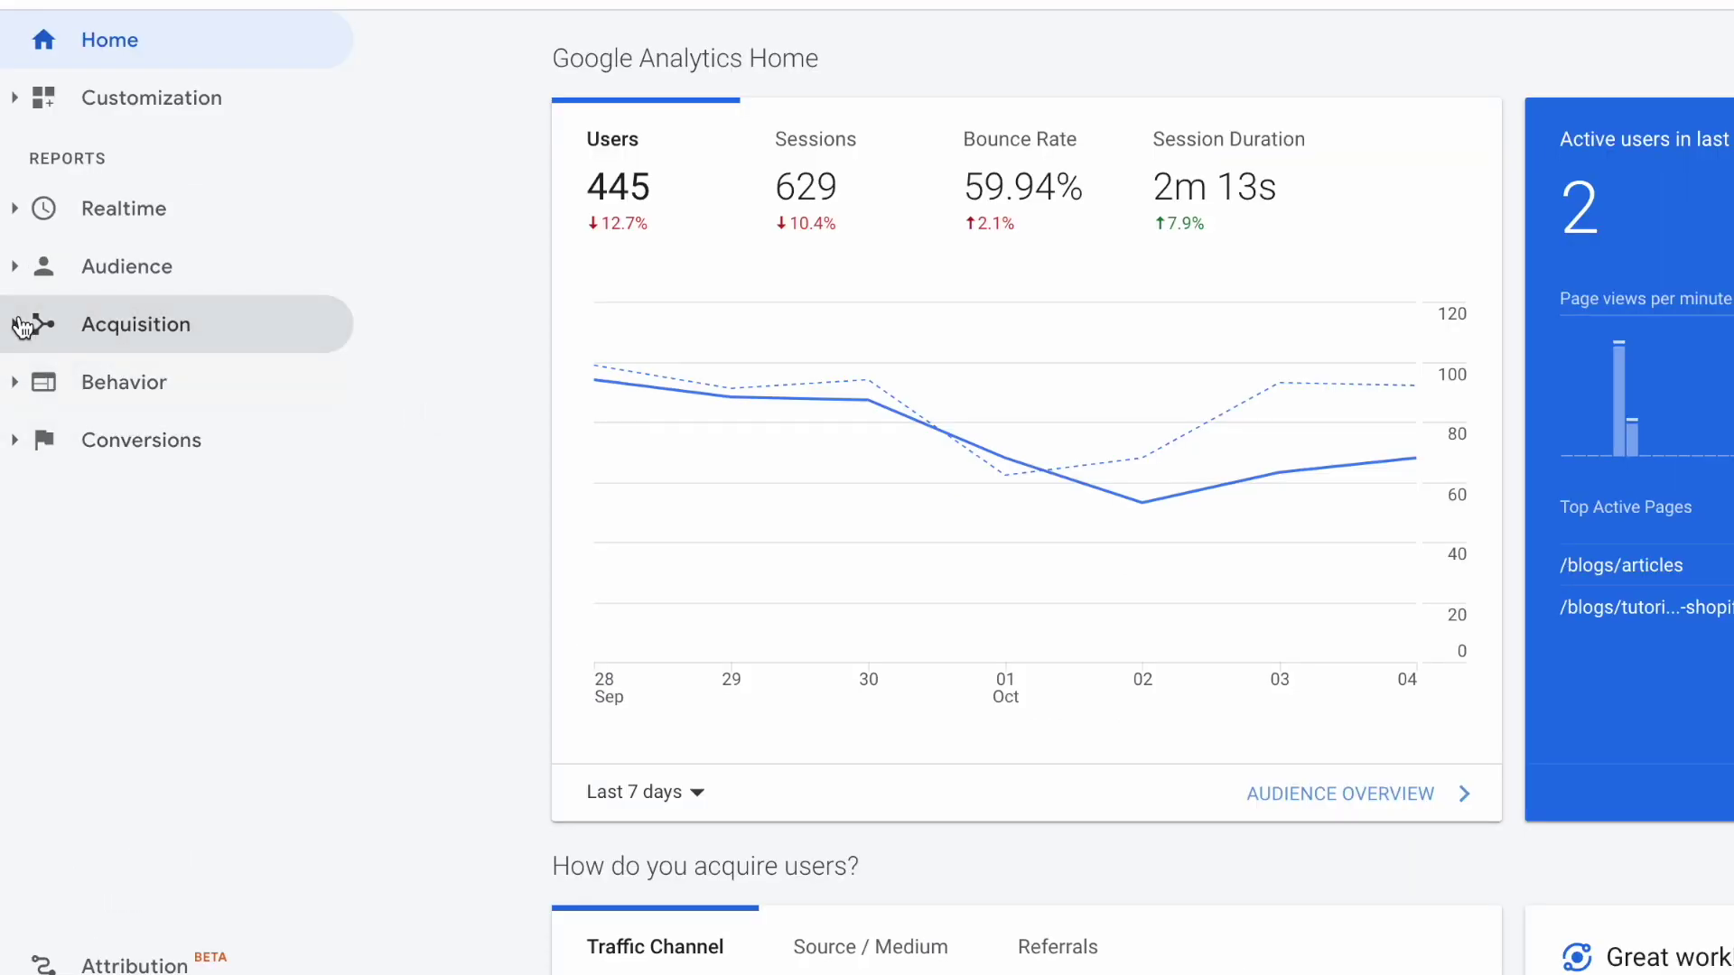
- Switch to Google Analytics, open the Search Console Landing Pages acquisition report and begin setting up Search Console data sharing
left_click(20, 330)
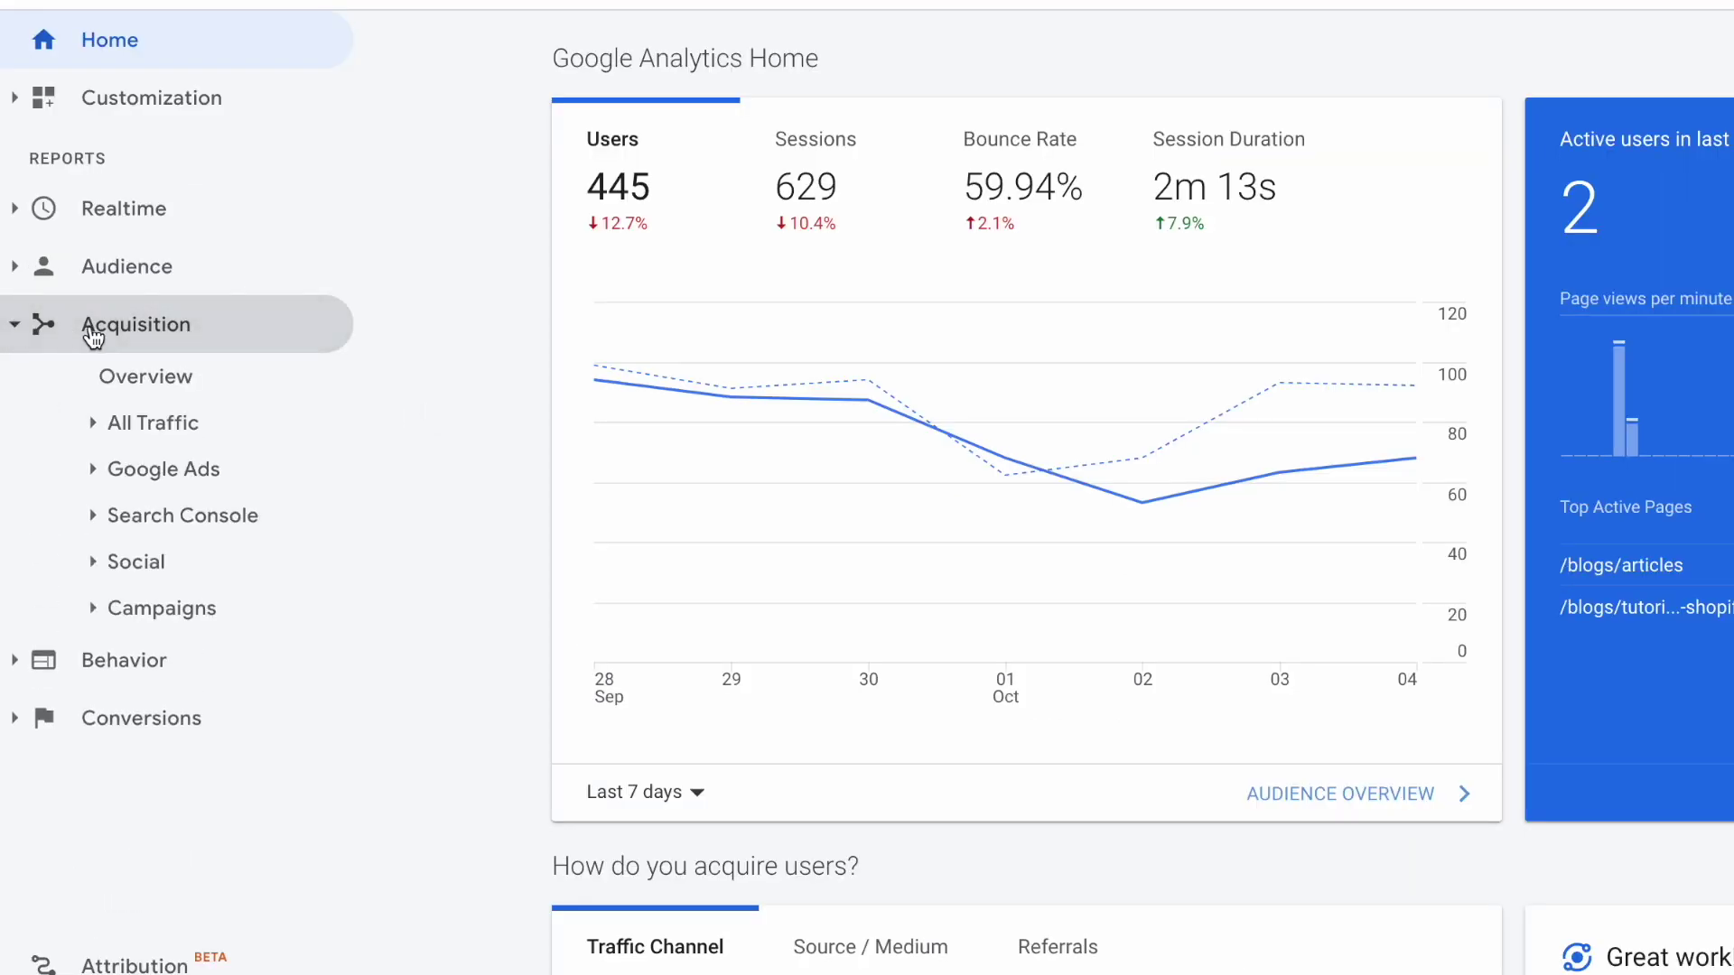
left_click(98, 522)
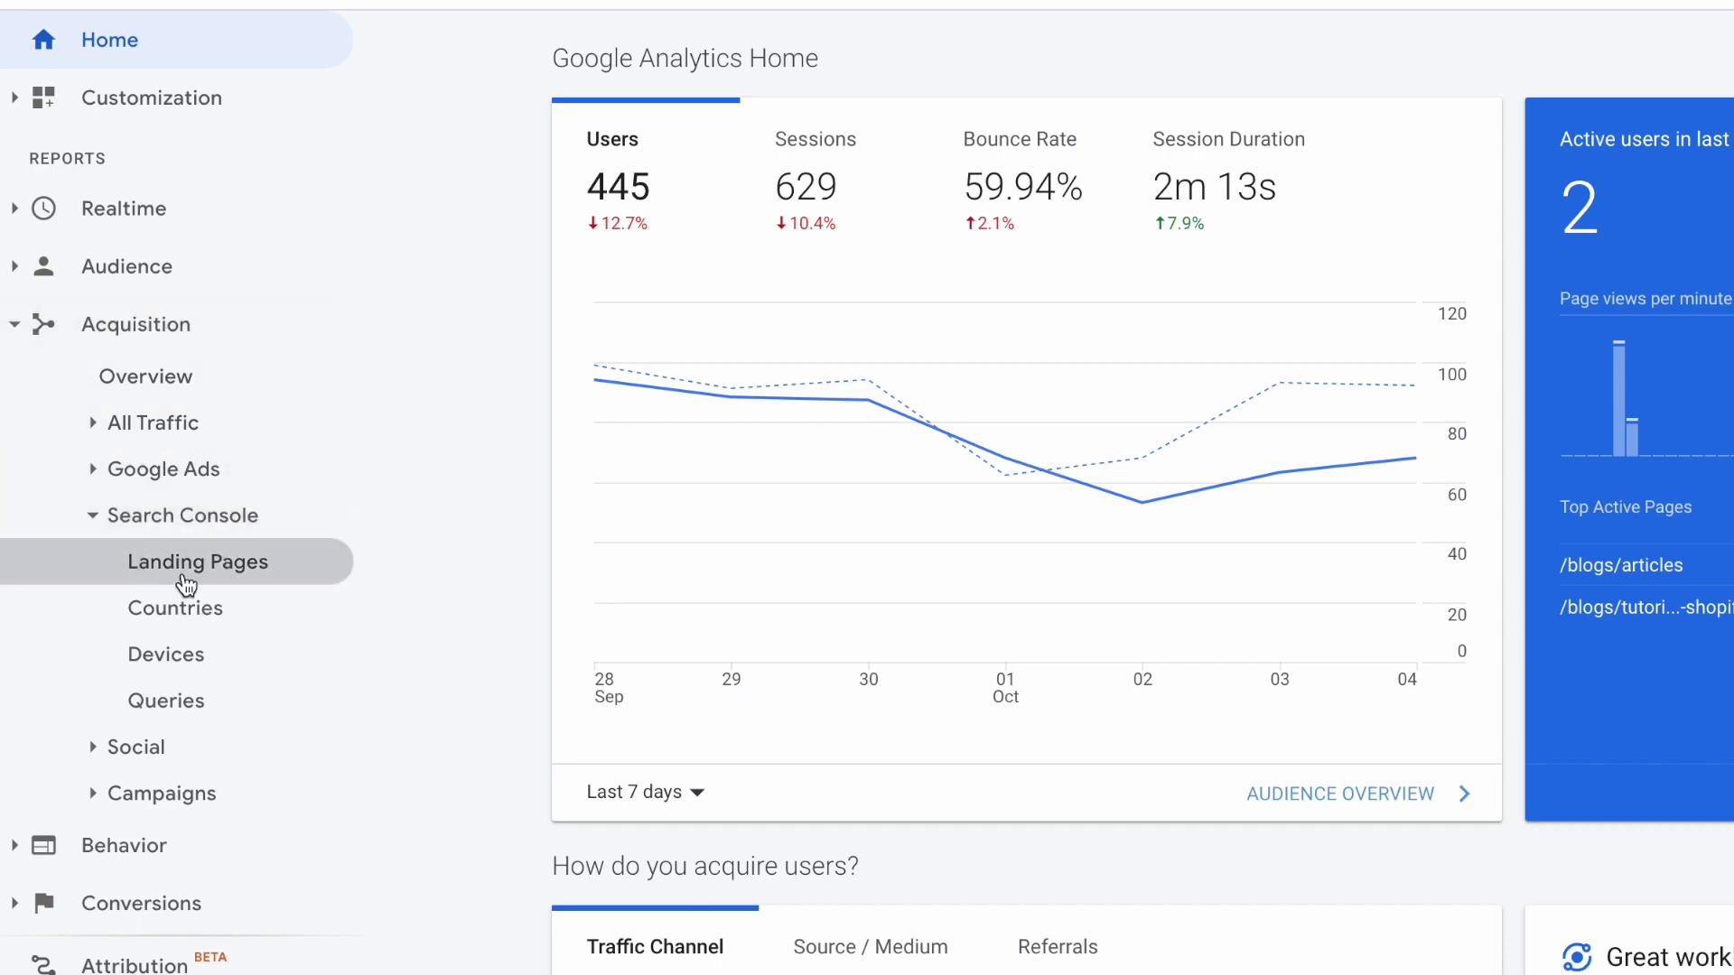
left_click(187, 578)
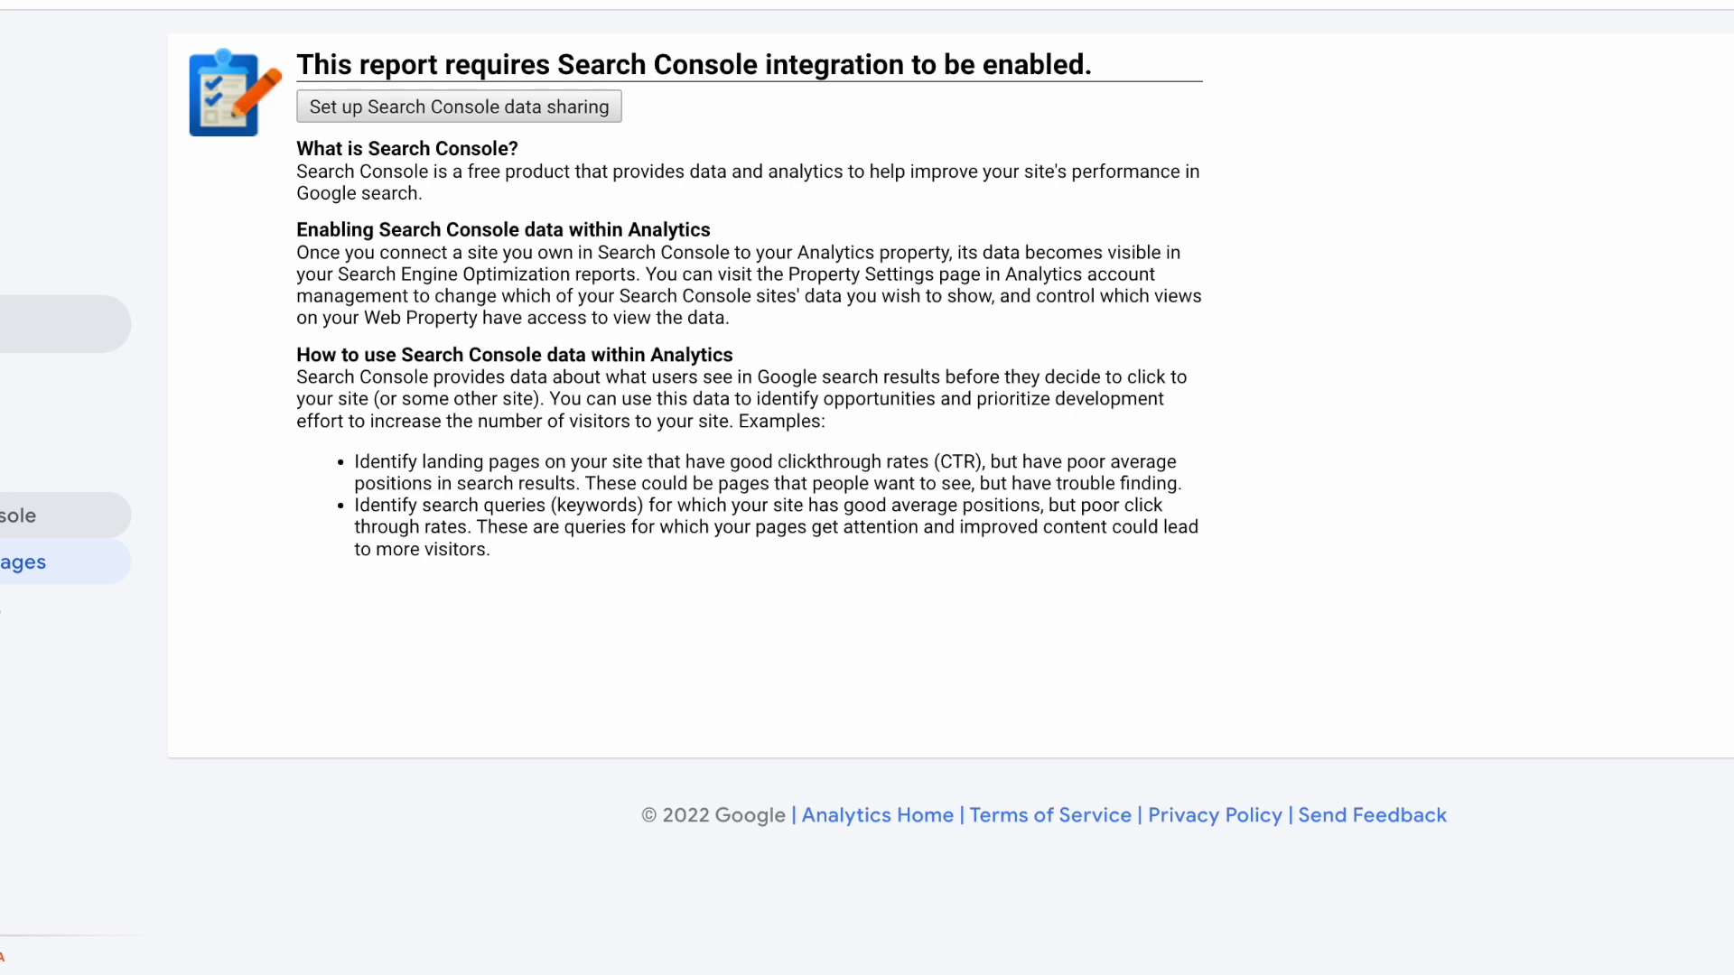
left_click(439, 108)
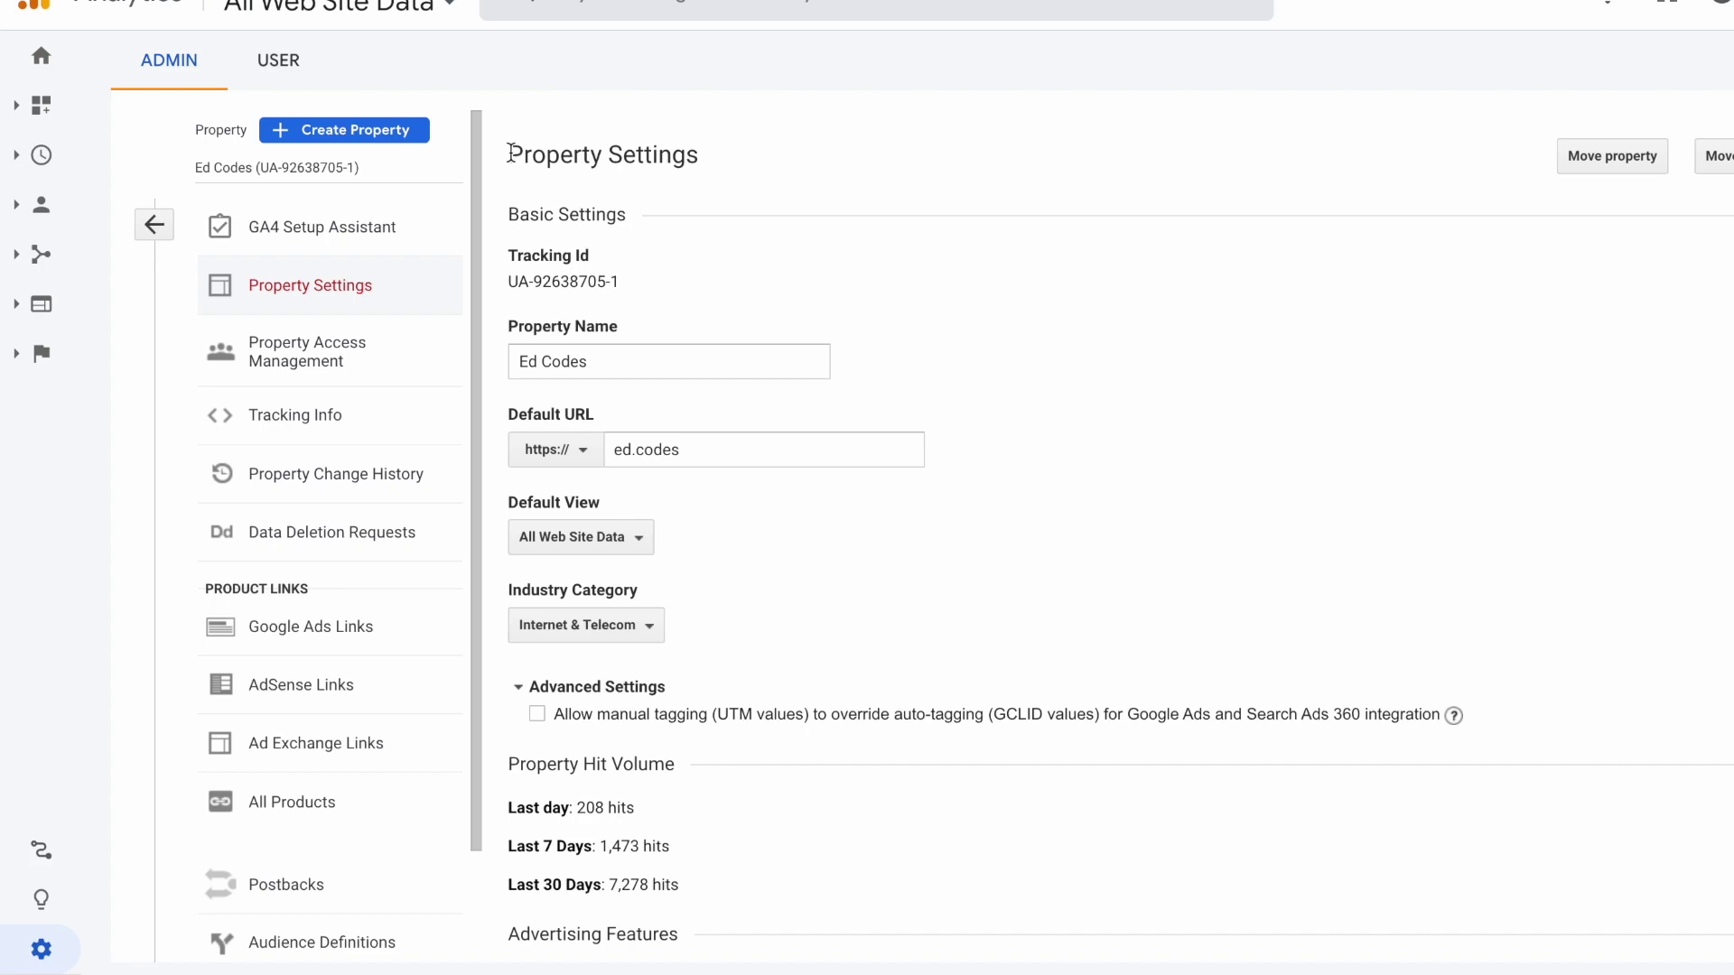
- Reopen the Ed Codes property's settings from the admin overview, open its Search Console settings and start adding a site link
left_click_drag(511, 153, 886, 175)
left_click(809, 206)
left_click(154, 225)
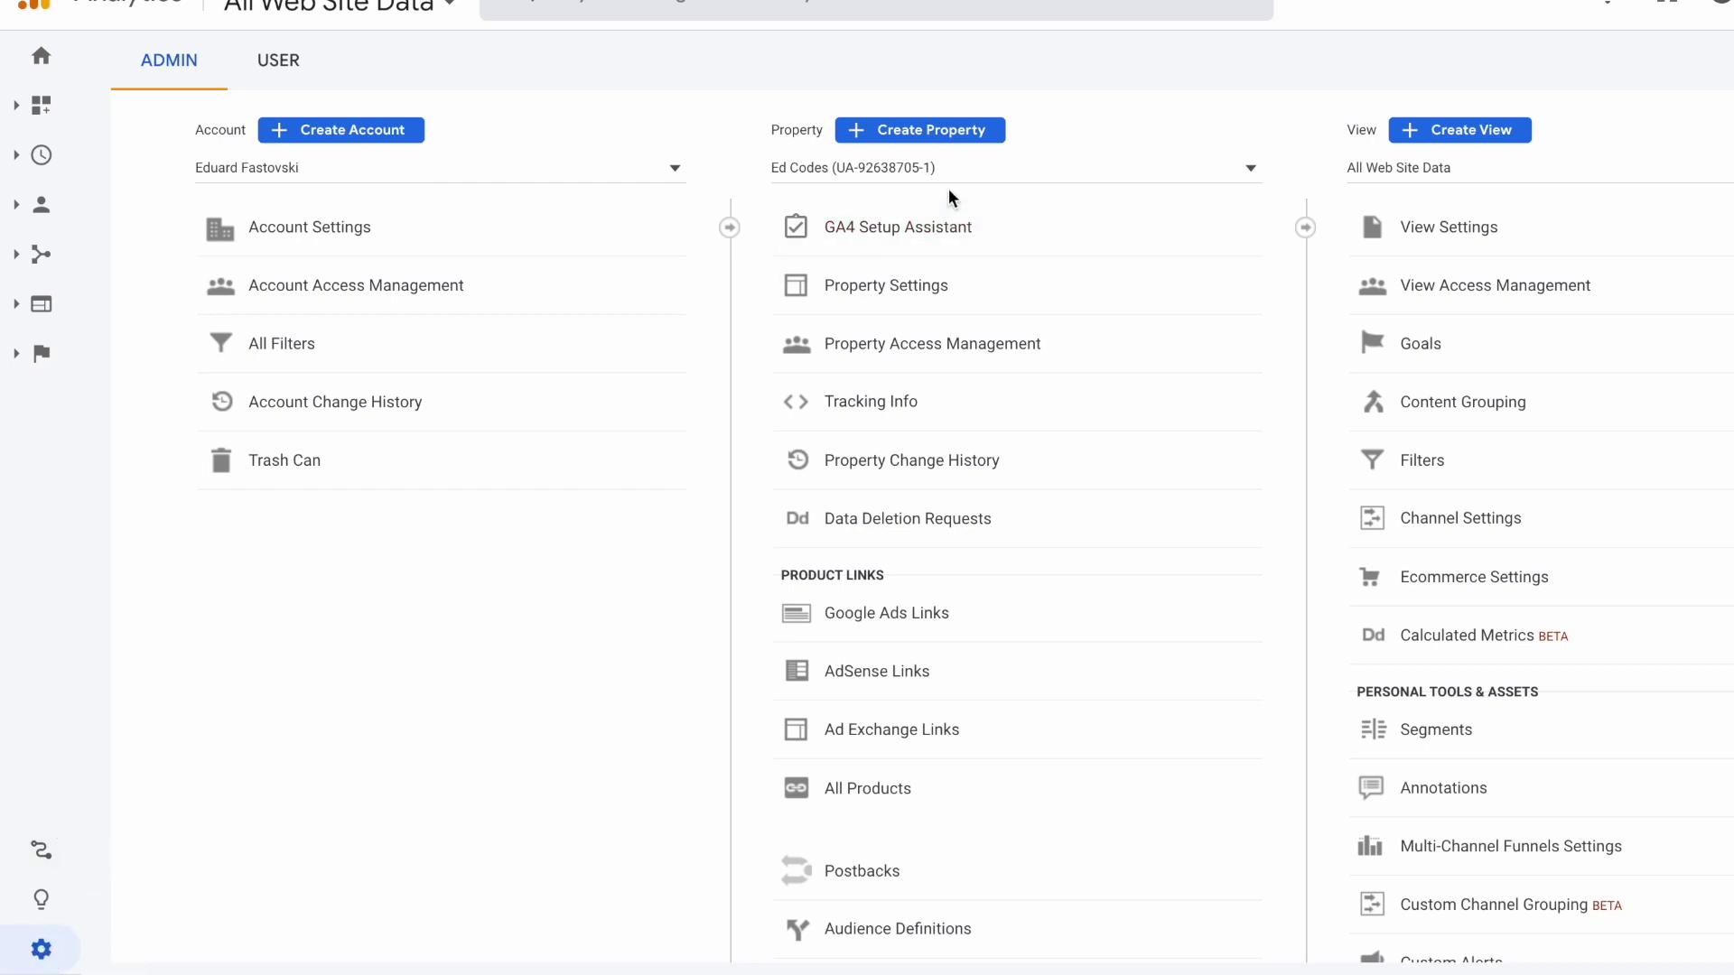
left_click(853, 289)
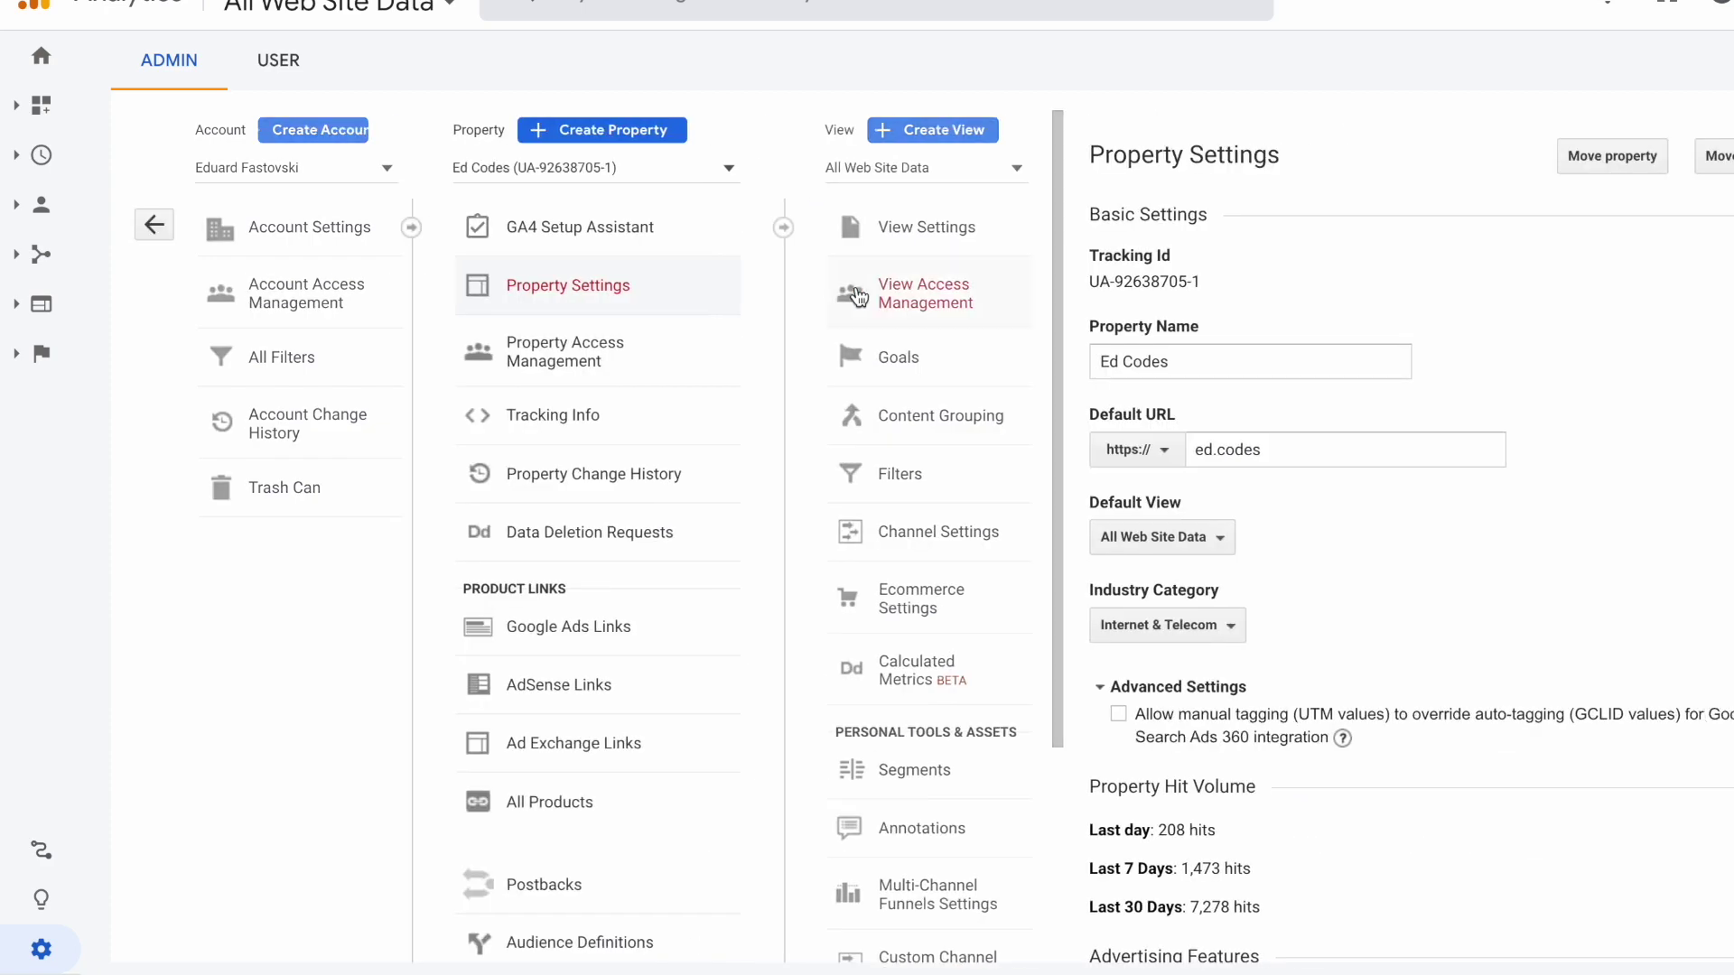
scroll(946, 417, "down", 4)
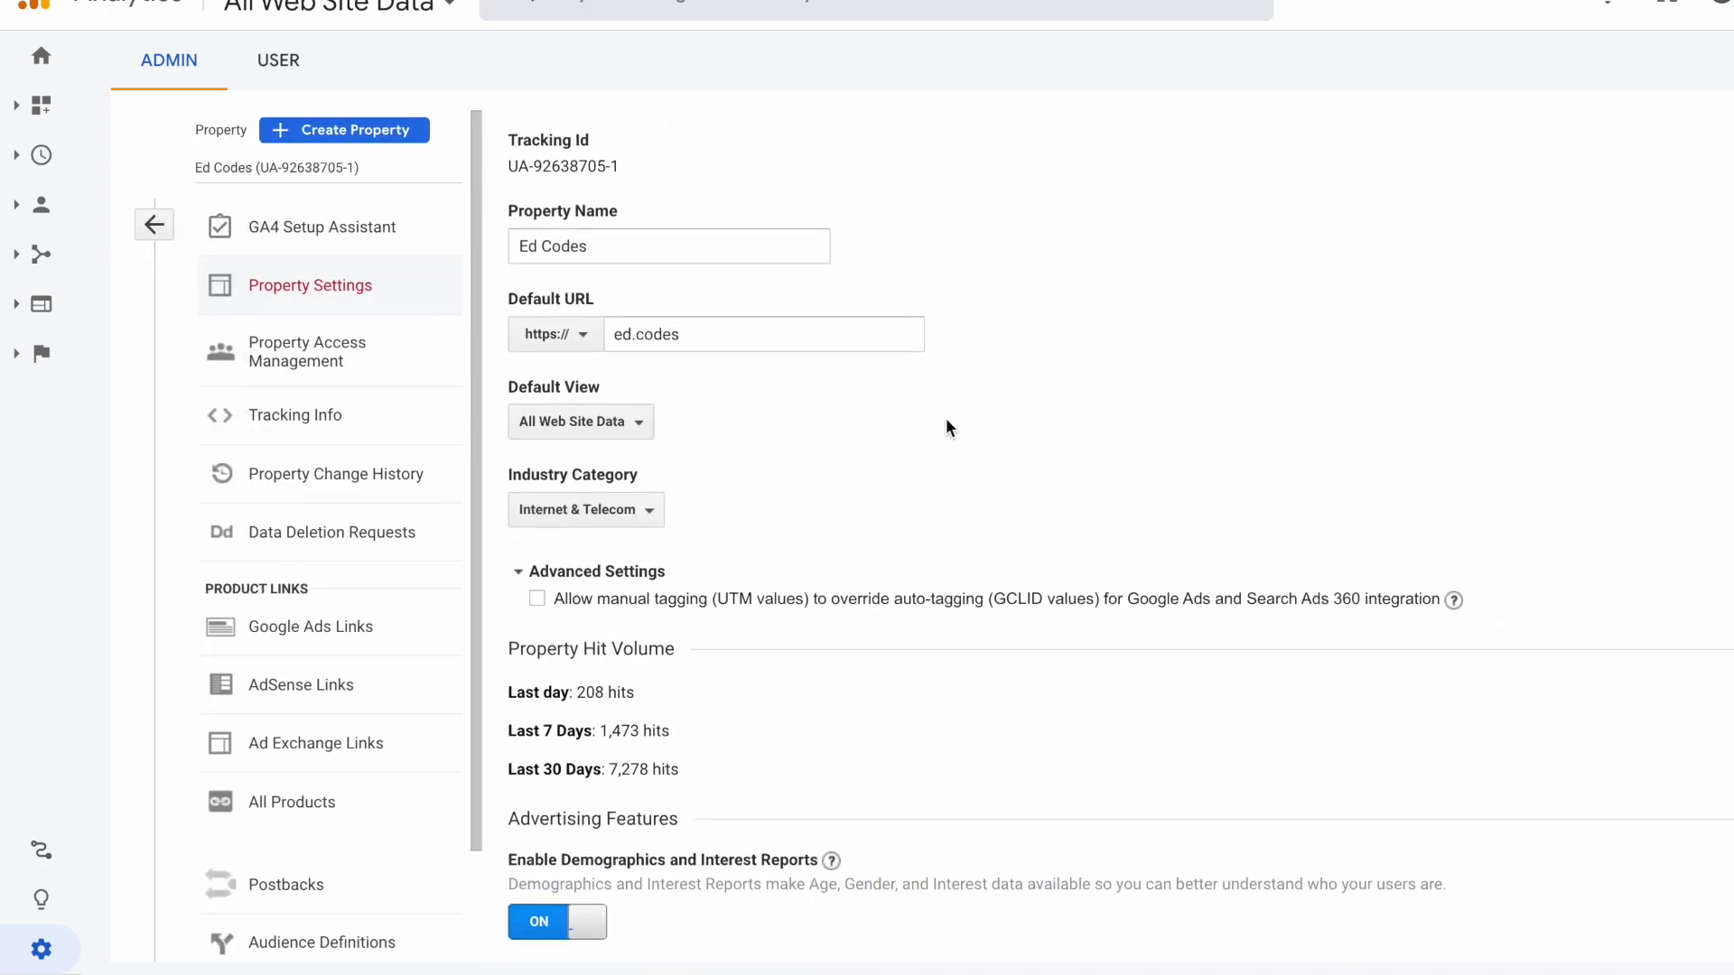
scroll(946, 415, "down", 8)
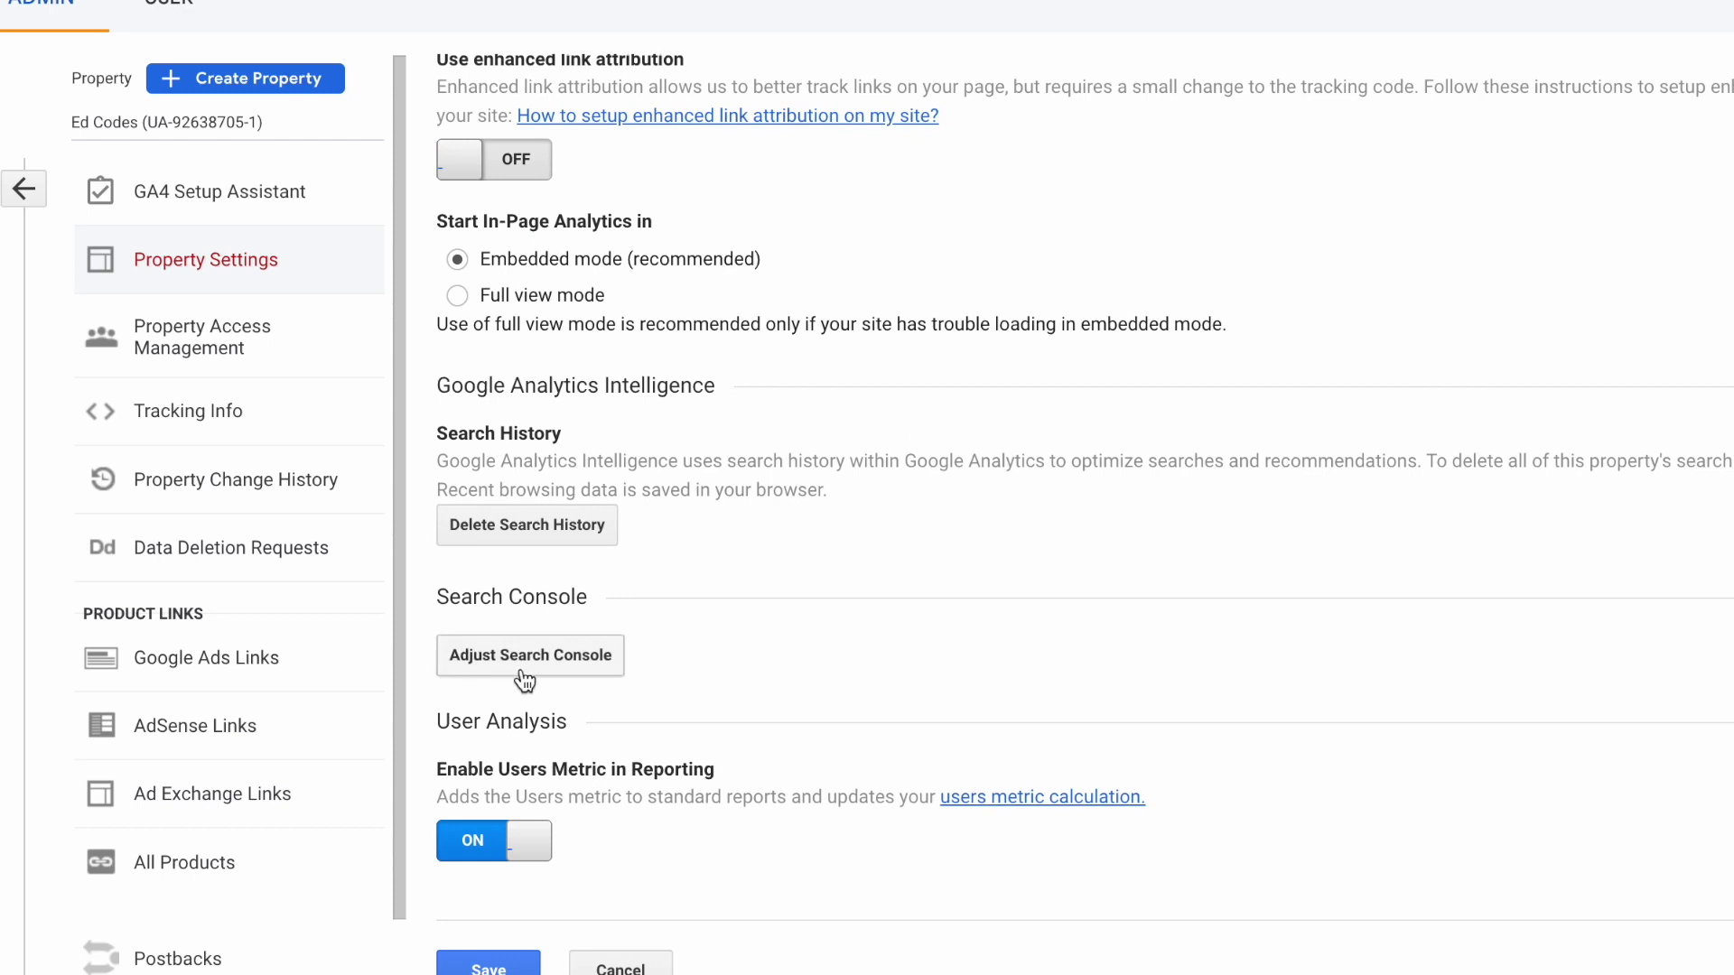
left_click(558, 668)
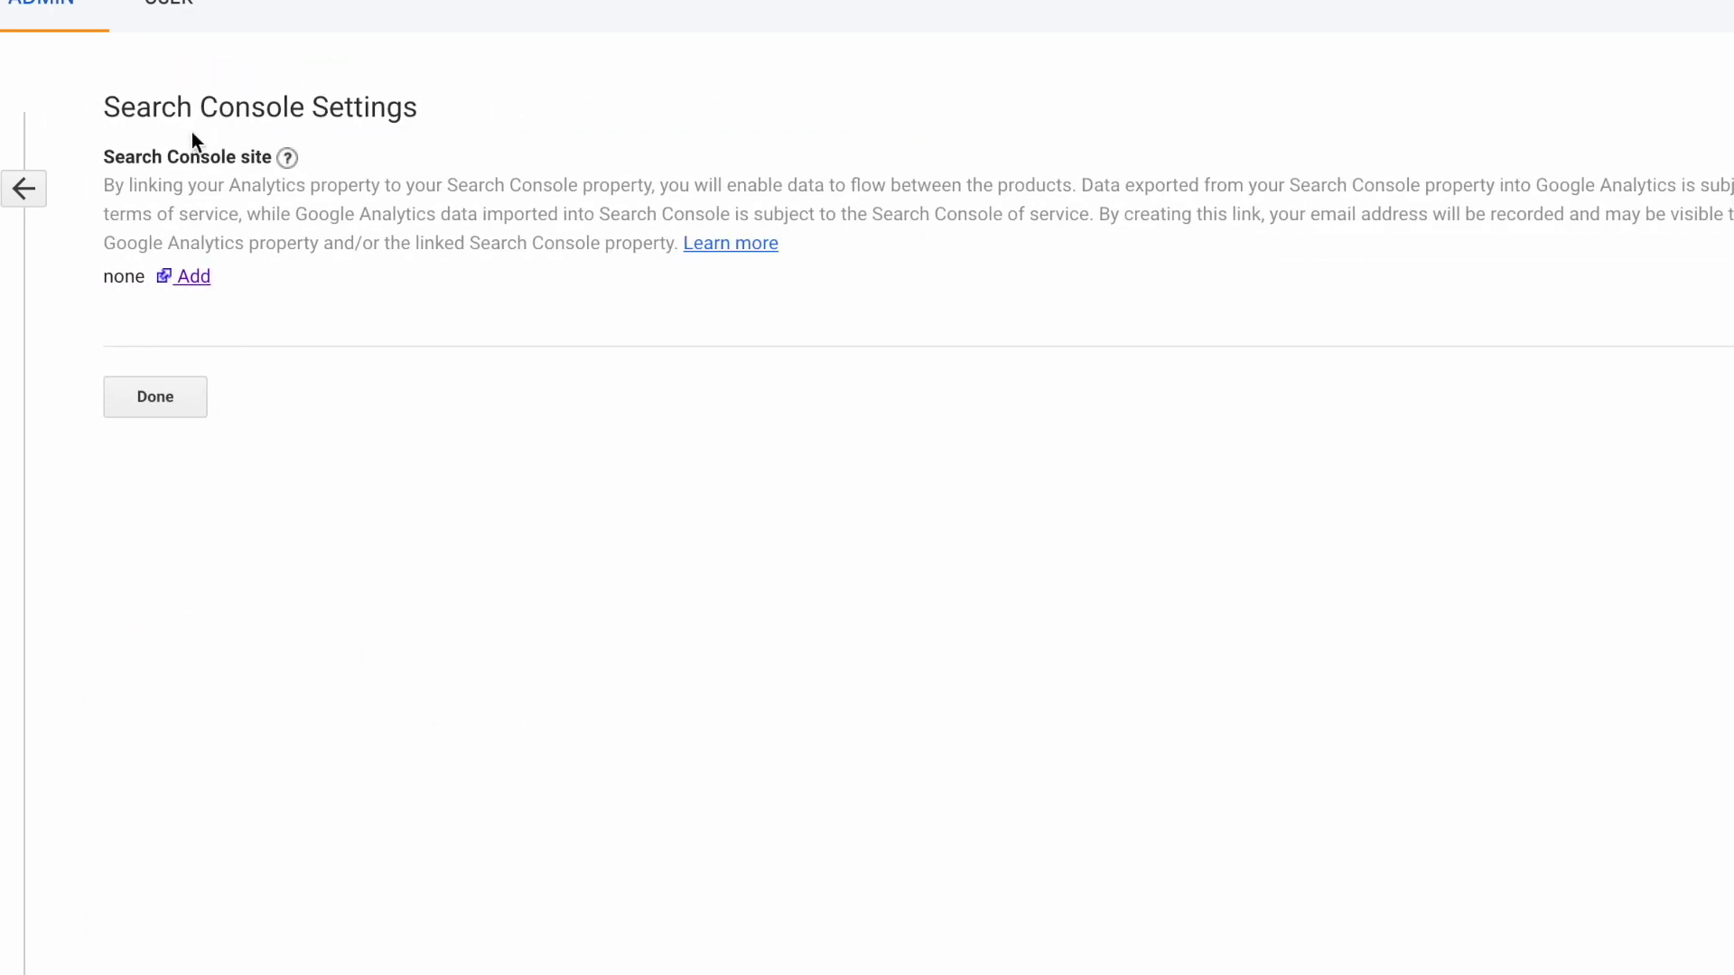
left_click(194, 279)
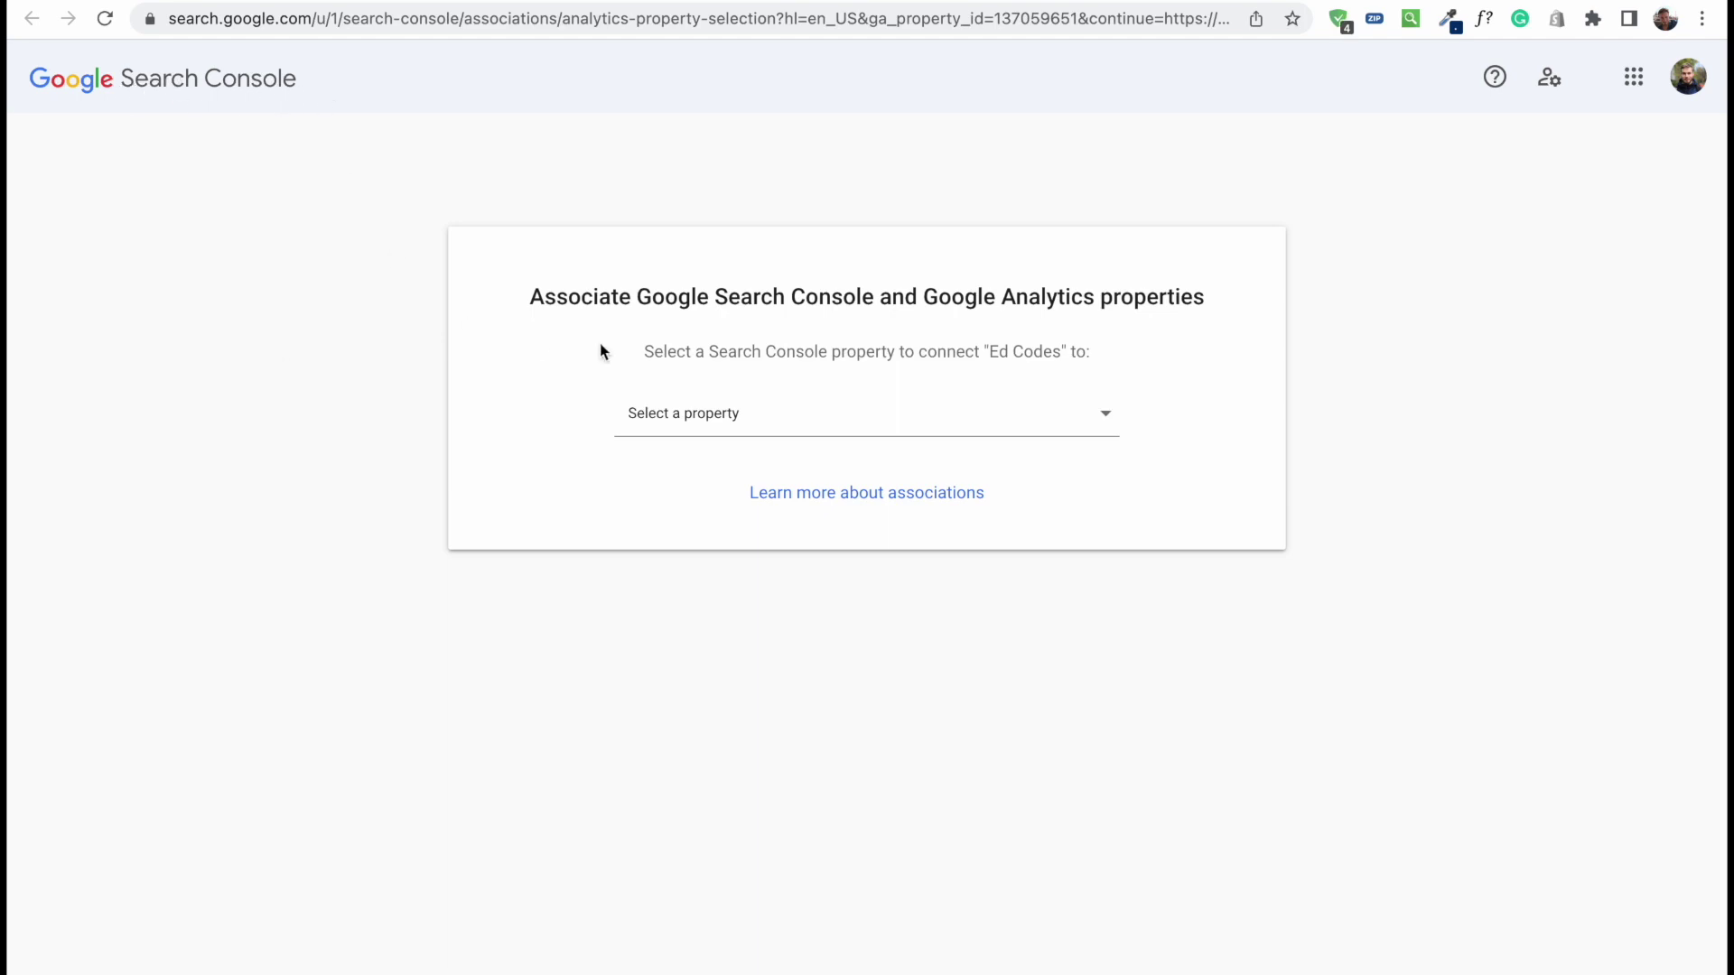
- Choose the ed.codes domain property and continue with Ed Codes as the Google Analytics property to associate
left_click(705, 417)
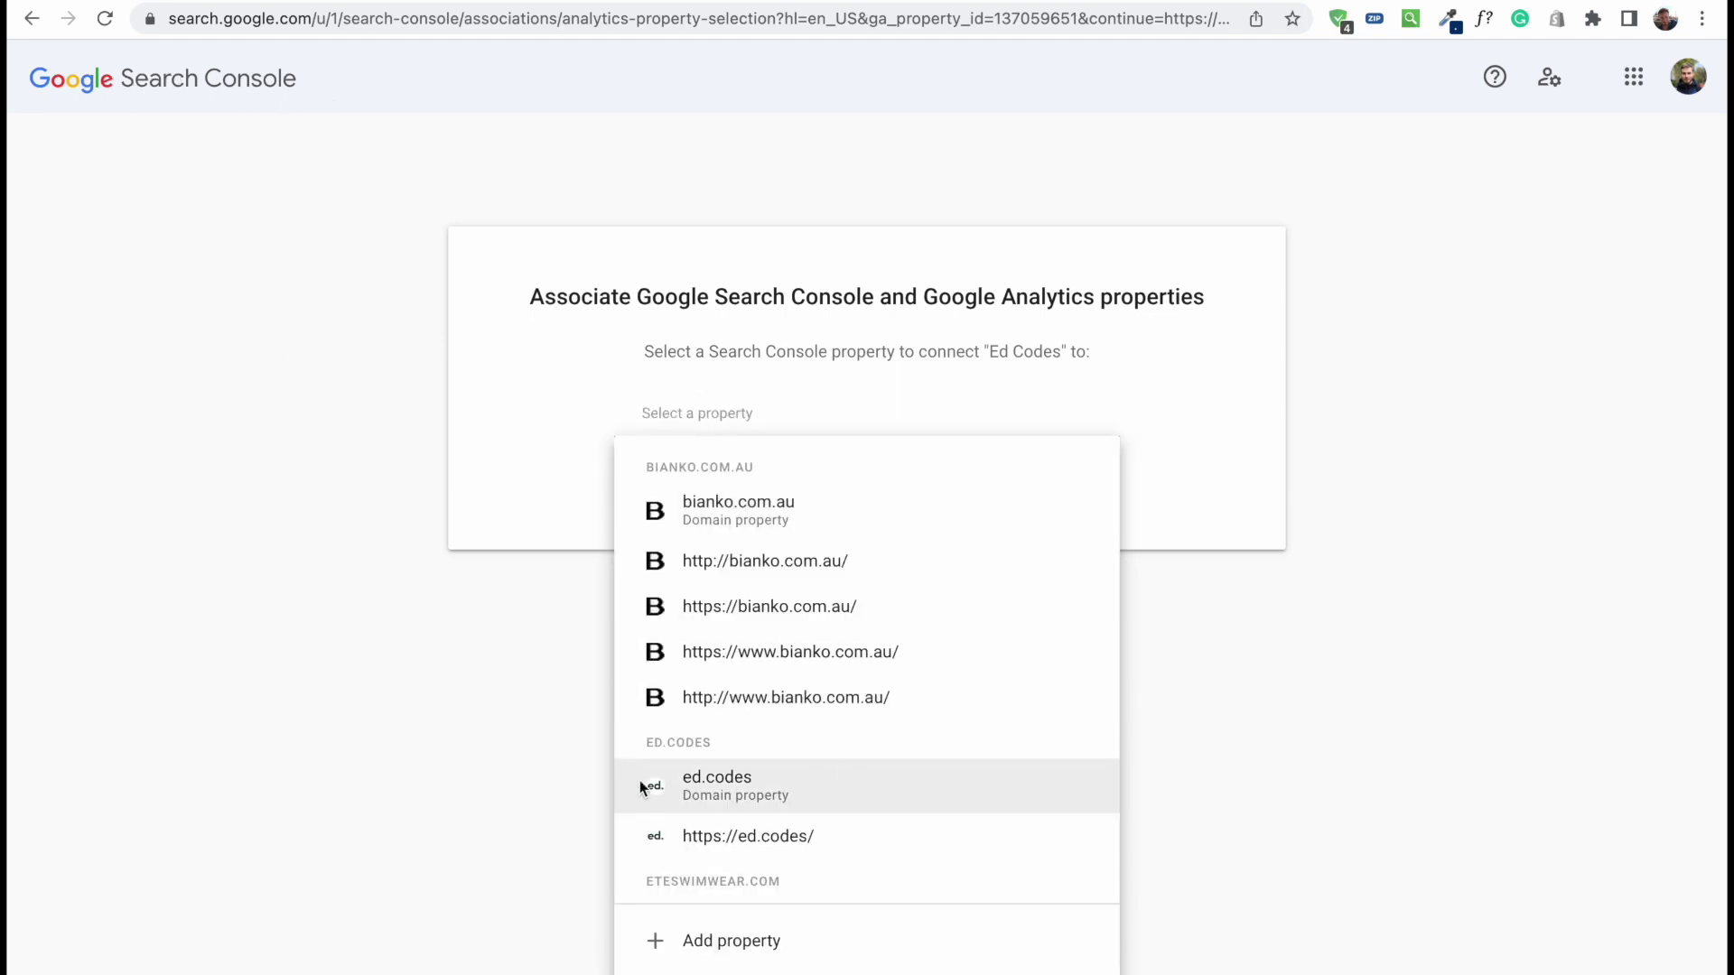
scroll(718, 788, "down", 1)
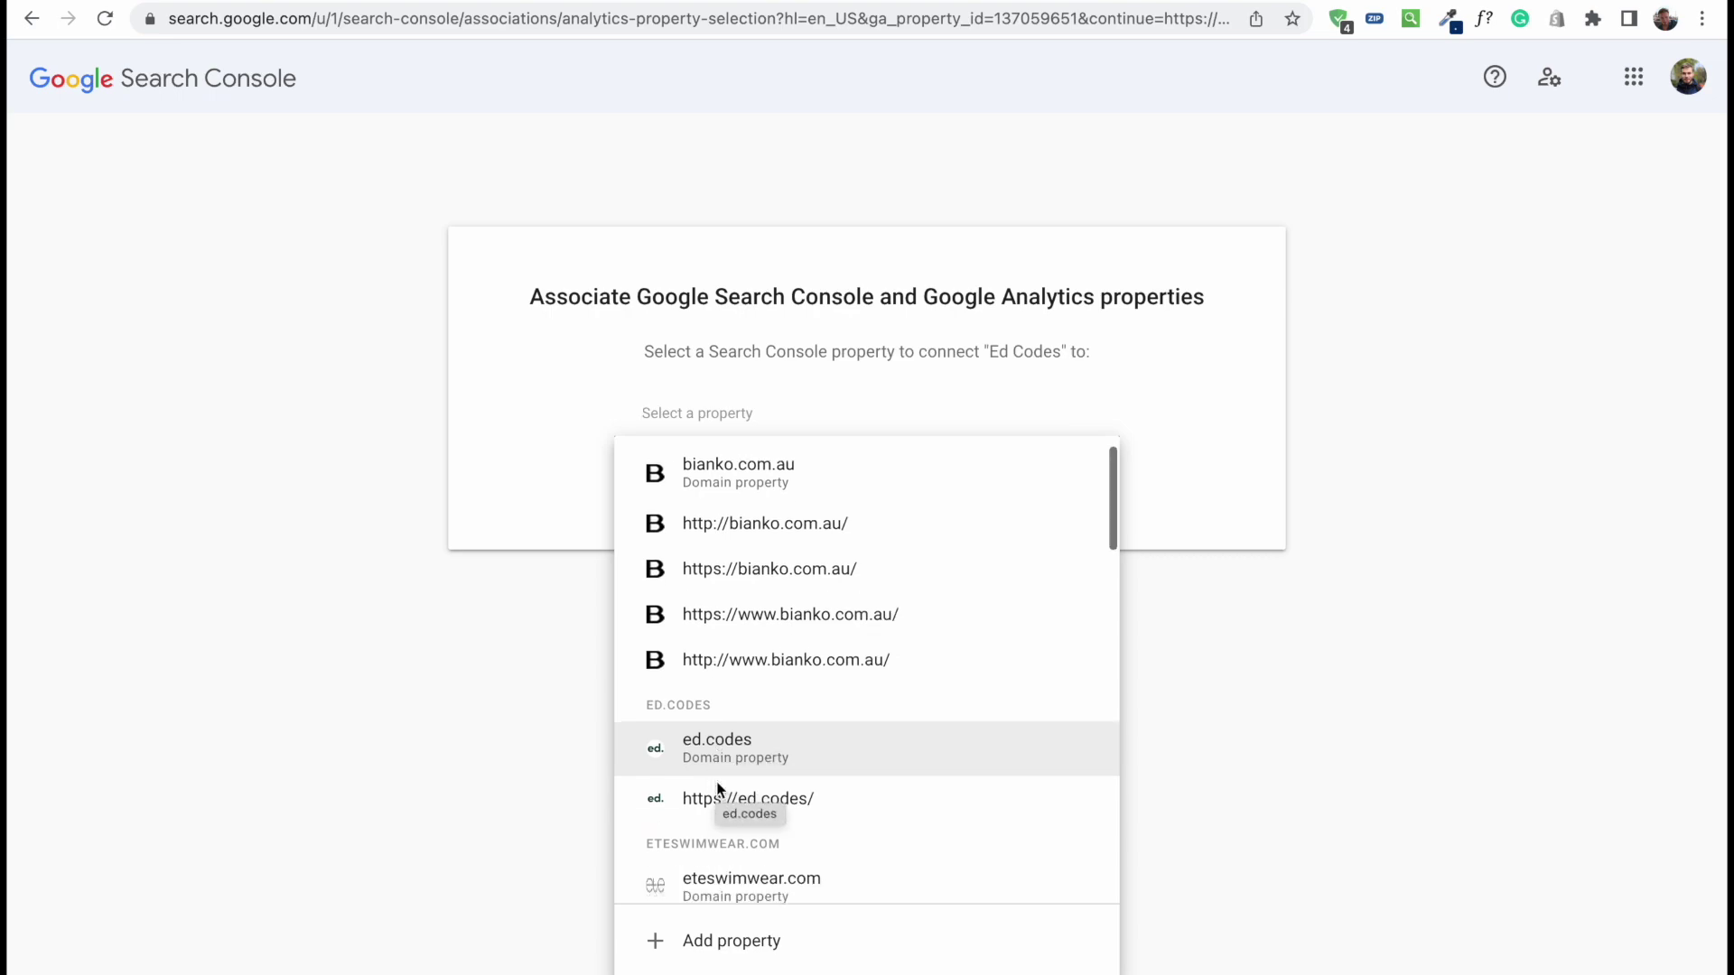
scroll(718, 788, "down", 1)
left_click(802, 679)
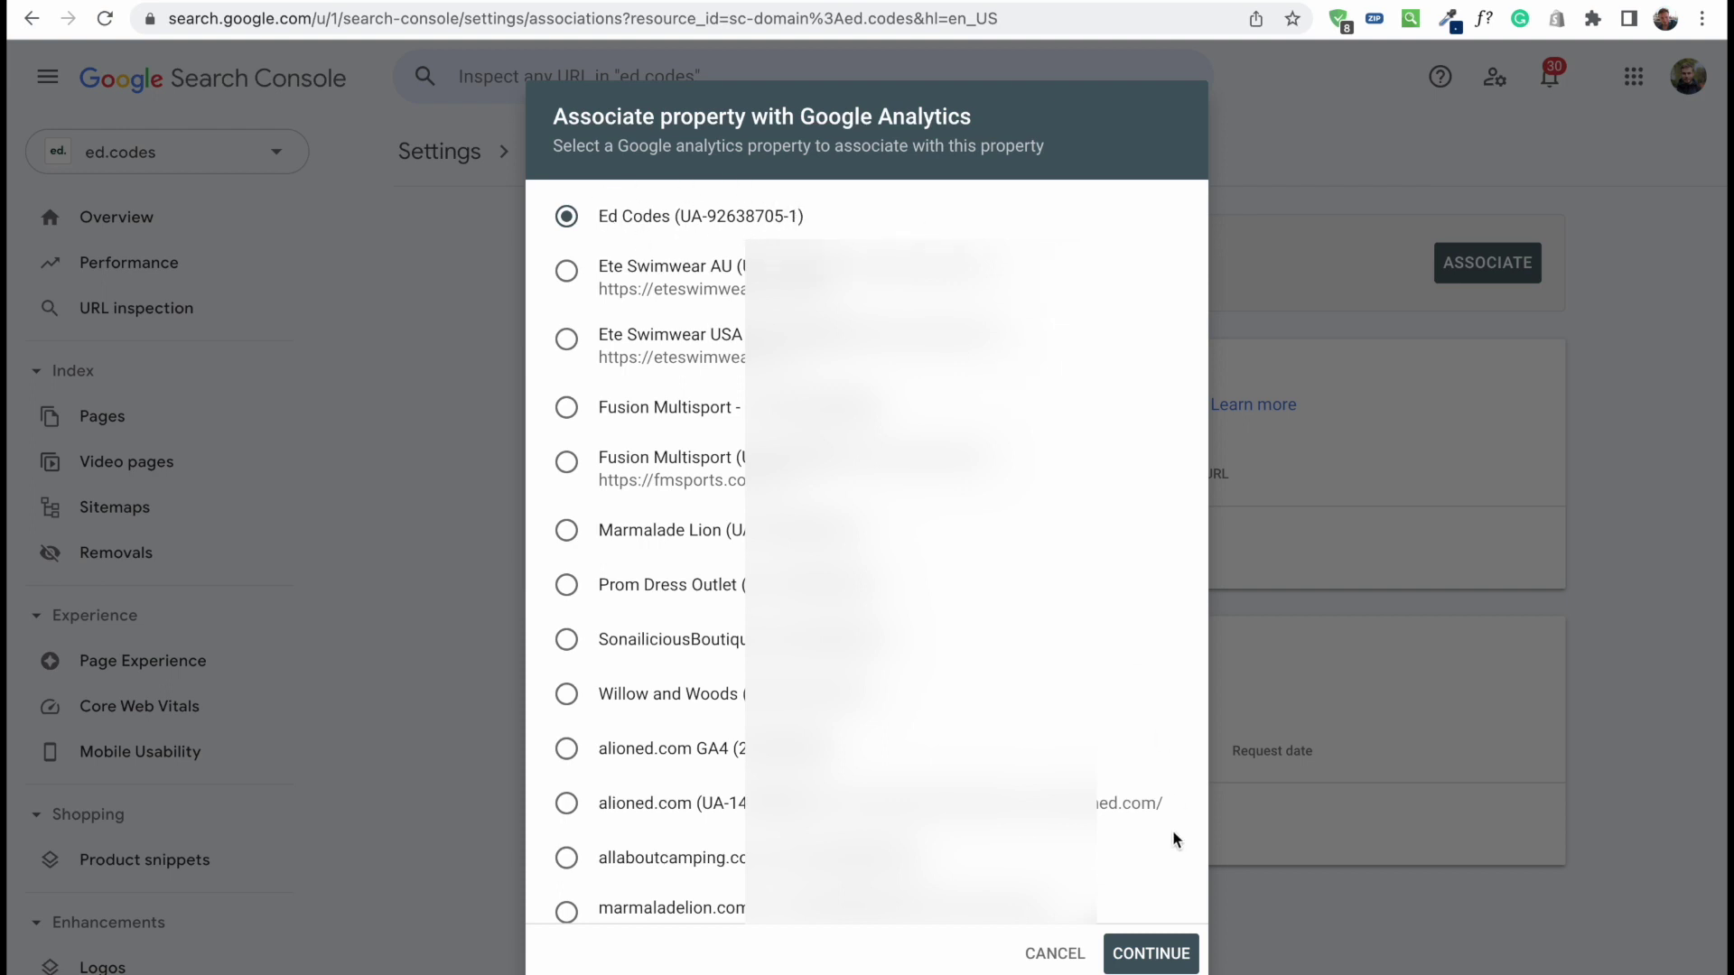
left_click(1151, 956)
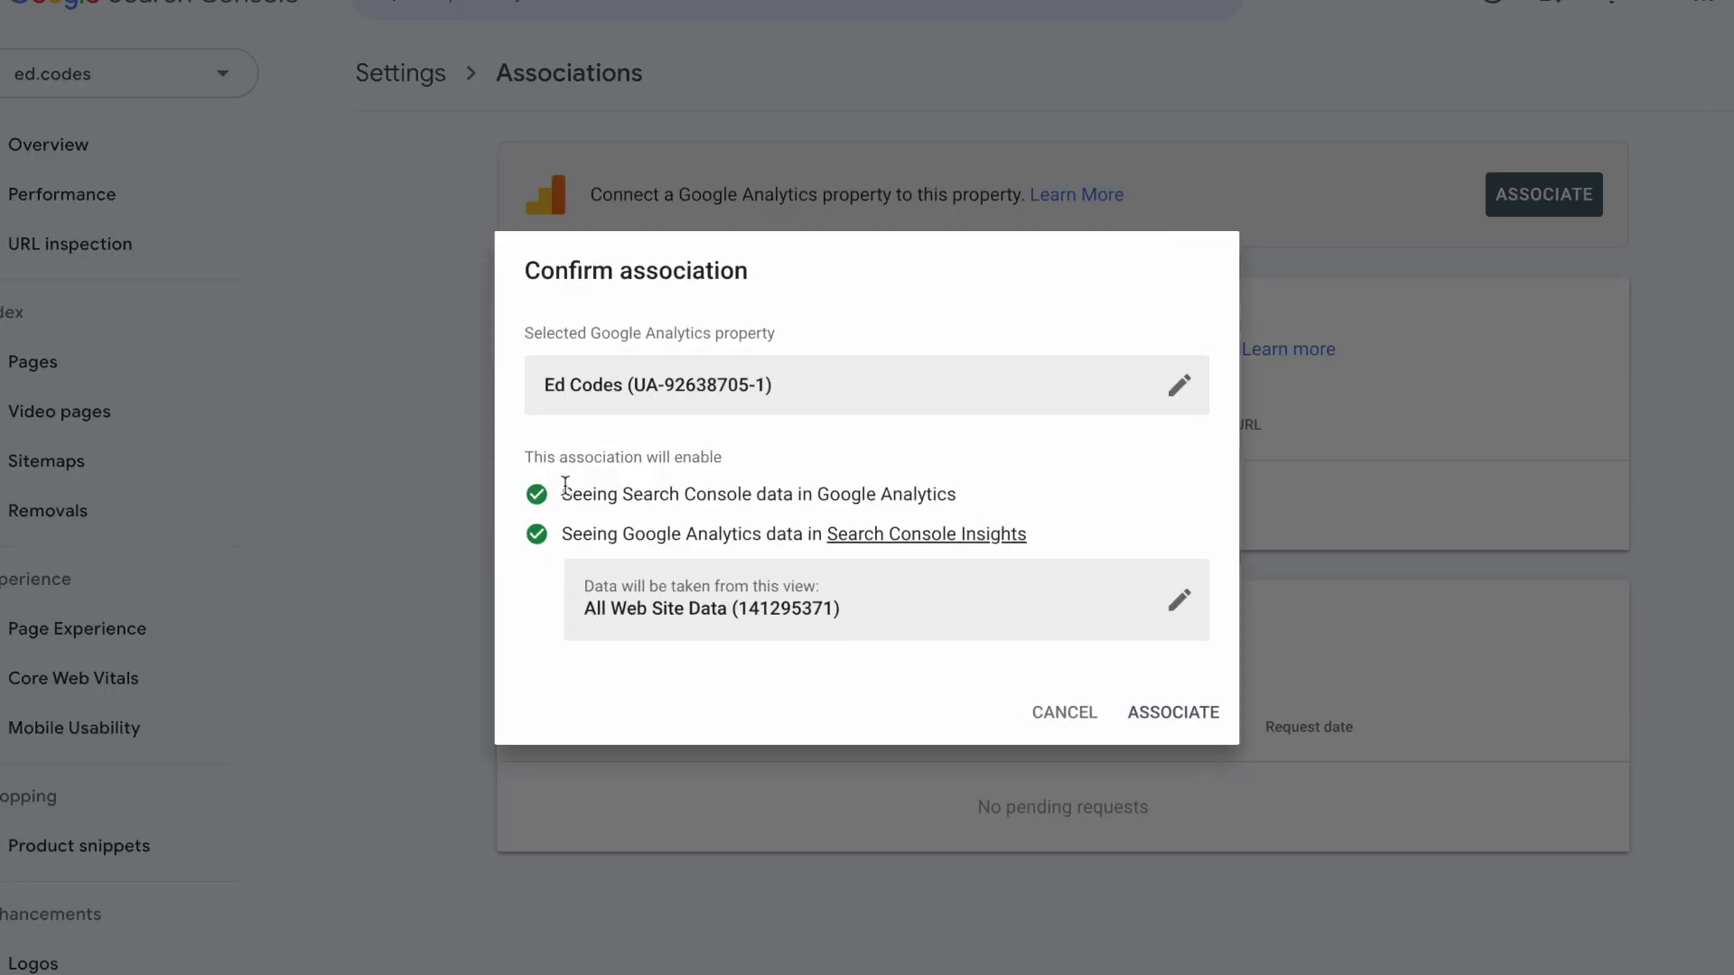
- Review the two data-sharing options the association enables and confirm the association with the Ed Codes Analytics property
left_click_drag(563, 492, 1013, 492)
left_click(765, 491)
left_click(942, 493)
left_click_drag(623, 533, 762, 533)
left_click(797, 529)
left_click(1159, 714)
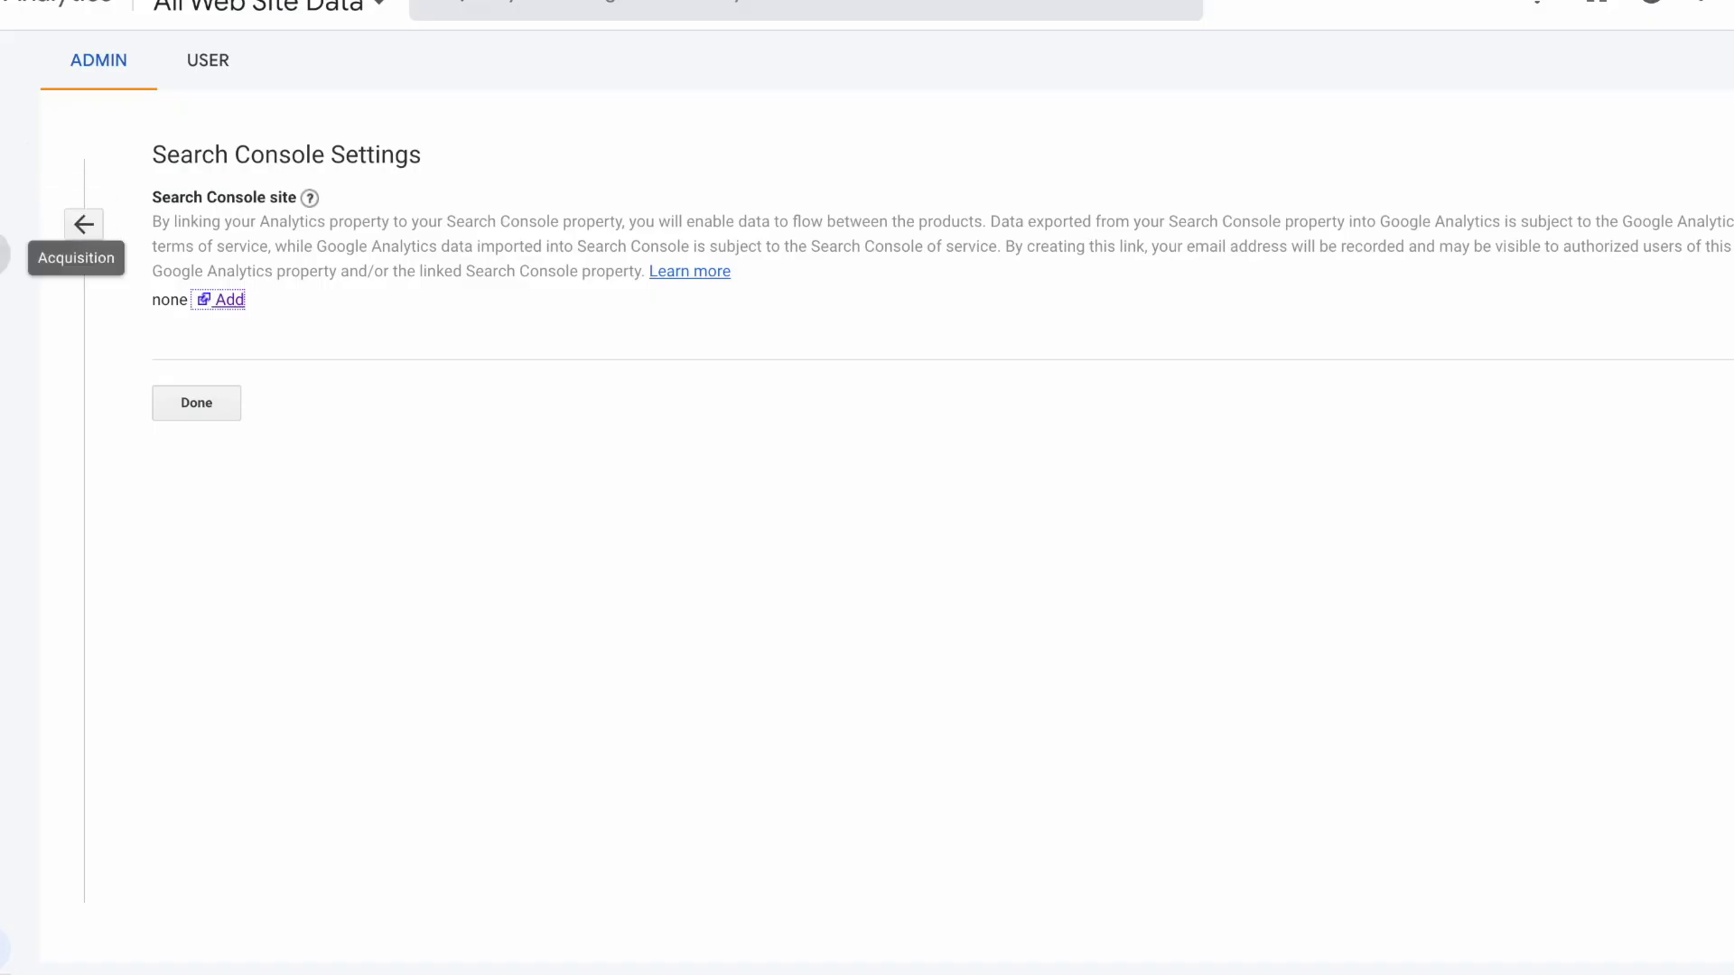
- Return to Google Analytics, open the Search Console Landing Pages acquisition report and examine its landing page table
mouse_move(5, 255)
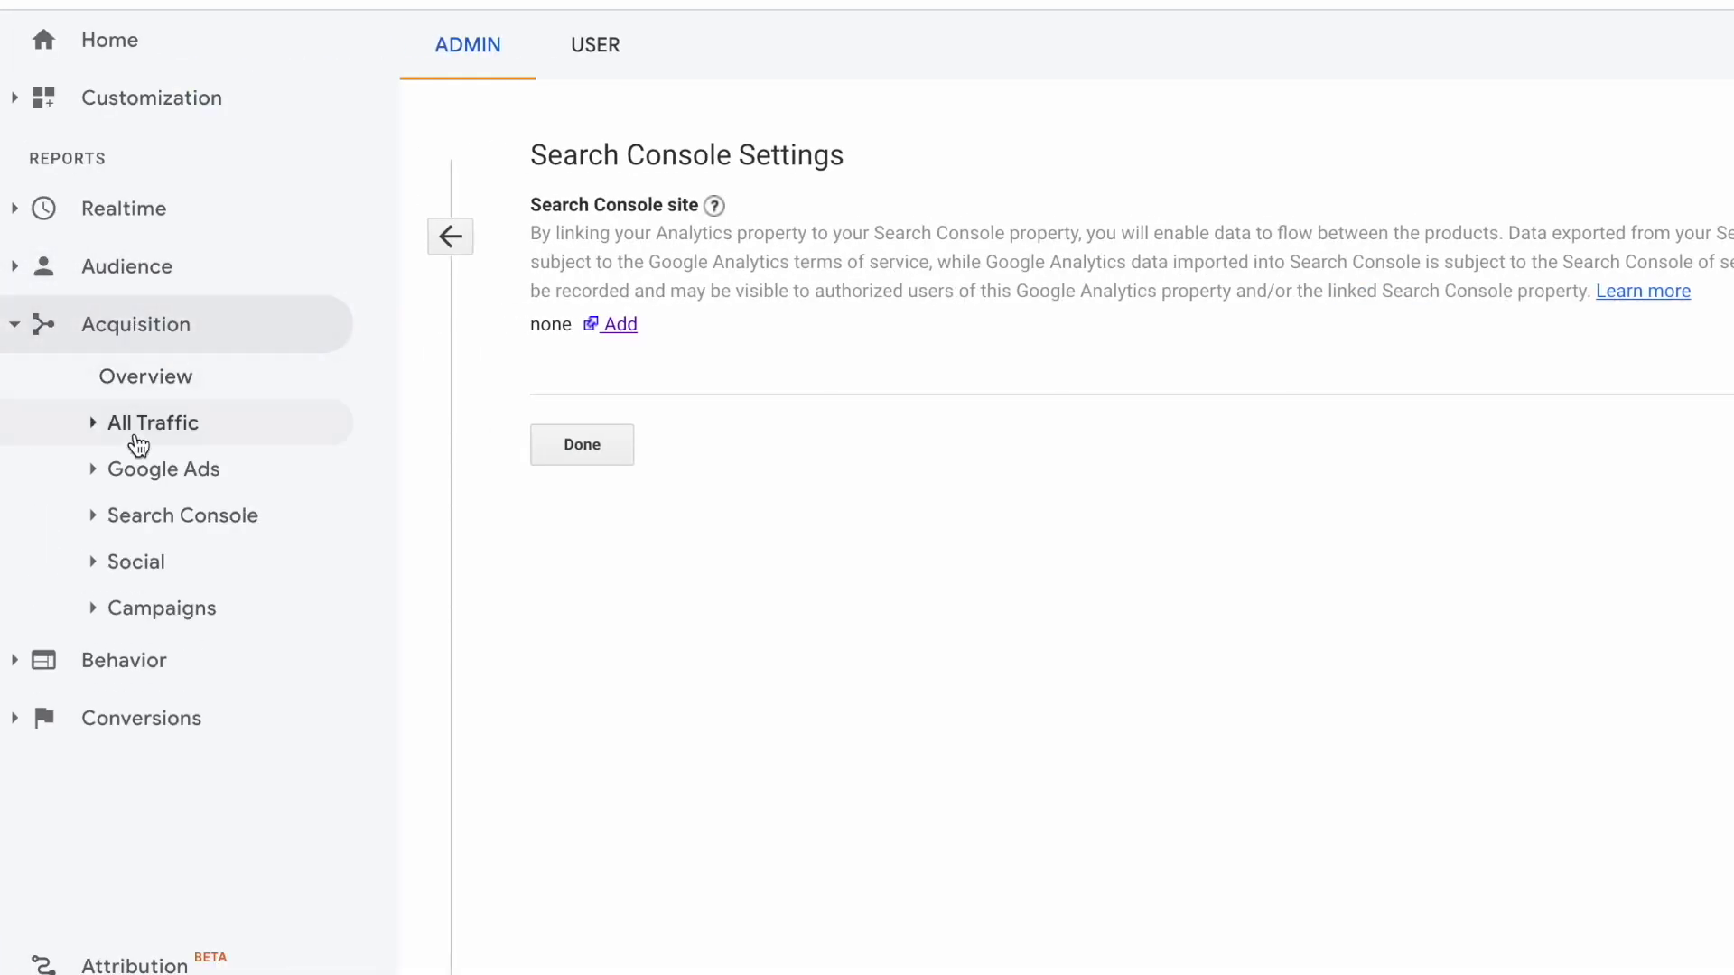
left_click(94, 515)
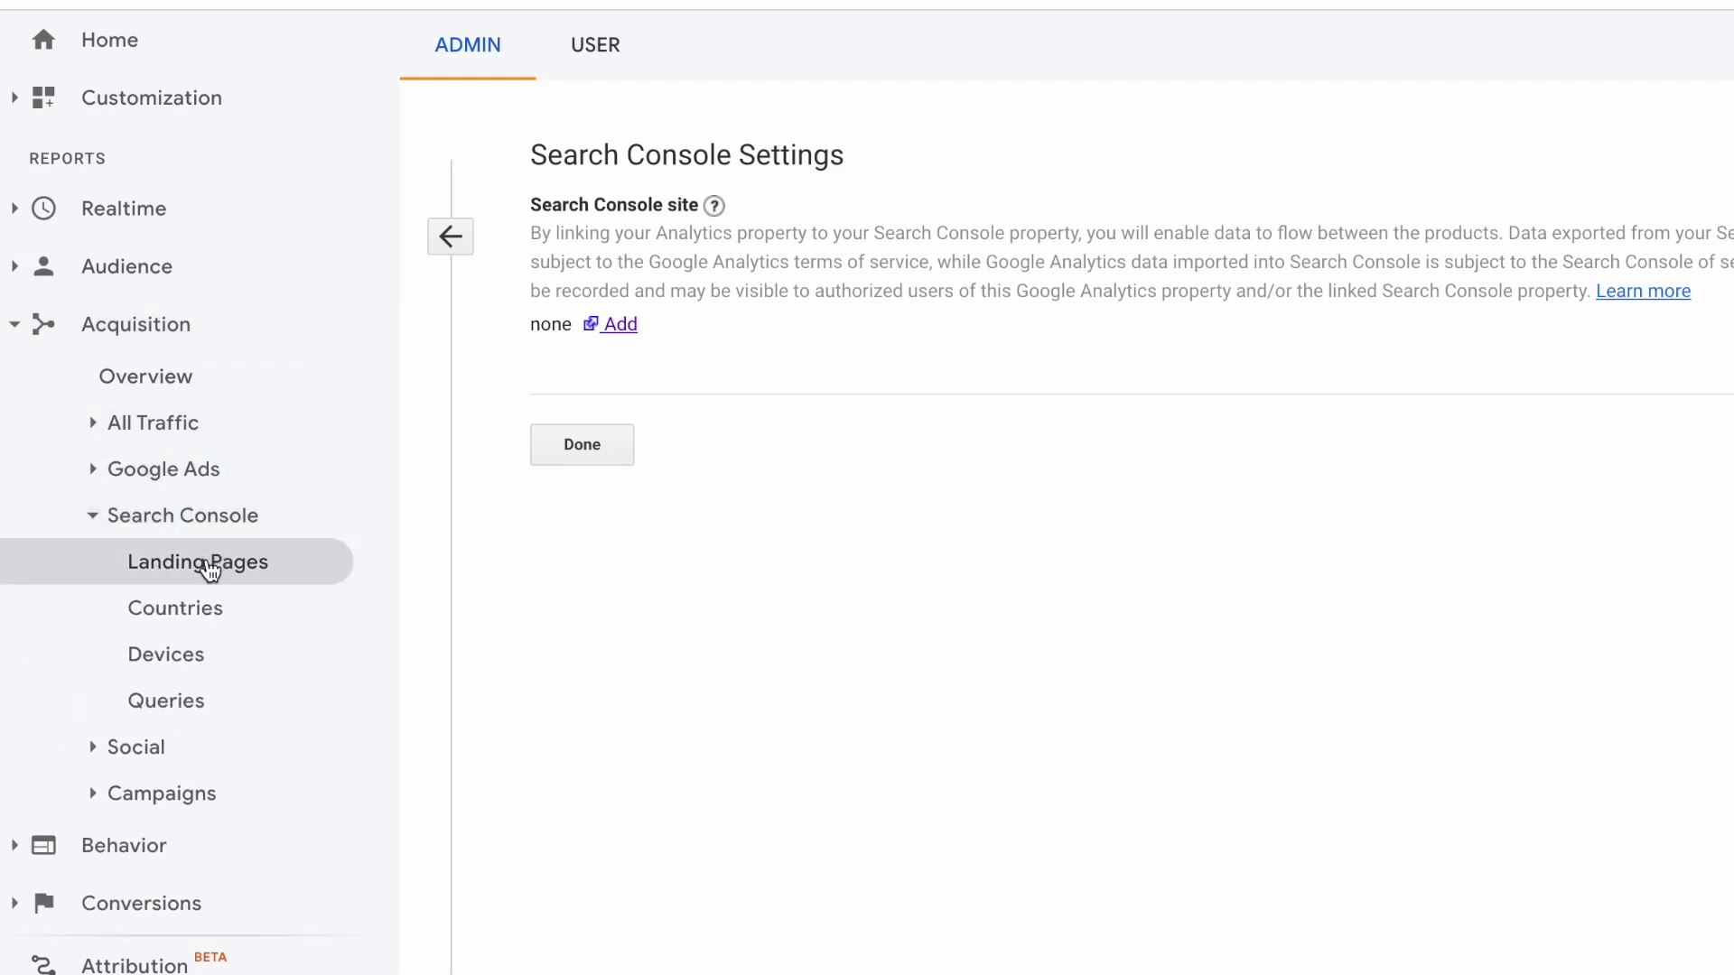
left_click(208, 567)
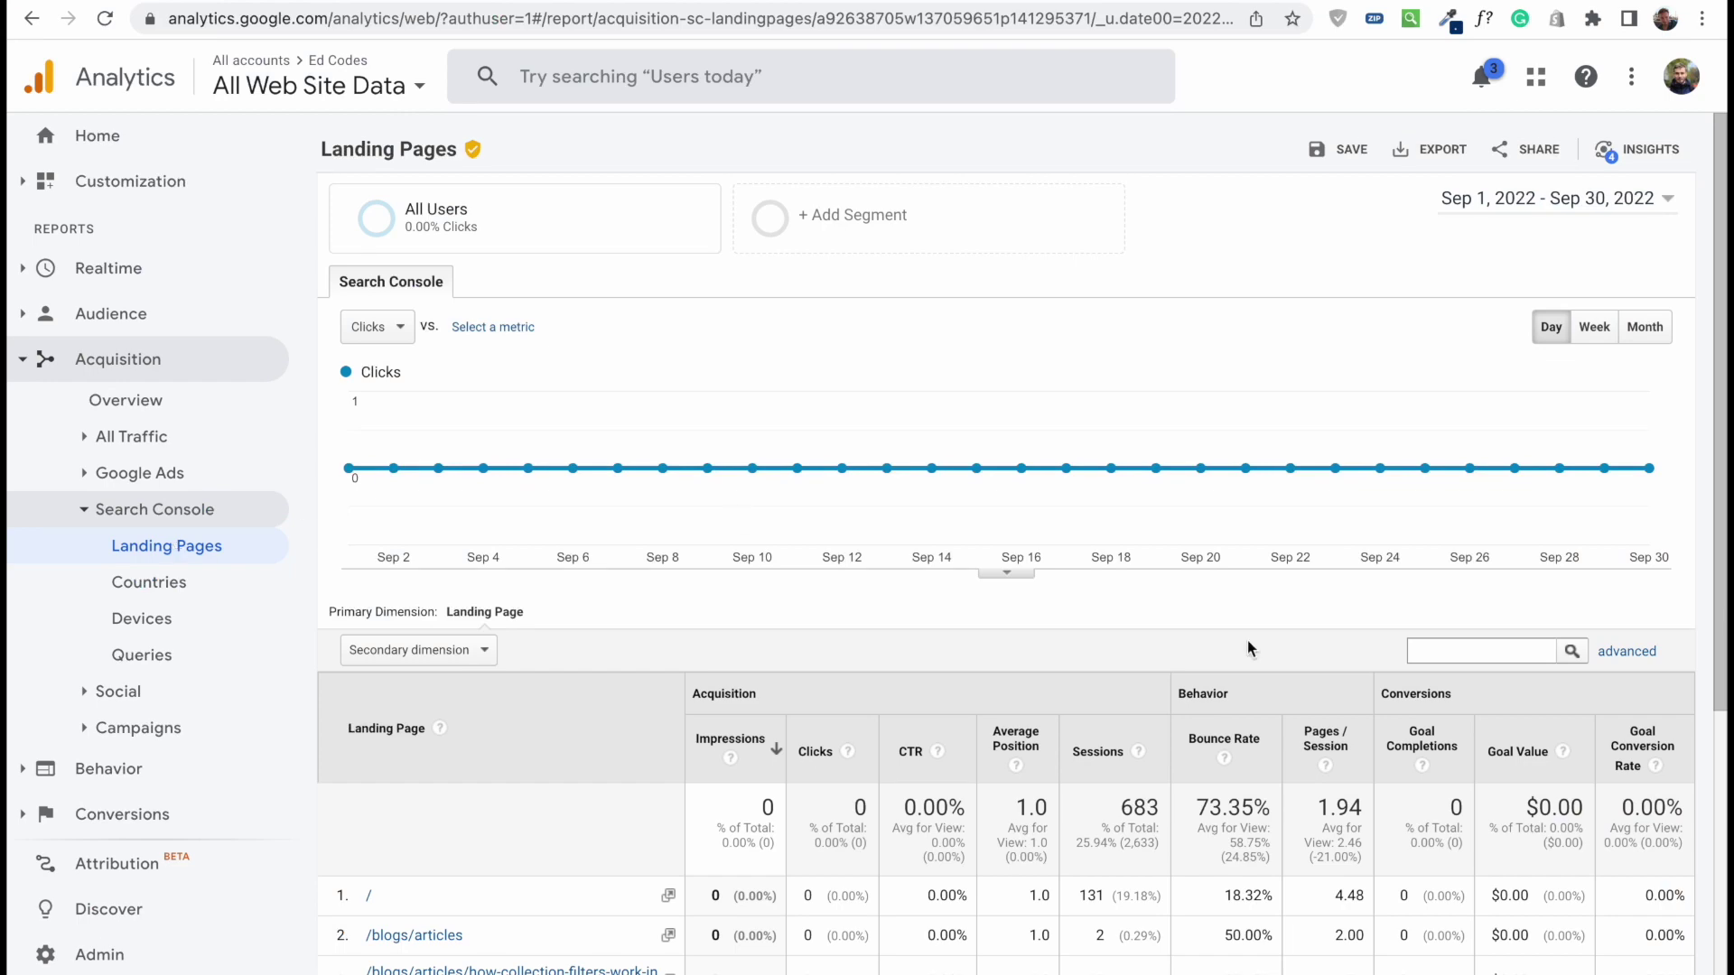
scroll(1696, 550, "down", 4)
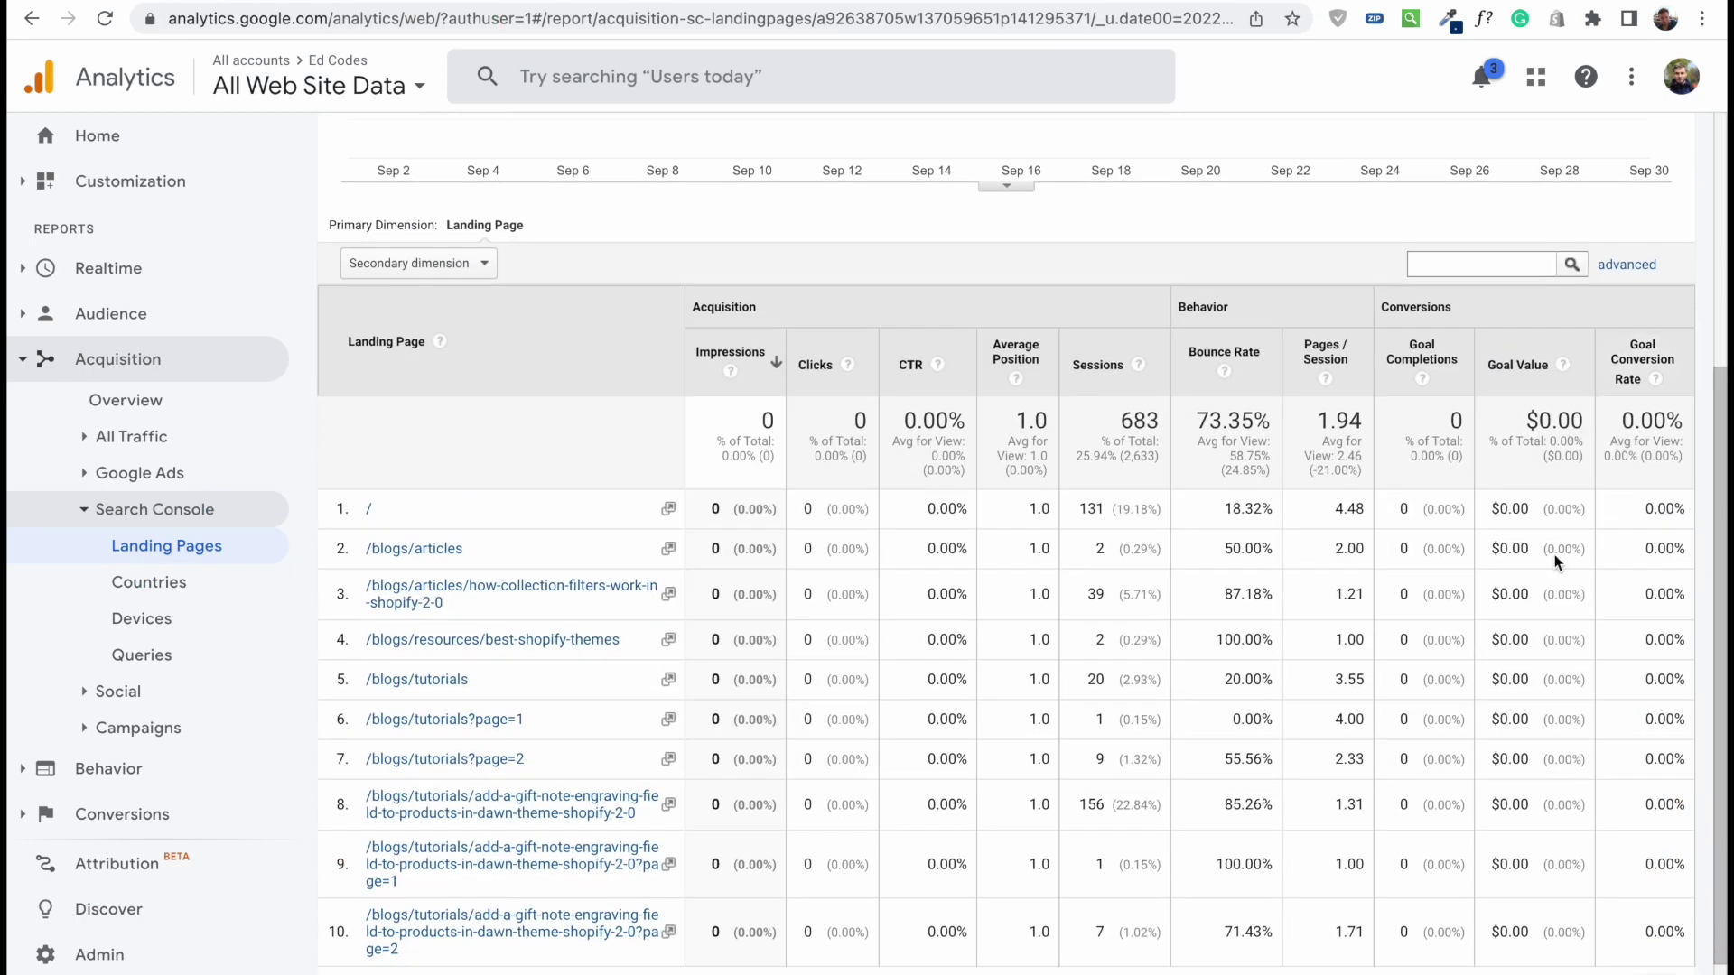
scroll(640, 686, "up", 3)
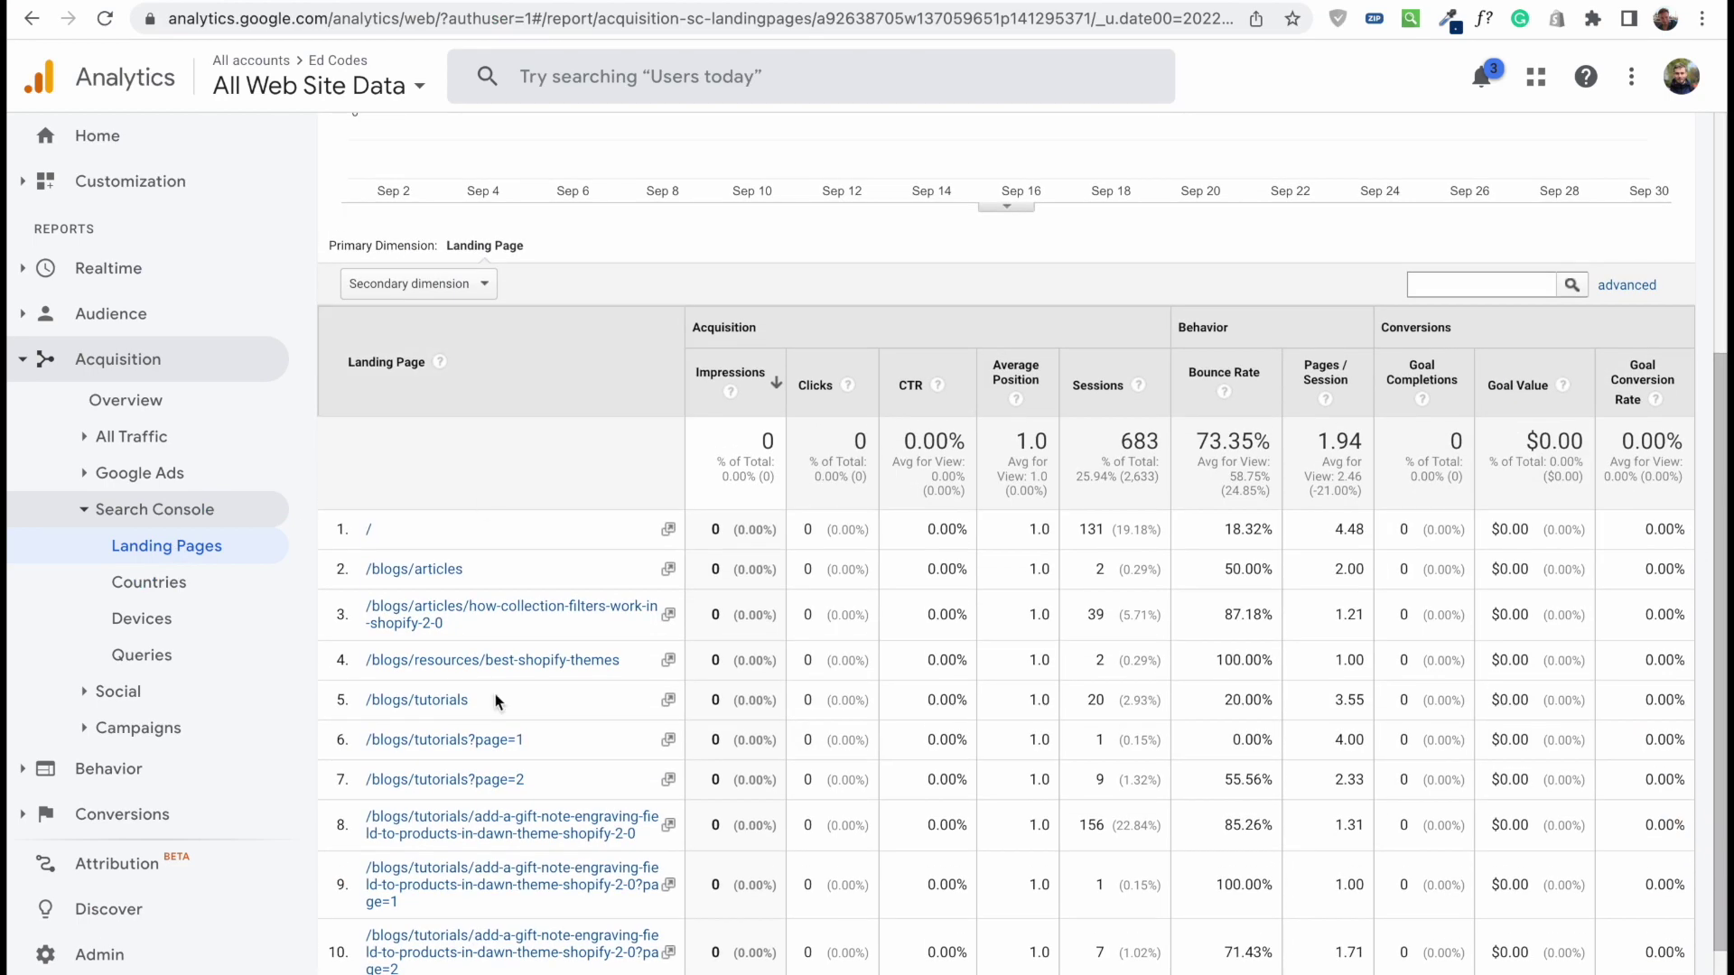
scroll(637, 675, "up", 2)
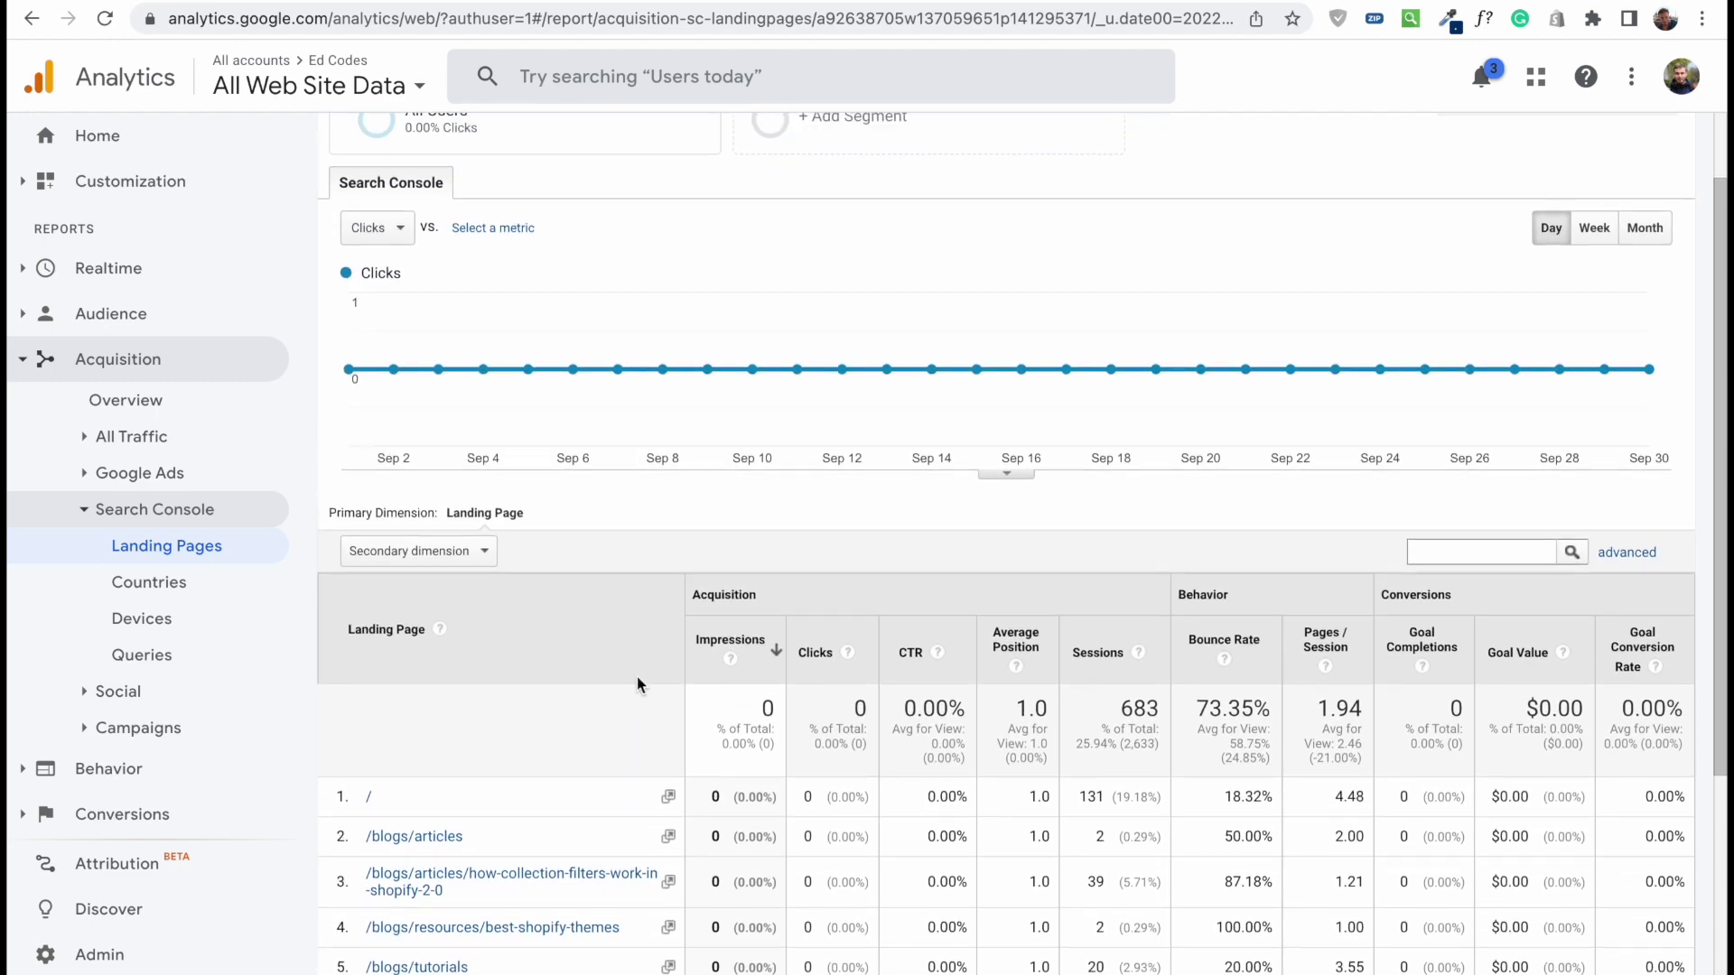
scroll(1422, 426, "down", 5)
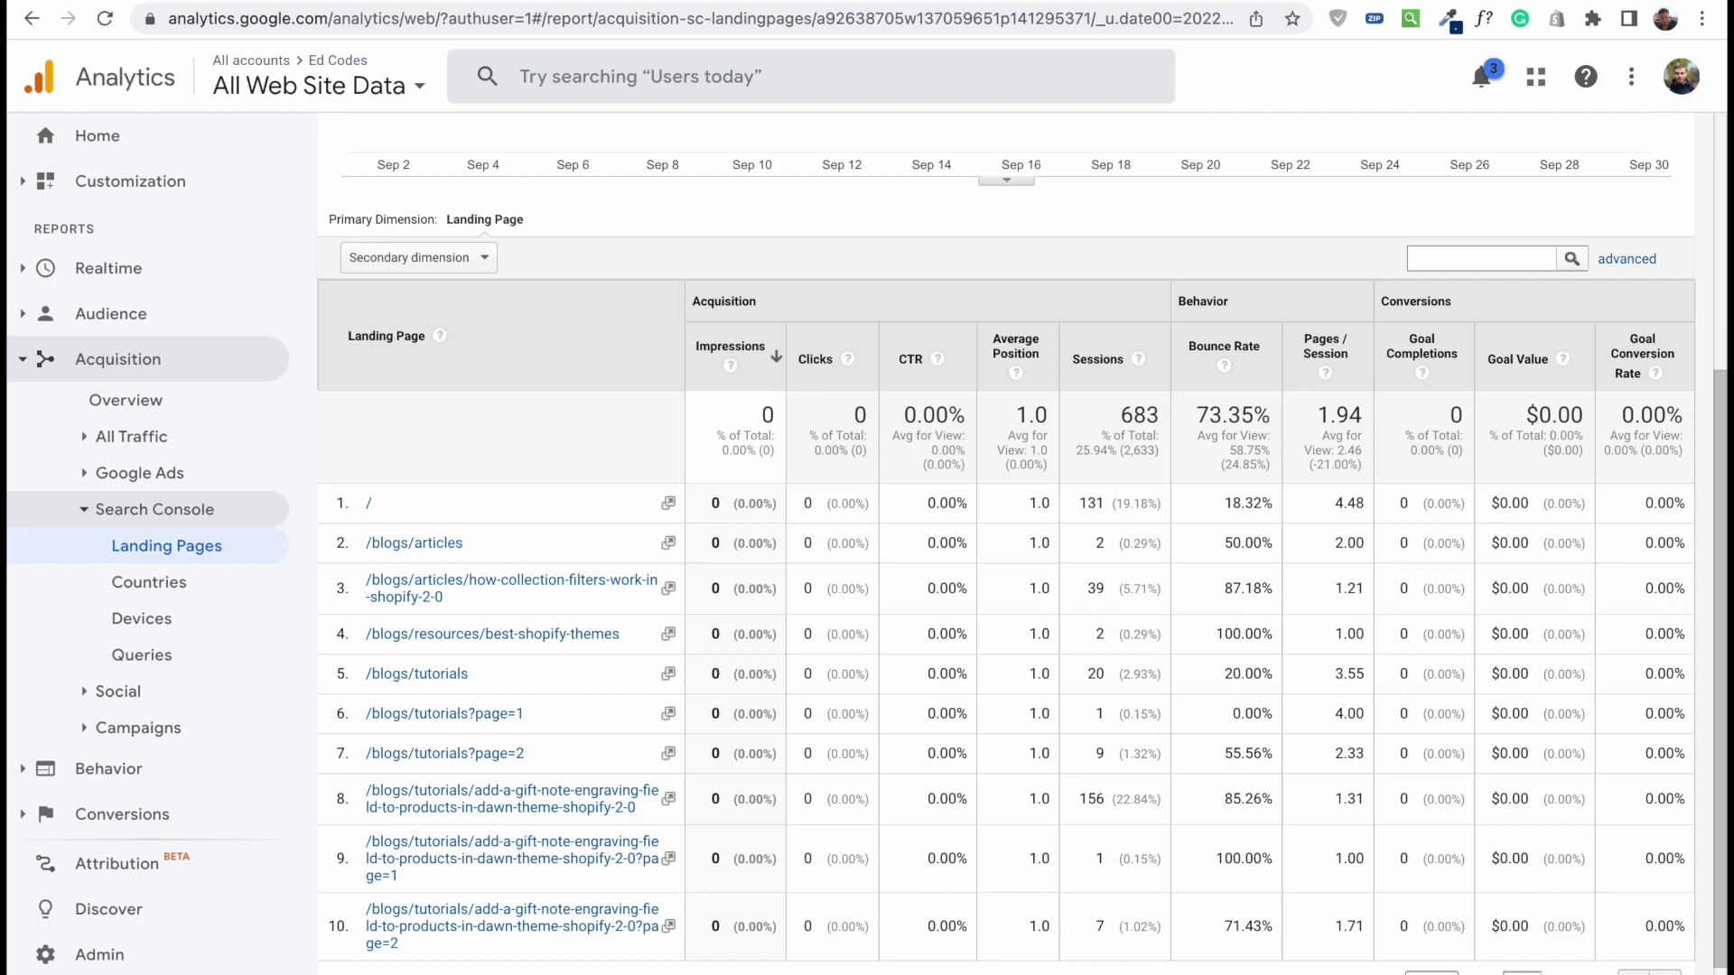
- Switch to the Google Search Console Performance report for ed.codes and examine clicks and impressions of the top queries
key("ctrl+Tab")
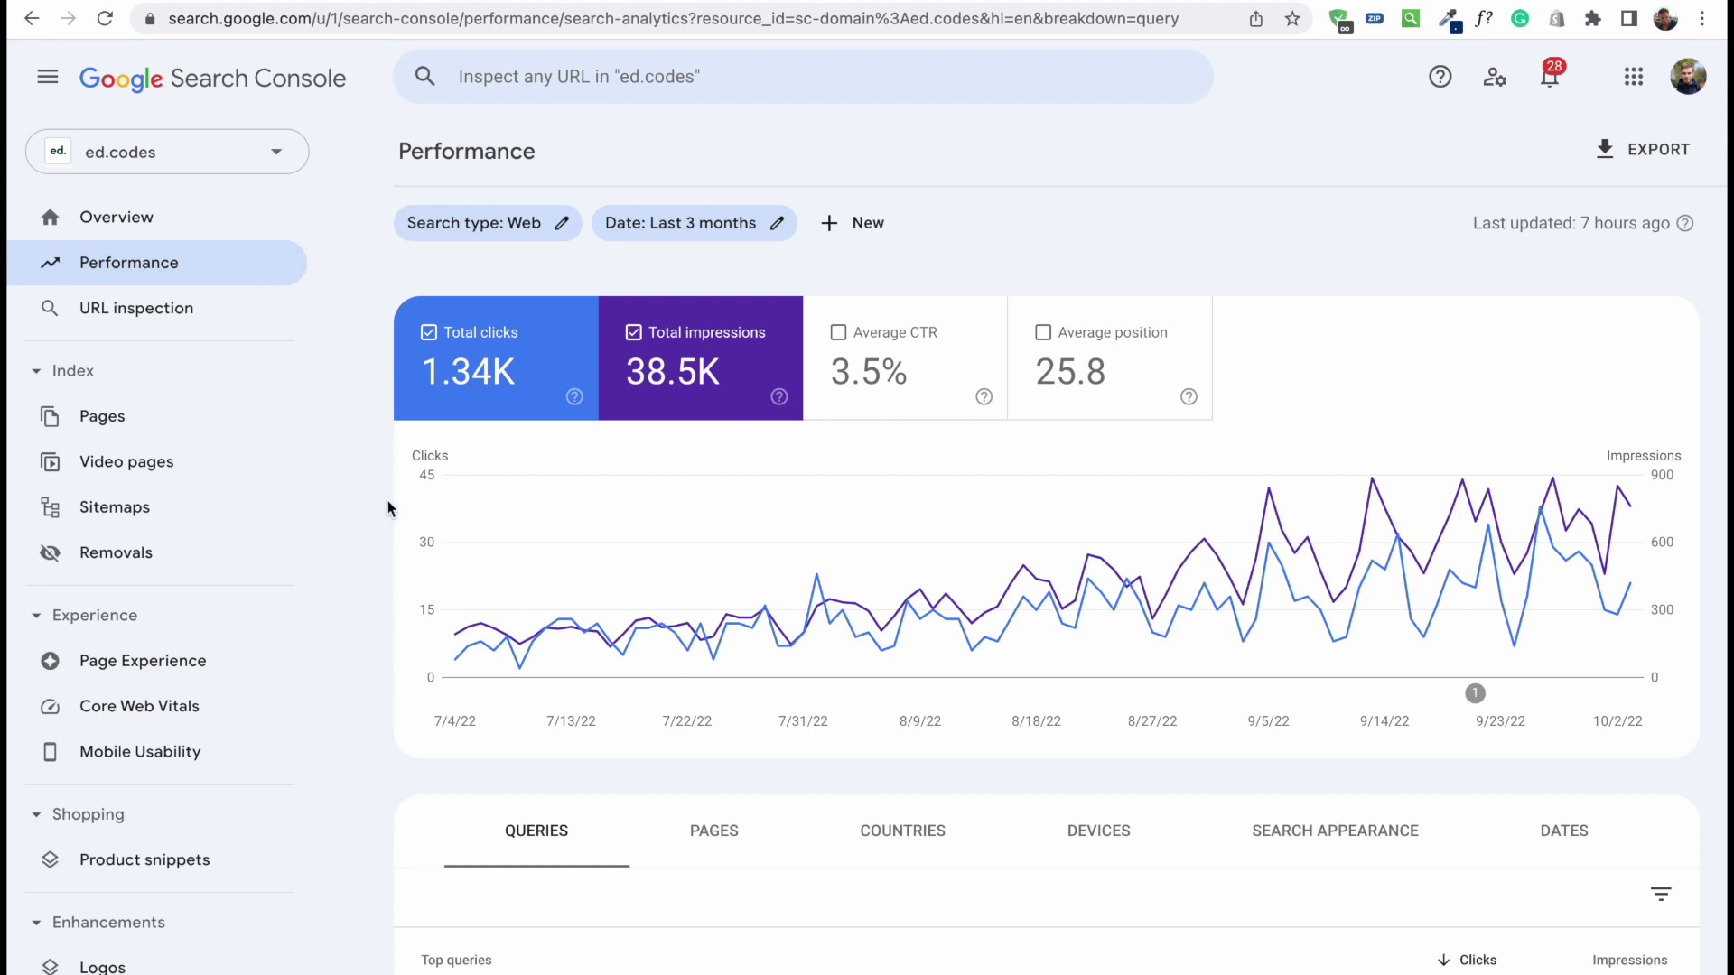
scroll(388, 508, "down", 3)
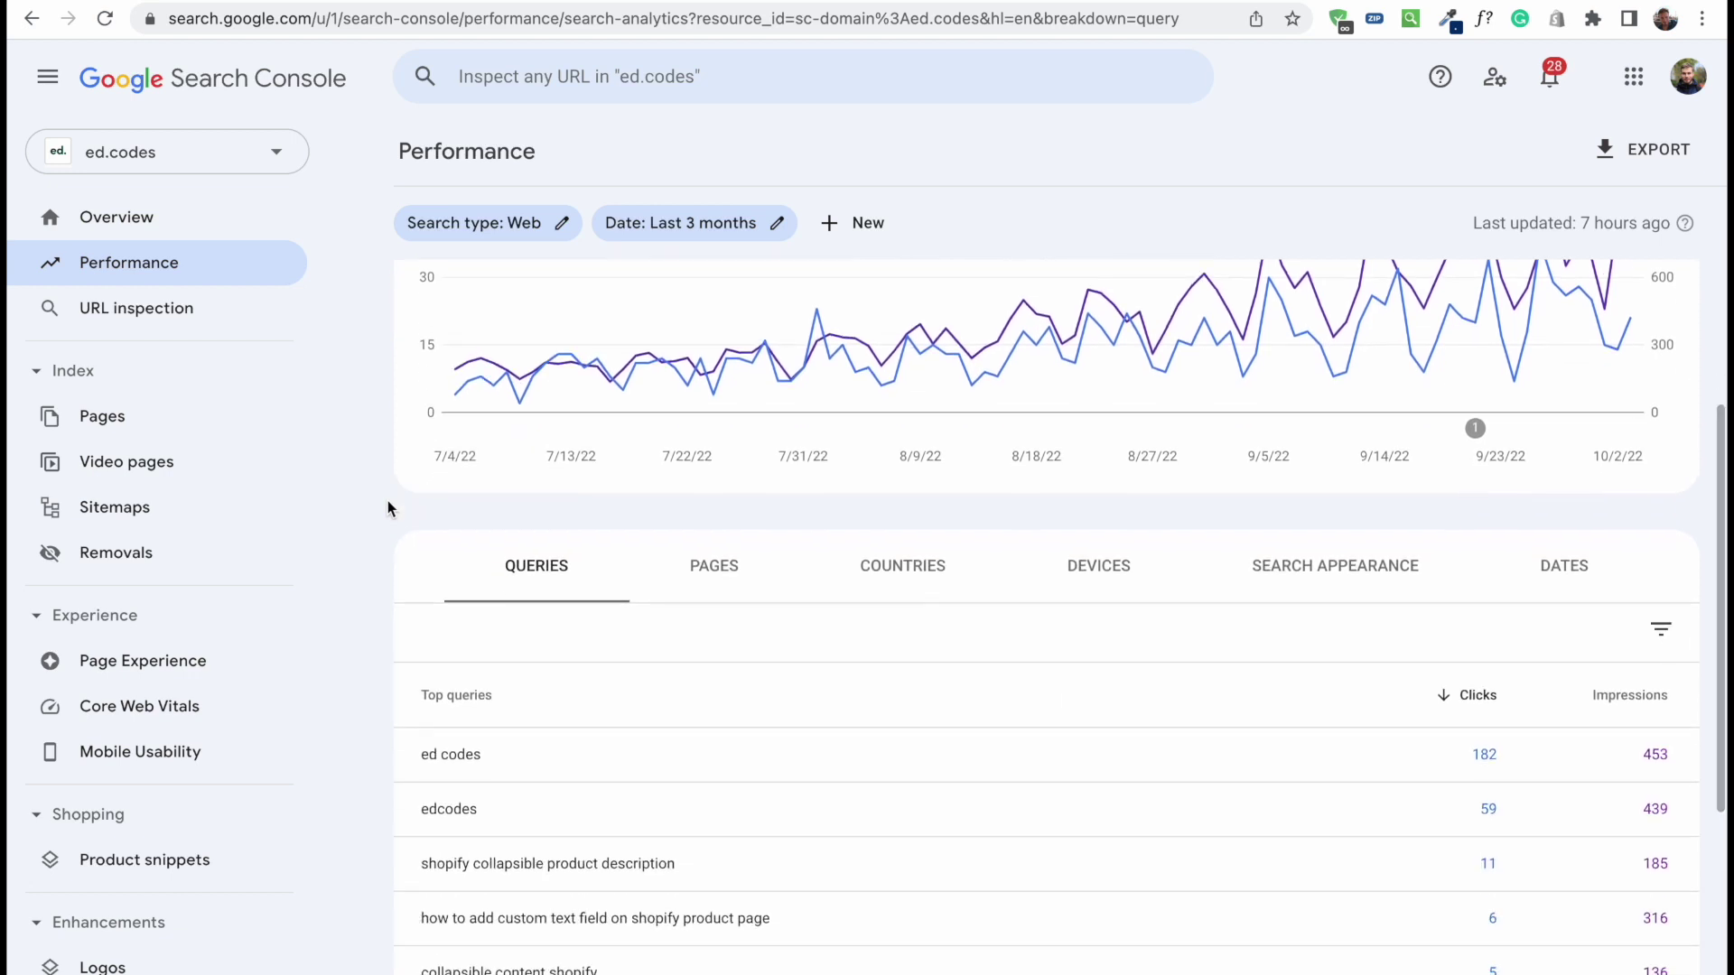
scroll(388, 508, "up", 3)
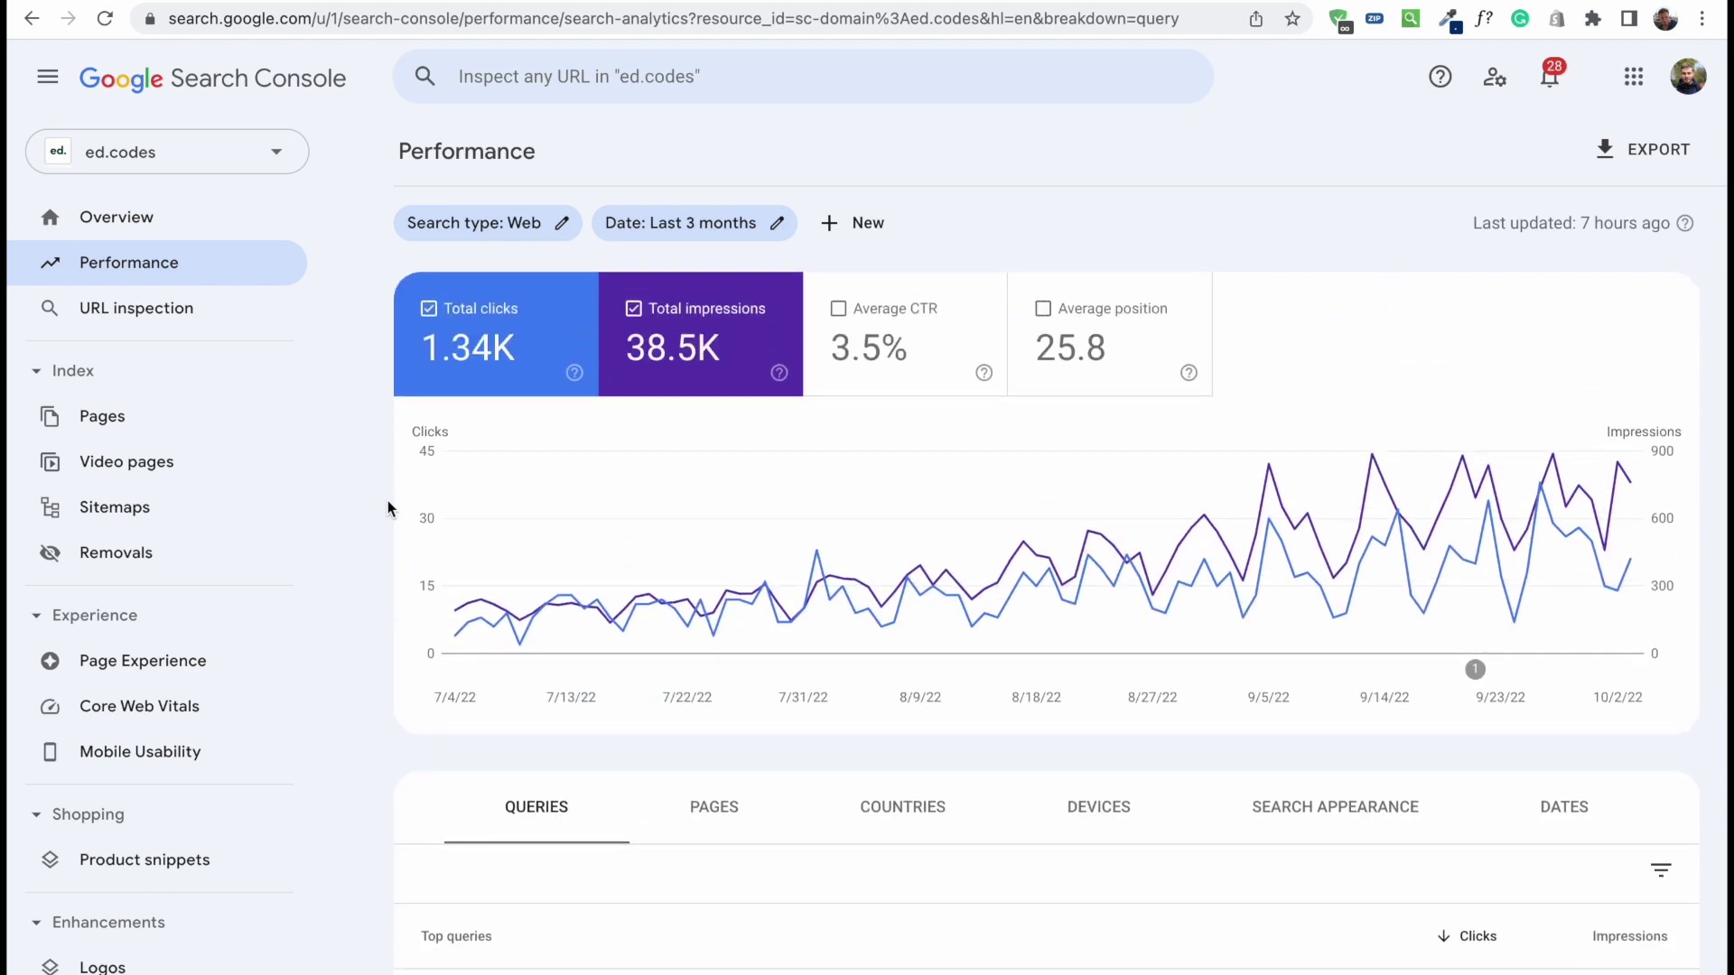
scroll(36, 284, "down", 3)
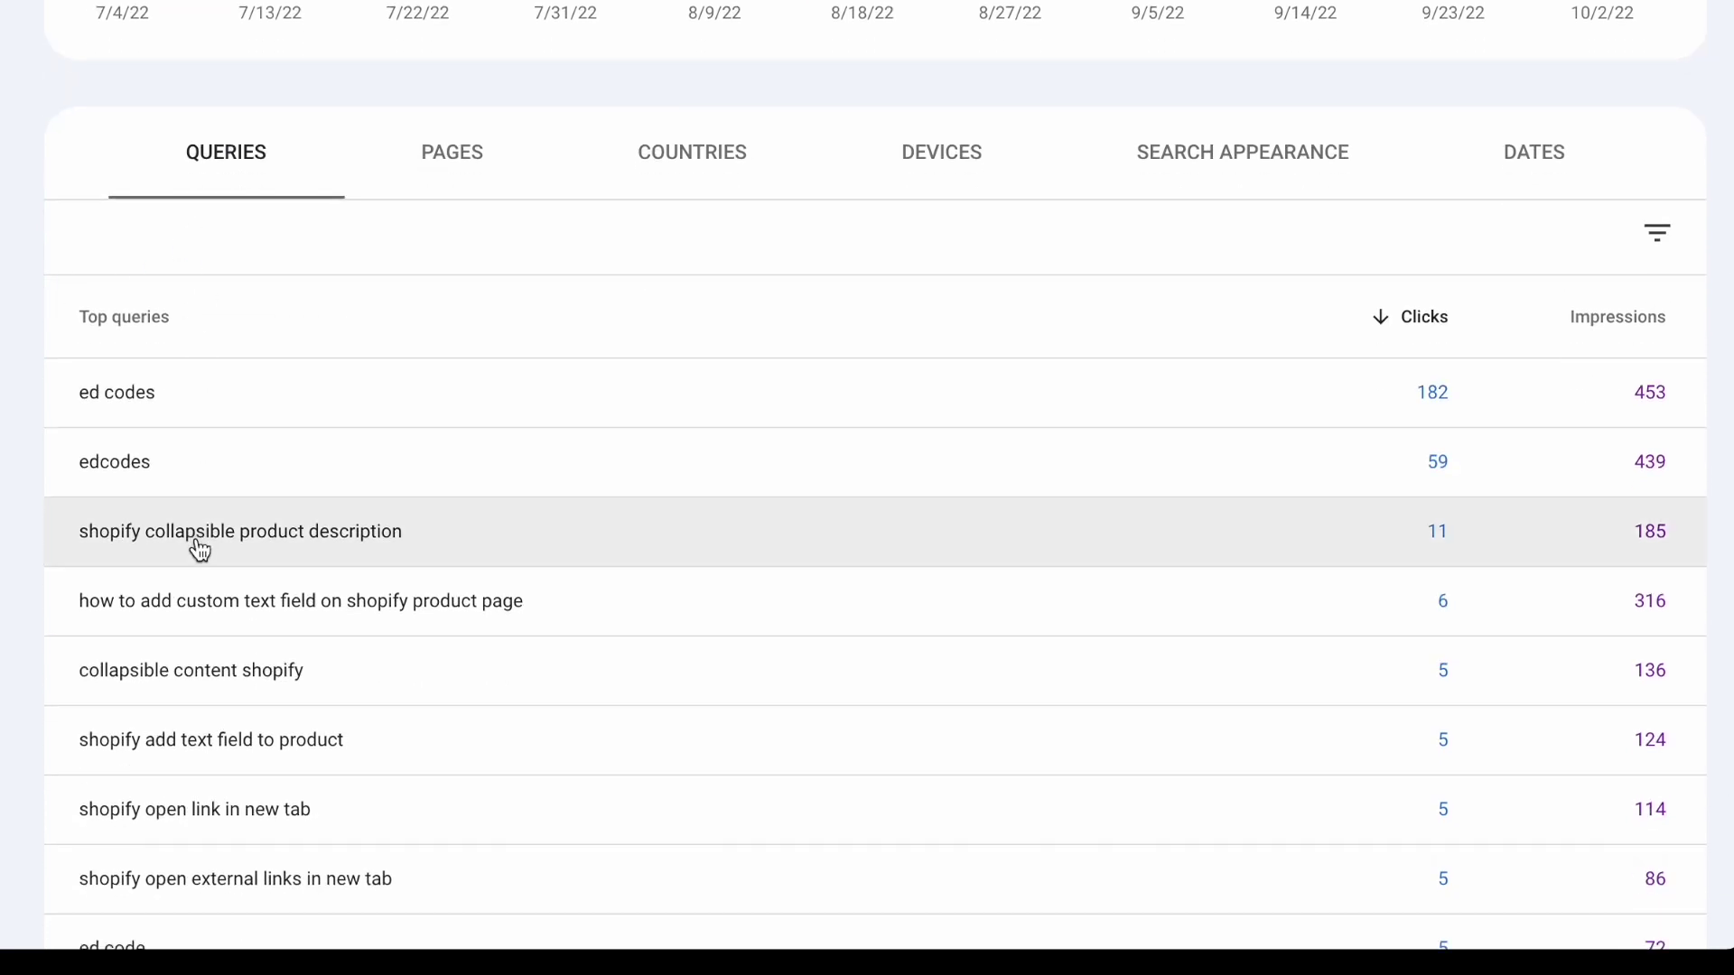
scroll(194, 550, "down", 3)
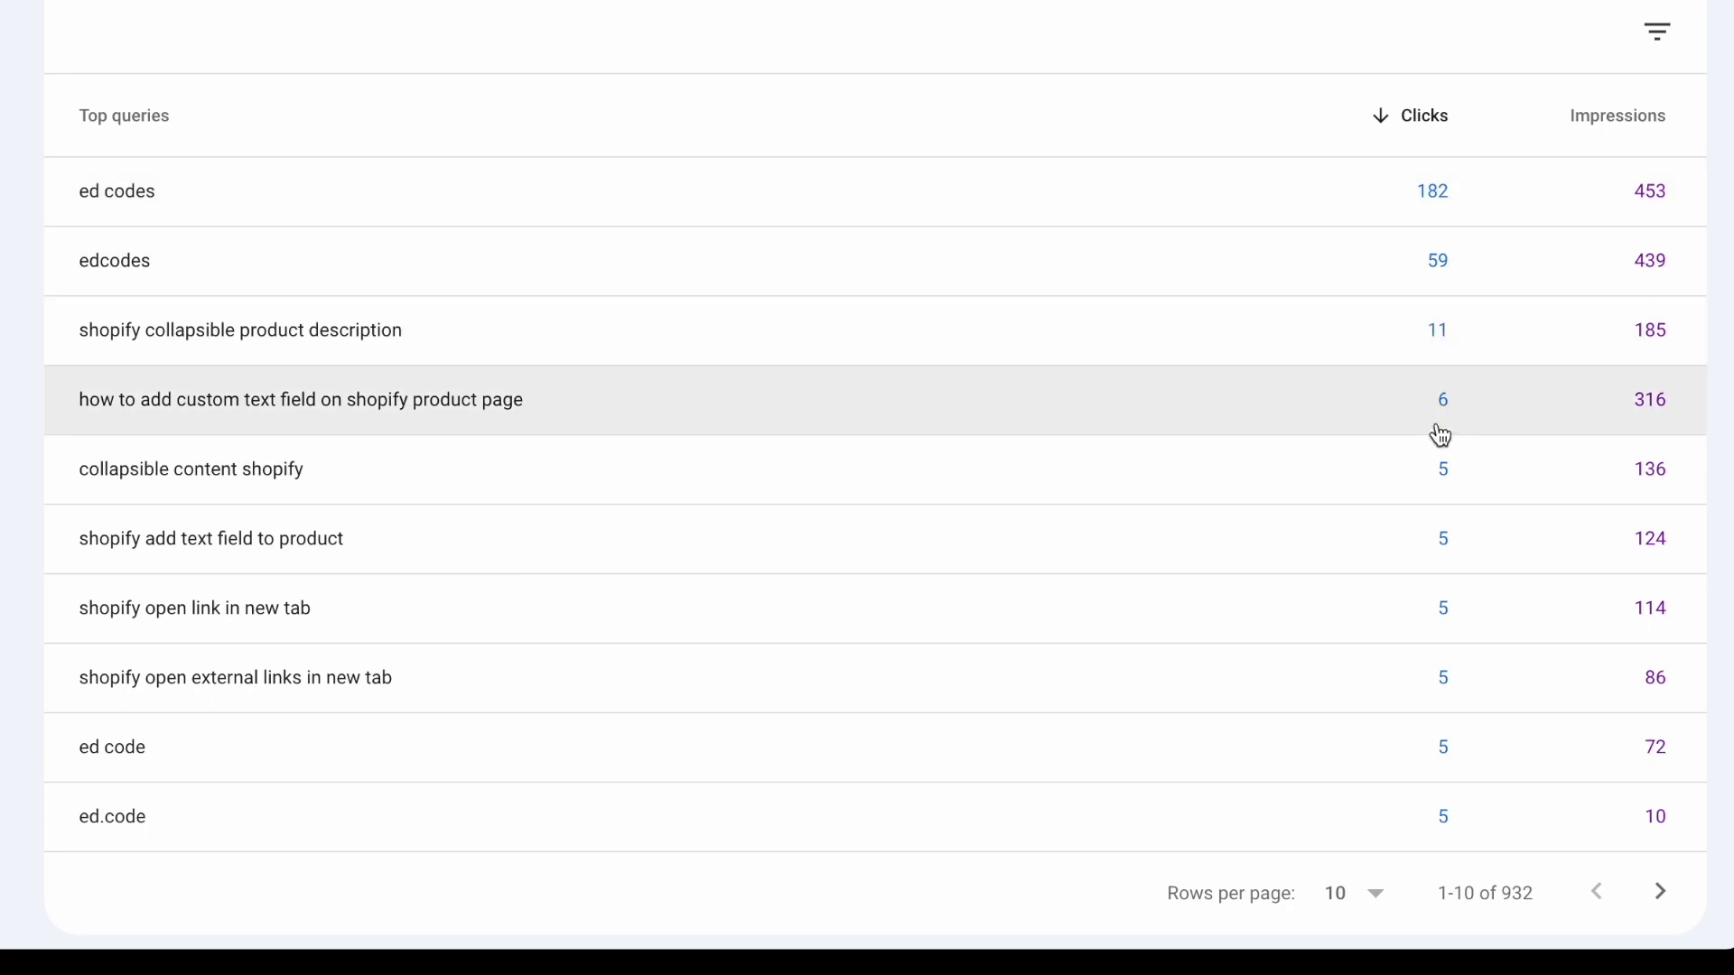
scroll(1443, 411, "up", 1)
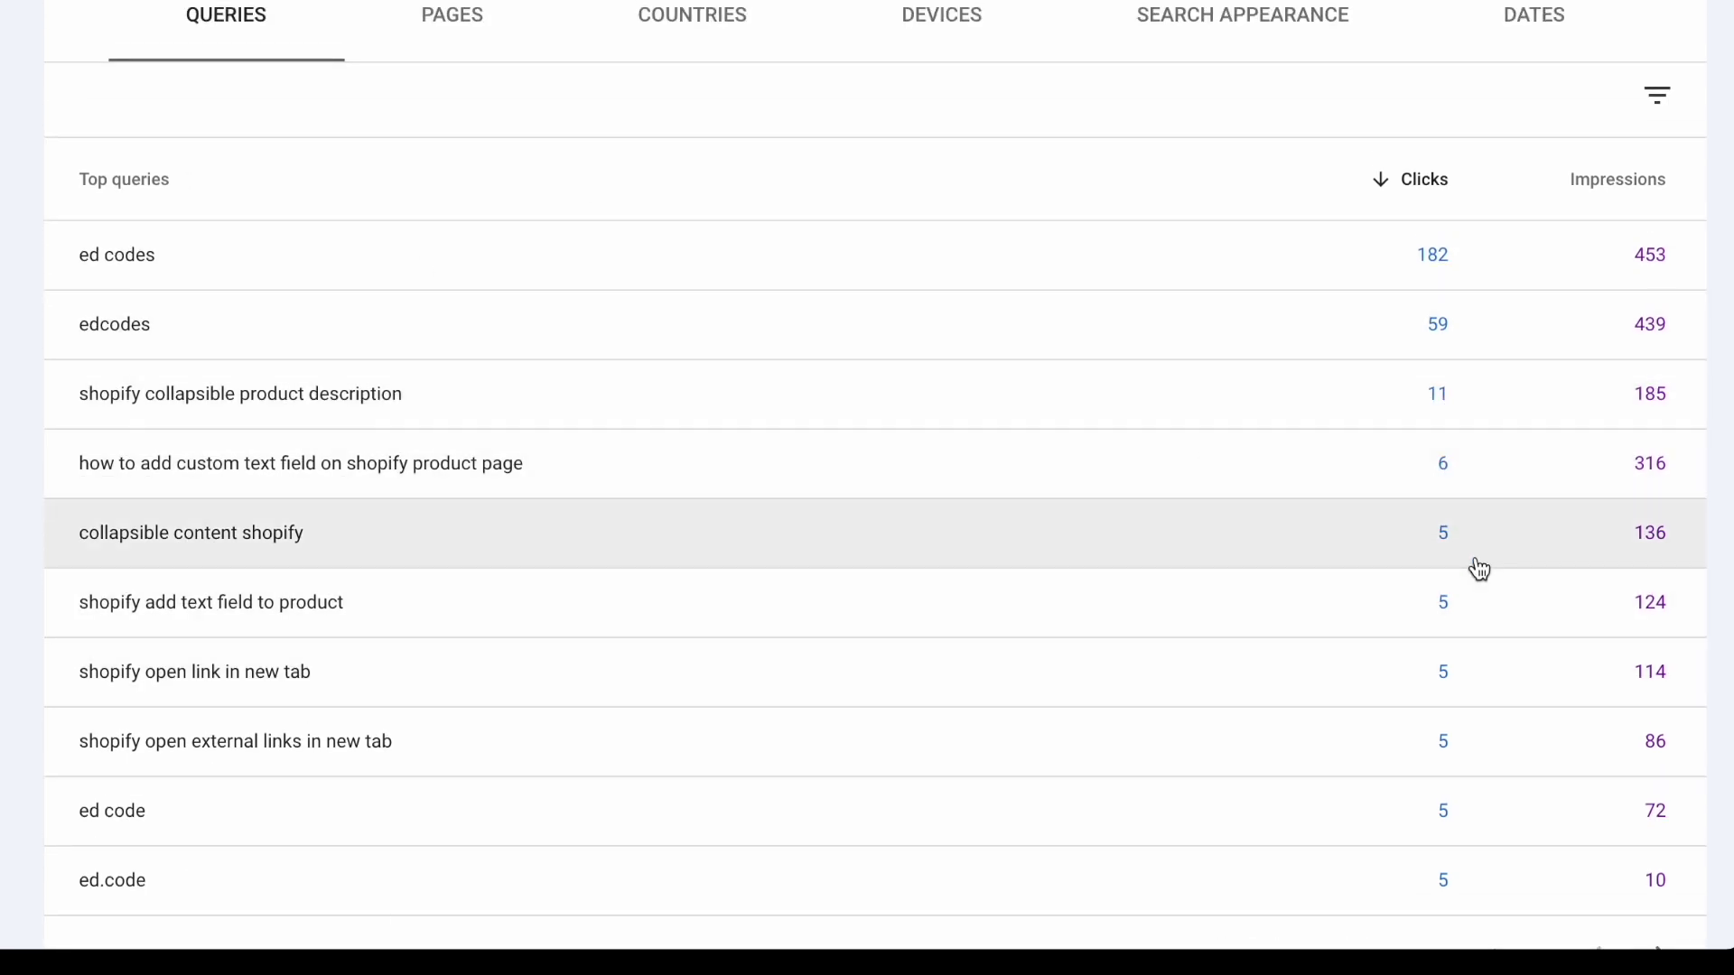
scroll(1479, 569, "up", 2)
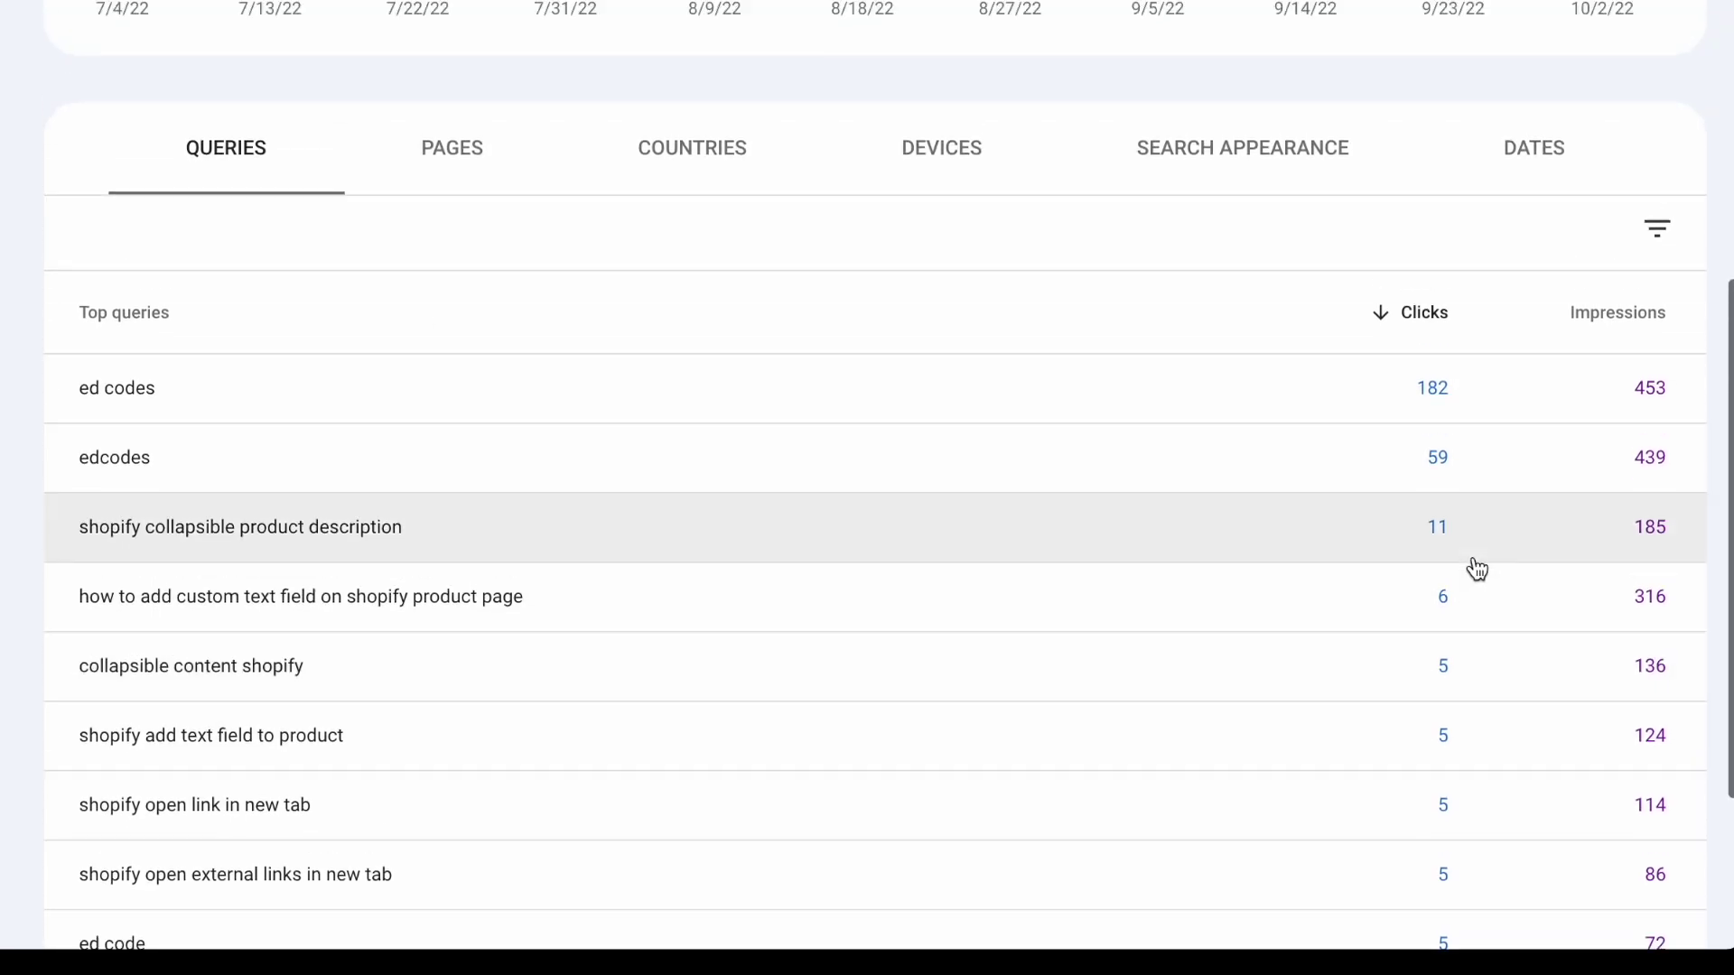
- Compare the performance breakdowns by pages, queries, countries and devices
left_click(450, 160)
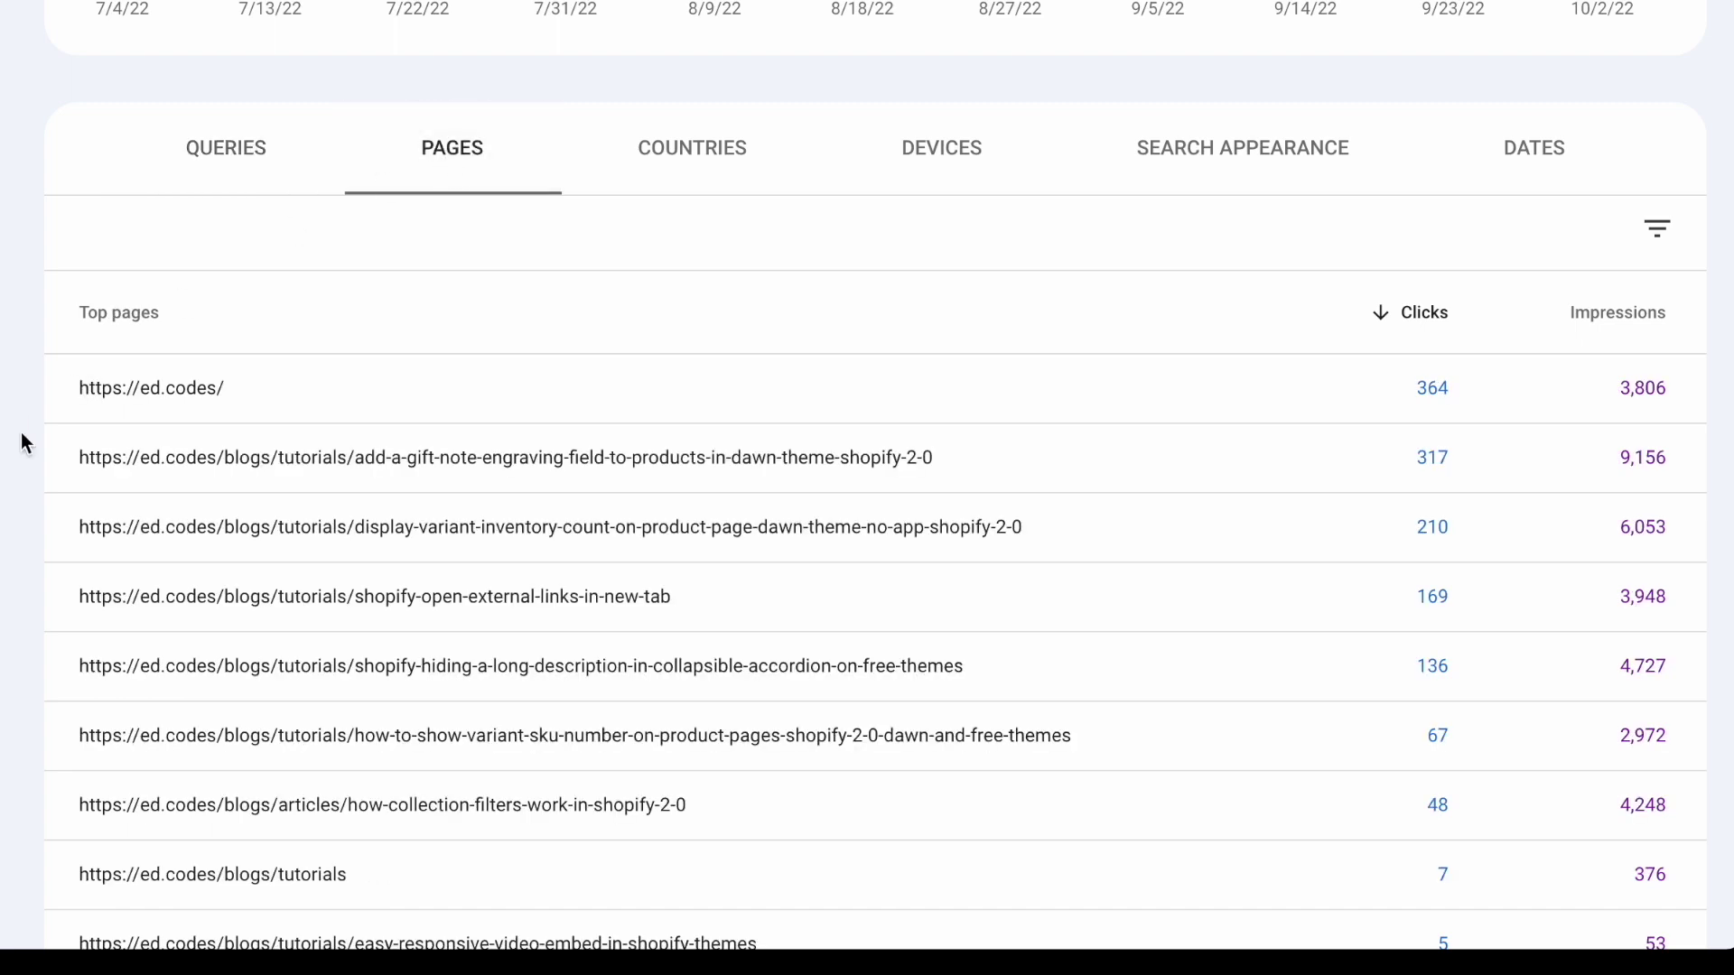
scroll(25, 442, "down", 1)
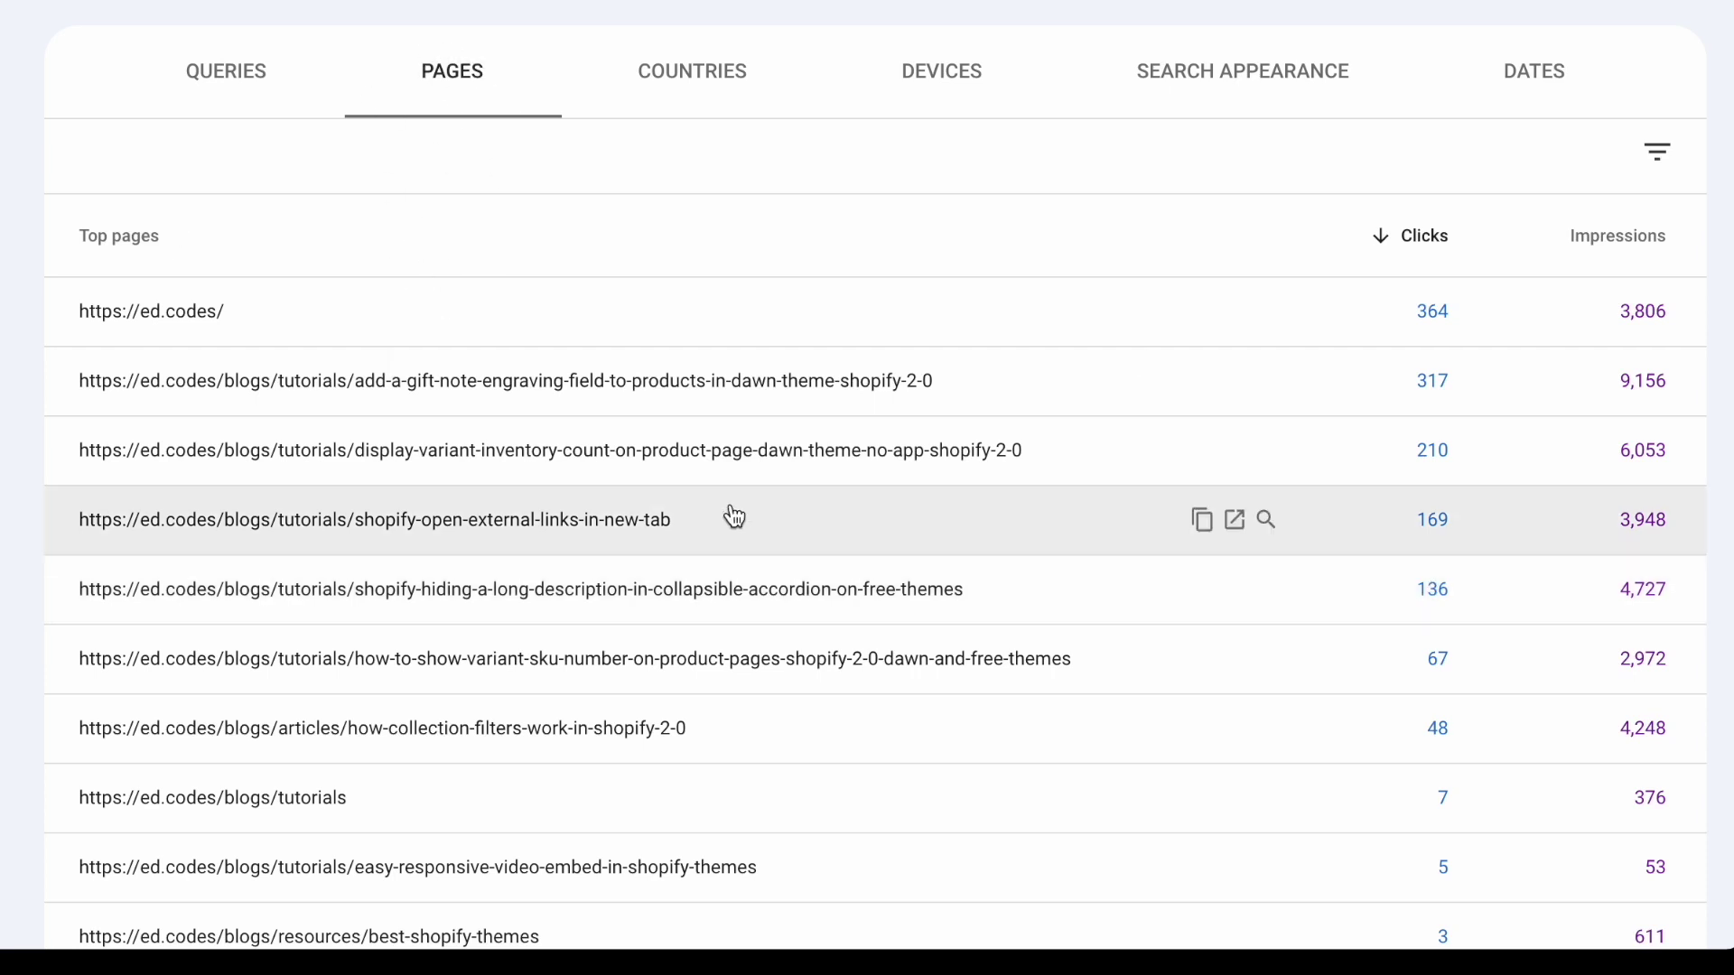
left_click(239, 72)
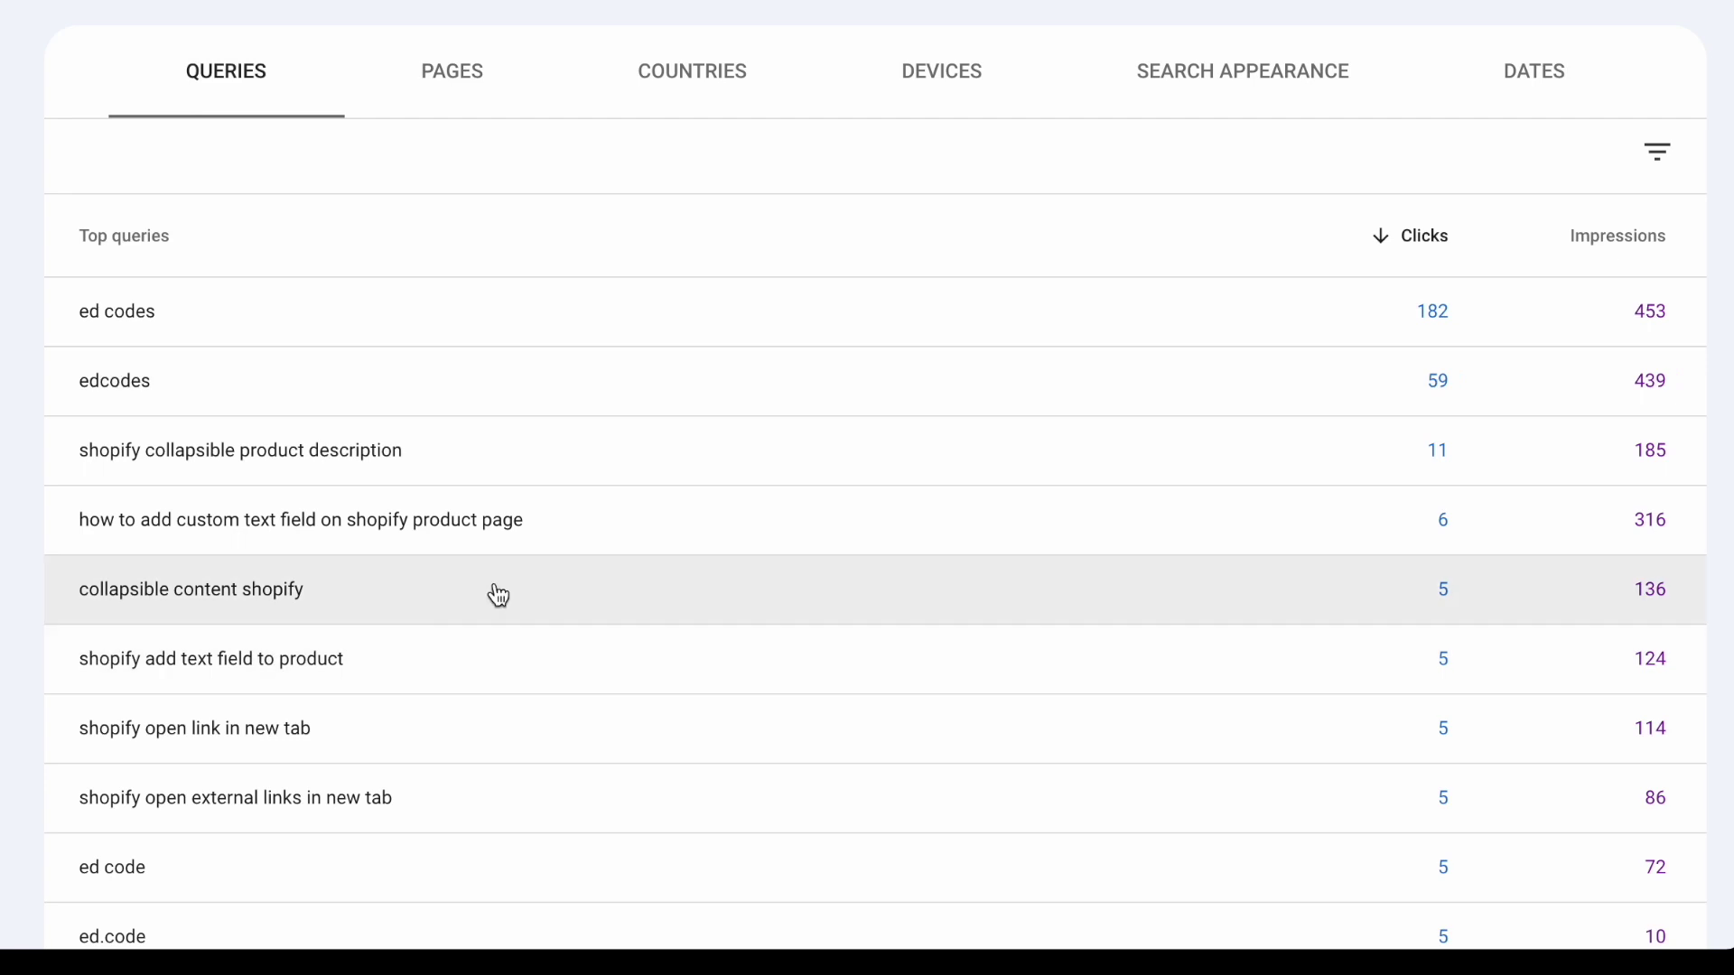
left_click(429, 65)
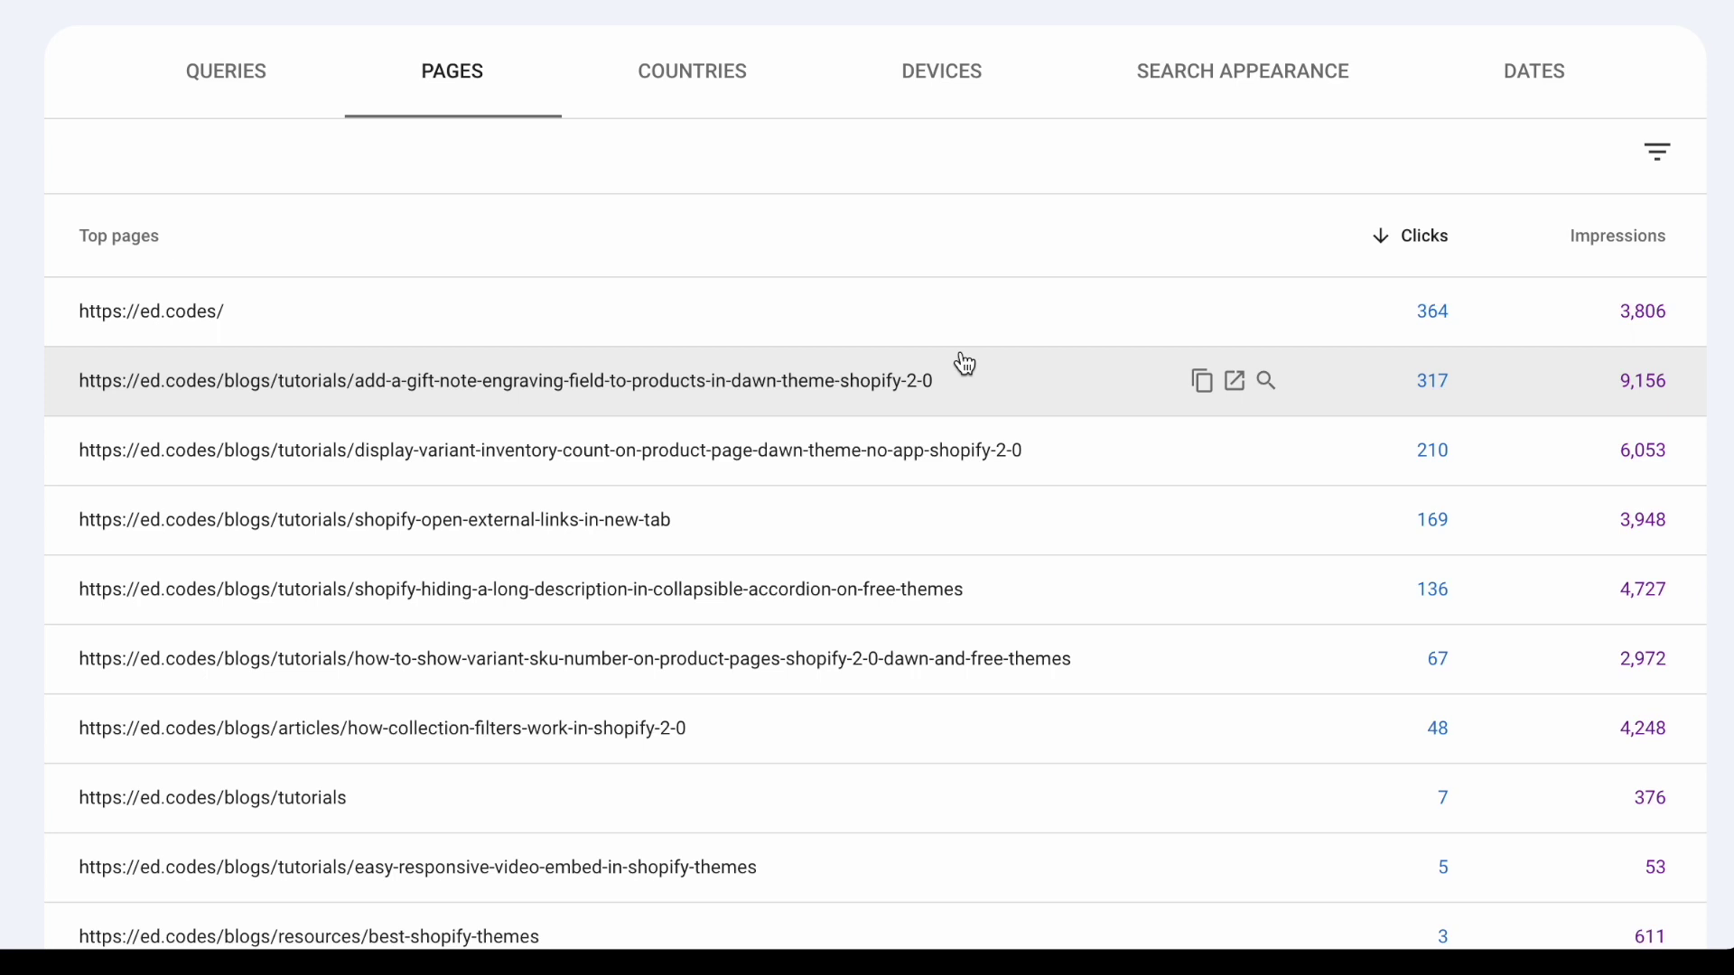
left_click(701, 76)
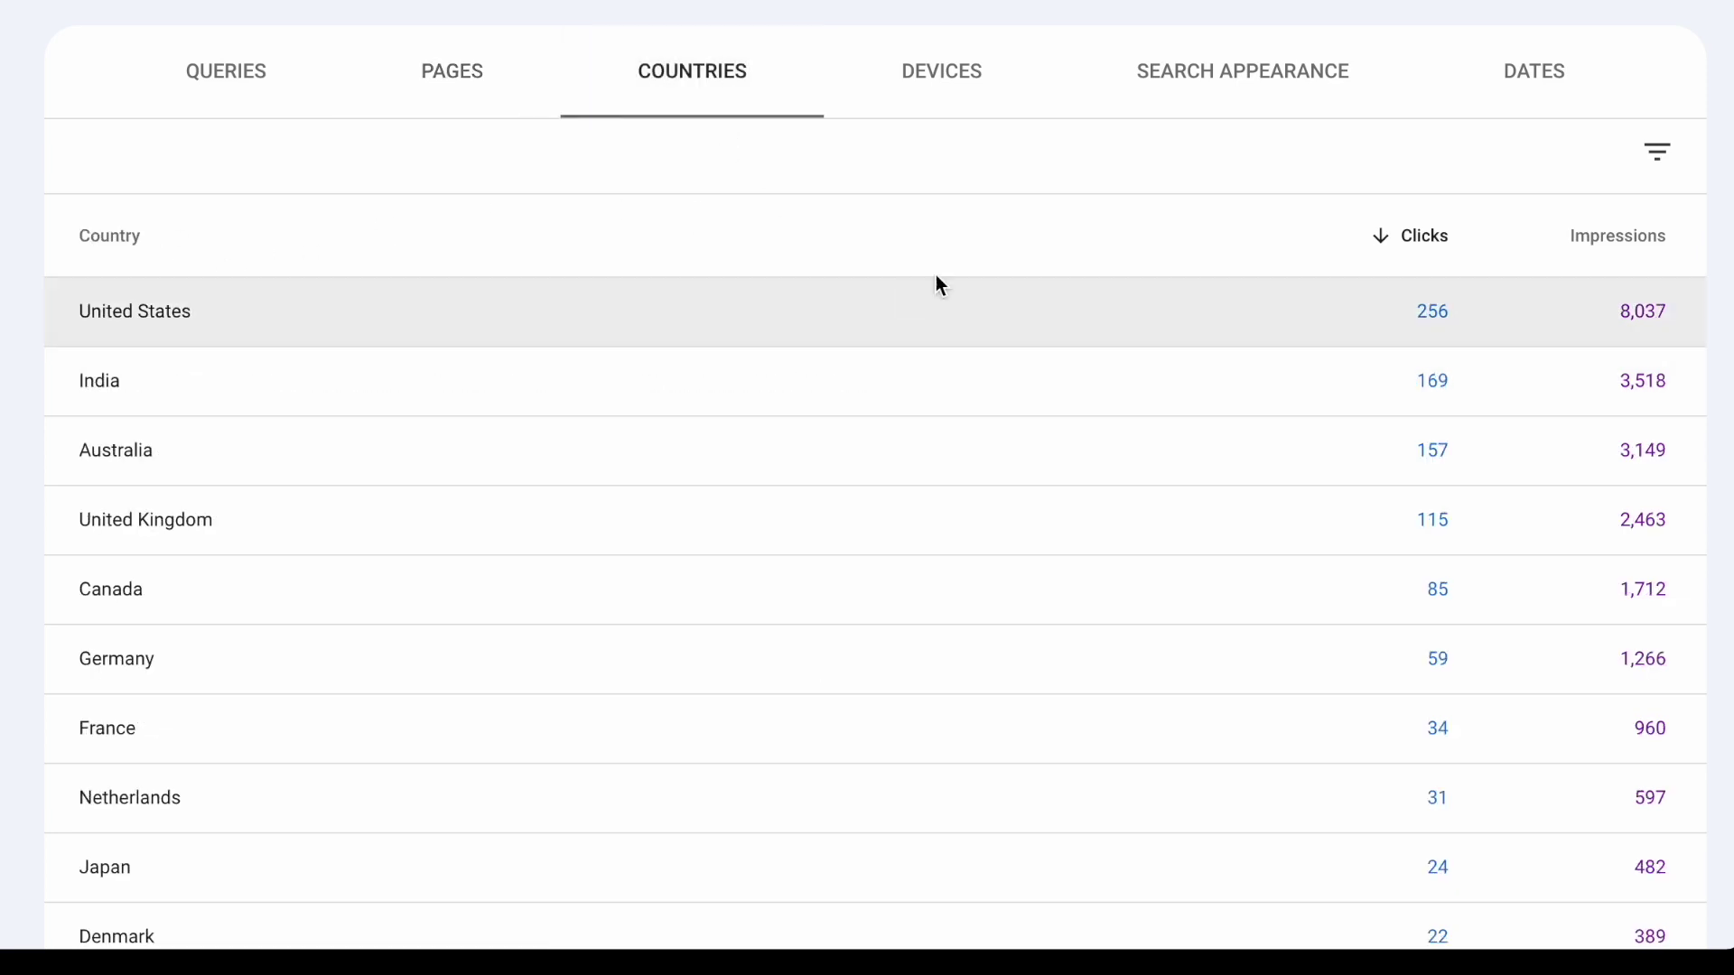
left_click(976, 63)
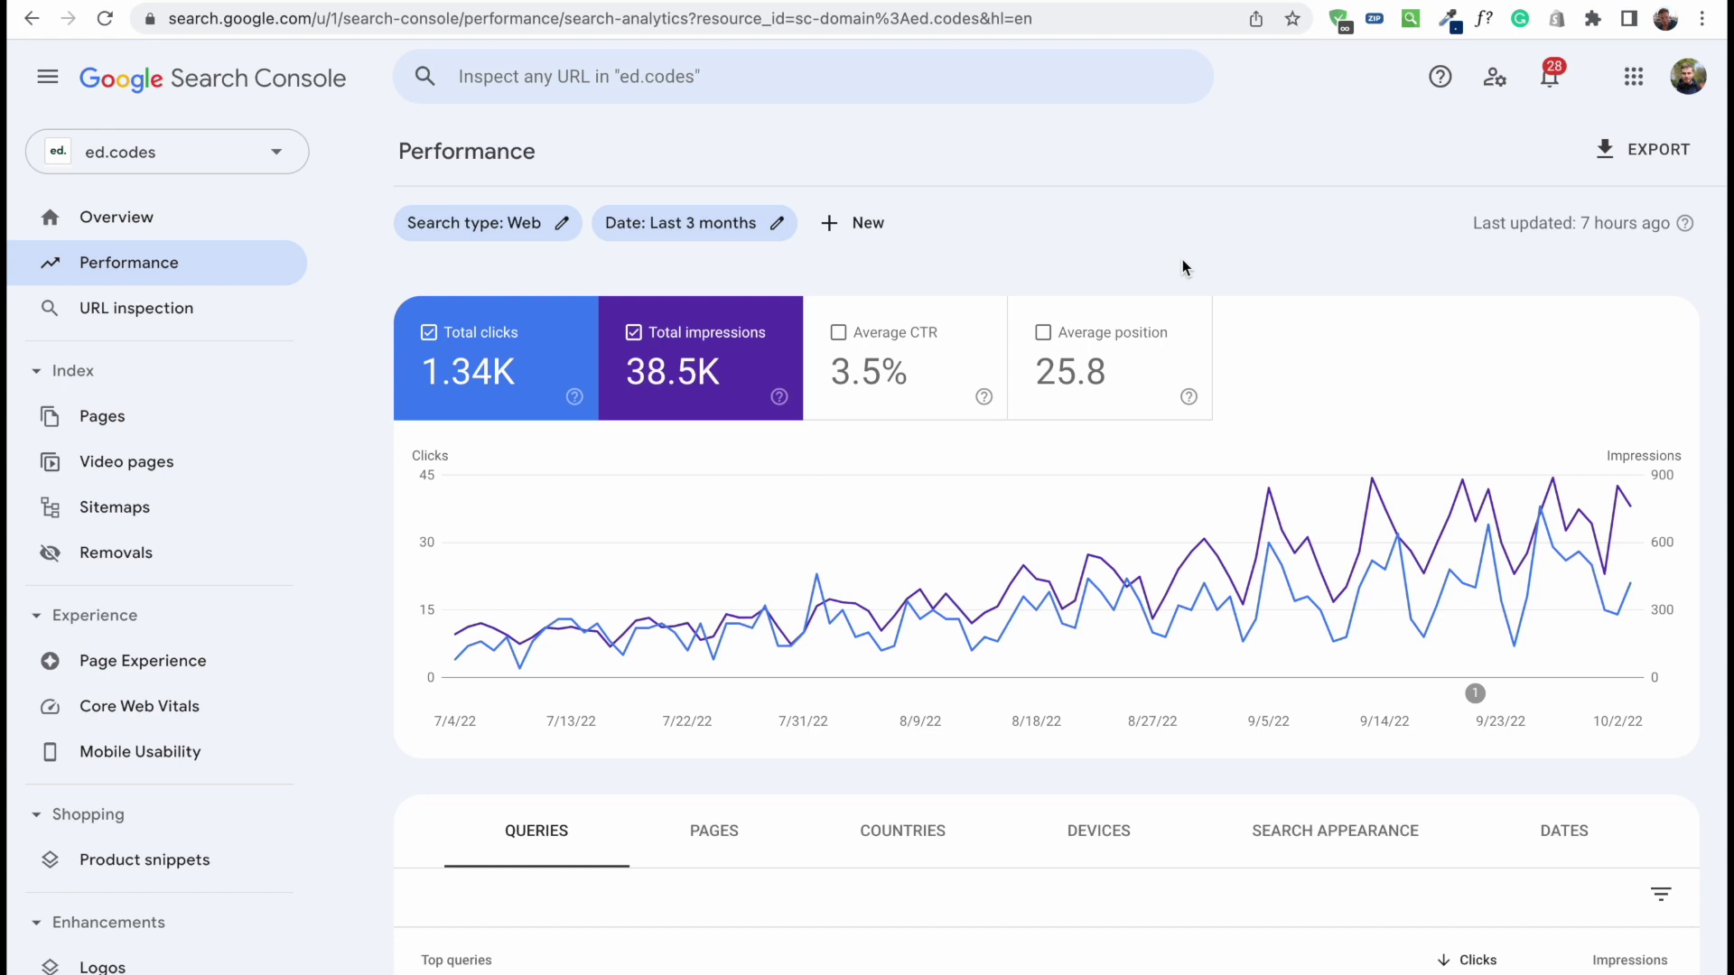
- Review the performance chart with its top queries and top pages once more, and open the property's Overview
mouse_move(724, 542)
scroll(1163, 508, "down", 6)
scroll(960, 511, "up", 3)
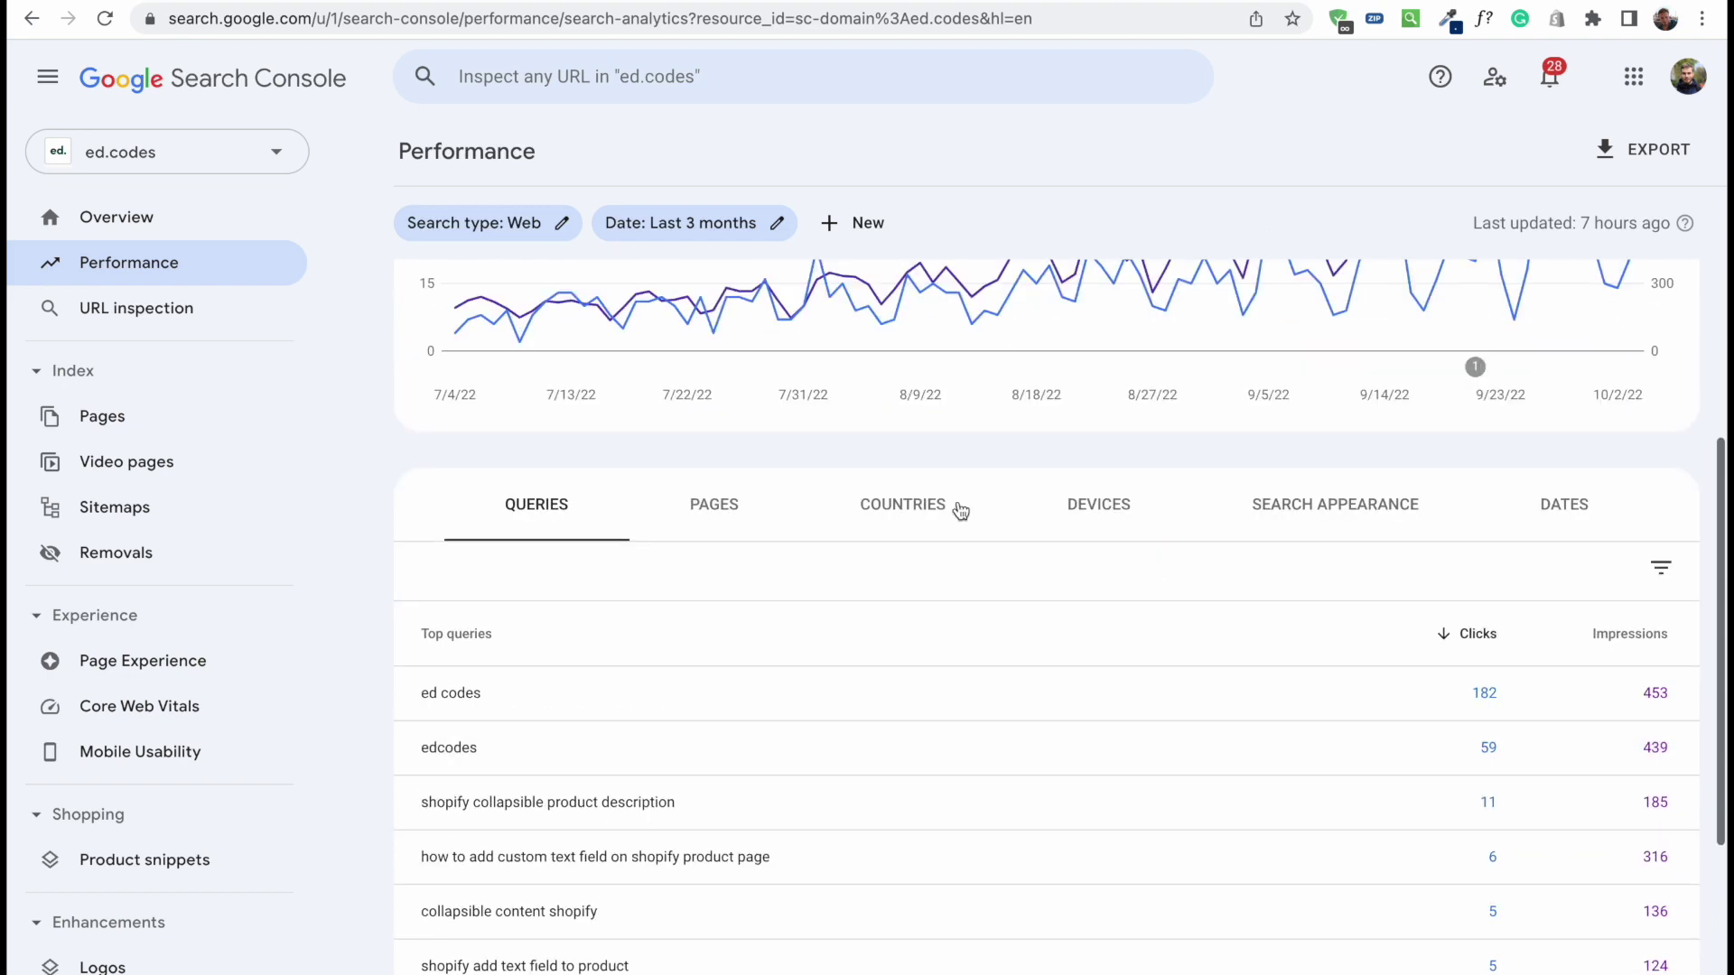
left_click(713, 504)
scroll(949, 689, "down", 2)
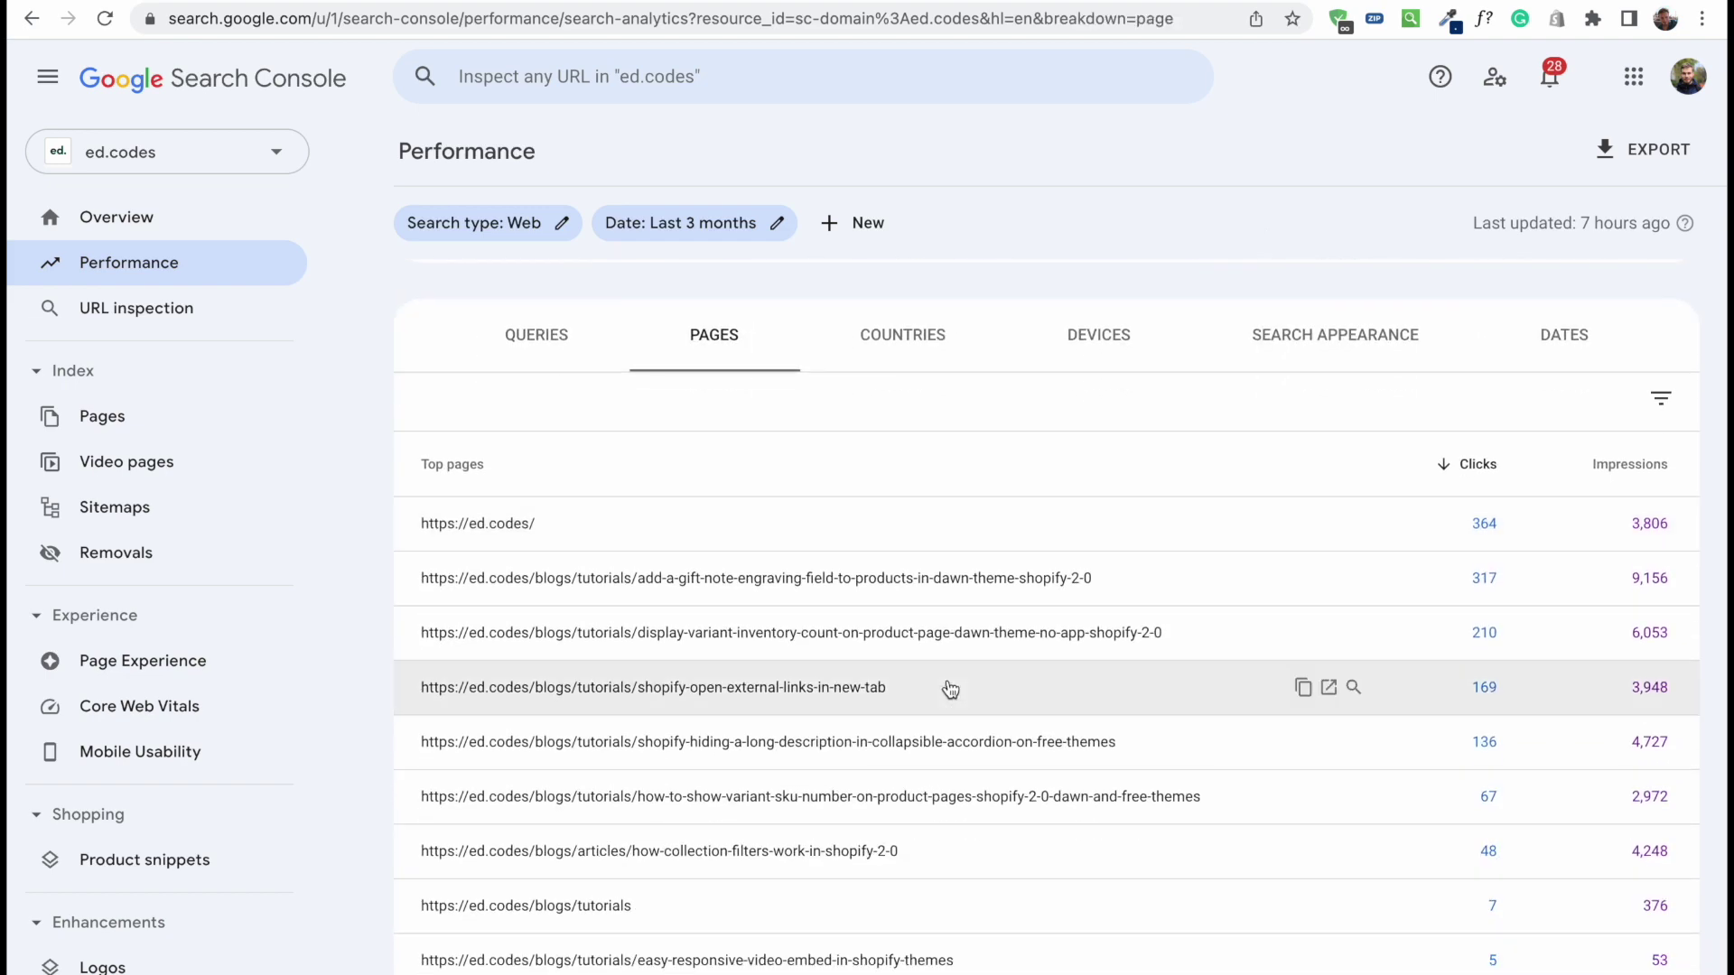
scroll(951, 689, "up", 5)
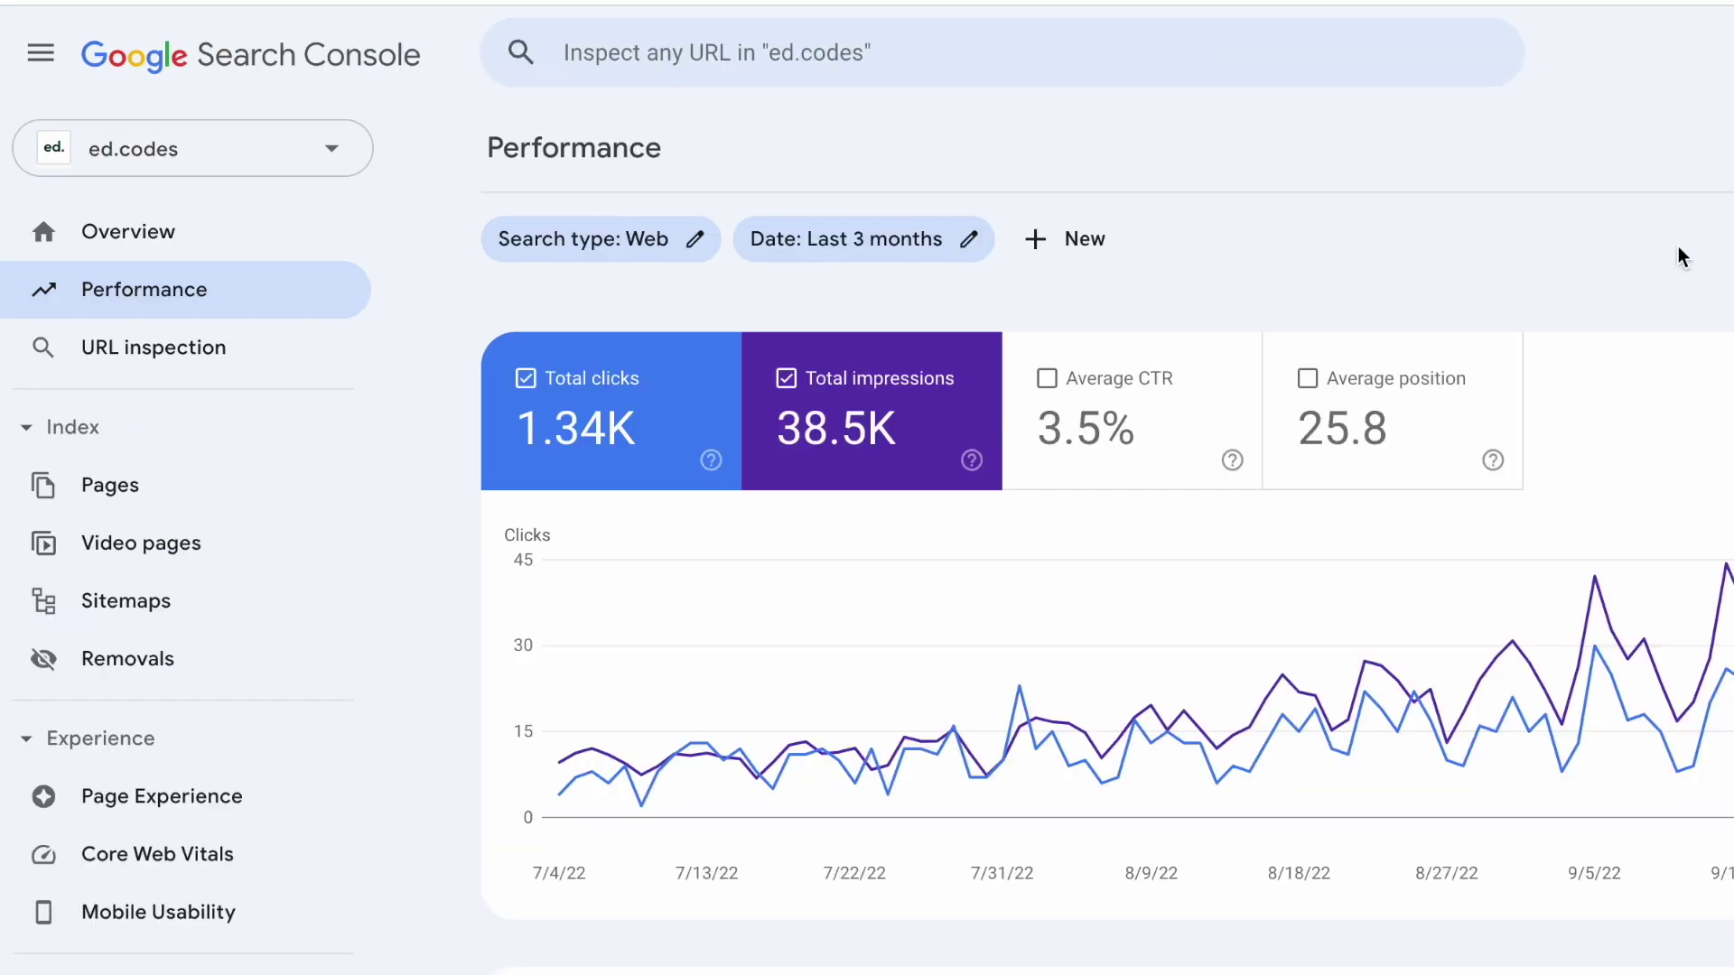
left_click(197, 603)
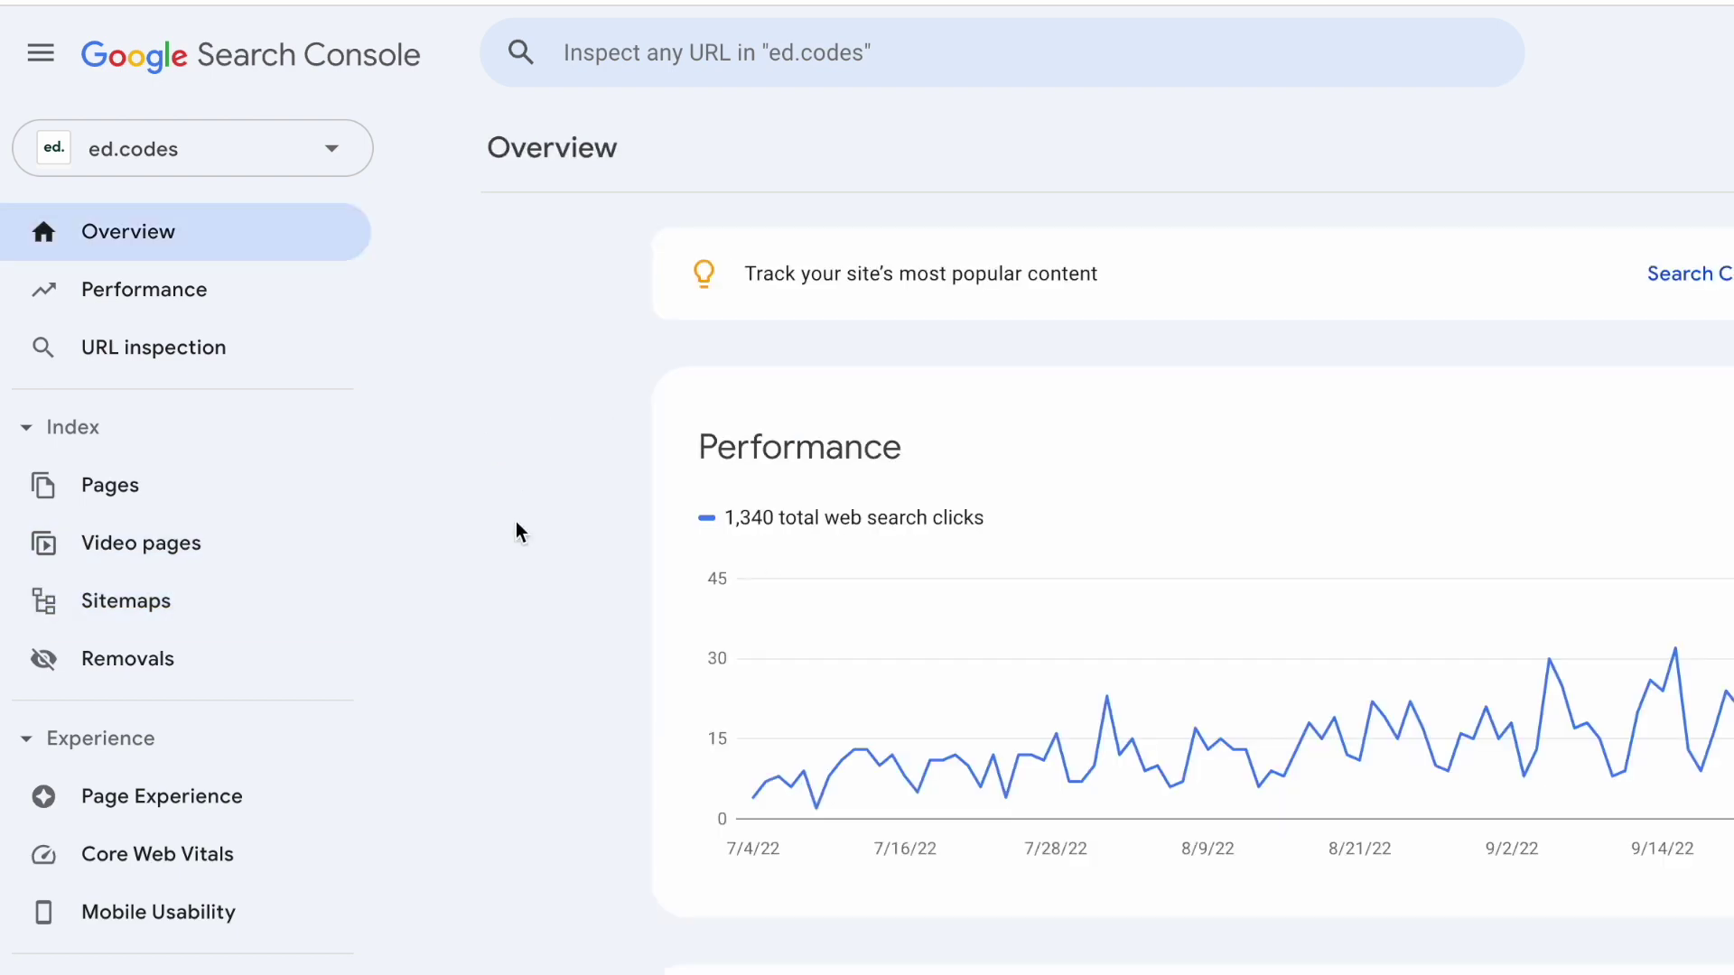
left_click(193, 354)
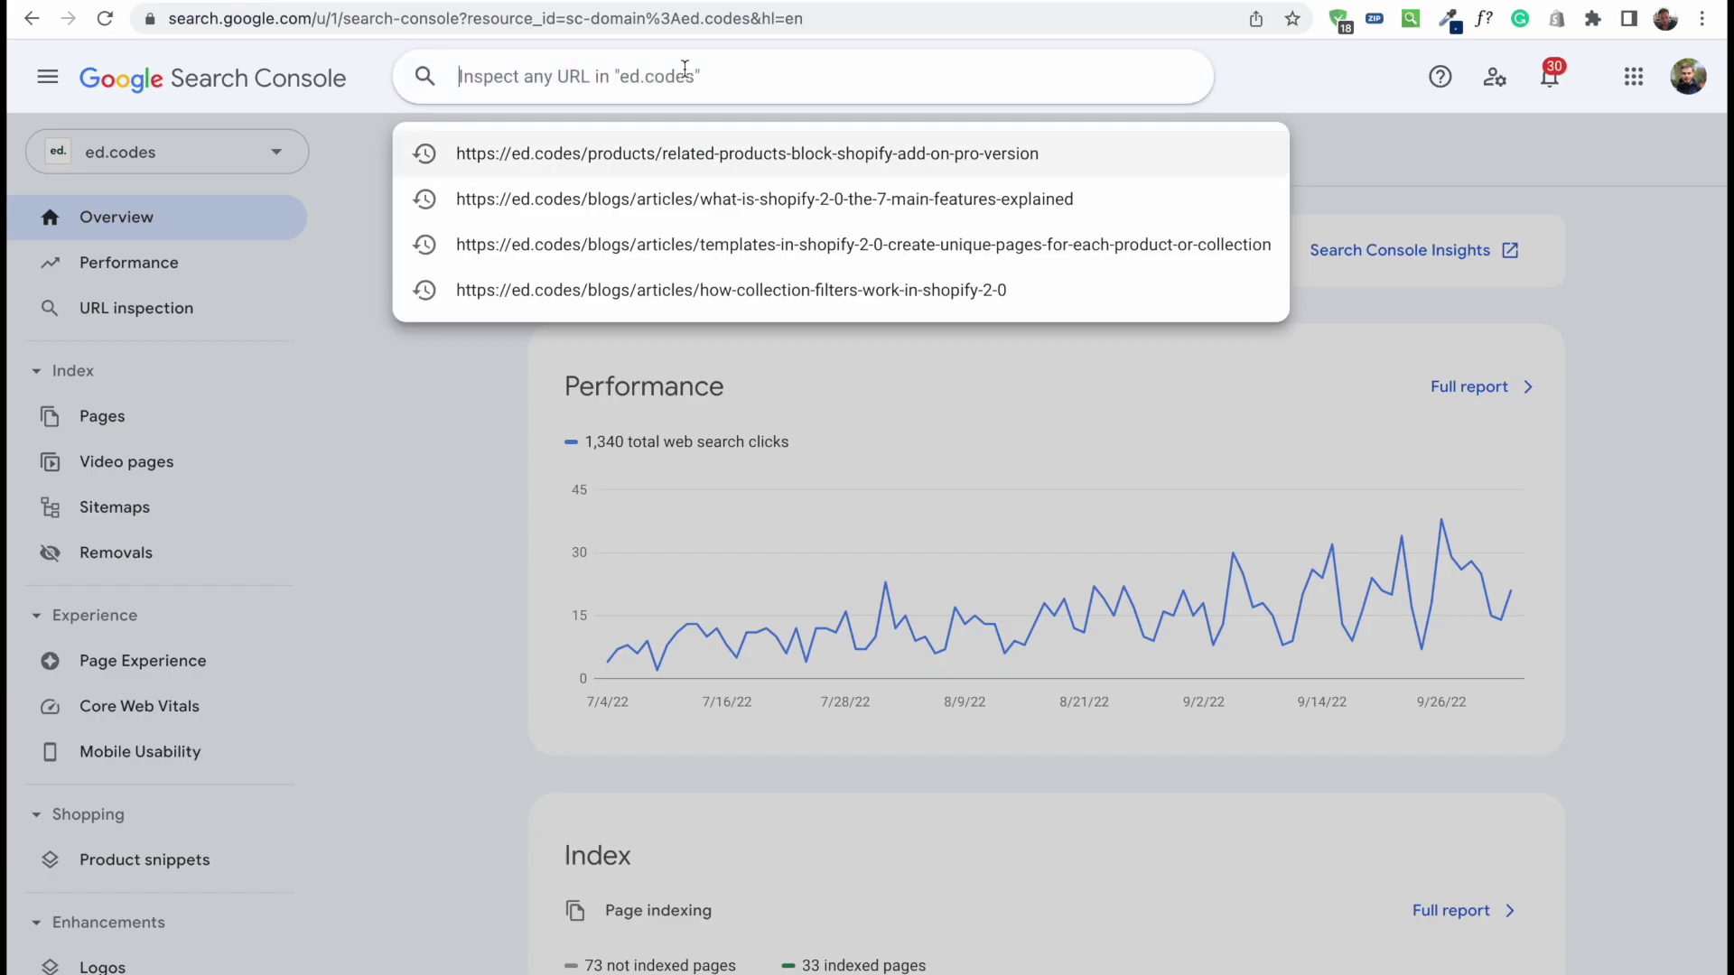
type("https://ed.codes/products/related-products-block-shopify-add-on-pro-version")
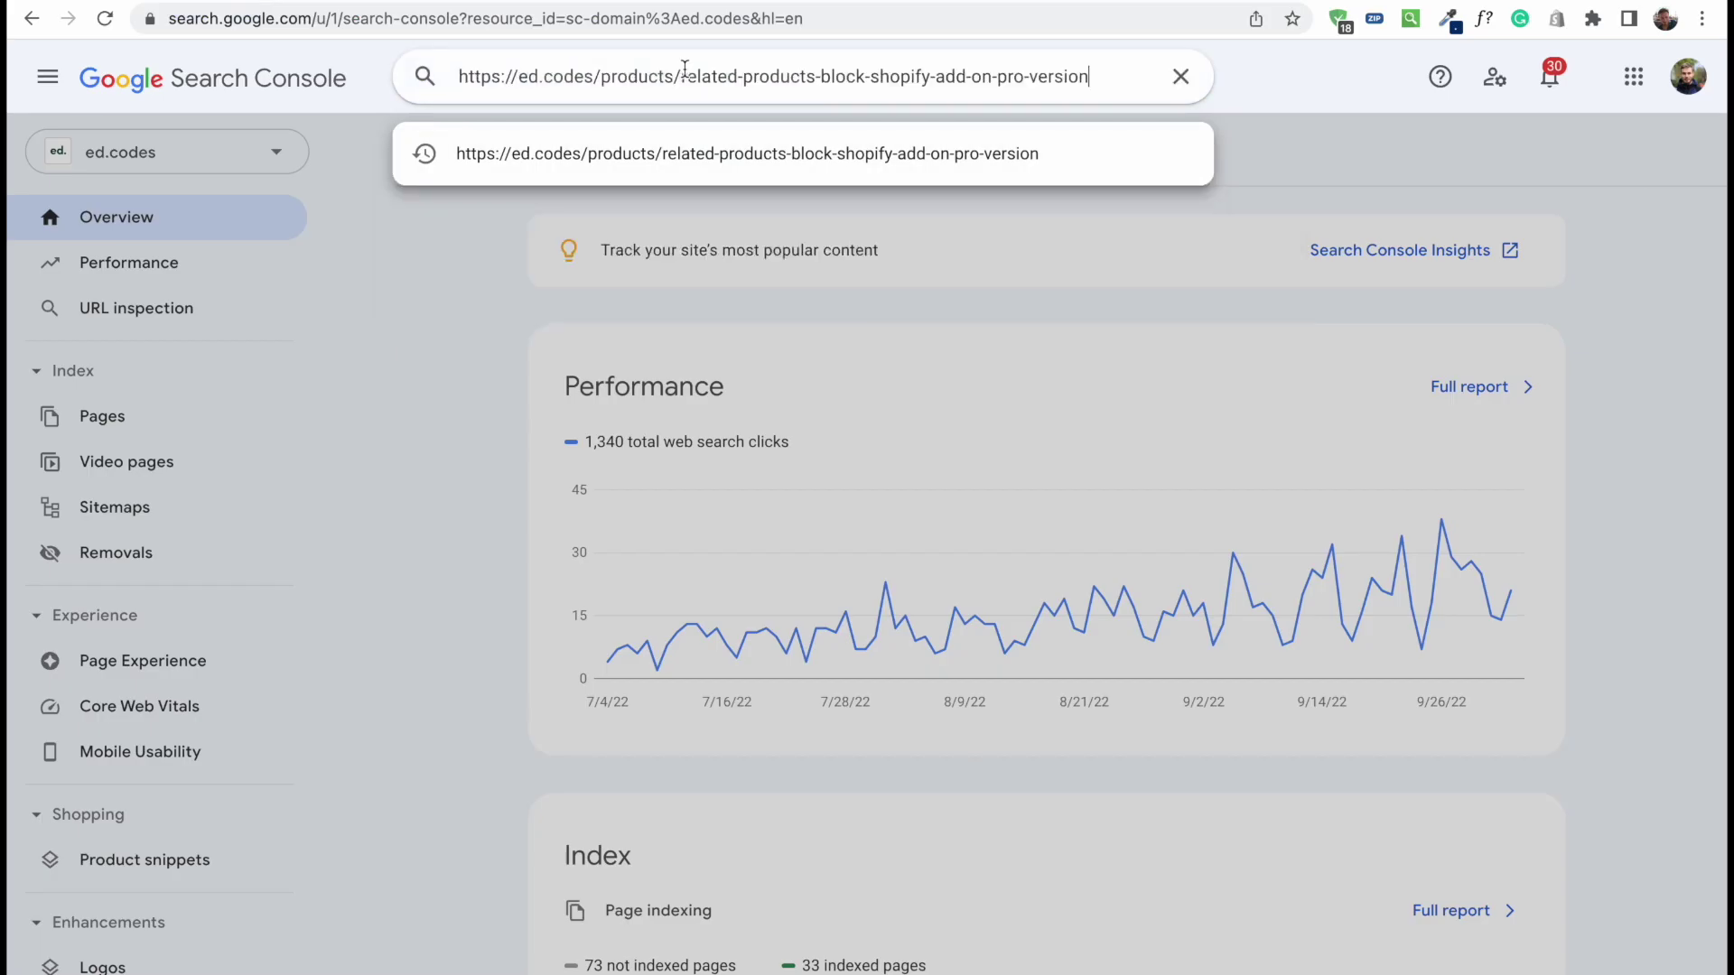
key("Return")
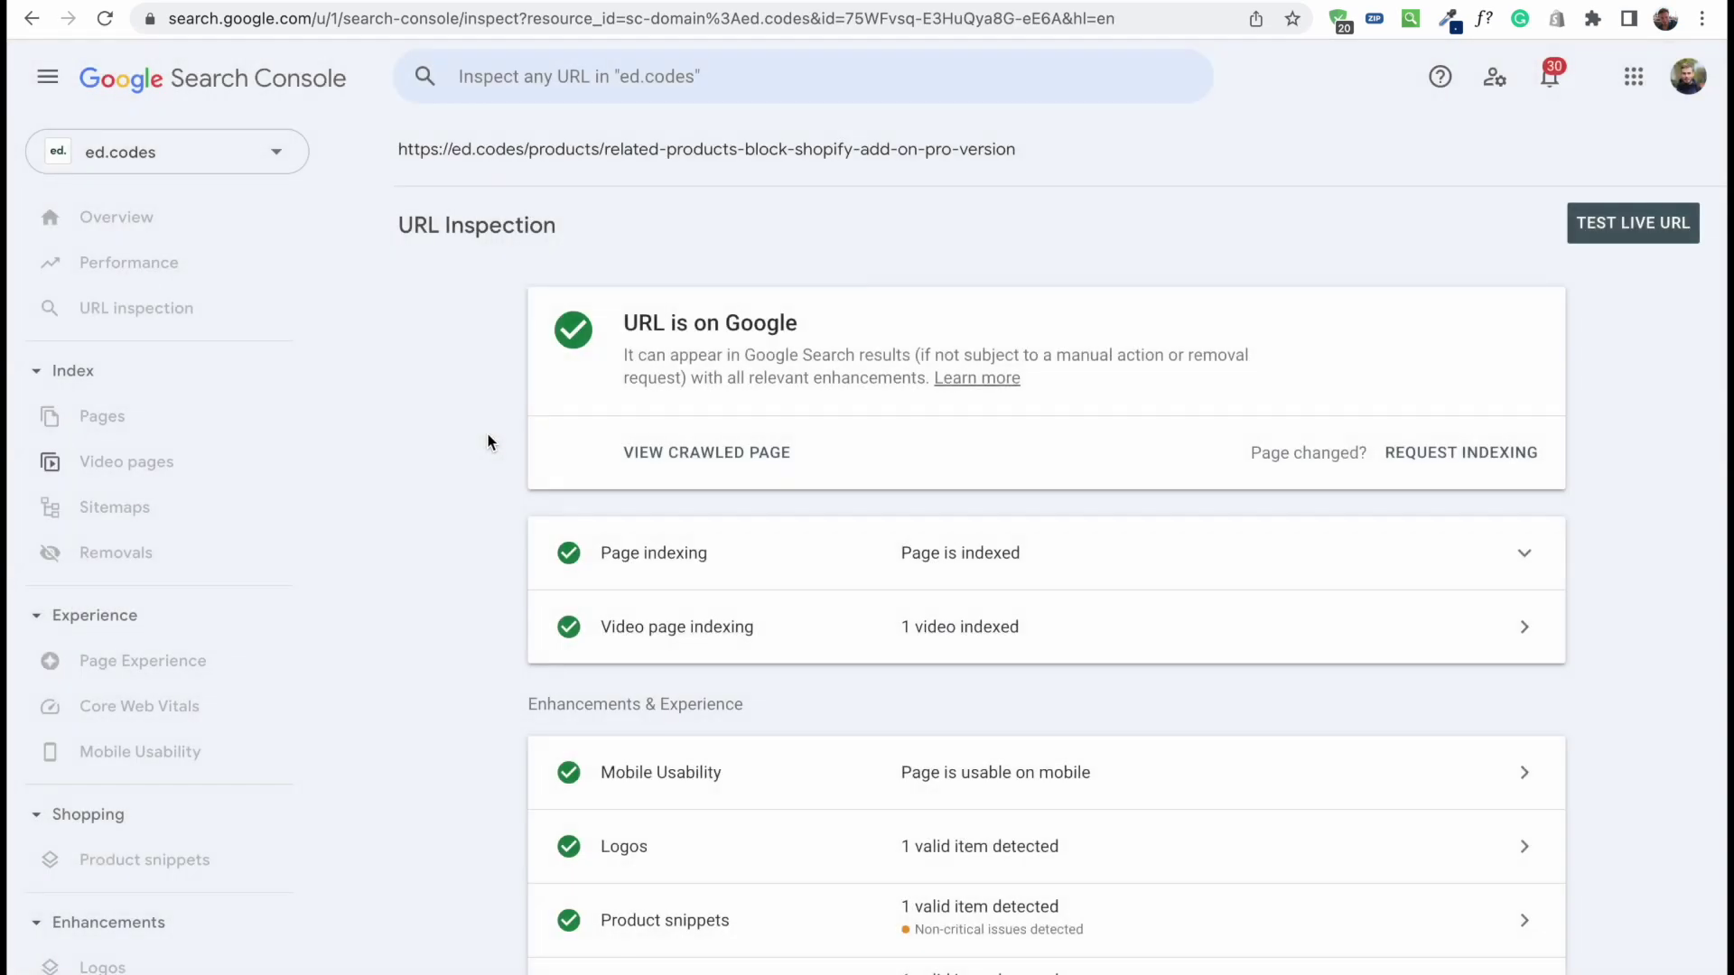
left_click_drag(623, 322, 840, 320)
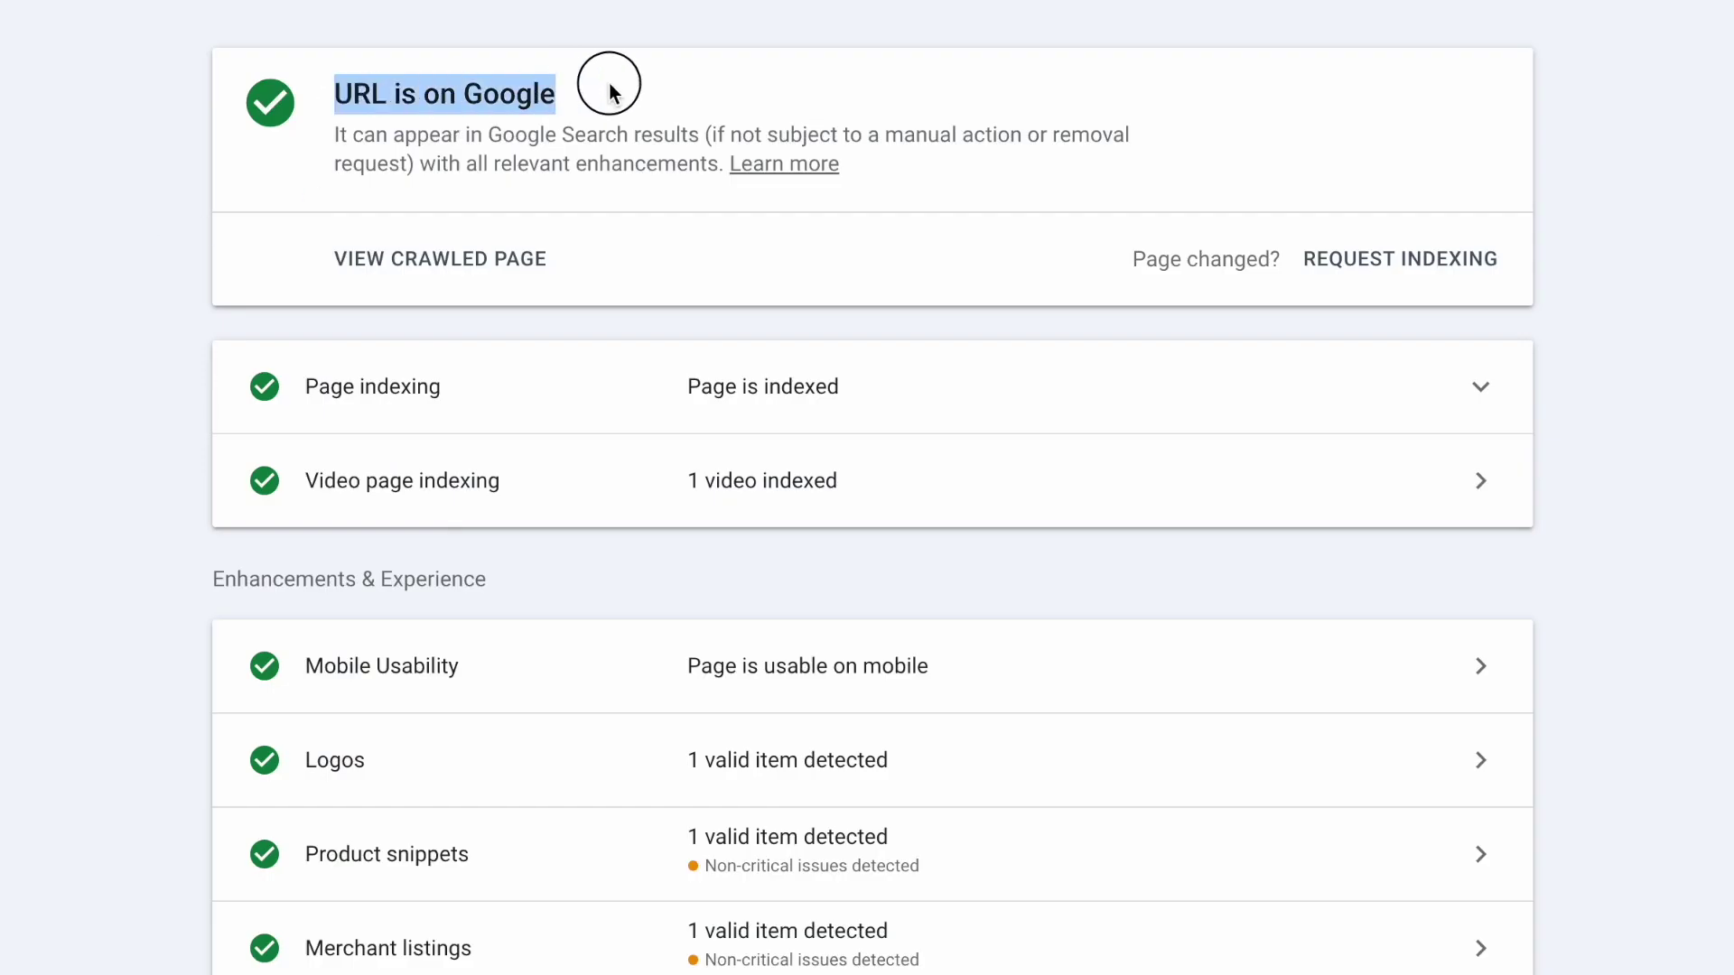
left_click(549, 83)
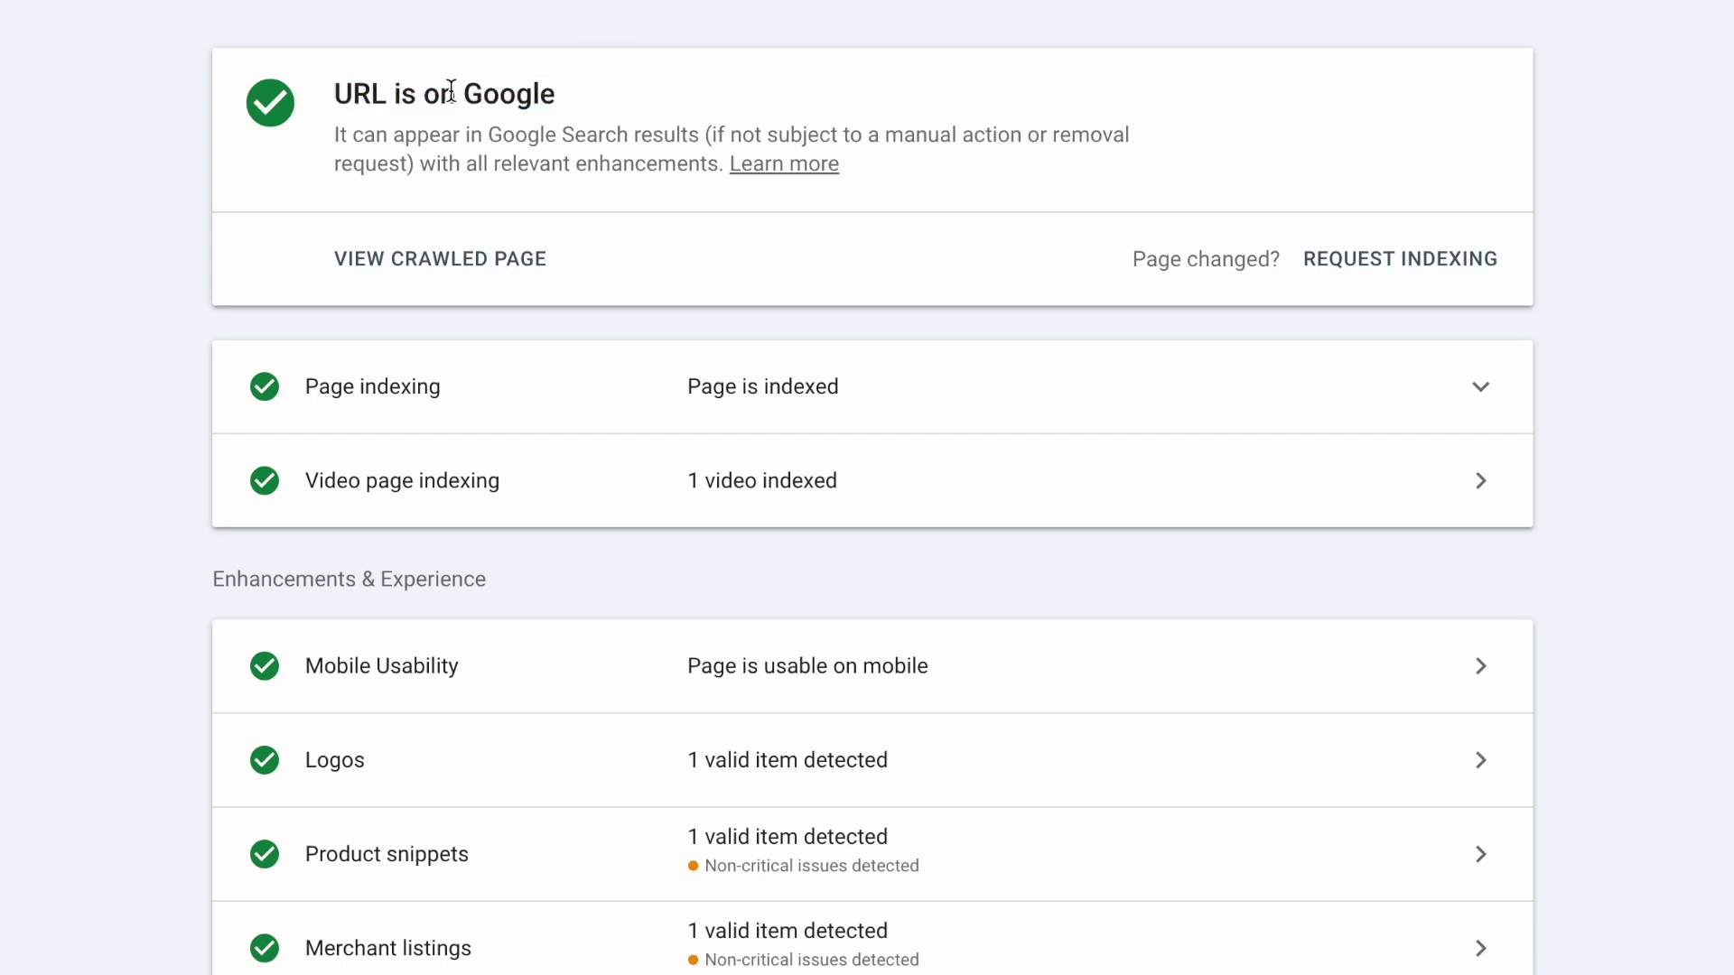
left_click_drag(336, 91, 565, 88)
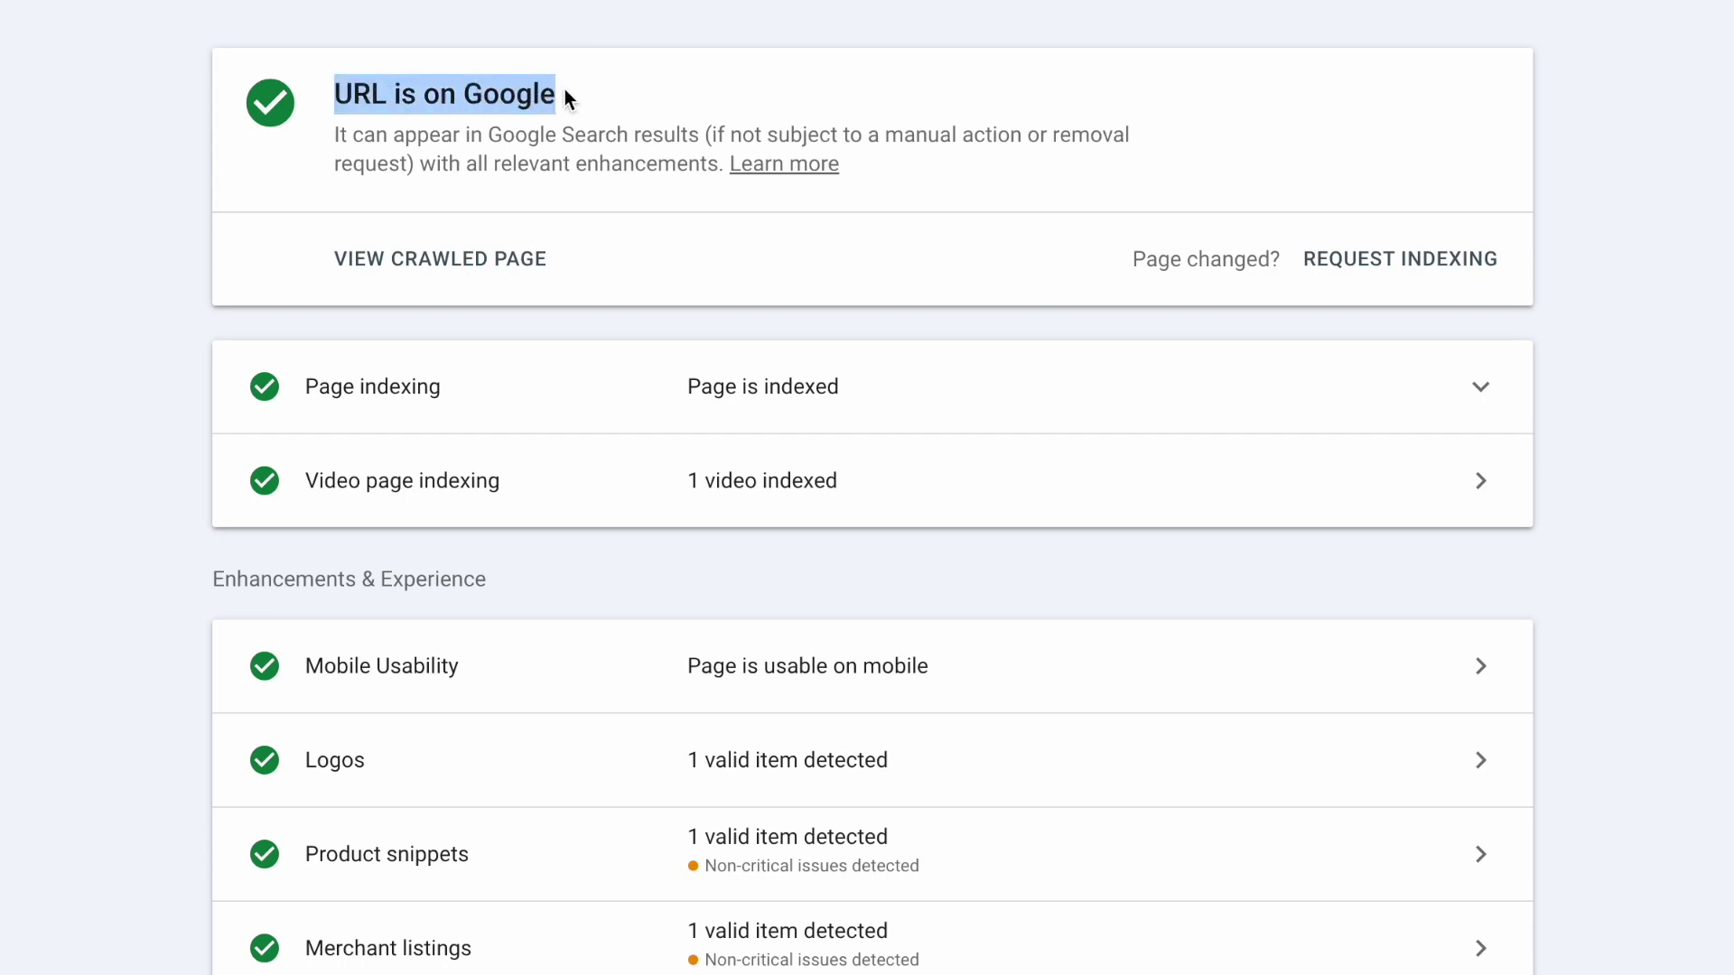
left_click(574, 94)
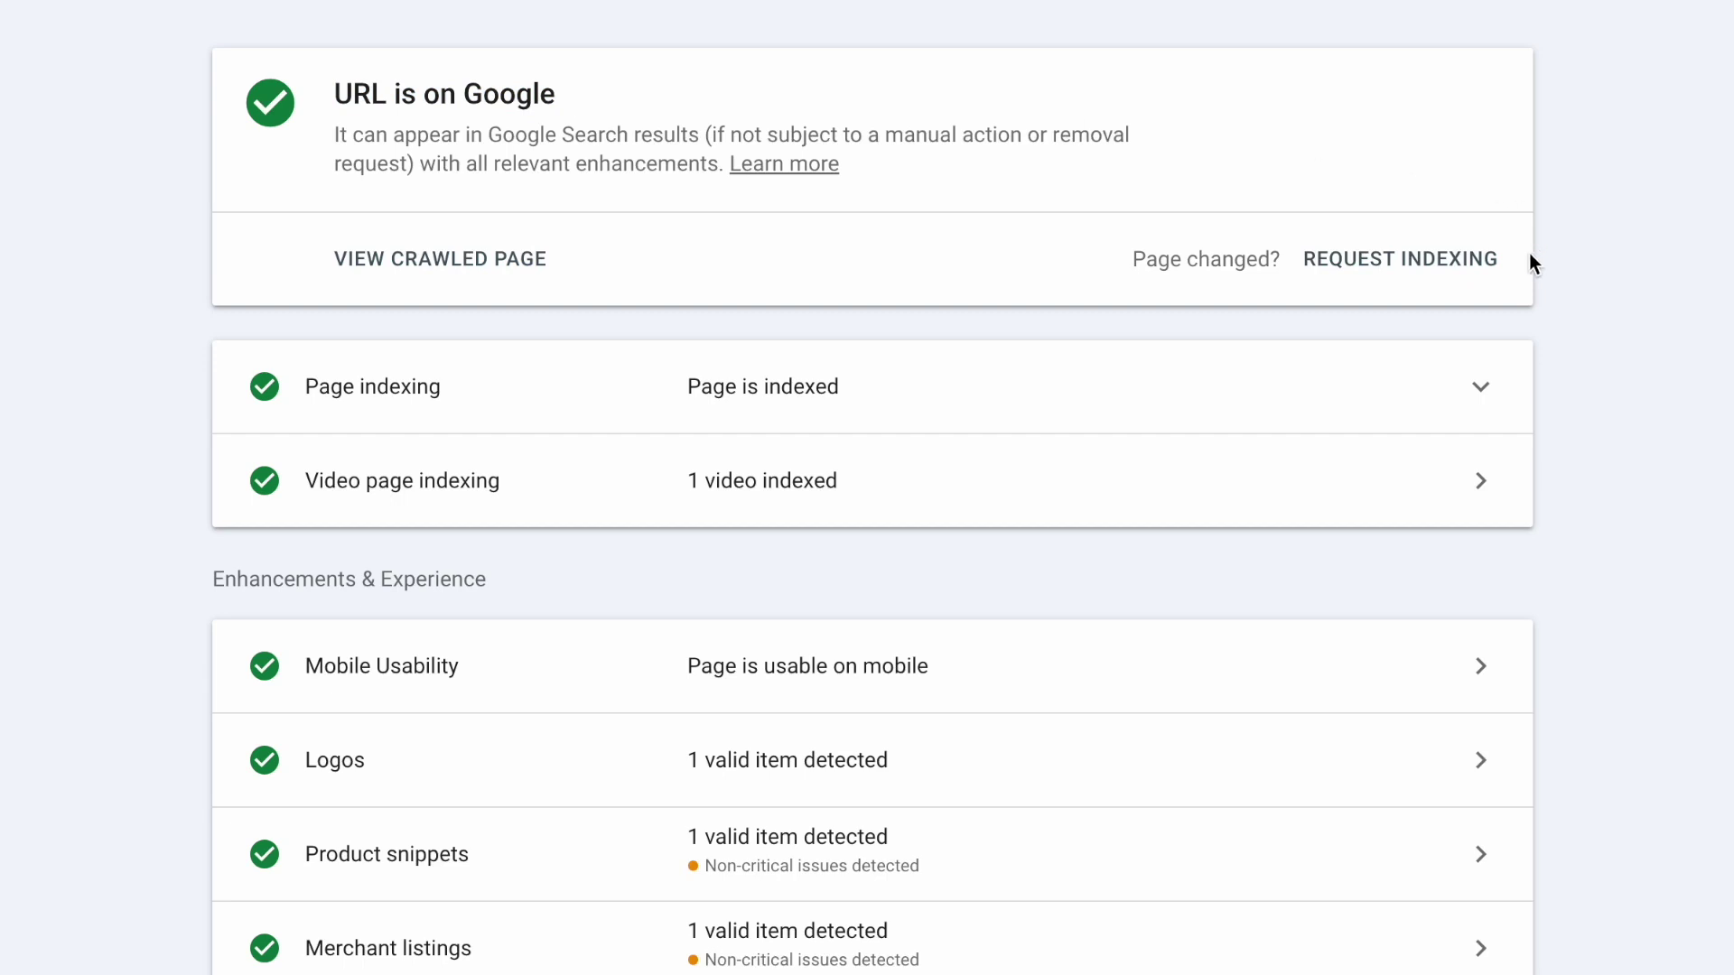
- Request indexing for the inspected product page, read the crawl queue notice and dismiss it
left_click(1442, 273)
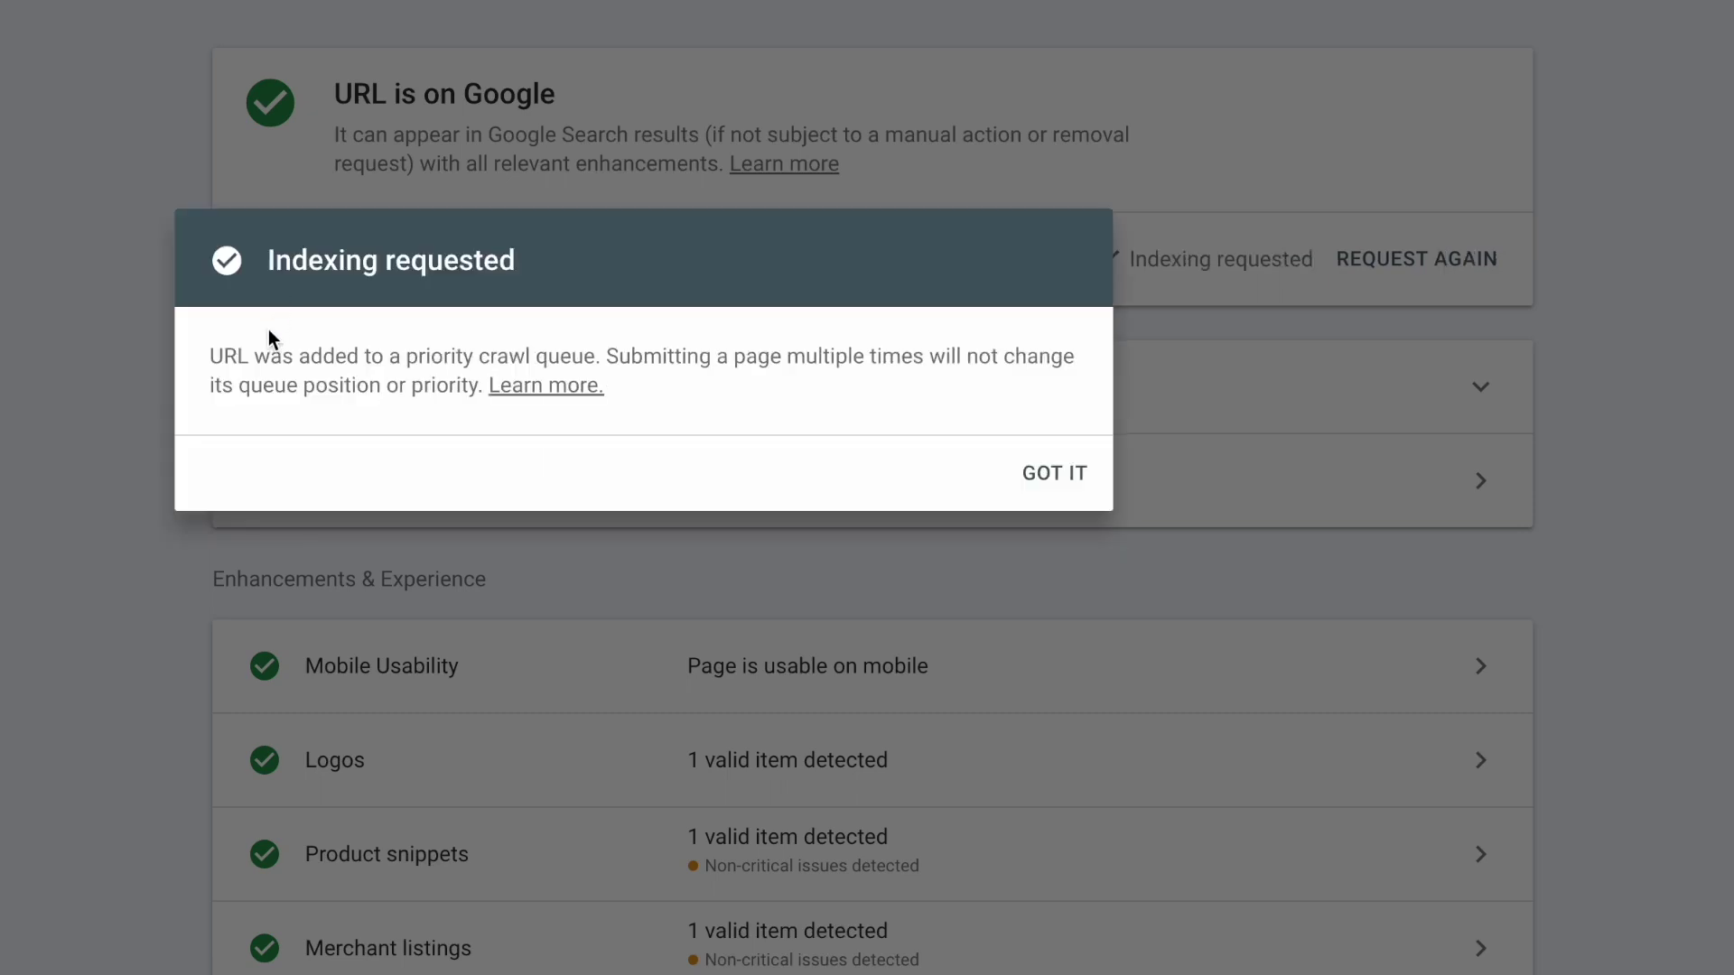
left_click_drag(209, 356, 592, 345)
left_click(692, 358)
left_click(157, 511)
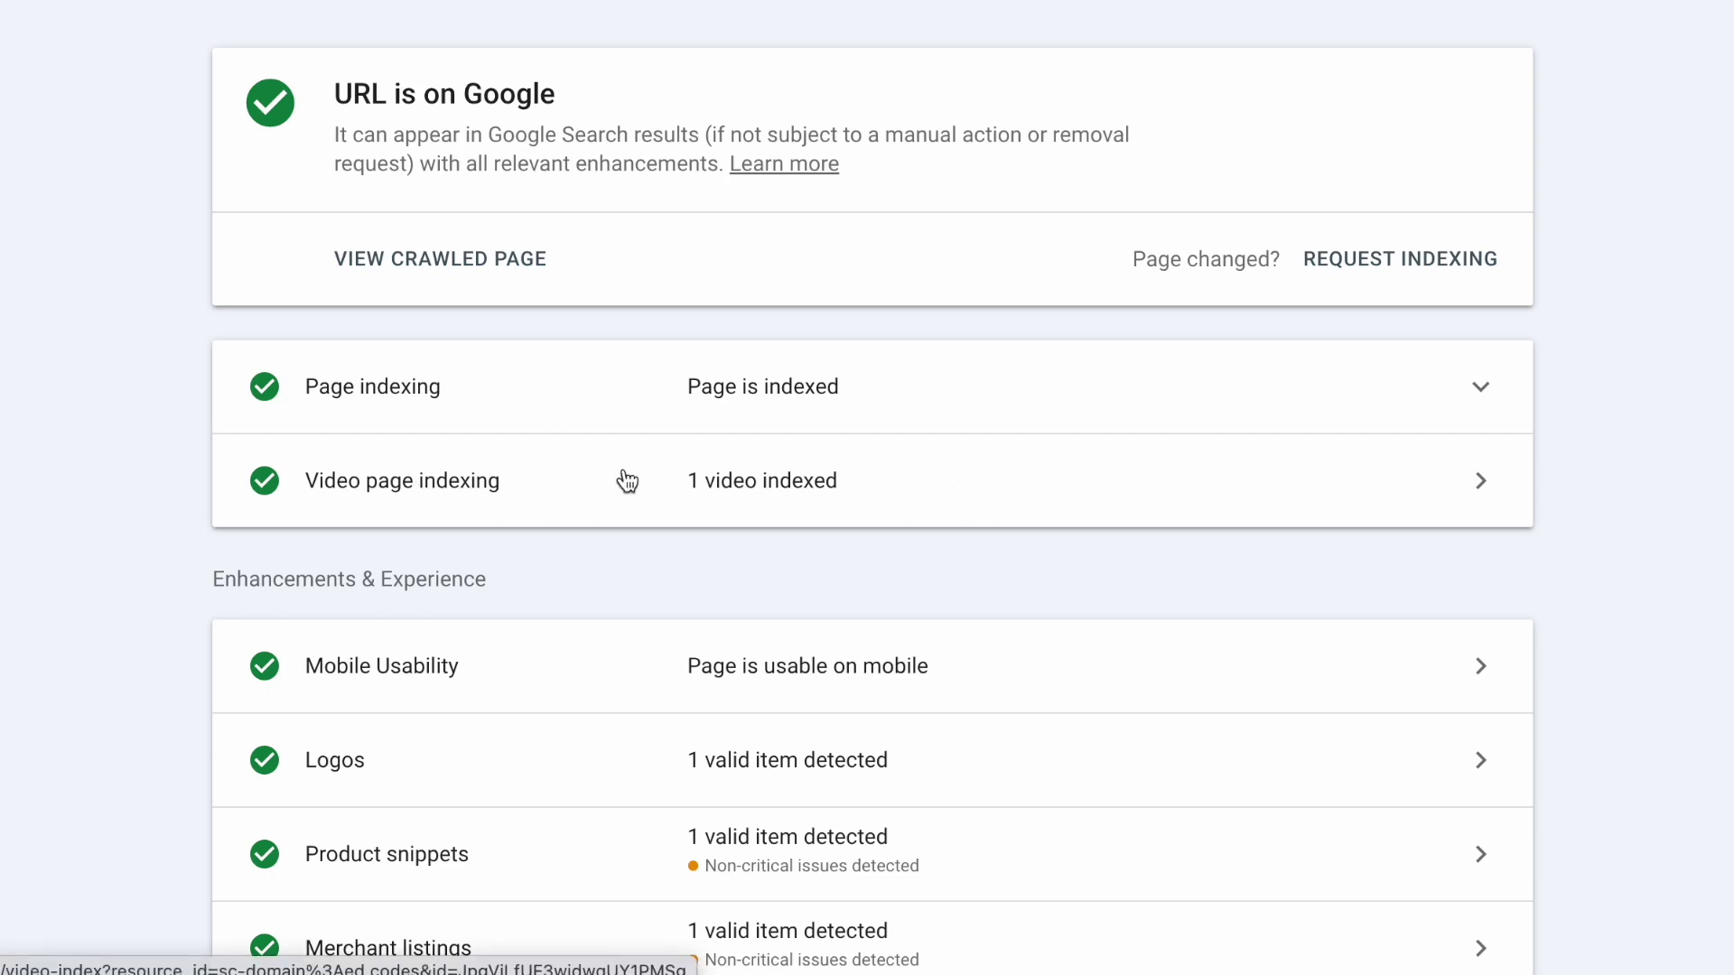
- Examine the page's video indexing details, return to the inspection result and review the enhancements and experience list
left_click(1489, 491)
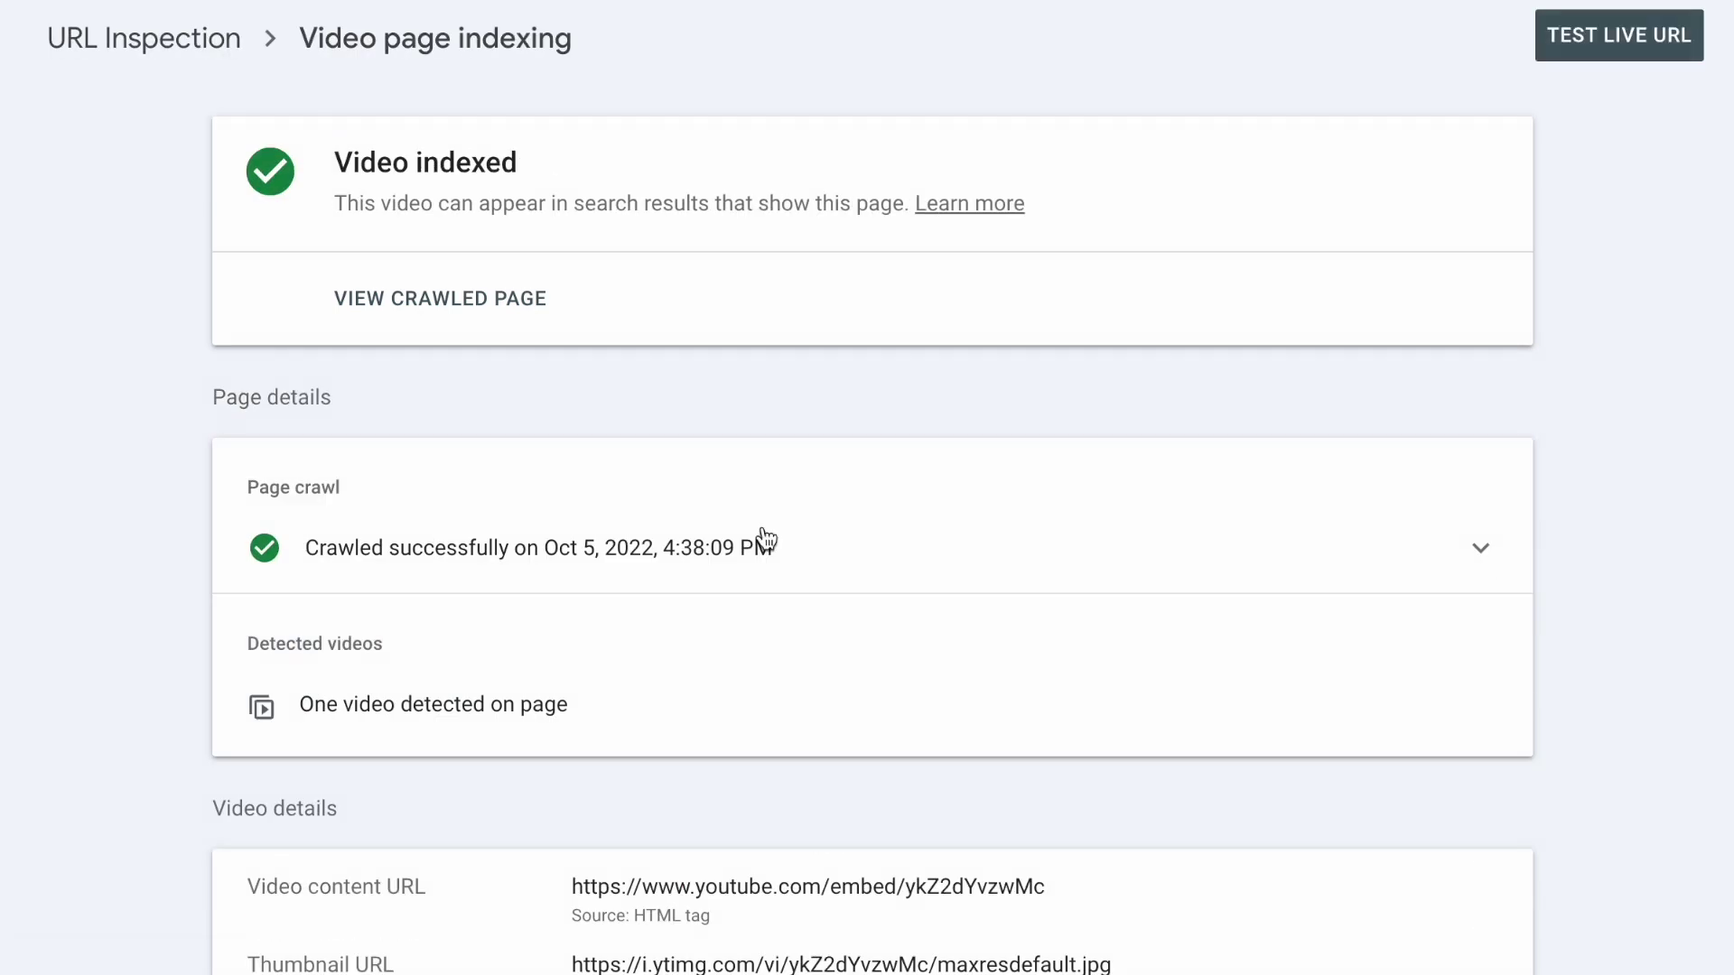
scroll(766, 539, "down", 1)
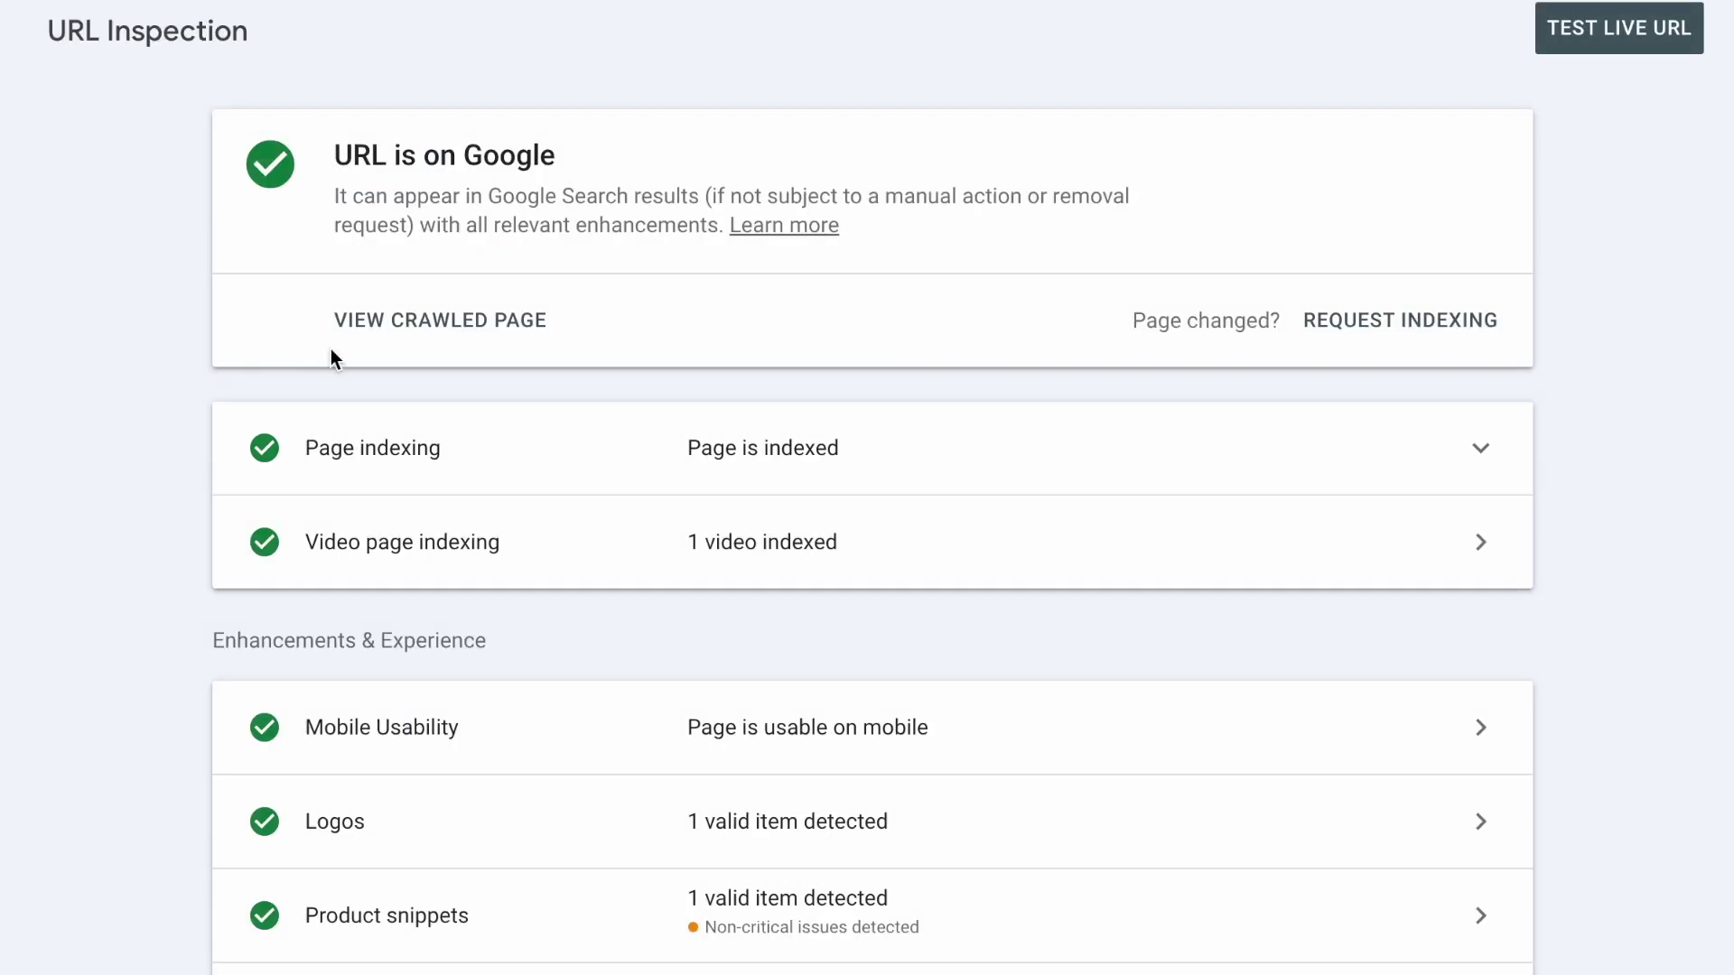
scroll(247, 581, "down", 1)
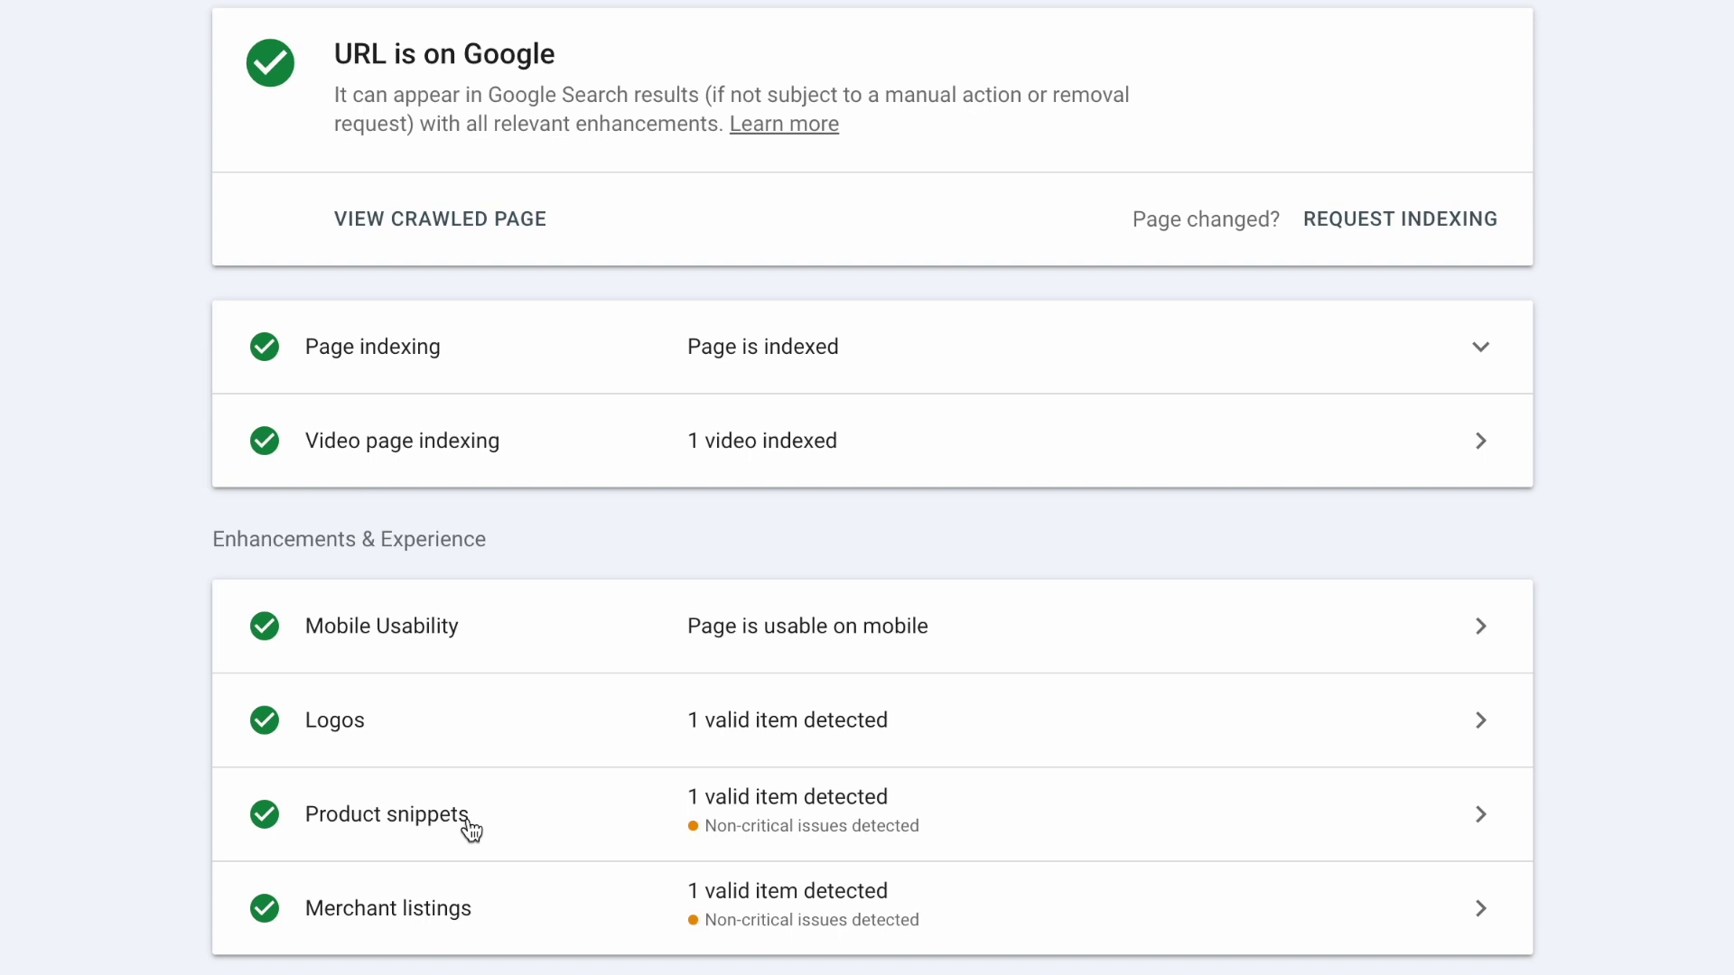
- Open the page's product snippets result and examine the non-critical issues and fields of the detected Related Products Block item
left_click(906, 817)
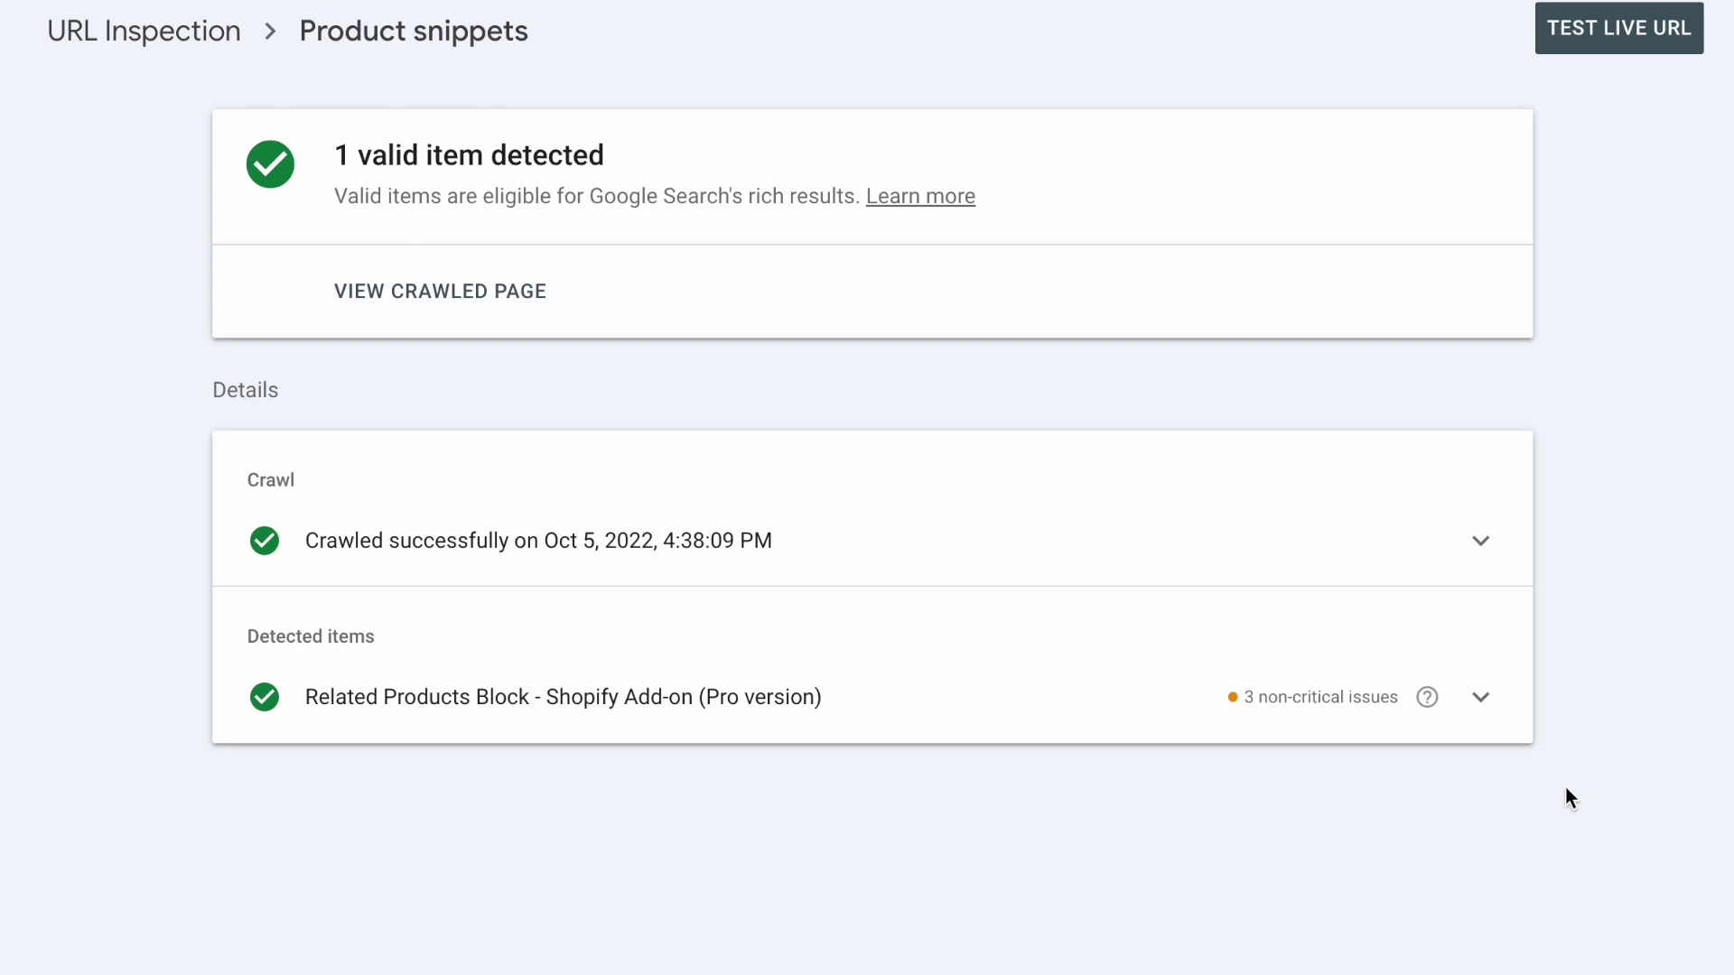
left_click(1482, 701)
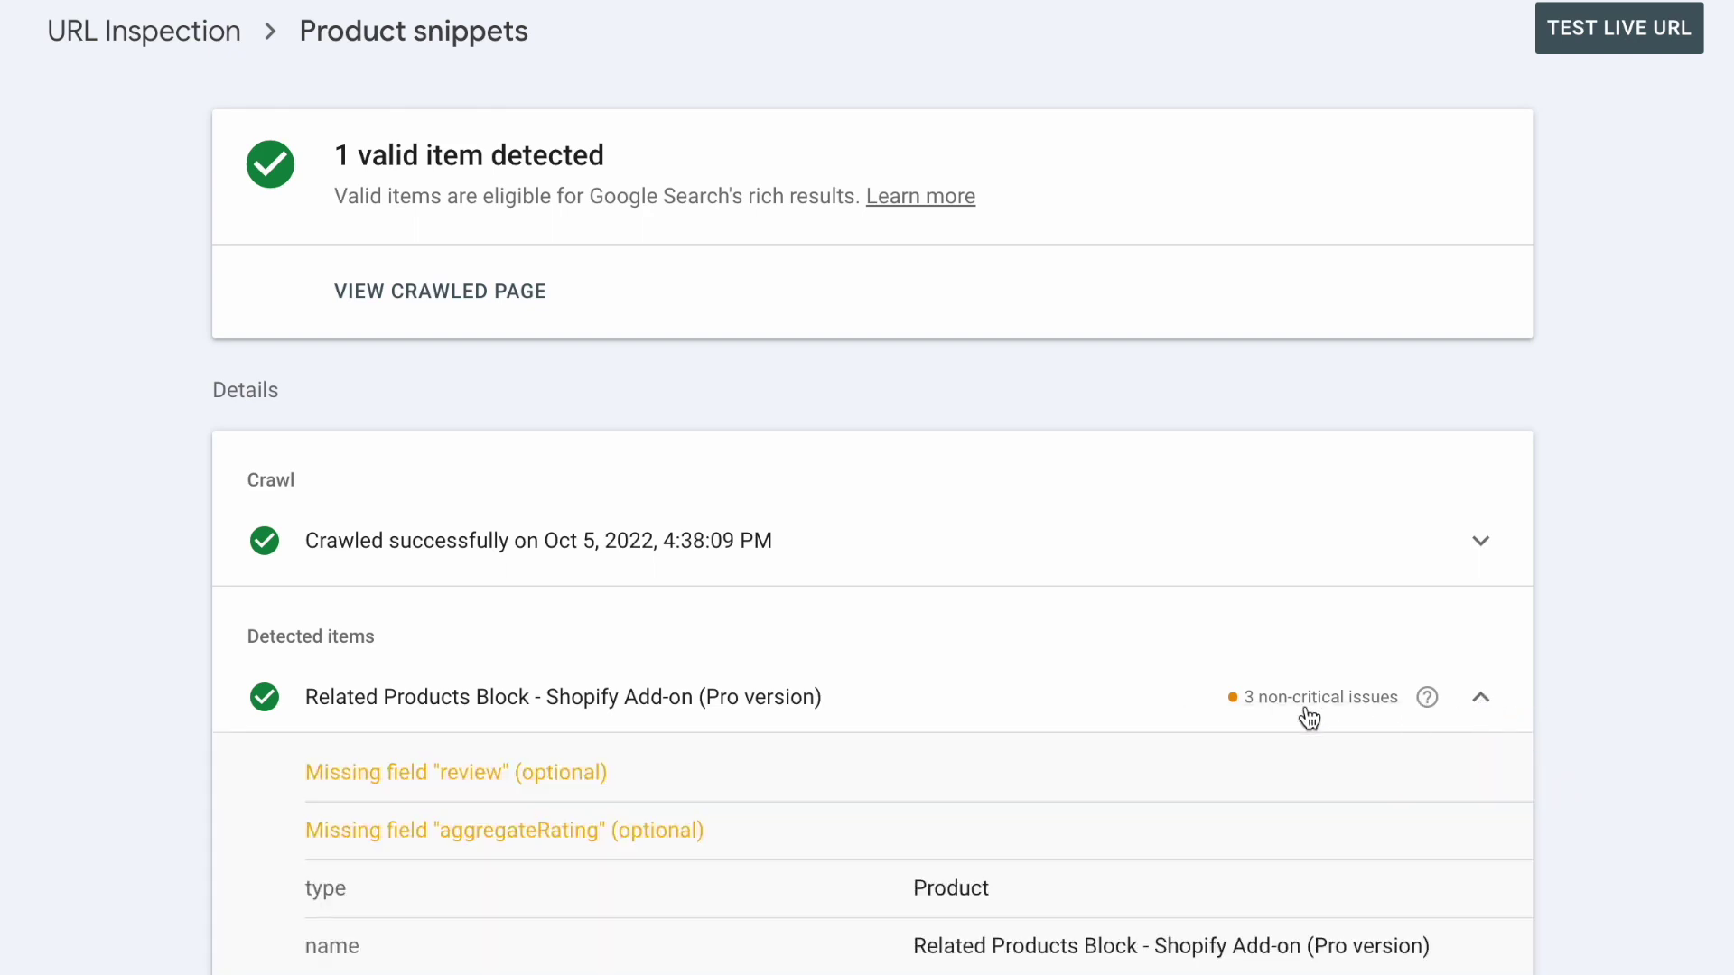
scroll(1310, 718, "down", 4)
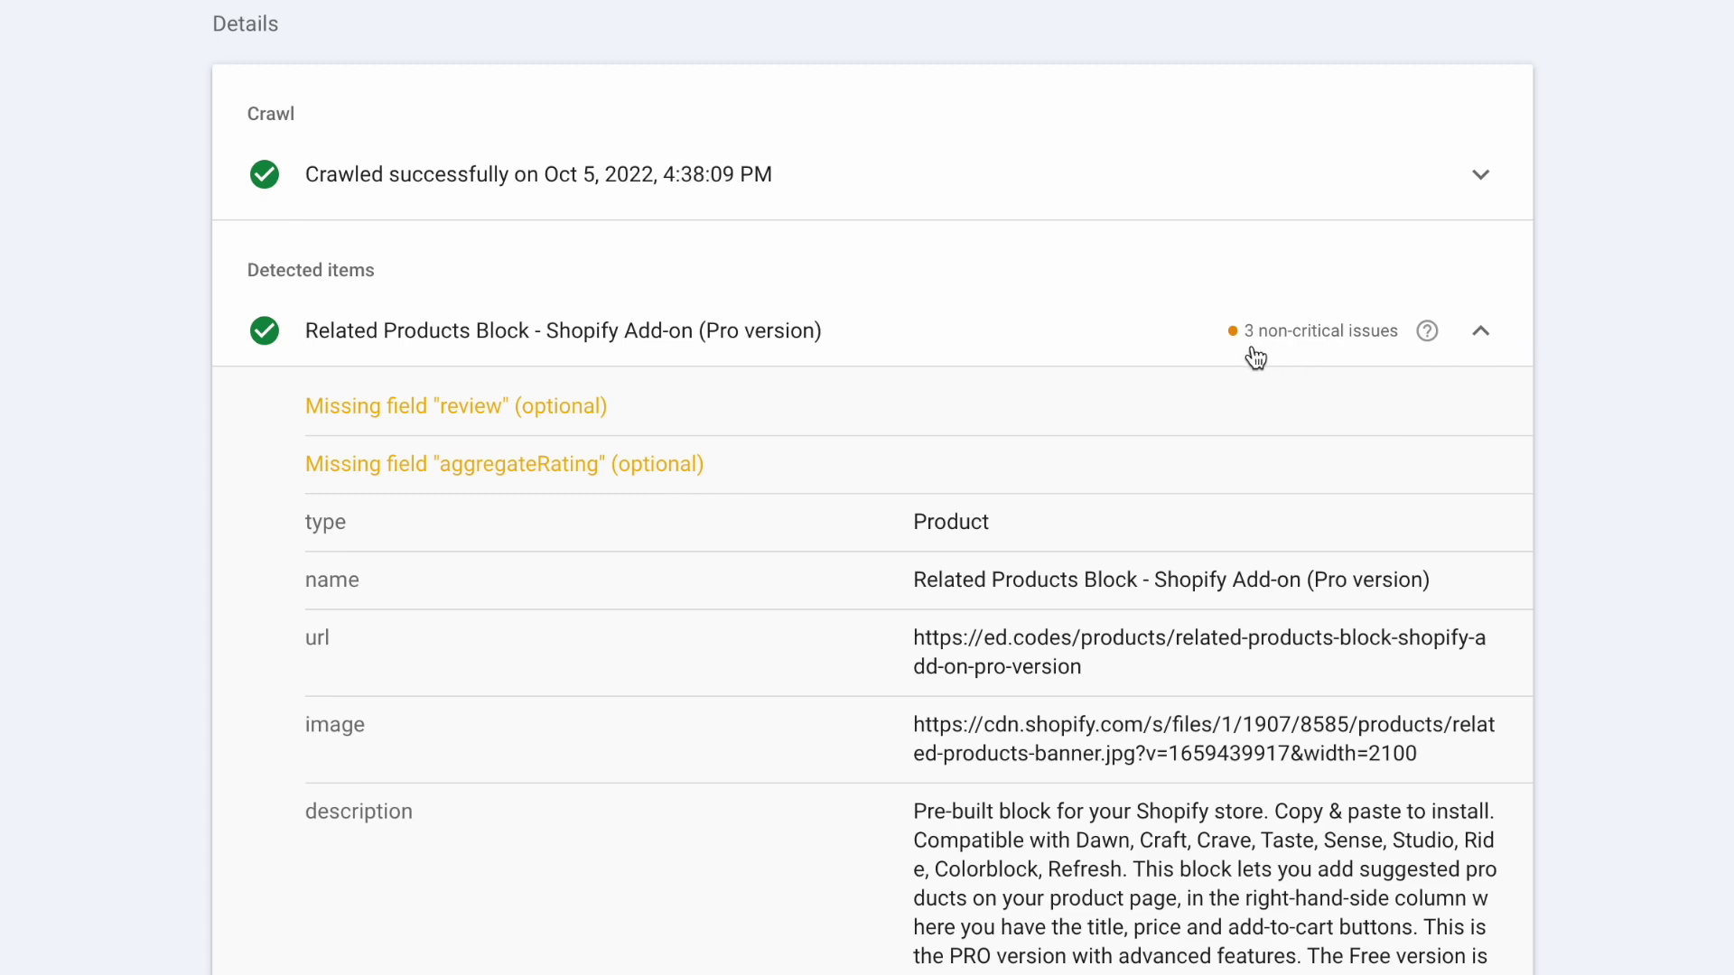
- Return to the URL inspection result, review its enhancements once more and open the site-wide Mobile Usability report
scroll(383, 226, "up", 3)
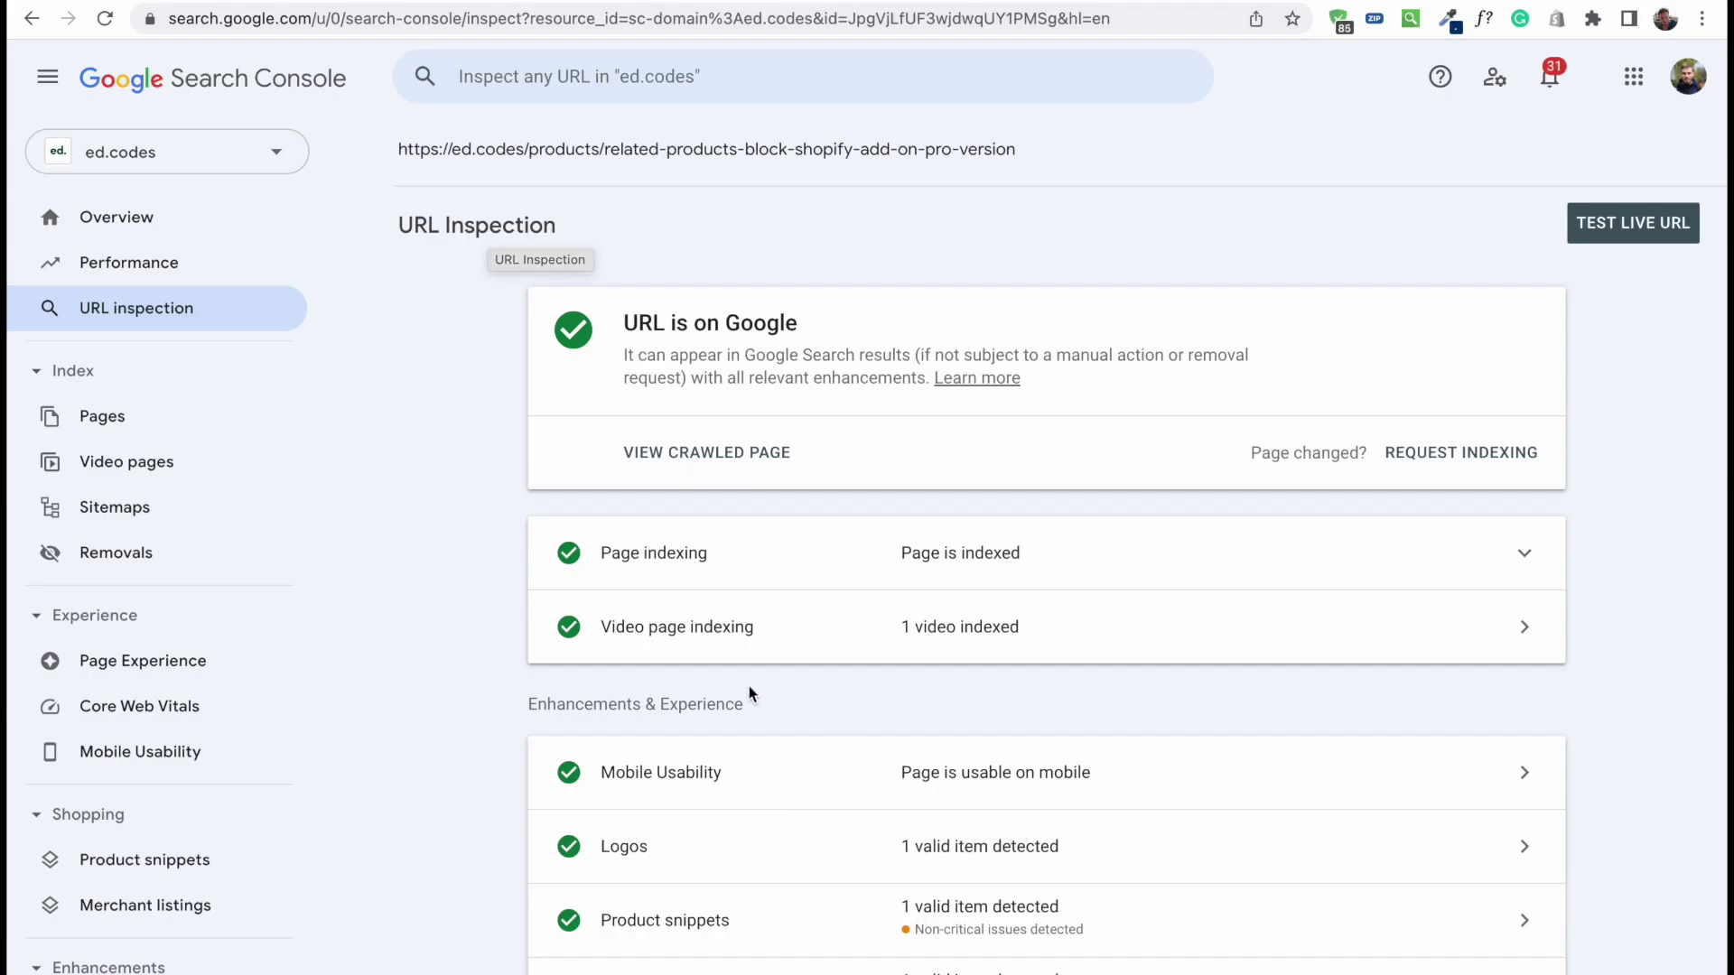
scroll(697, 775, "down", 1)
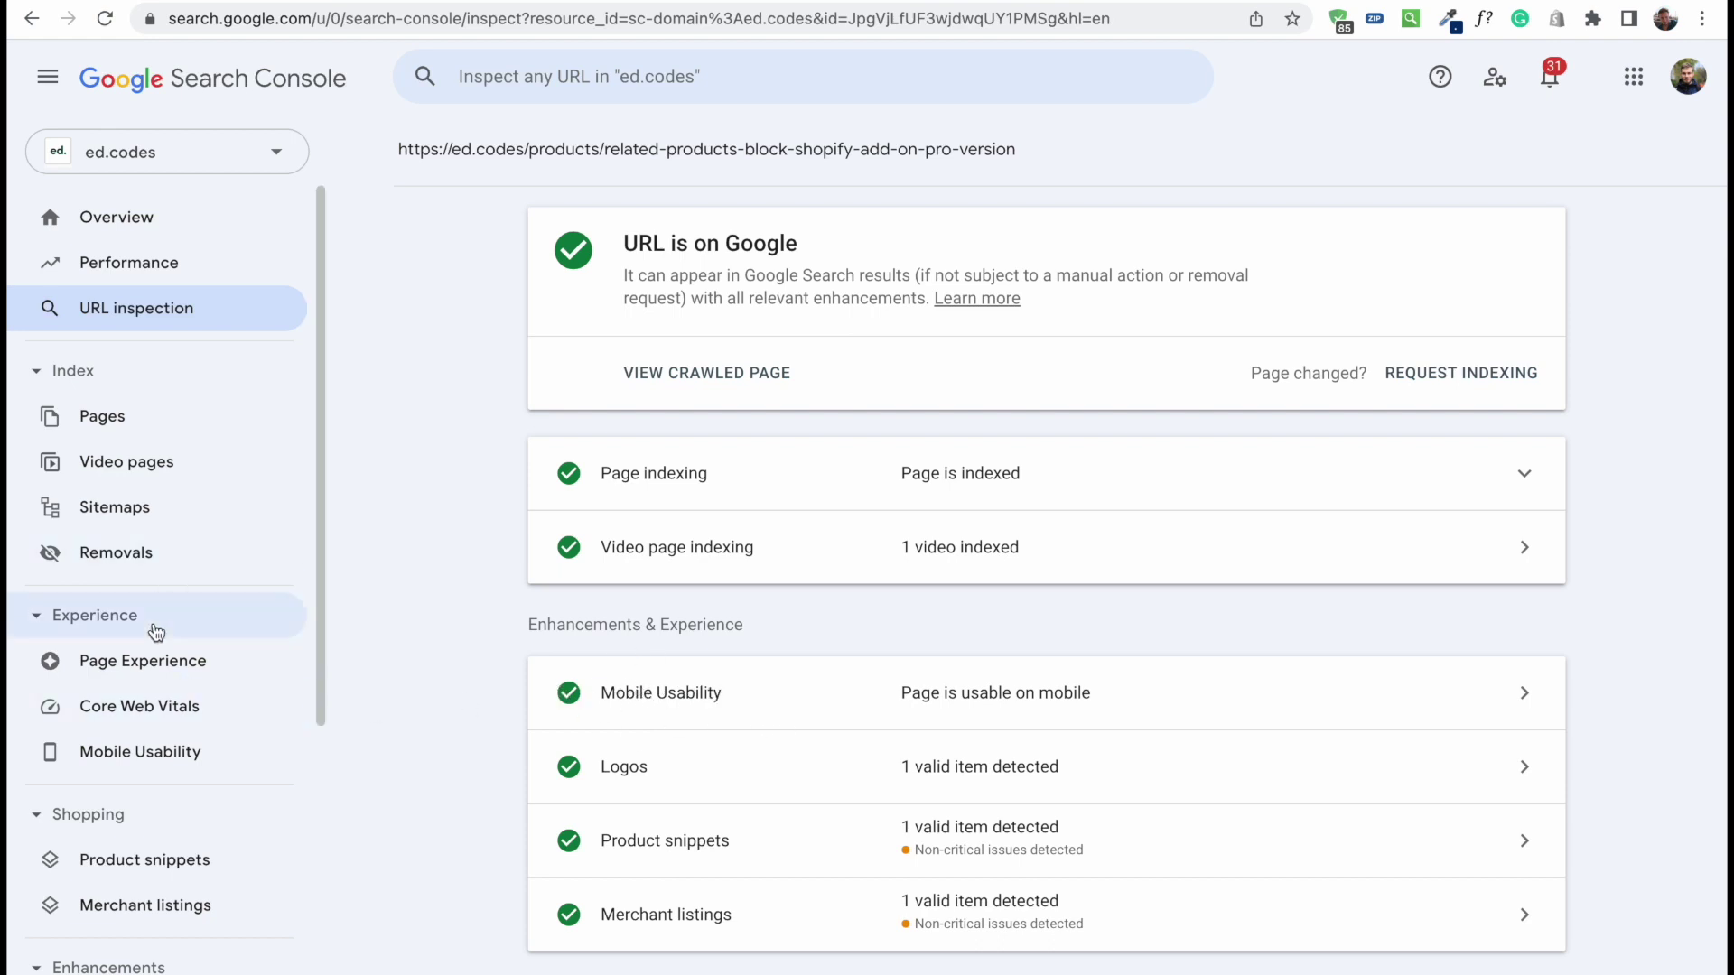
left_click(137, 766)
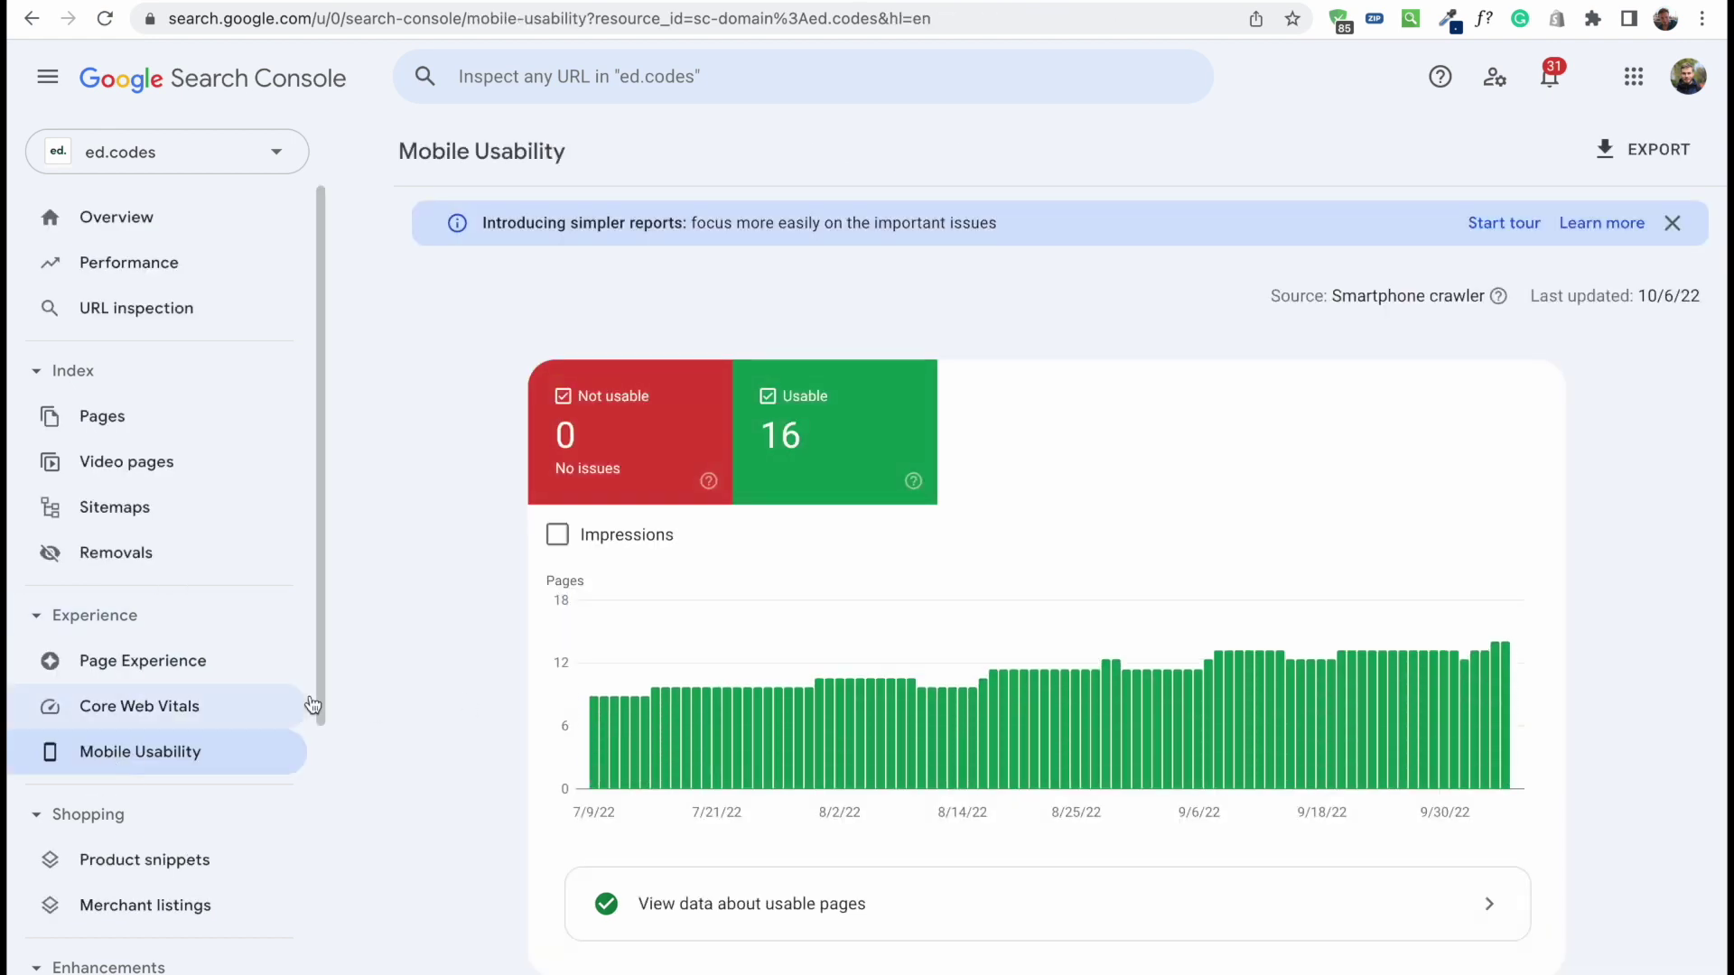